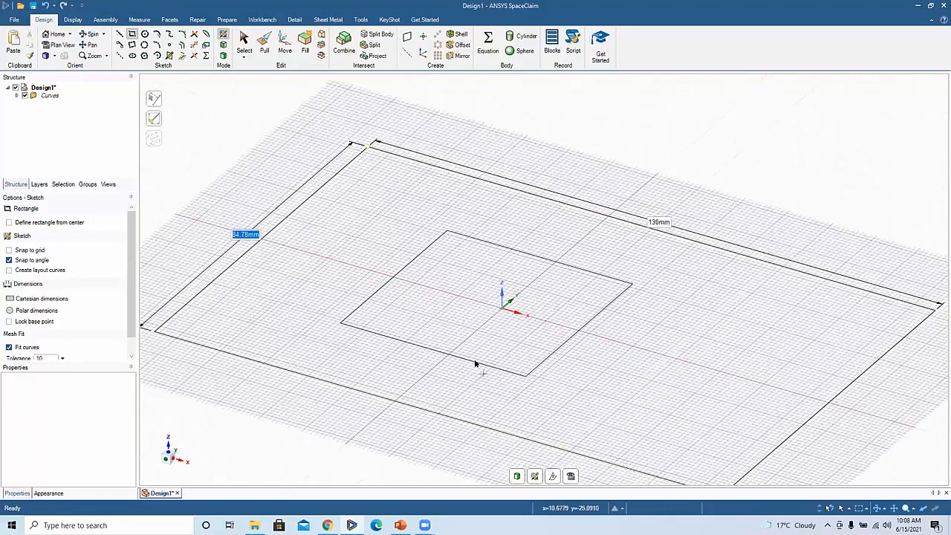
- Undo the earlier rectangles and sketch a new rectangle about 51 mm by 51 mm around the origin
key("ctrl+z")
key("ctrl+z")
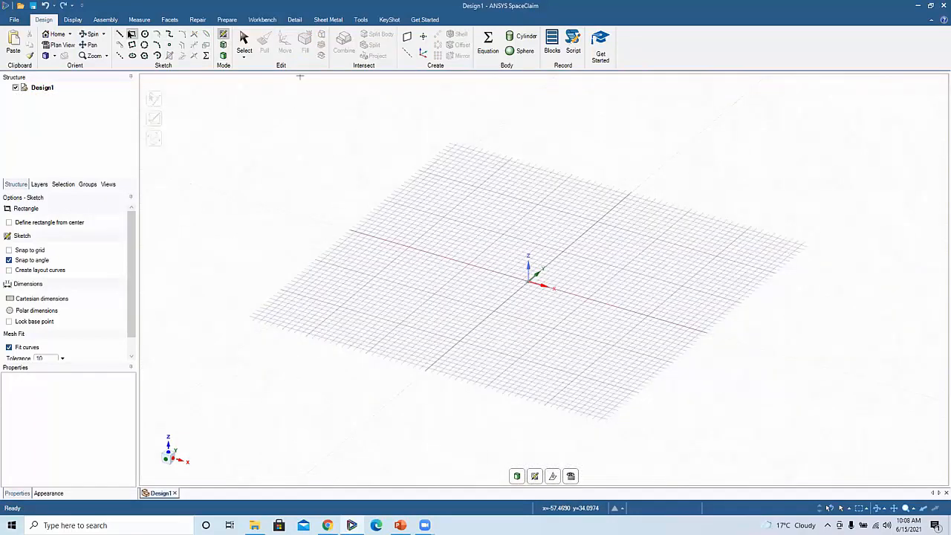
left_click(428, 168)
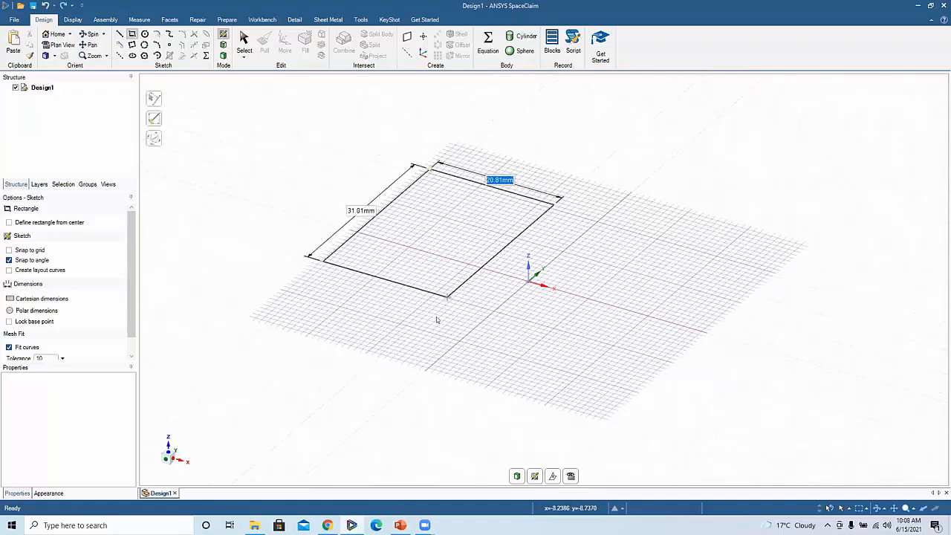
left_click(558, 410)
- Pull the sketched rectangle up into a solid block, and extend the block's top face further upward
key("p")
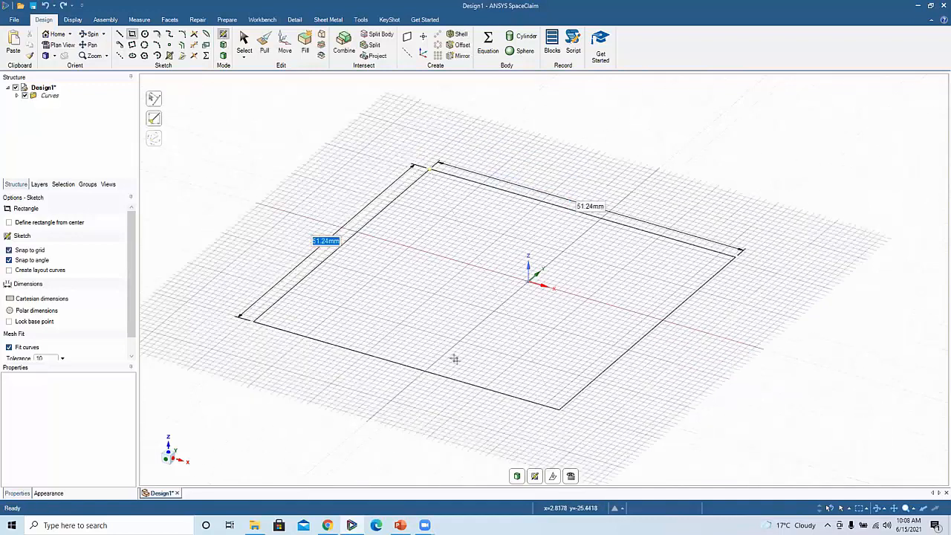
left_click_drag(424, 307, 408, 134)
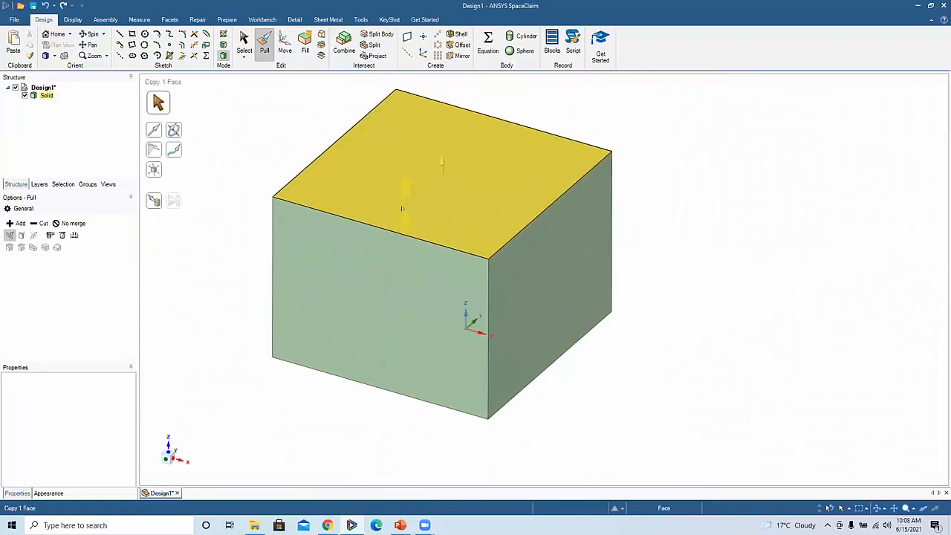
left_click(499, 258)
left_click(499, 258)
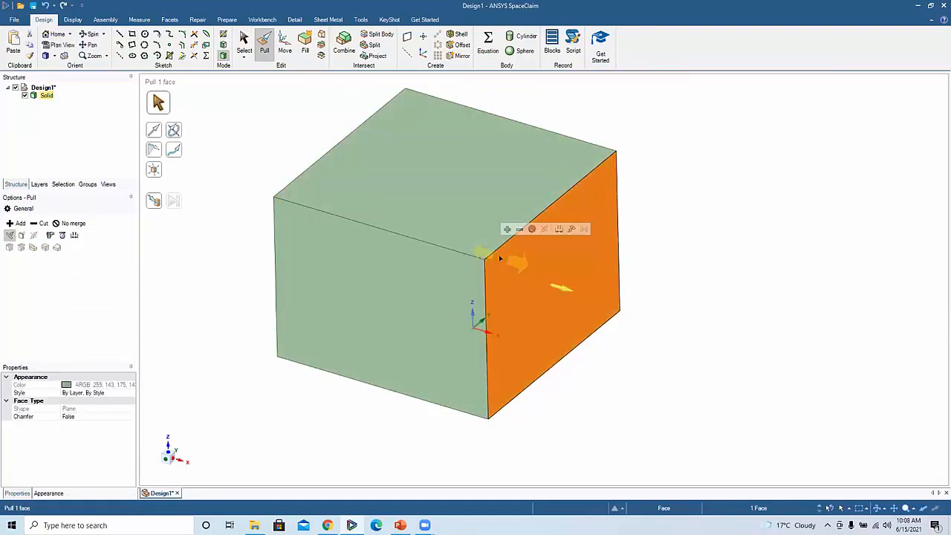
left_click(464, 209)
left_click_drag(466, 188, 479, 171)
- Pull the block's right side face inward by about 7.5 mm
left_click(573, 274)
left_click_drag(571, 273, 522, 287)
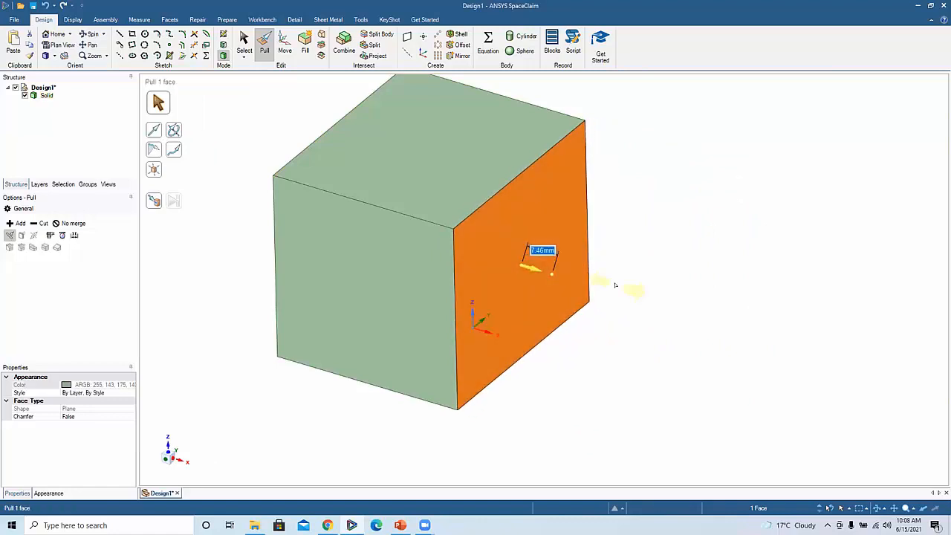
left_click(616, 284)
- Round the edge between the block's top and right faces with a radius of about 20.1 mm
middle_click_drag(550, 300, 565, 320, "ctrl")
left_click(518, 214)
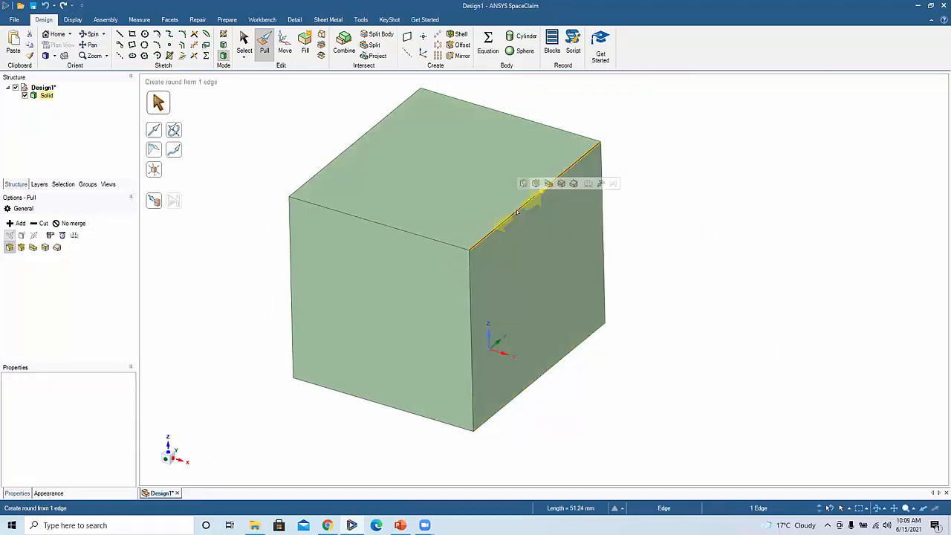
left_click_drag(518, 213, 519, 338)
scroll(519, 336, "down", 1)
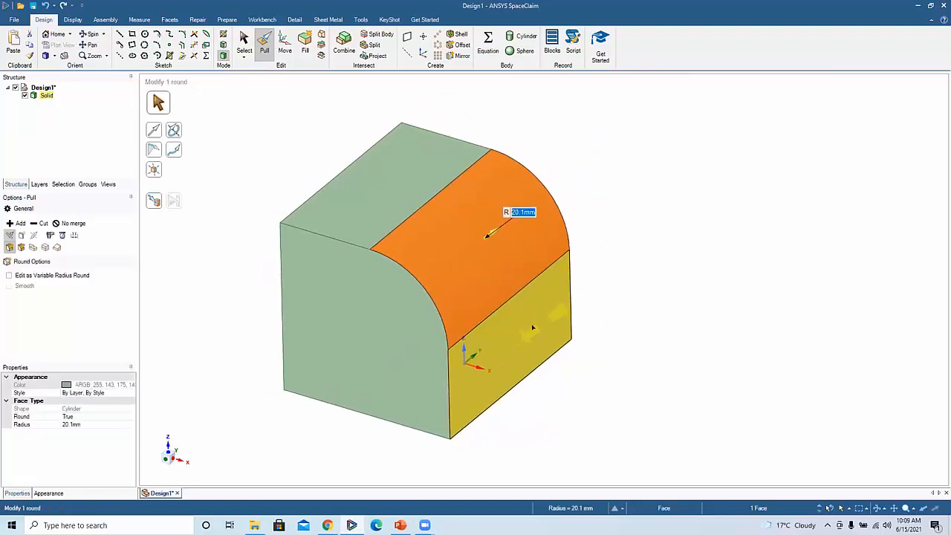
- Offset the top, rounded and right side faces together inward by about 0.71 mm
left_click(660, 307)
double_click(550, 306)
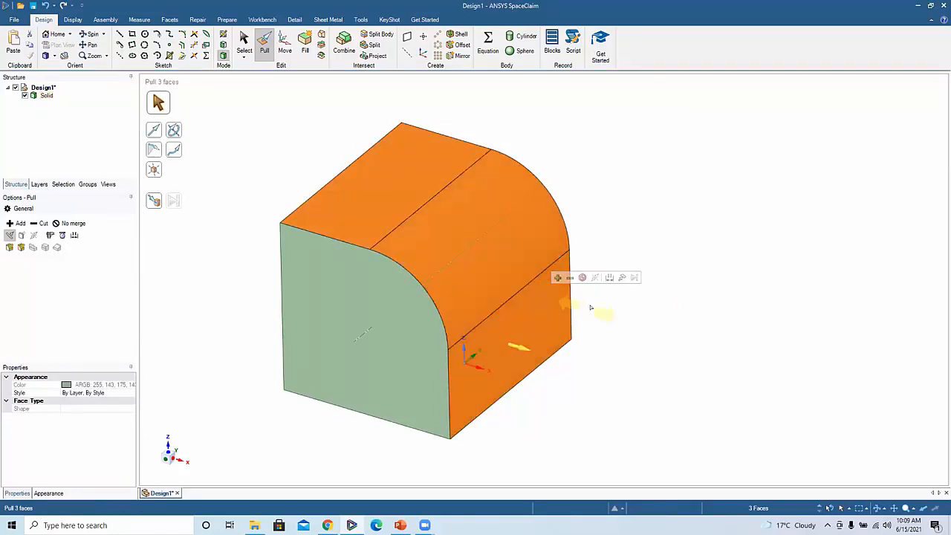
mouse_move(615, 299)
left_mouse_down()
mouse_move(710, 333)
mouse_move(600, 291)
mouse_move(708, 329)
mouse_move(647, 297)
mouse_move(599, 289)
mouse_move(614, 299)
left_mouse_up()
mouse_move(602, 303)
middle_mouse_down()
mouse_move(604, 290)
mouse_move(588, 306)
middle_mouse_up()
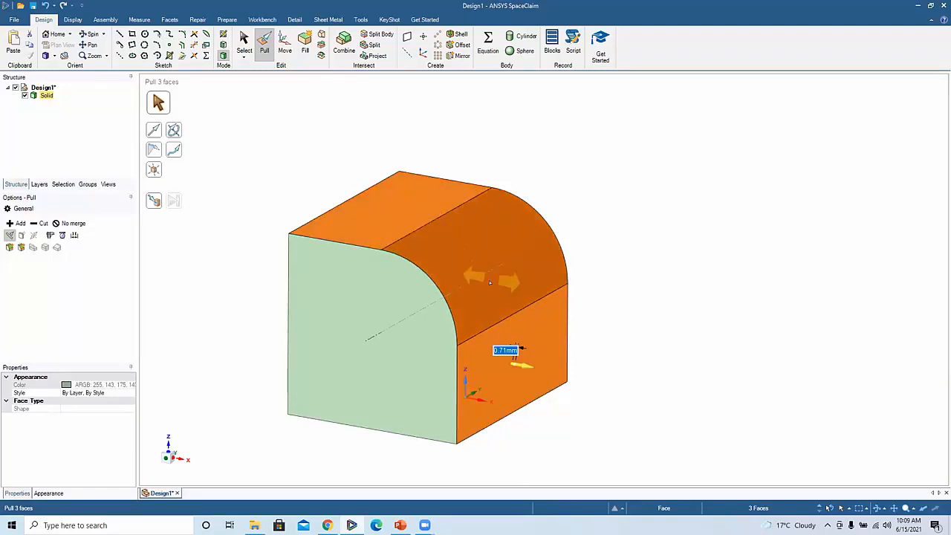
- Round the front and rear edge chains bordering the top, curved and side faces
left_click(425, 273)
double_click(476, 182, "ctrl")
left_click_drag(661, 185, 639, 232)
- Try face selections on the fully rounded block, and undo the rounds on the front and rear edges
left_click(472, 245)
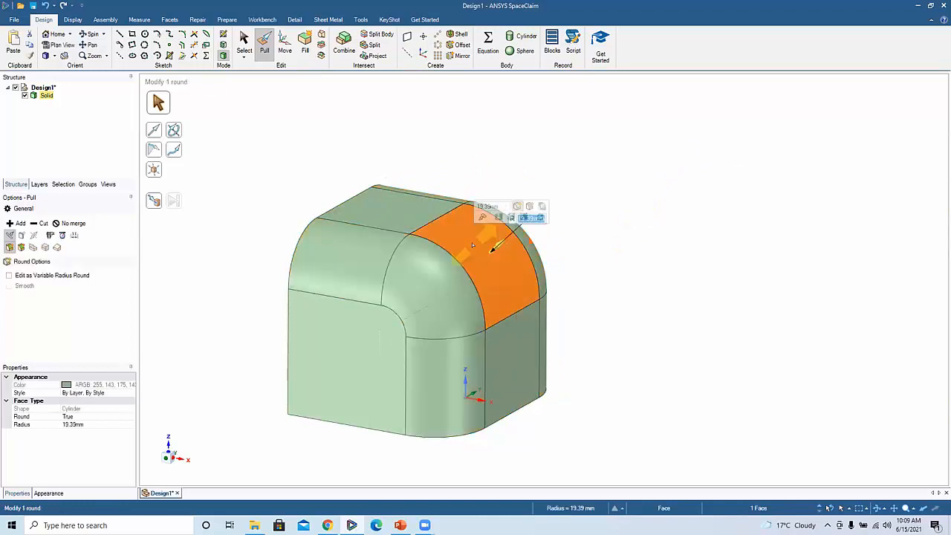
triple_click(472, 246)
middle_click_drag(559, 261, 461, 273)
left_click(393, 332)
double_click(393, 332)
mouse_move(669, 265)
left_mouse_down()
mouse_move(648, 296)
mouse_move(672, 280)
mouse_move(659, 272)
left_mouse_up()
left_click(659, 271)
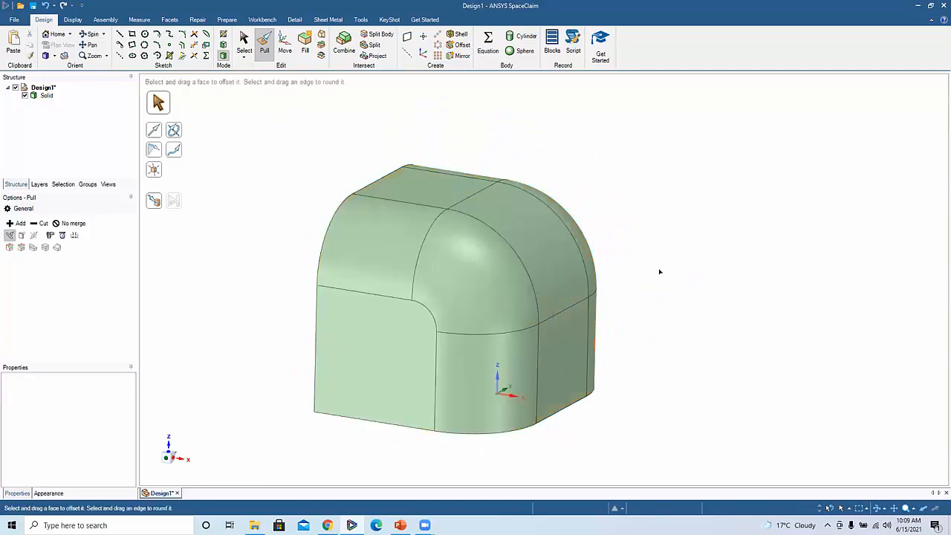
key("ctrl+z")
left_click(659, 269)
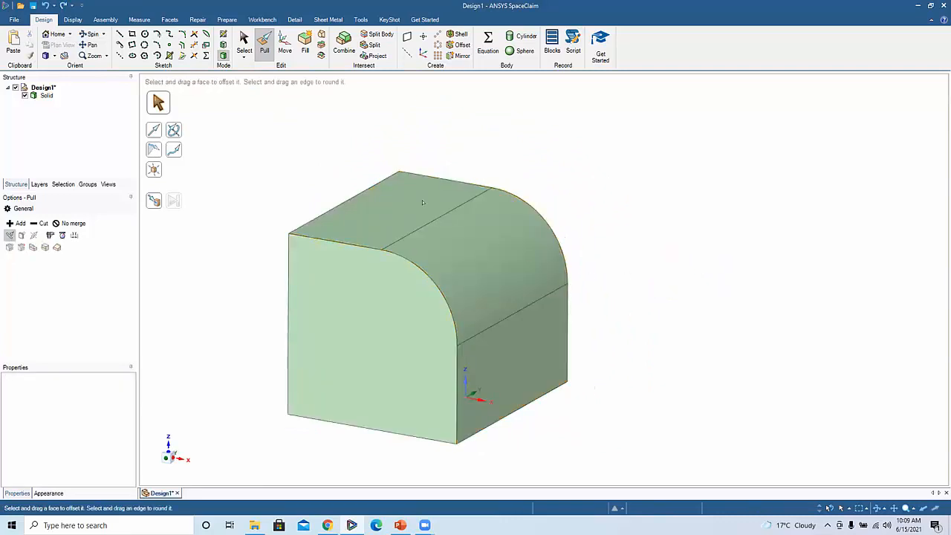
- Select the top, rounded and right side faces and pull an offset copy of them outward as a surface
left_click(422, 203)
left_click(477, 256, "ctrl")
left_click(505, 330, "ctrl")
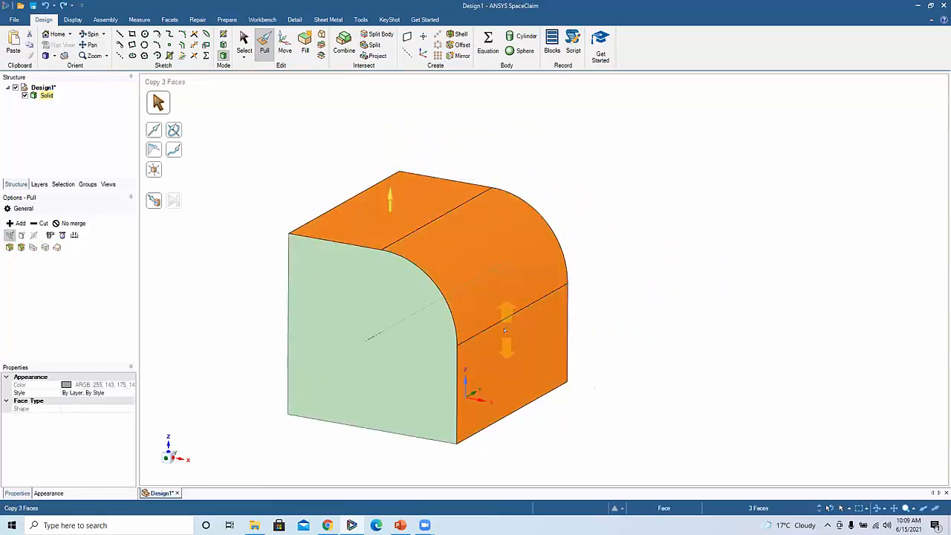
middle_click_drag(510, 329, 661, 265)
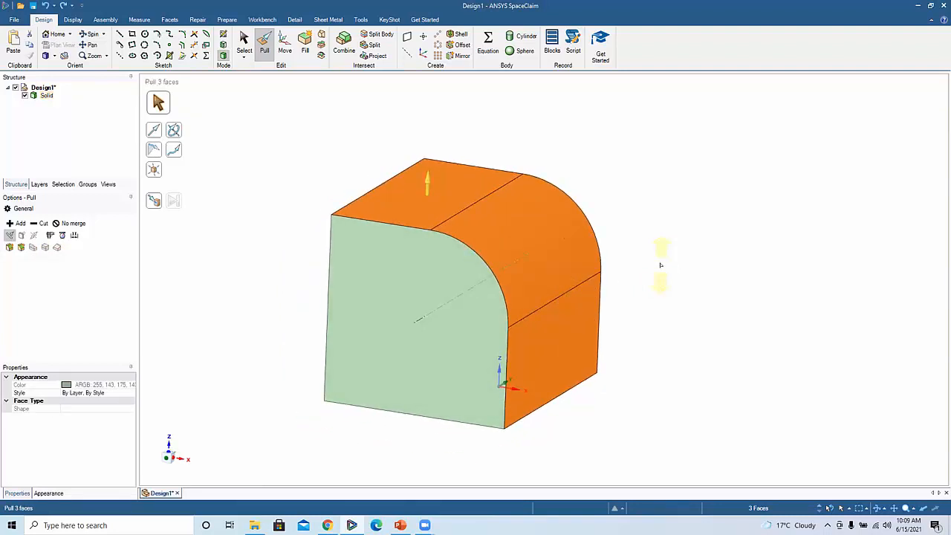
left_click_drag(662, 265, 753, 176)
left_click(748, 178)
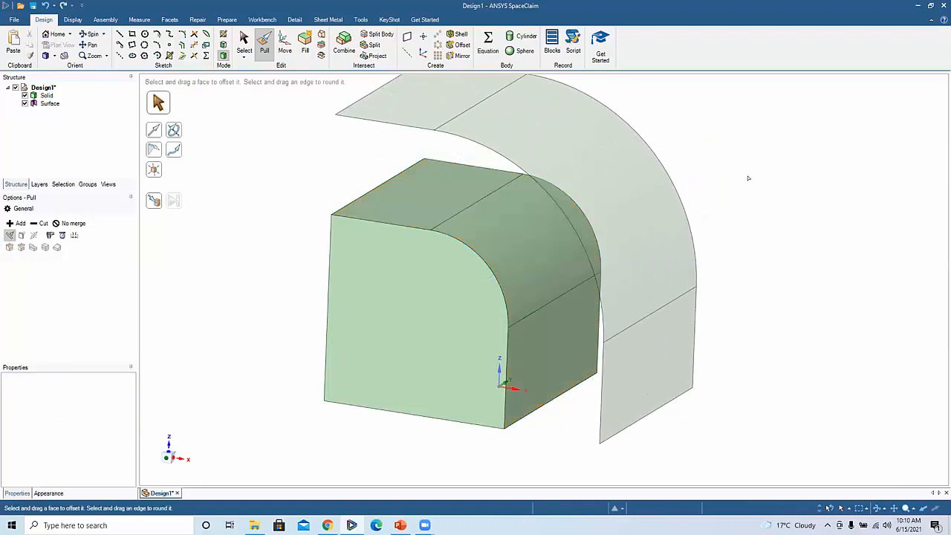
- Undo the copied surface, the three-face offset and the edge round to restore the plain block
middle_click_drag(709, 204, 631, 227)
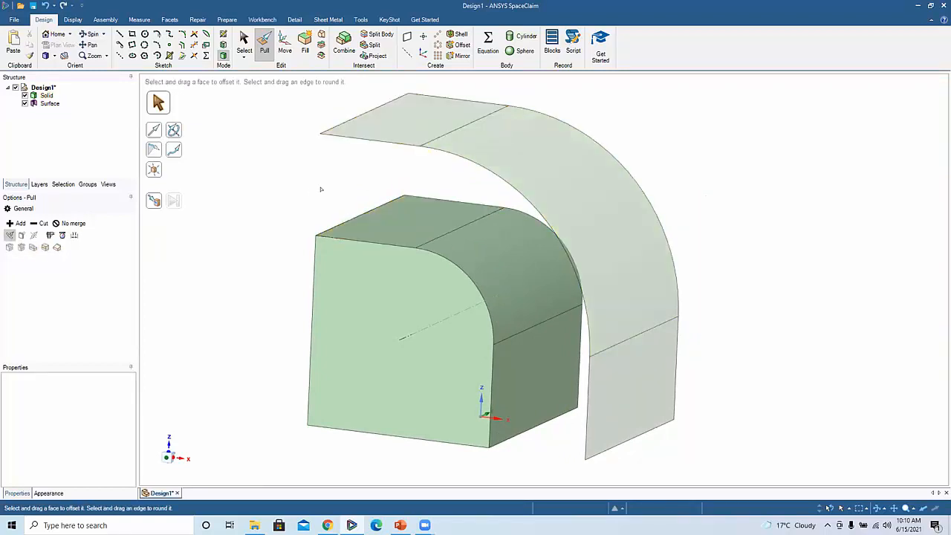
key("ctrl+z")
key("ctrl+z")
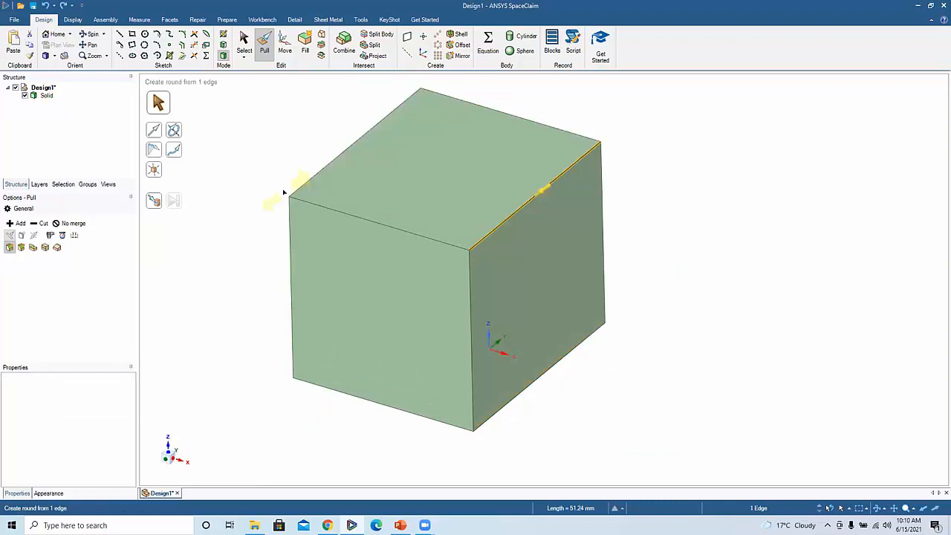
key("ctrl+z")
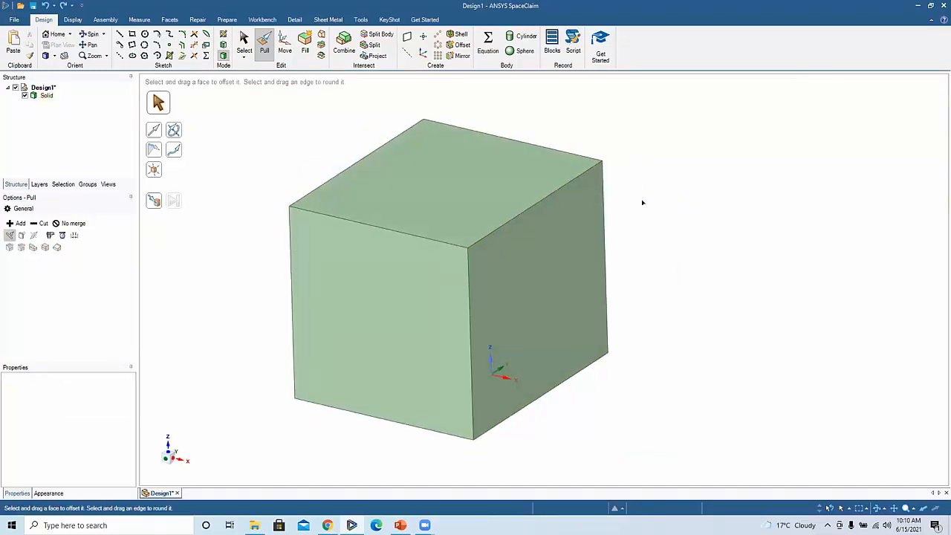
key("ctrl+z")
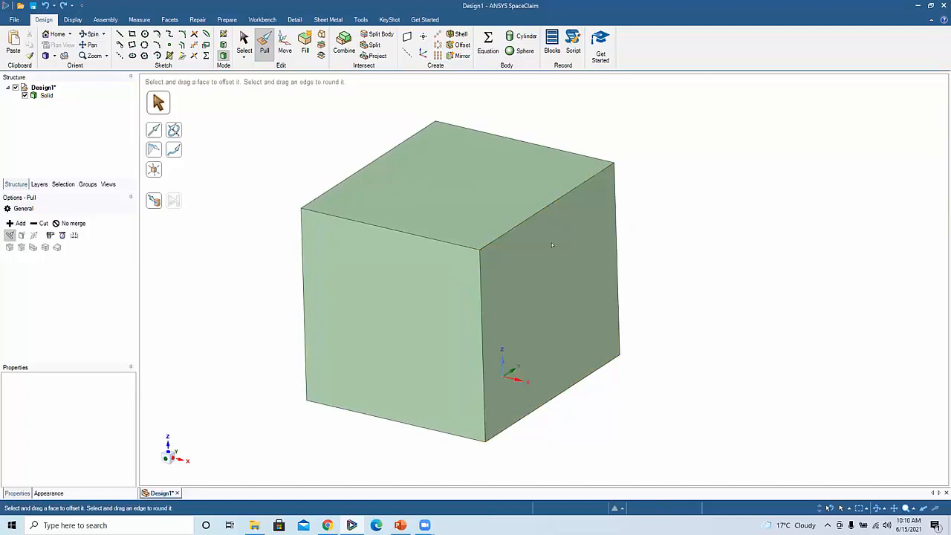
- Pull the block's right side face inward by about 1.86 mm
left_click(543, 248)
mouse_move(553, 253)
left_mouse_down()
mouse_move(687, 276)
mouse_move(528, 264)
mouse_move(663, 266)
mouse_move(576, 256)
mouse_move(619, 260)
mouse_move(559, 235)
left_mouse_up()
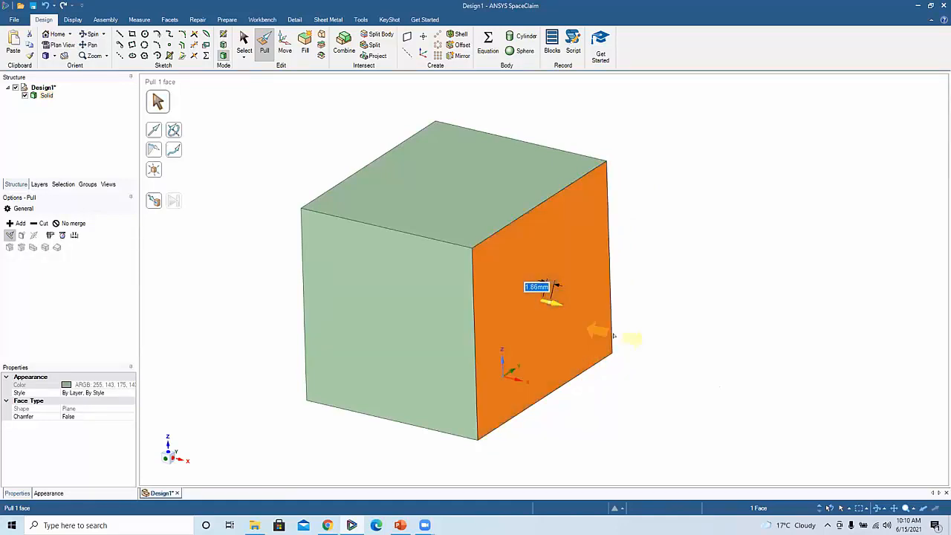
- Set the right face's lower edge as the rotation axis and try to rotate the face about it
left_click(583, 376, "alt")
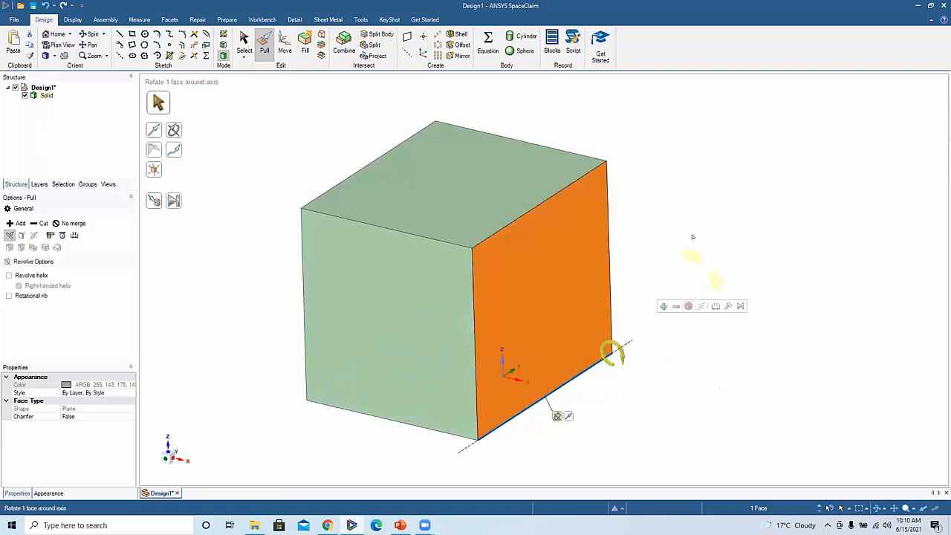
left_click_drag(656, 182, 296, 126)
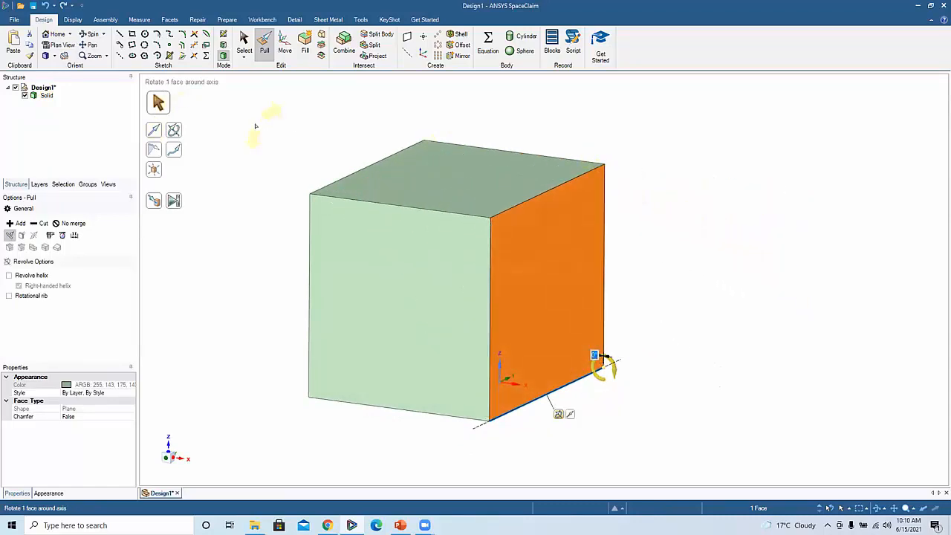
key("Escape")
- Rotate the right side face outward about its lower edge using the Revolve guide, and undo the rotation
left_click(176, 131)
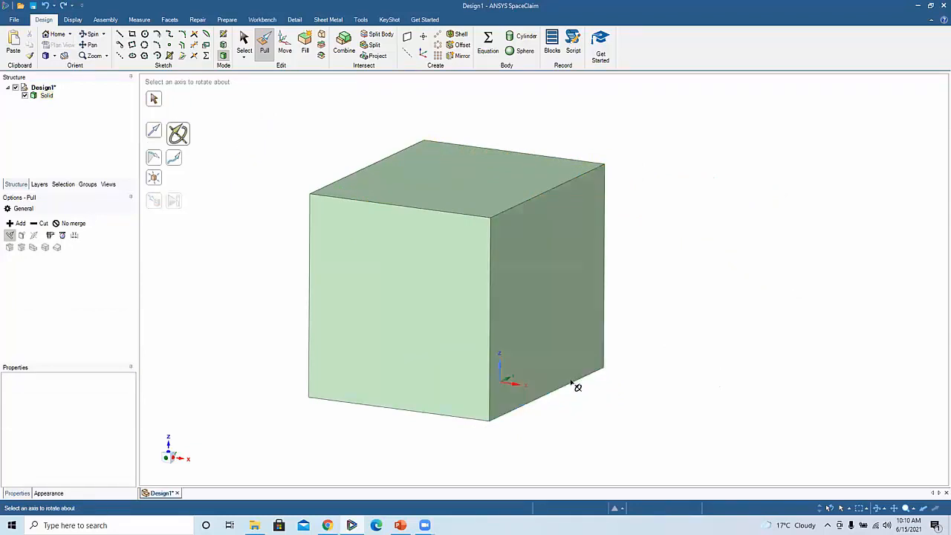
left_click(574, 381)
left_click_drag(574, 298, 687, 275)
middle_click_drag(688, 275, 690, 274)
middle_click_drag(709, 218, 672, 264, "ctrl")
left_click_drag(671, 239, 707, 263)
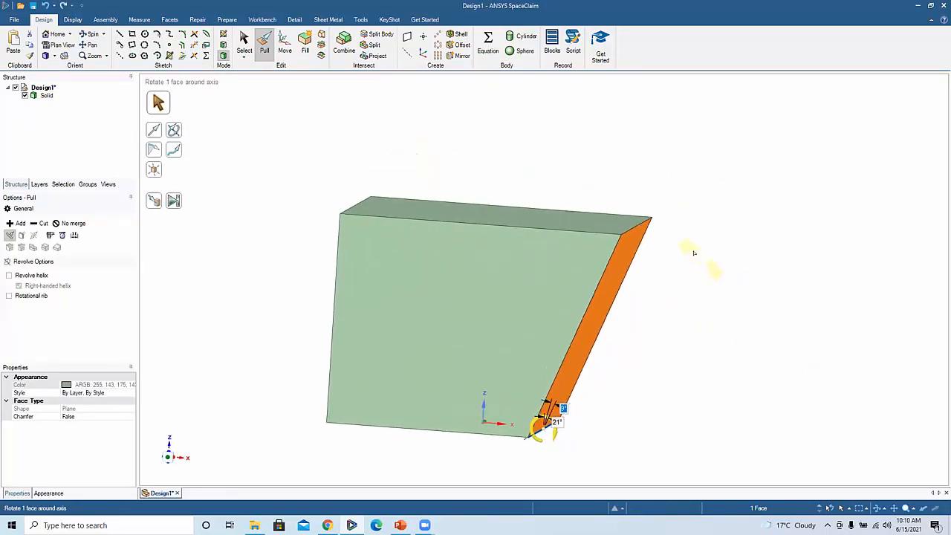
left_click_drag(624, 253, 651, 254)
key("ctrl+z")
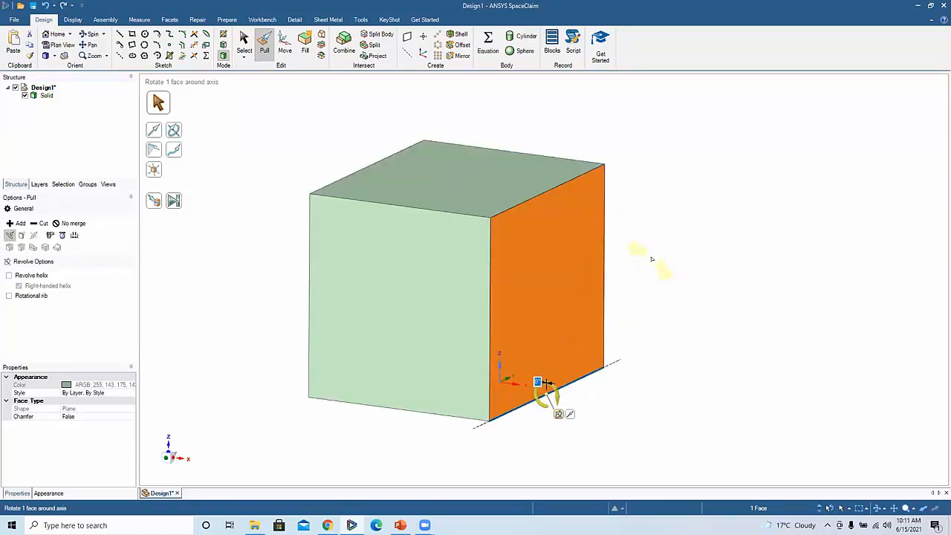
- Try to revolve the right side face together with its upper edge inward about the lower edge
left_click(543, 191, "ctrl")
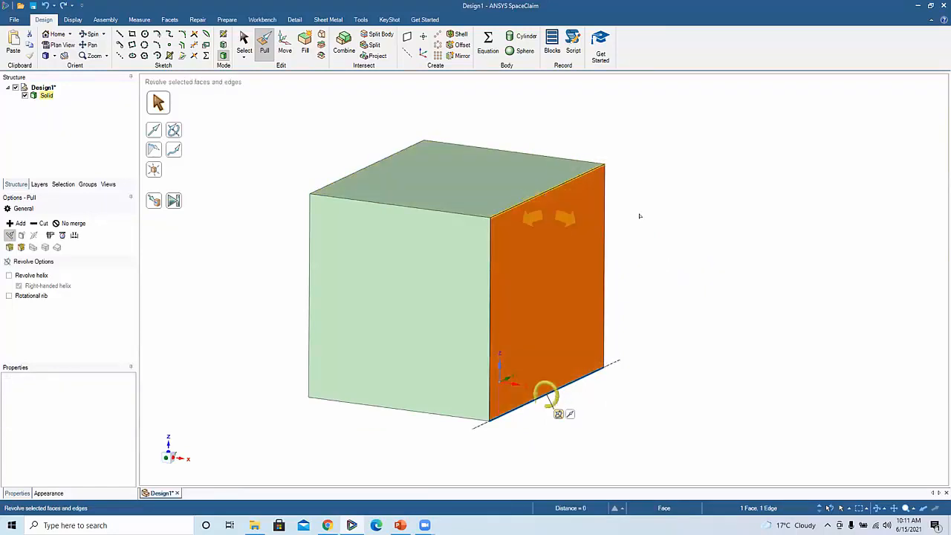
left_click_drag(645, 214, 605, 268)
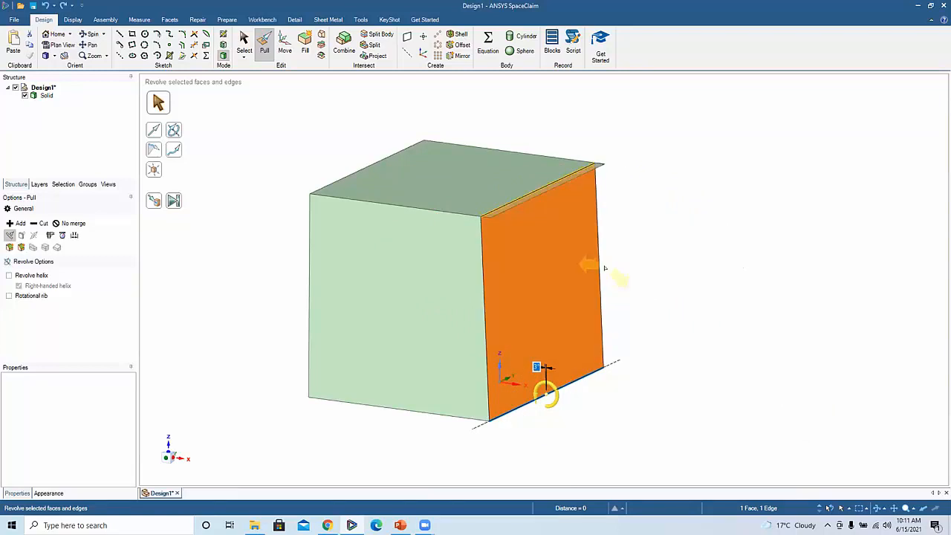
left_click(724, 280)
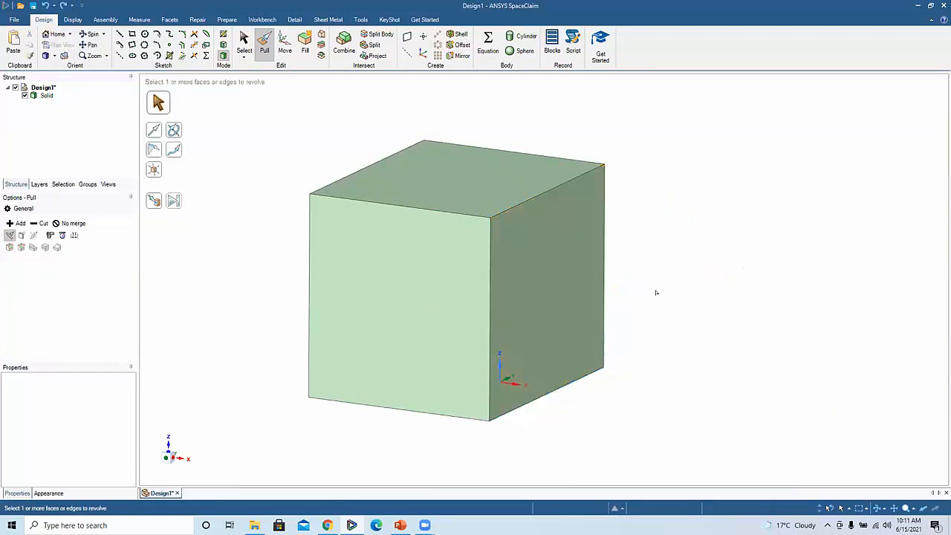
- Revolve the front vertical edge of the right face about that face's lower edge, and undo the result
left_click(558, 388)
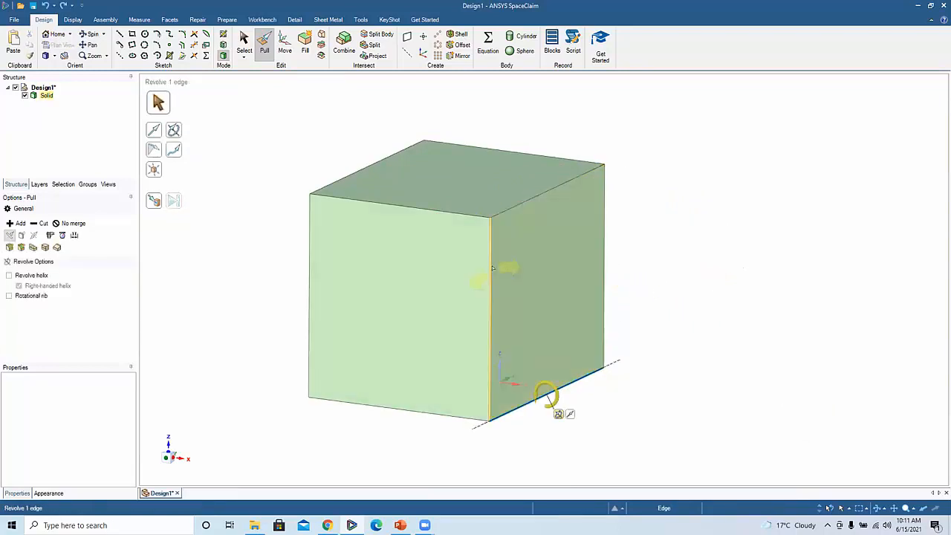
left_click(488, 261)
middle_click_drag(634, 282, 675, 266)
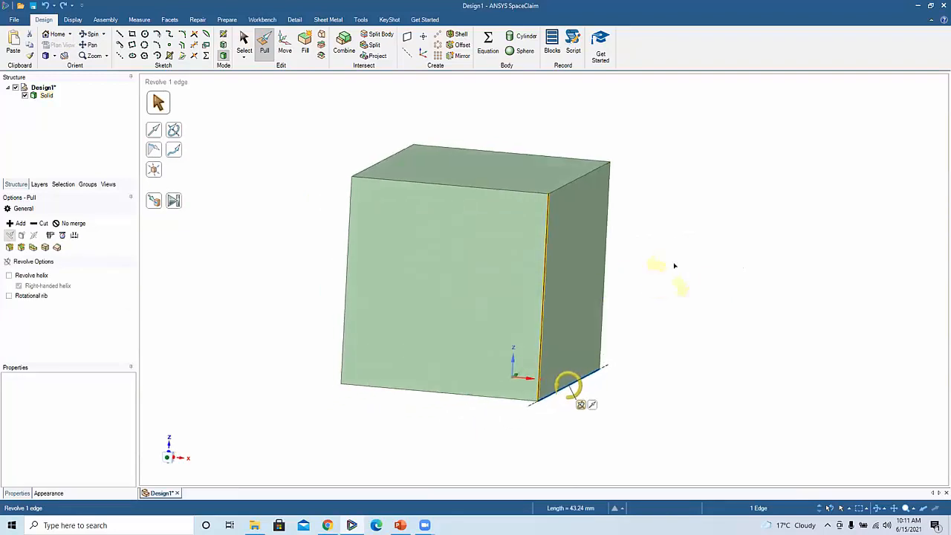
left_click_drag(656, 249, 821, 354)
left_click_drag(759, 299, 627, 260)
left_click_drag(571, 252, 726, 307)
key("ctrl+z")
middle_click_drag(709, 300, 705, 338, "shift")
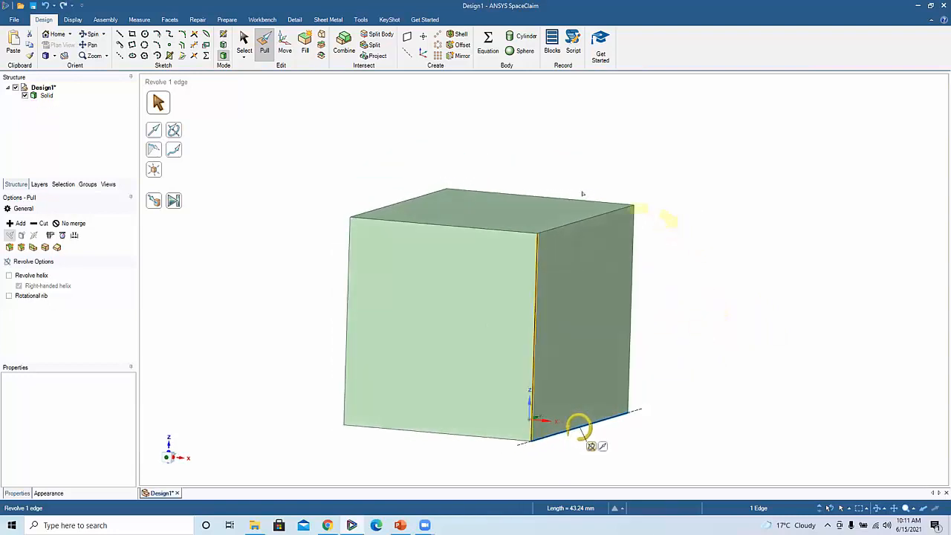
- Revolve the front vertical edge through about 323° into a surface, and undo it
left_click_drag(706, 264, 747, 287)
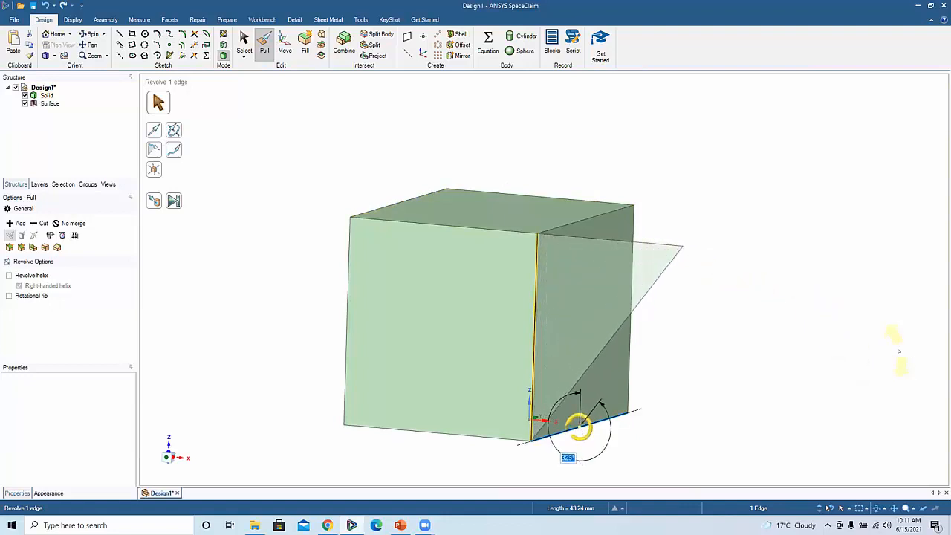
key("ctrl+z")
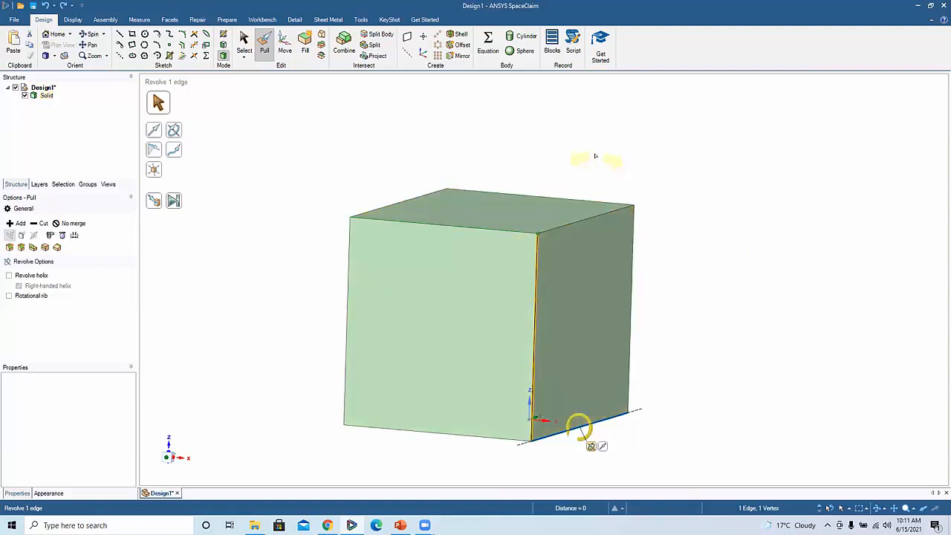
- Try to revolve the front vertical edge together with its upper vertex about the lower edge
left_click_drag(639, 177, 803, 354)
left_click_drag(731, 257, 806, 366)
left_click(778, 315)
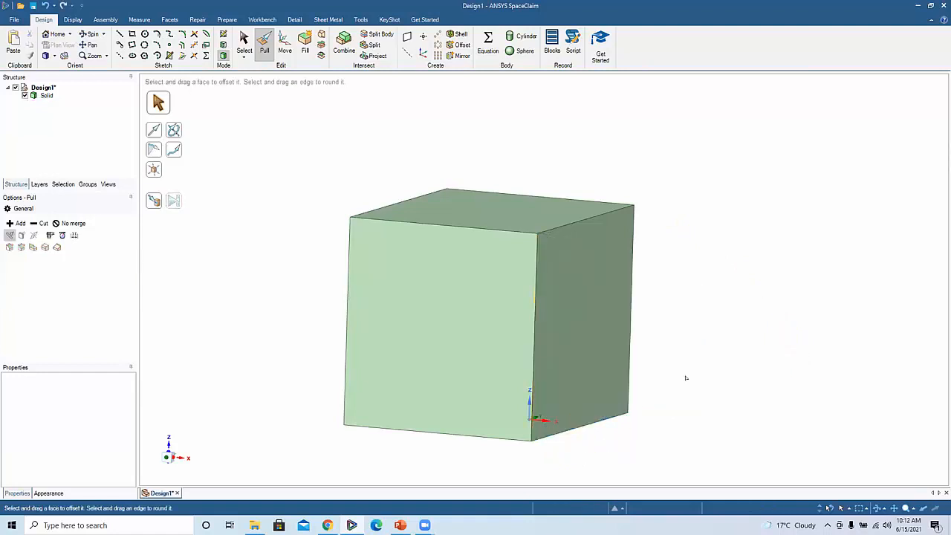
- Try to revolve the upper edge of the right face about that face's lower edge
left_click(592, 427, "alt")
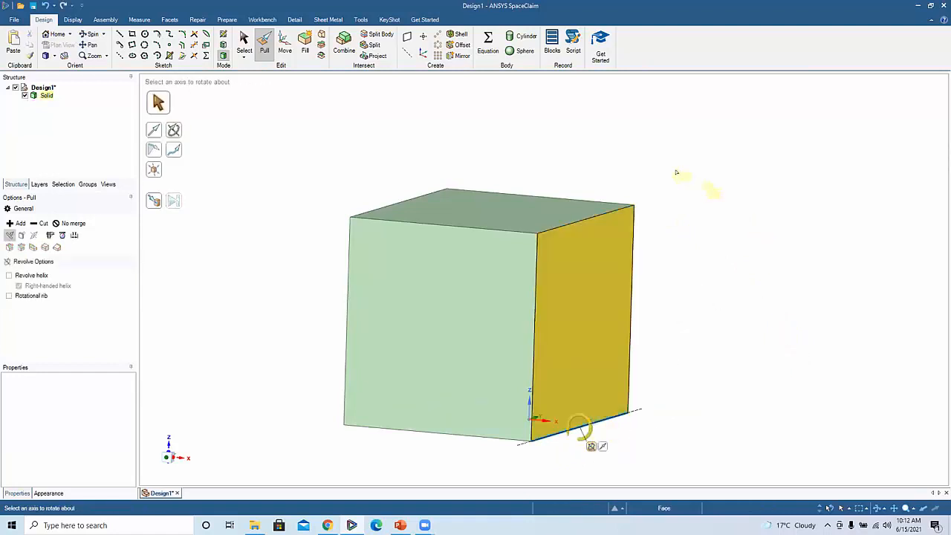
left_click(606, 212)
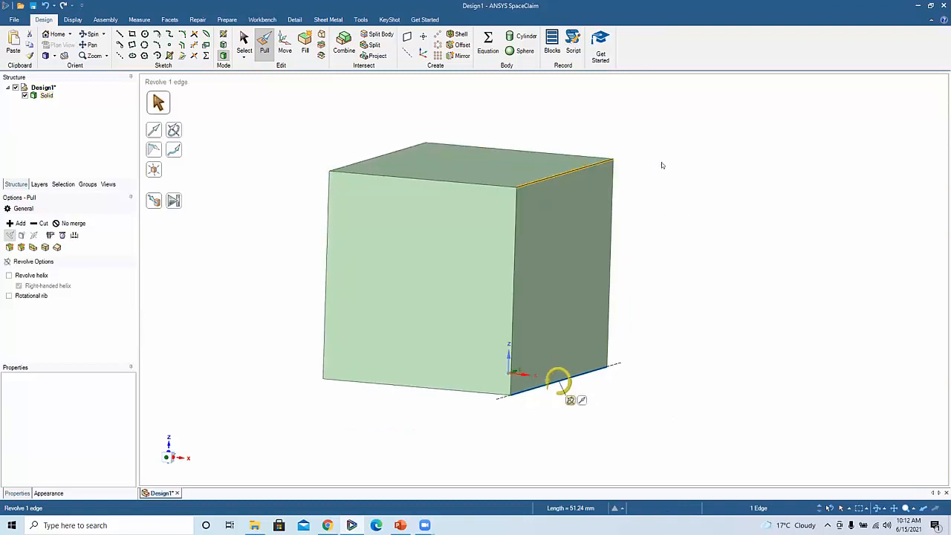
left_click_drag(629, 115, 813, 313)
key("Escape")
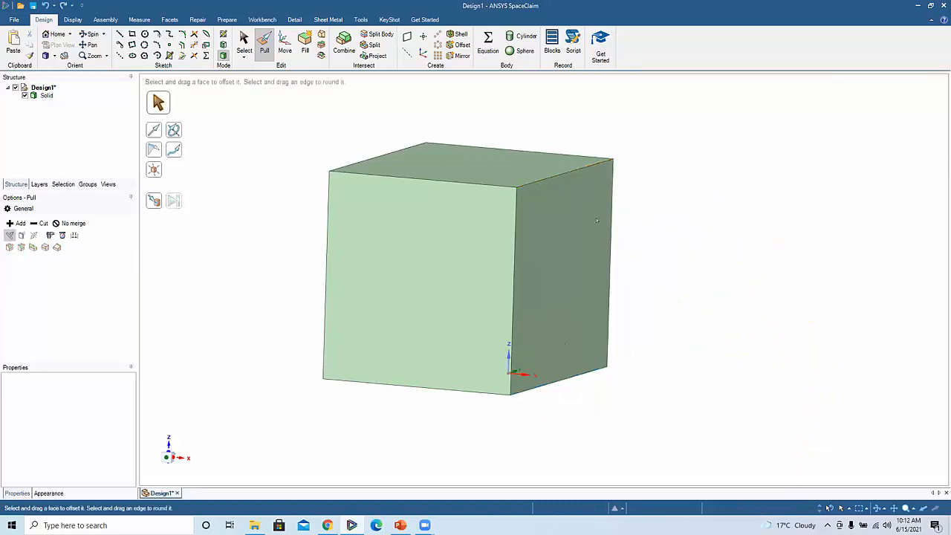
- Revolve the right face's upper edge outward about the lower edge into a curved surface
left_click(519, 211)
left_click(533, 182)
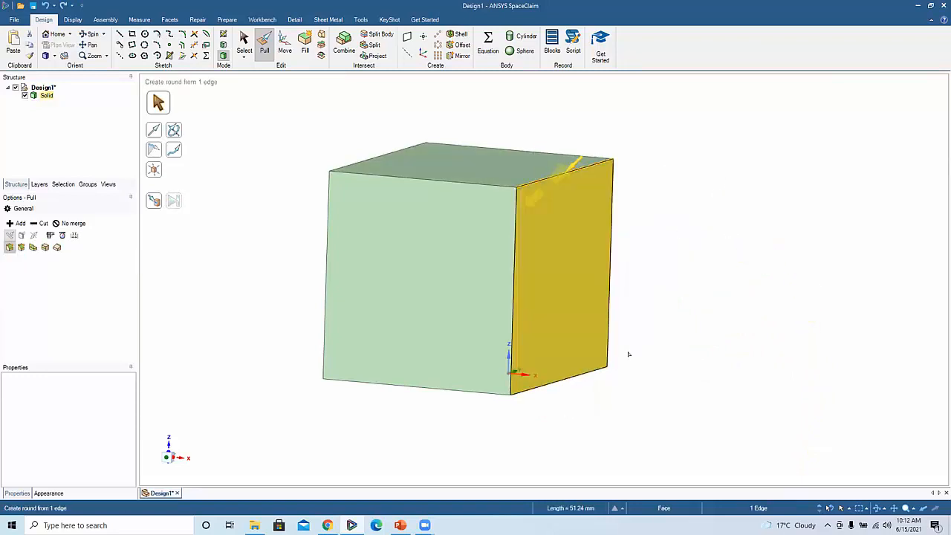
left_click(583, 377, "alt")
left_click_drag(702, 181, 856, 364)
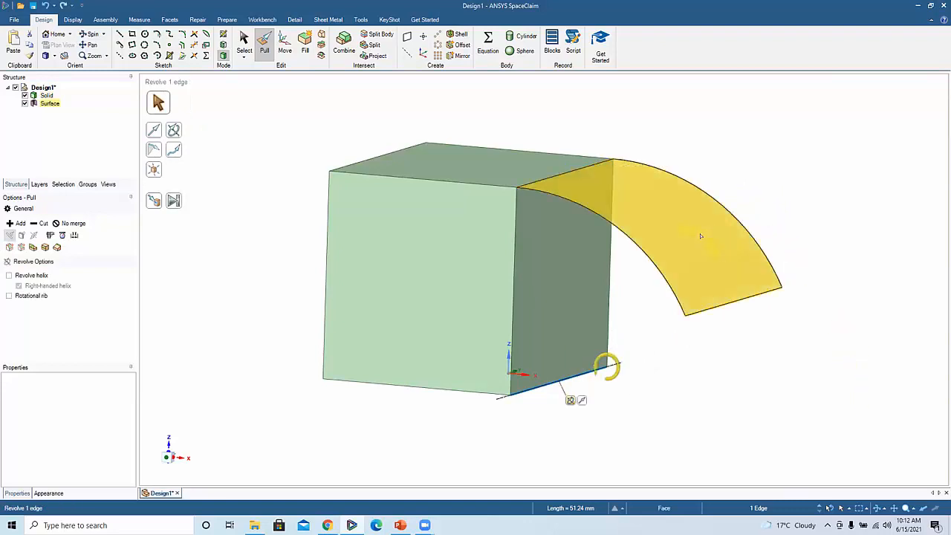
- Thicken the curved surface inward to an inner radius of about 26 mm so it joins the block
left_click(678, 212)
left_click_drag(680, 213, 671, 267)
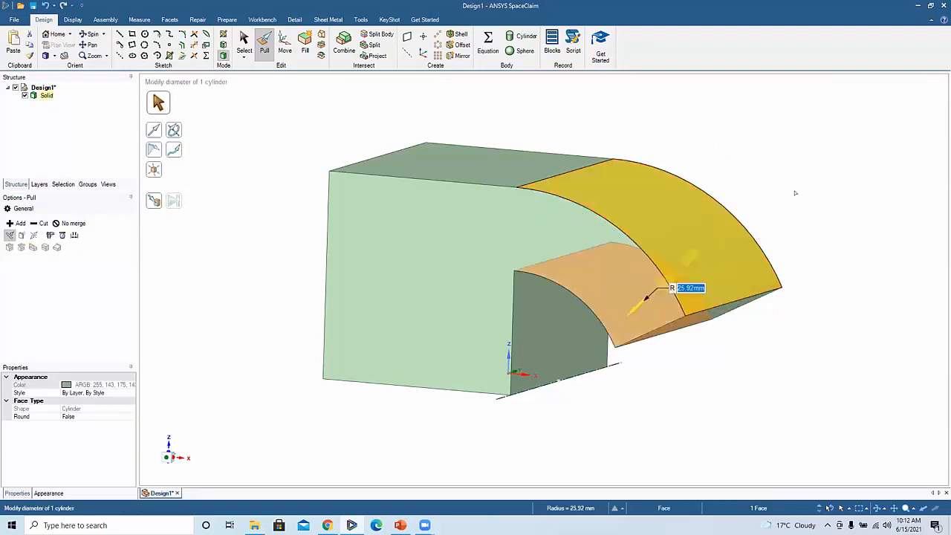
left_click(628, 156)
key("h")
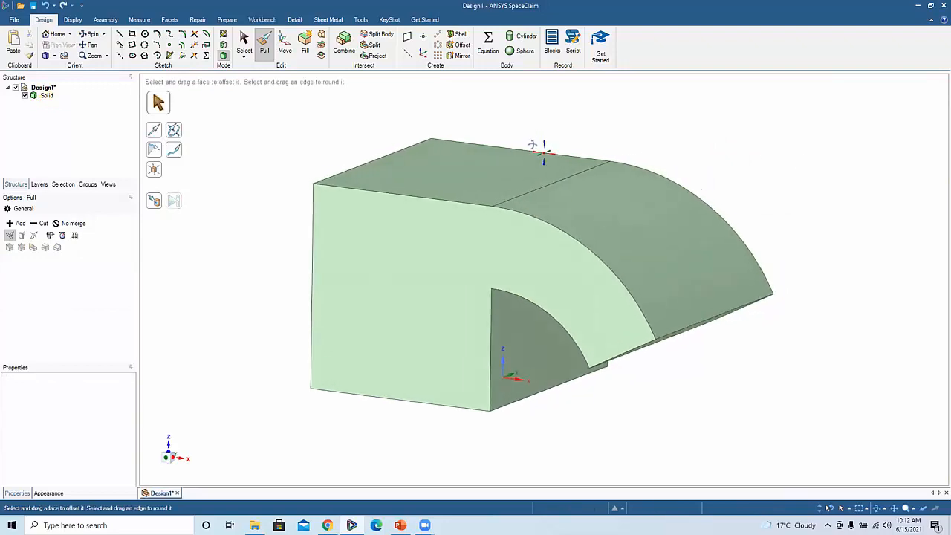
left_click(552, 136)
middle_click_drag(552, 136, 505, 158)
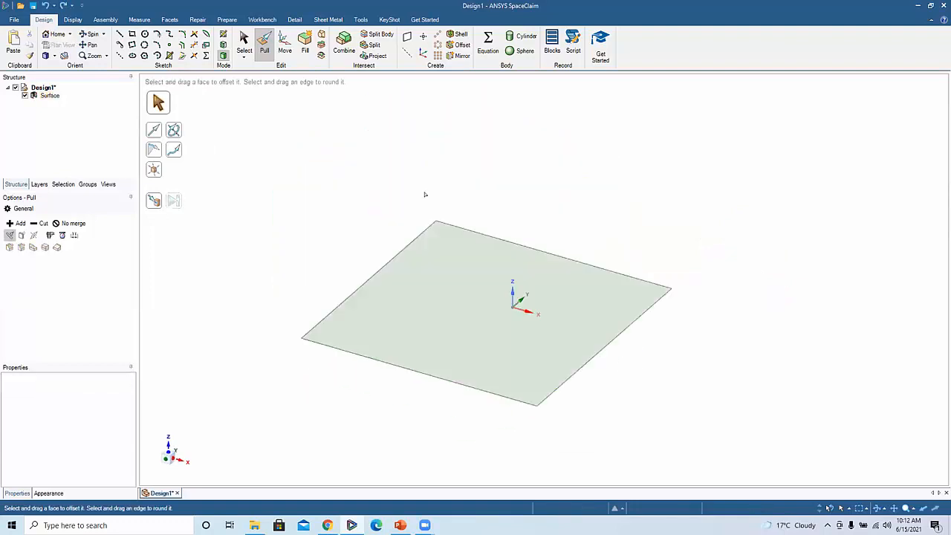
- Try to round the front corner of the flat rectangular surface by pulling its vertex
middle_click_drag(551, 240, 575, 208, "shift")
left_click(501, 236)
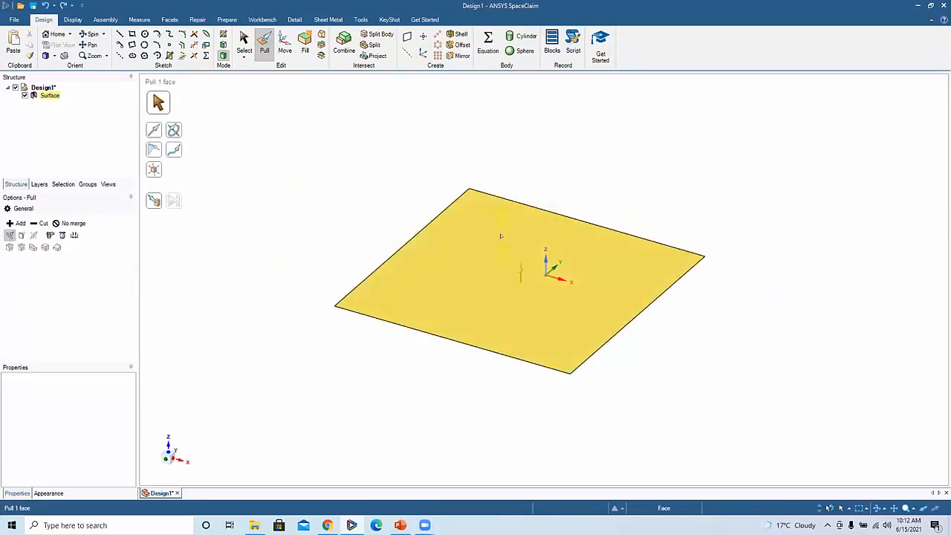
middle_click_drag(483, 242, 472, 236)
middle_click_drag(577, 221, 574, 225)
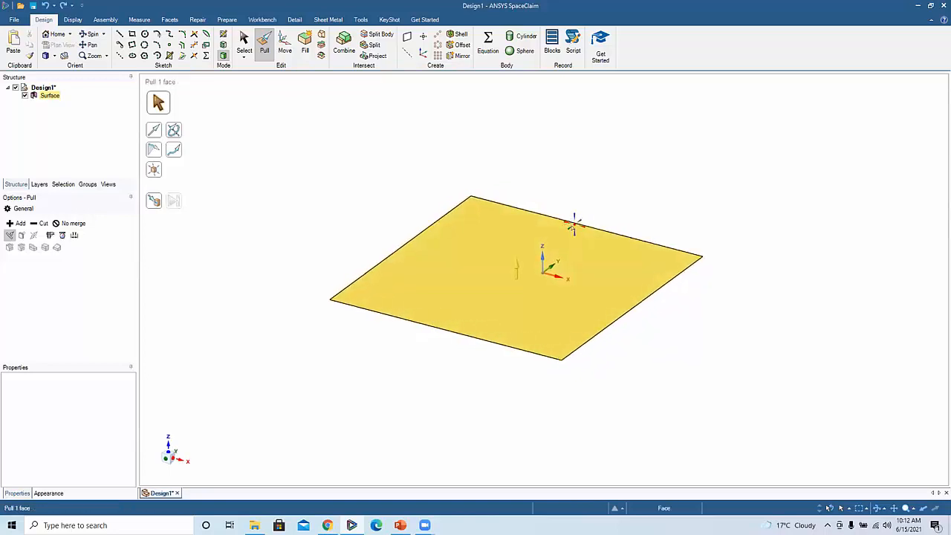
left_click(575, 384)
left_click(560, 361)
left_click(563, 362)
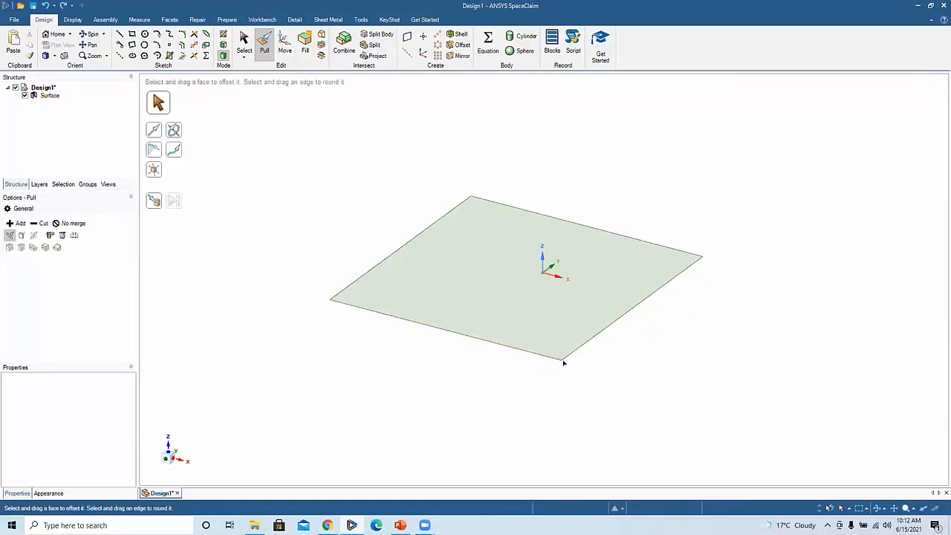
left_click(560, 362)
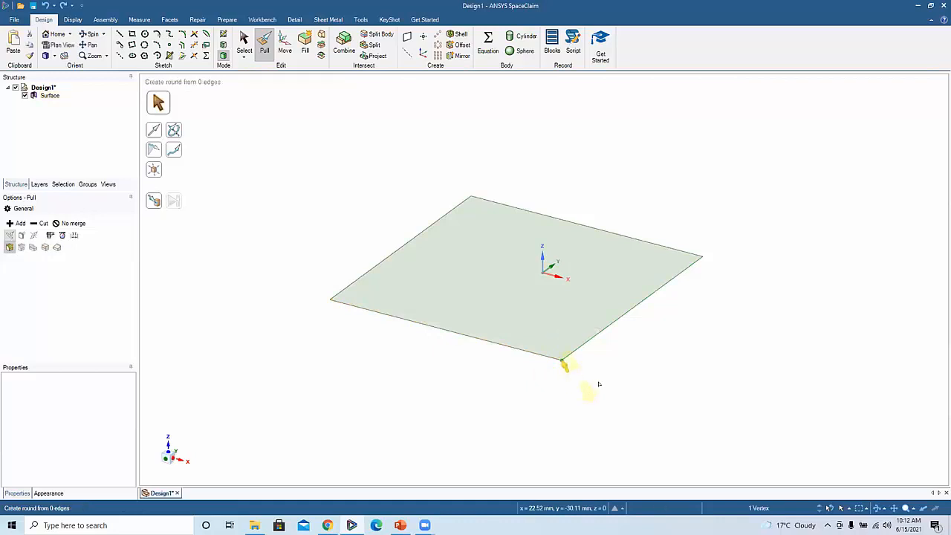
scroll(600, 401, "up", 3)
middle_click_drag(628, 403, 669, 437, "ctrl")
left_click_drag(616, 377, 593, 289)
- Extrude the flat surface upward about 5 mm into a solid plate
left_click(698, 316)
left_click(694, 312)
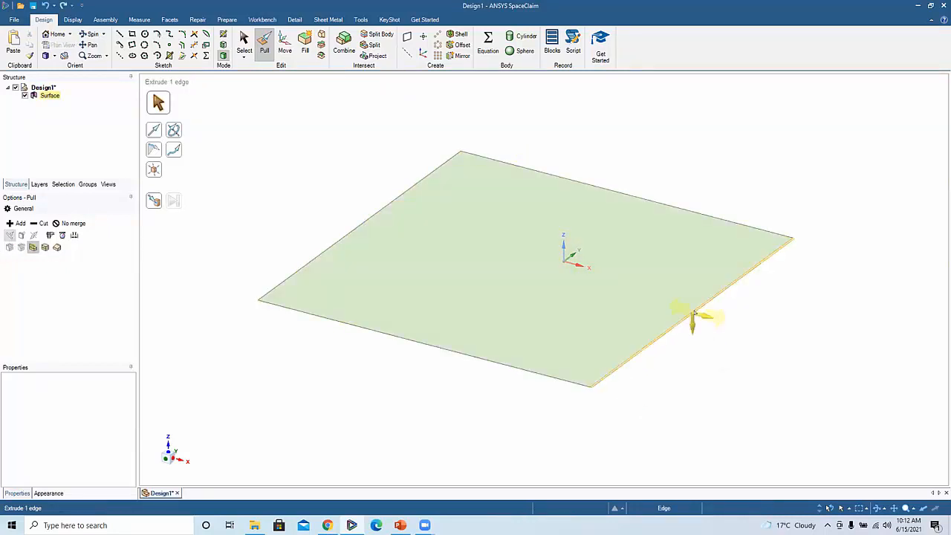
left_click(605, 257)
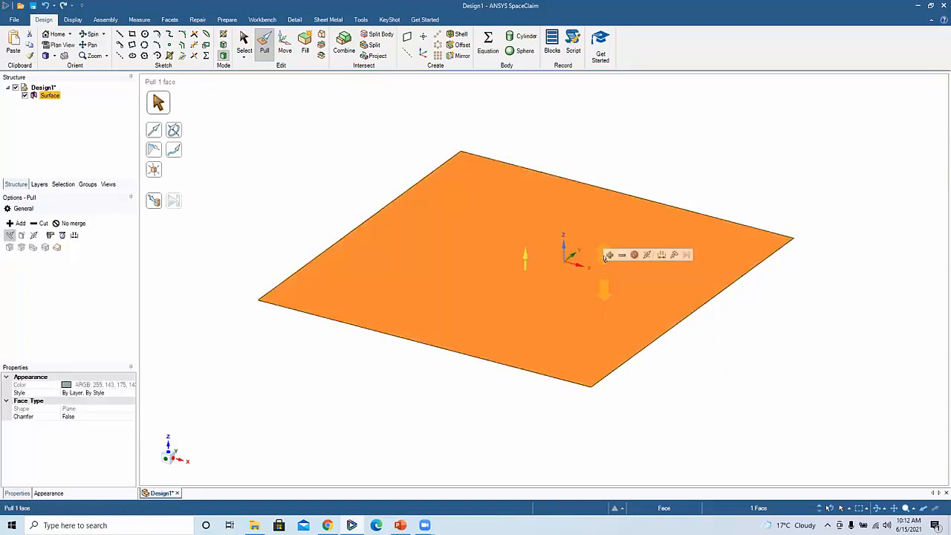
left_click_drag(605, 259, 604, 226)
- Round the front vertical edge of the plate, and undo both the round and the extrusion
left_click(591, 366)
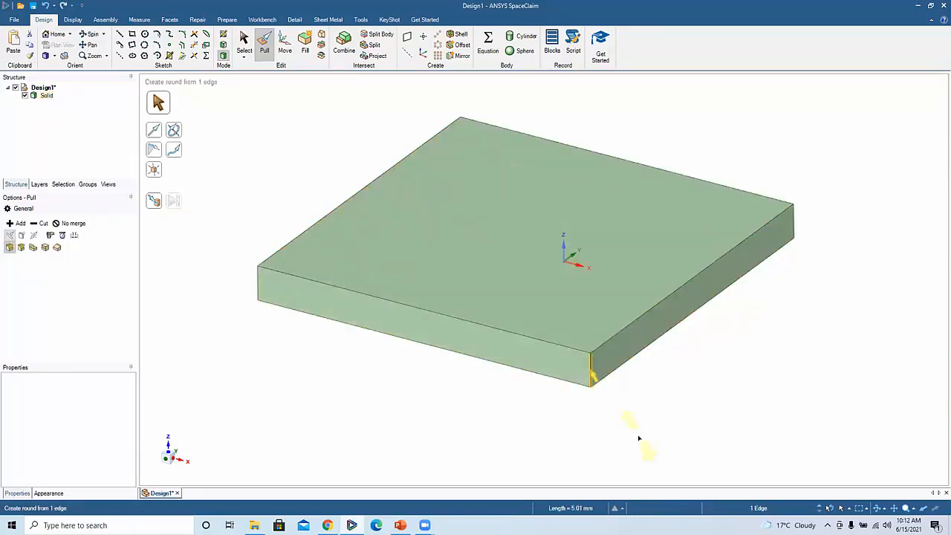
left_click_drag(643, 433, 624, 393)
key("ctrl+z")
key("ctrl+z")
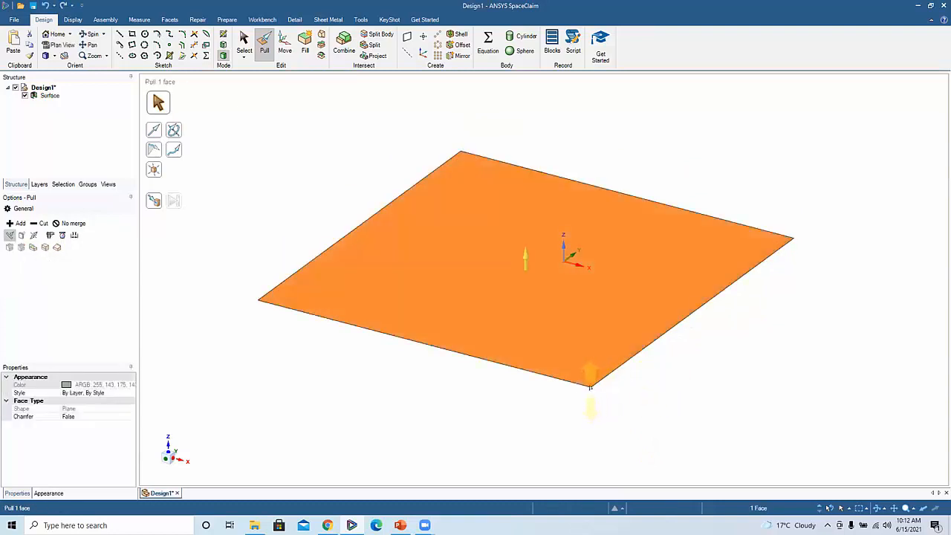
- Round the front corner vertex of the flat surface, and undo the round
left_click(591, 387)
left_click_drag(623, 435, 544, 336)
key("ctrl+z")
- Round all four corner vertices of the flat surface together to a radius of about 10 mm
left_click(793, 238)
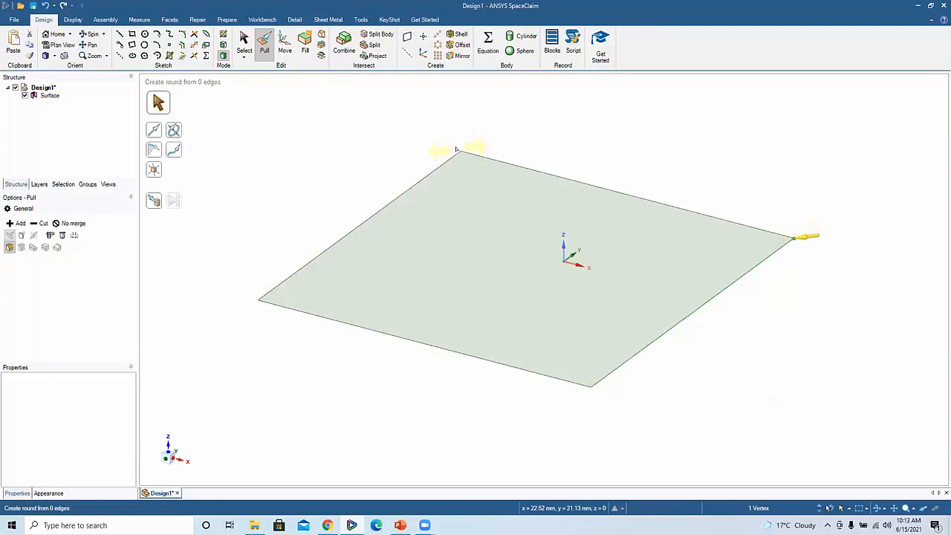
left_click(257, 300, "ctrl")
left_click(605, 409, "ctrl")
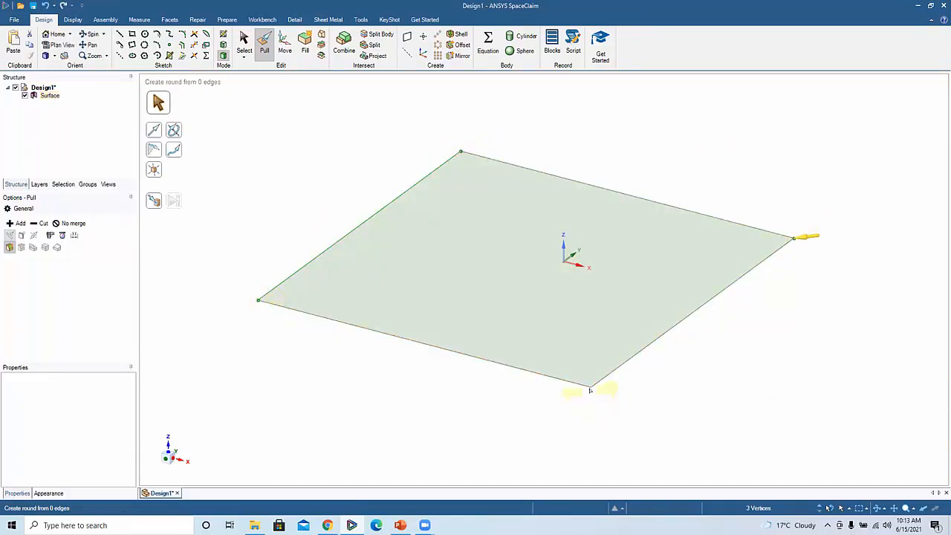
left_click_drag(816, 353, 565, 412)
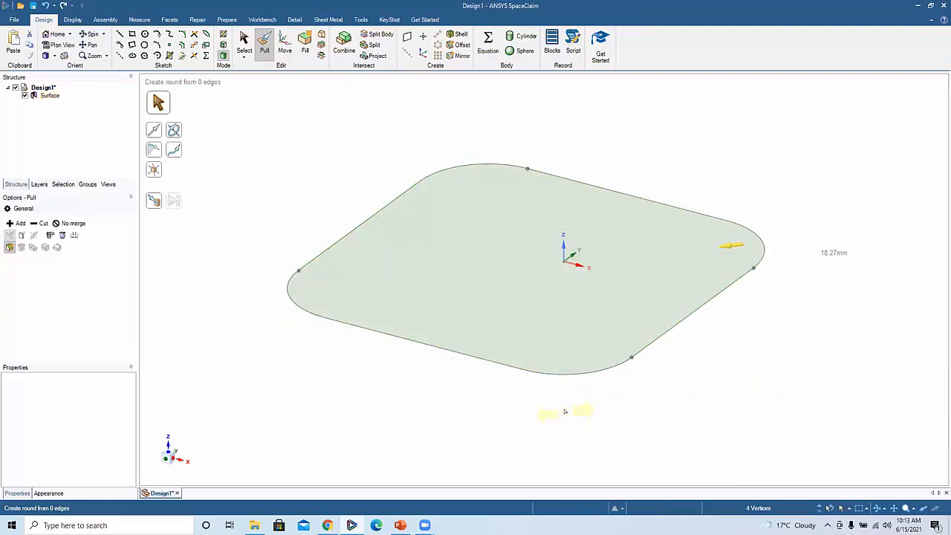
- Extrude the rounded surface upward about 20 mm, and undo both the extrusion and the corner rounds
left_click(533, 303)
left_click_drag(533, 304, 511, 168)
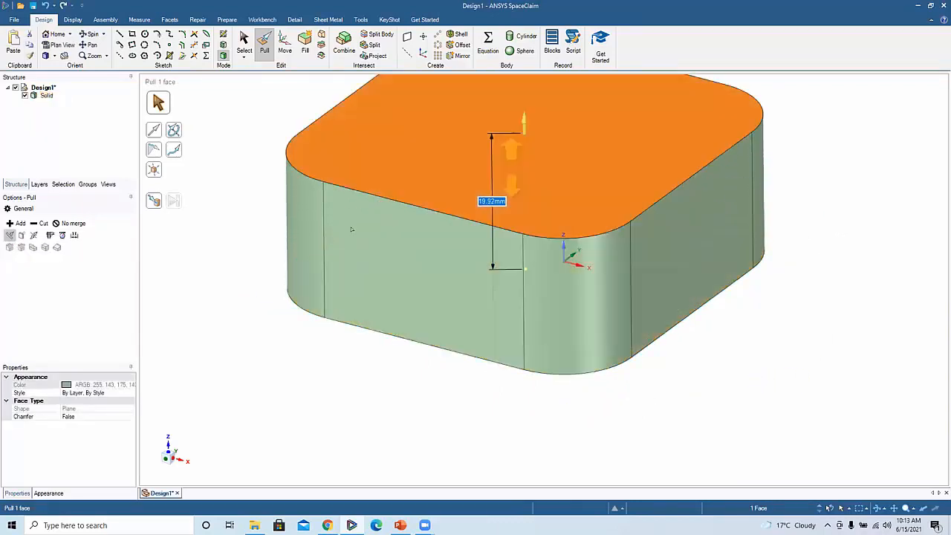
left_click(291, 362)
middle_click_drag(291, 361, 342, 399, "shift")
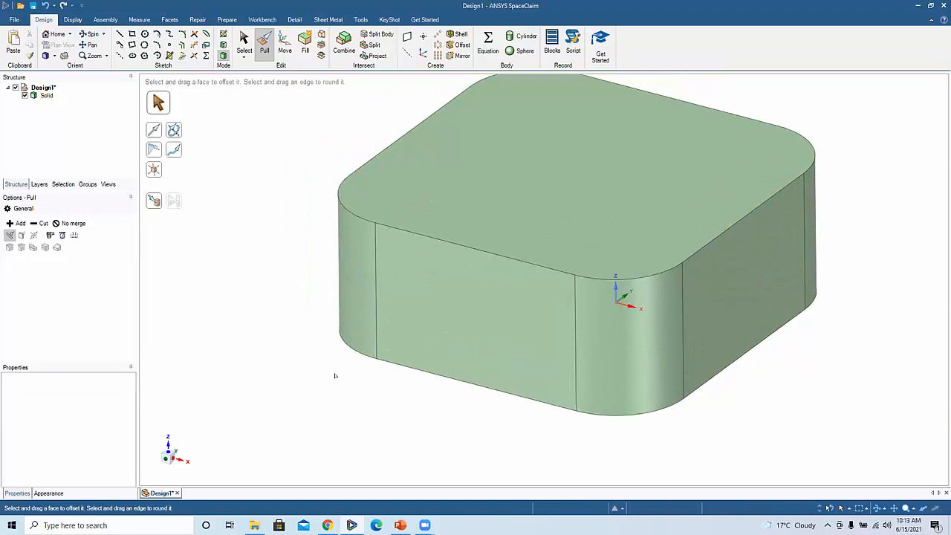
key("ctrl+z")
key("ctrl+z")
left_click(333, 379)
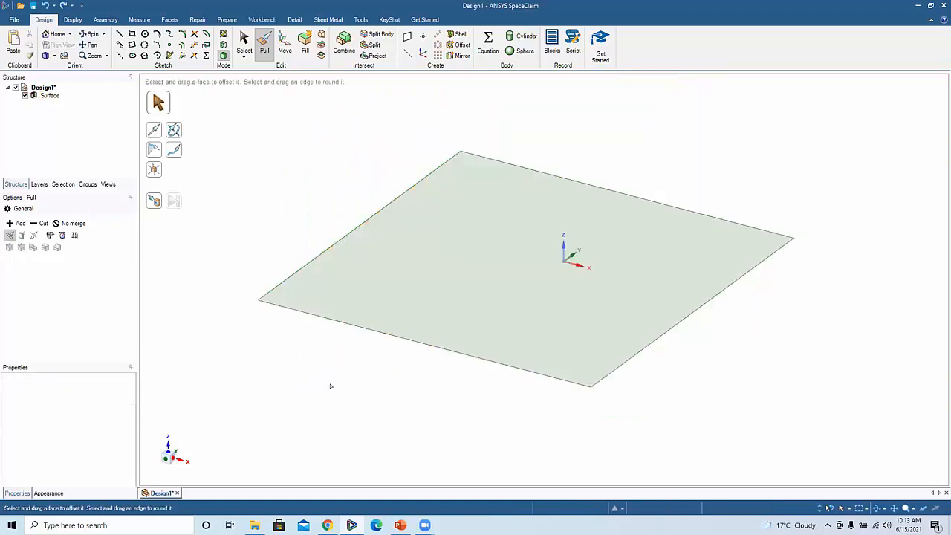
- Pull all four boundary edges of the flat surface upward about 26.5 mm into the walls of an open box
middle_click_drag(332, 385, 310, 369, "shift")
scroll(310, 369, "down", 1)
left_click(356, 332)
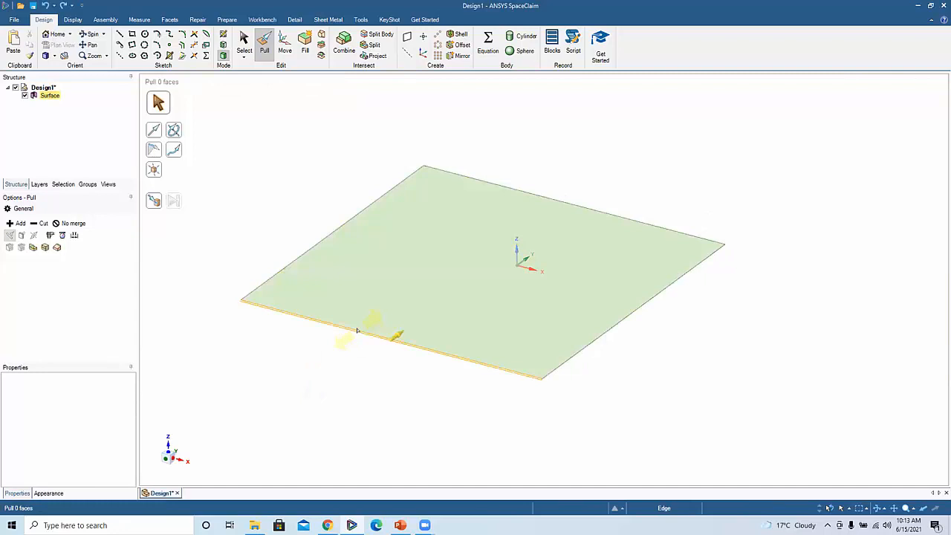
middle_click_drag(356, 331, 372, 347, "shift")
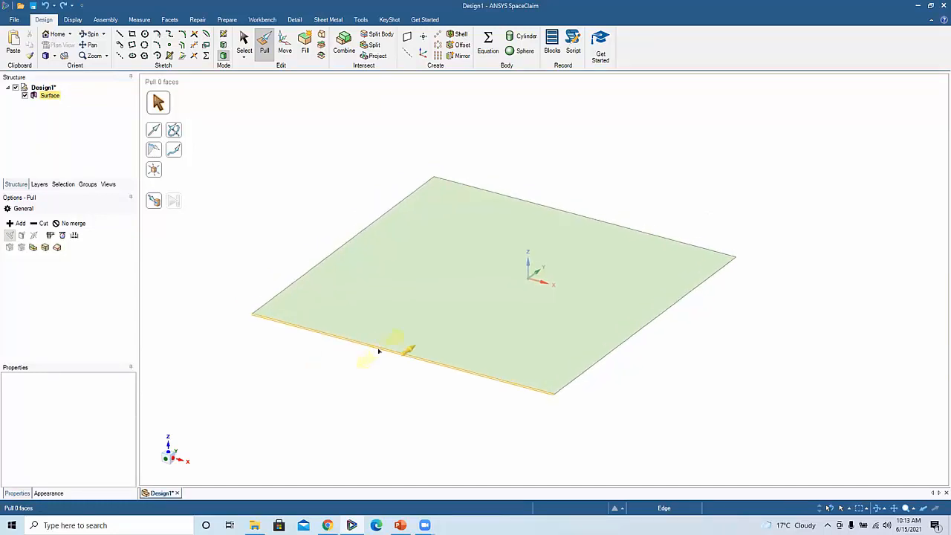
left_click(329, 255, "ctrl")
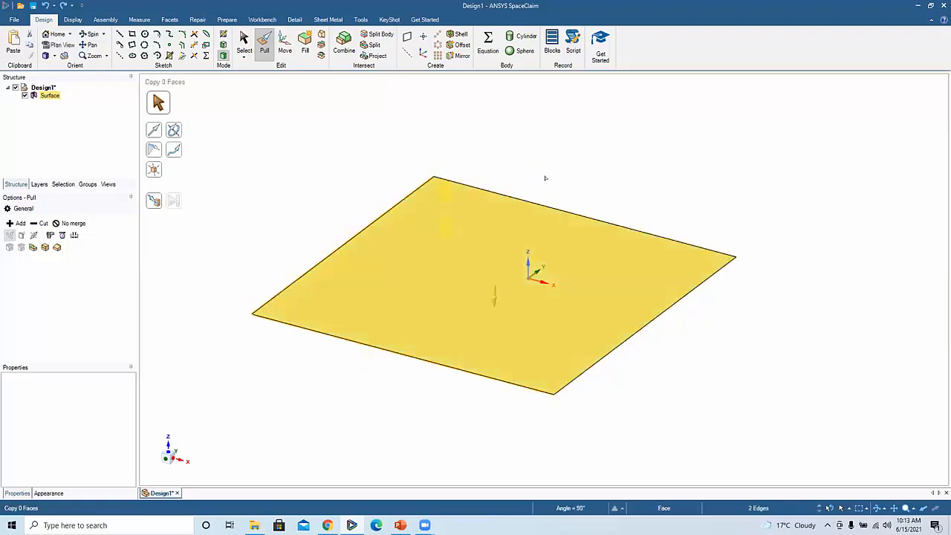
left_click(533, 201, "ctrl")
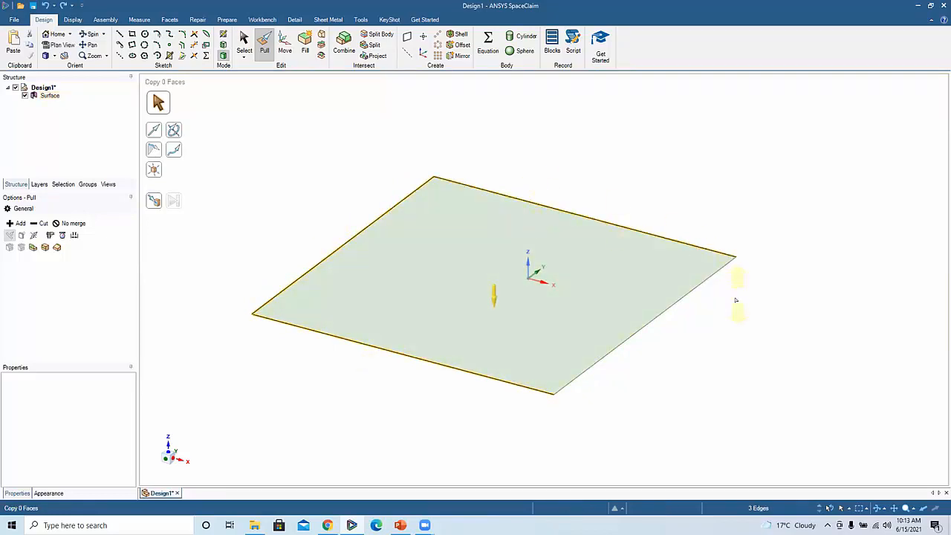
left_click(705, 284, "ctrl")
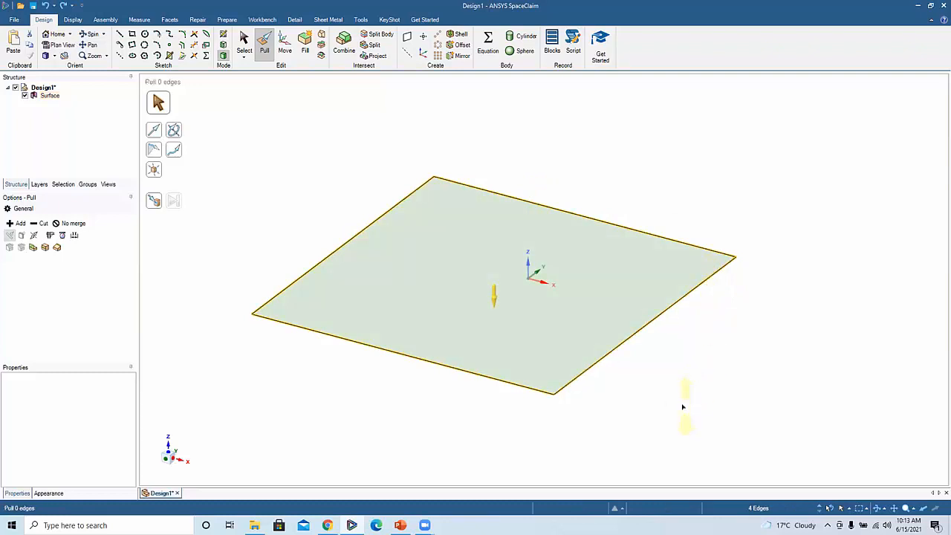
left_click_drag(677, 404, 674, 255)
scroll(681, 292, "down", 2)
scroll(679, 292, "down", 1)
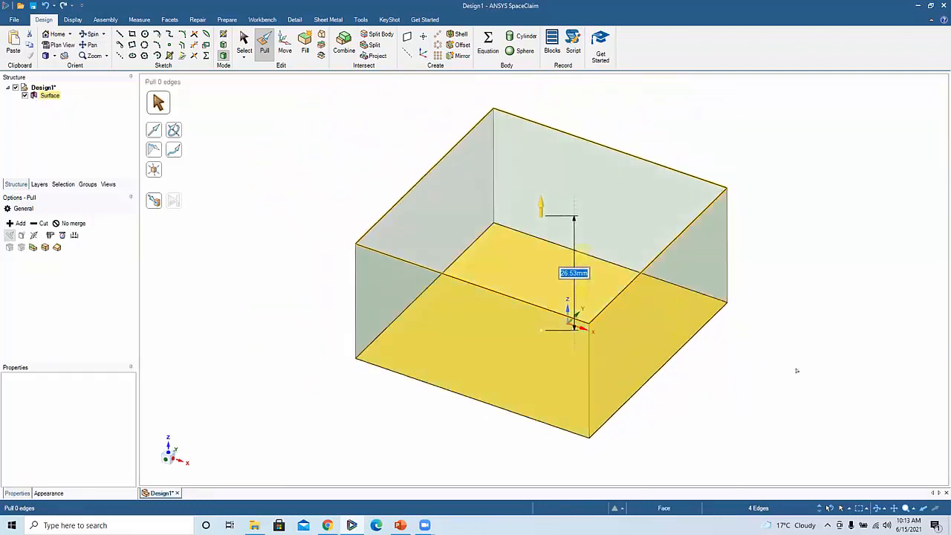
- Thicken all five faces of the open box inward into a solid, and undo back to the flat surface
left_click(750, 392)
left_click_drag(787, 440, 397, 182)
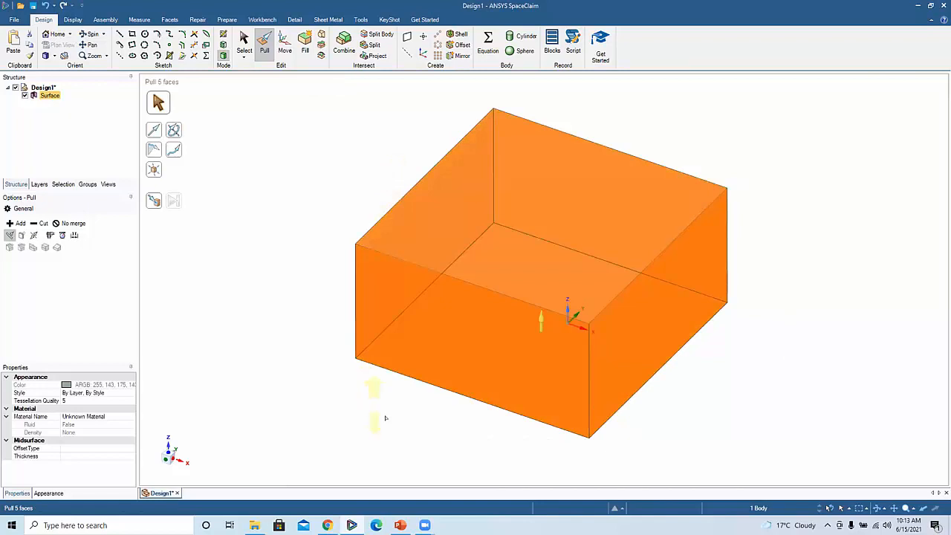
left_click_drag(390, 428, 354, 401)
left_click(354, 400)
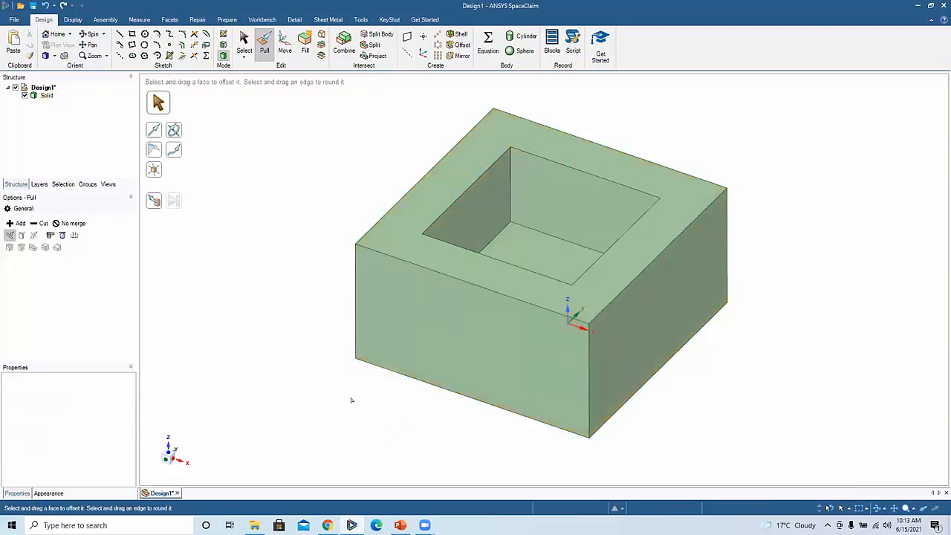
key("ctrl+z")
left_click(321, 394)
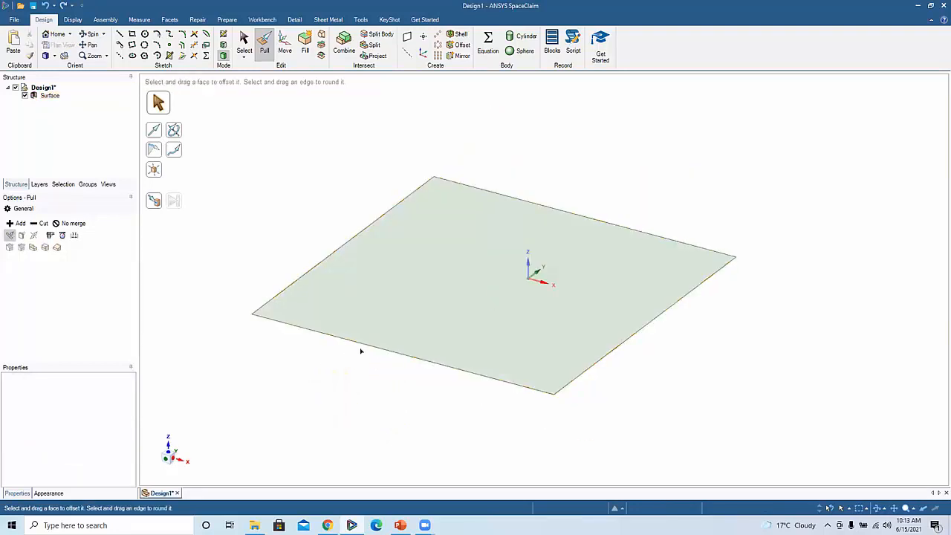
- Copy the surface's four boundary edges inward with the Copy Edge option to form a smaller outline
double_click(356, 343)
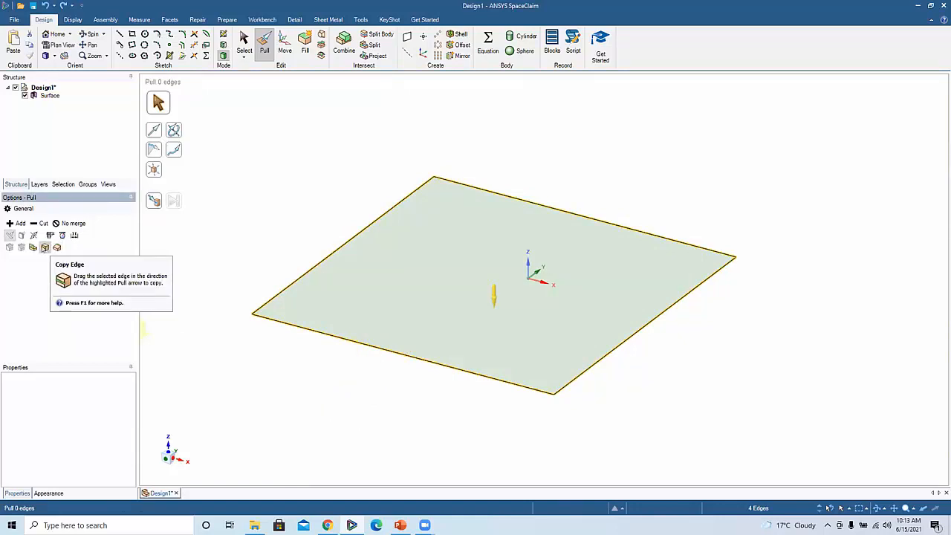
left_click(44, 248)
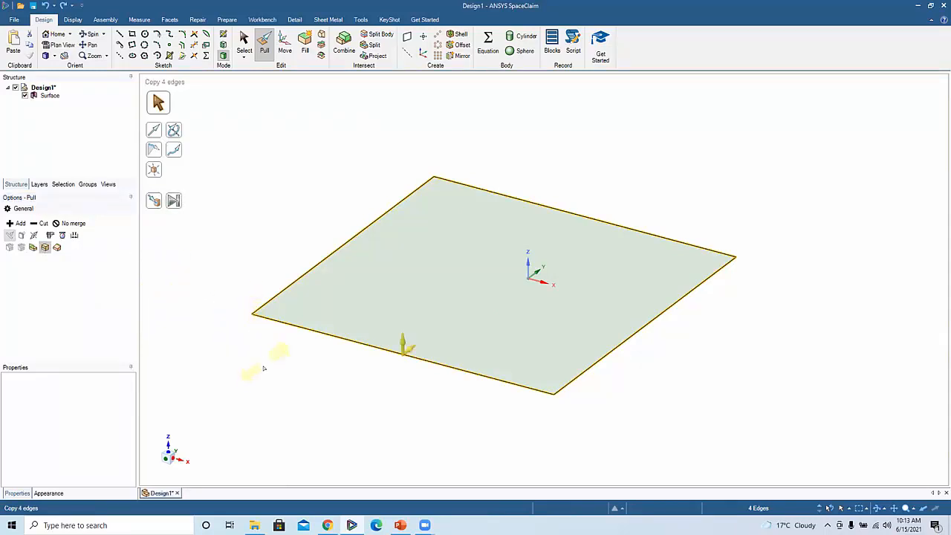
left_click_drag(279, 368, 272, 342)
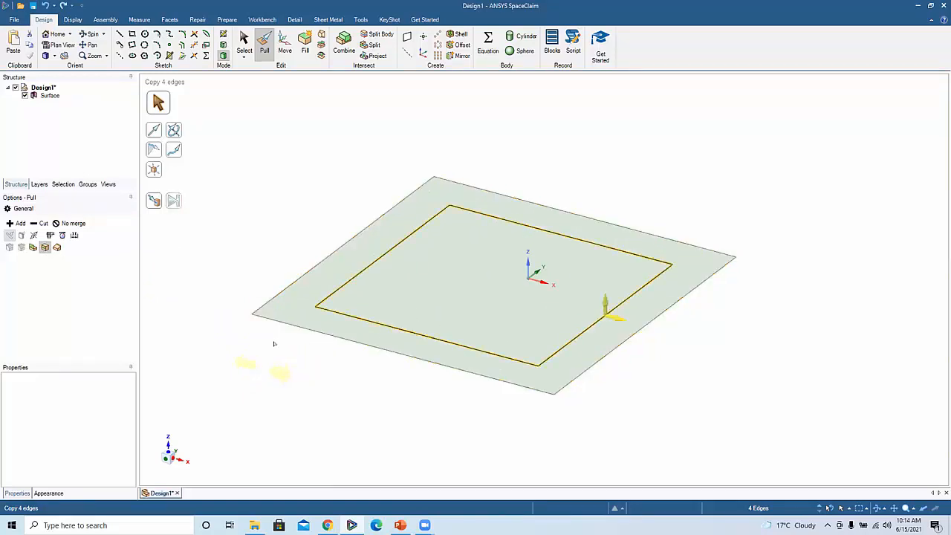
- Select the inner face and the surrounding frame-shaped face in turn, ending on the frame-shaped face
left_click(312, 313)
left_click(334, 305)
left_click(328, 320)
left_click(351, 301)
left_click(334, 320)
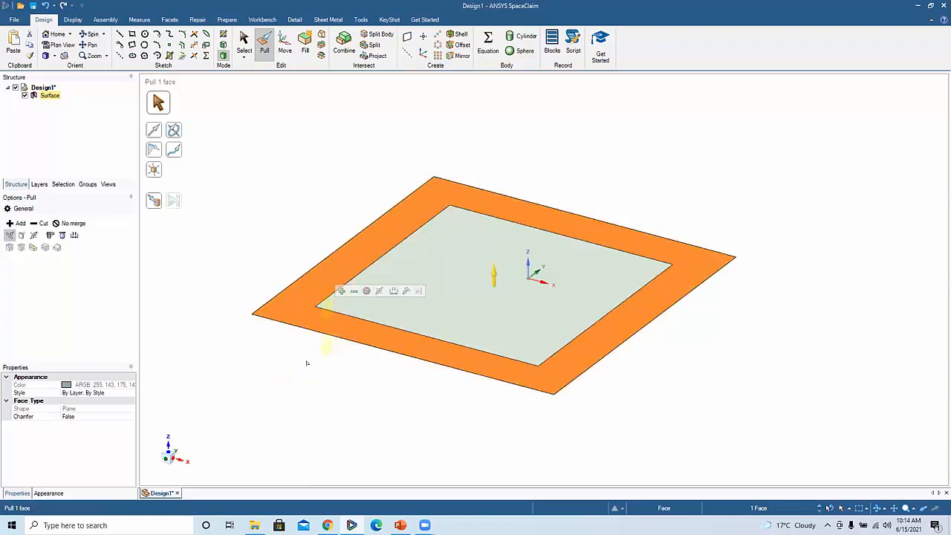
- Pull the frame-shaped face up about 26.3 mm and the inner face up slightly to form a solid open box
left_click_drag(300, 422, 308, 273)
middle_click_drag(307, 278, 301, 298)
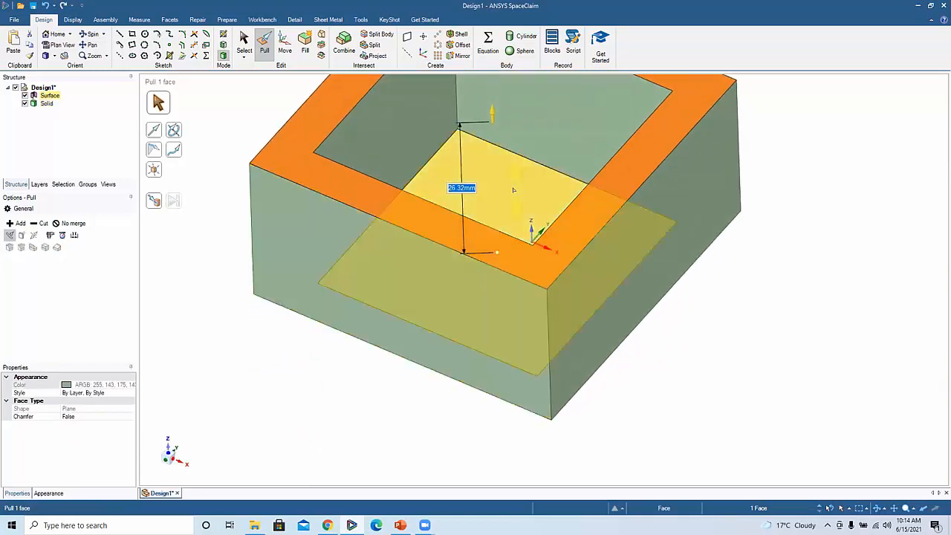
left_click(512, 192)
left_click_drag(510, 205, 498, 178)
middle_click_drag(497, 202, 721, 257)
left_click(749, 225)
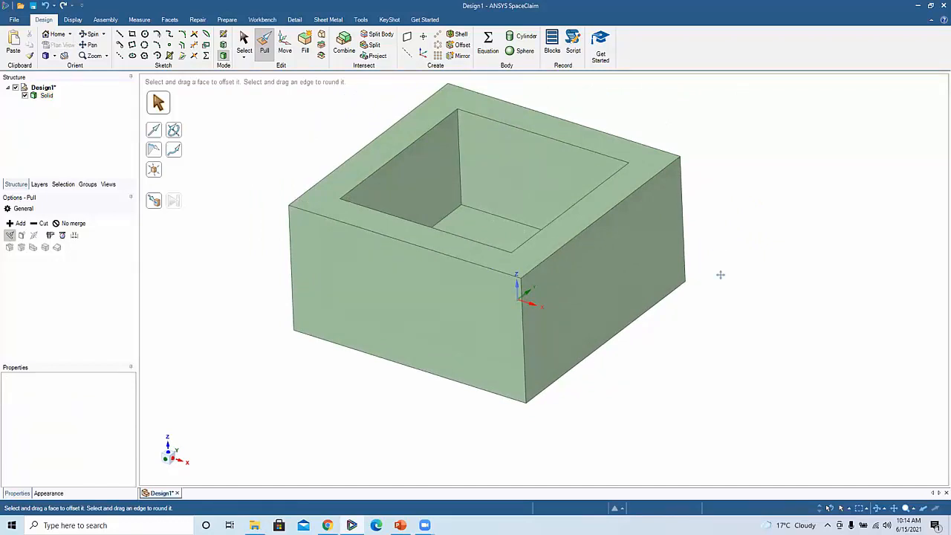
- Pull the open box's top rim face upward about 0.5 mm and its front side face outward about 1.6 mm
middle_click_drag(721, 275, 729, 319, "ctrl")
middle_click_drag(655, 296, 674, 299)
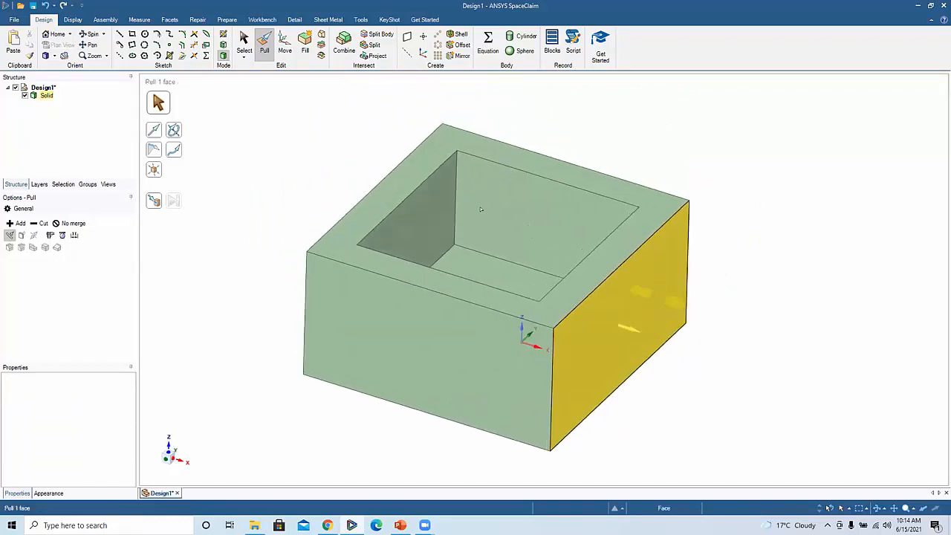
left_click(399, 185)
left_click_drag(398, 185, 297, 272)
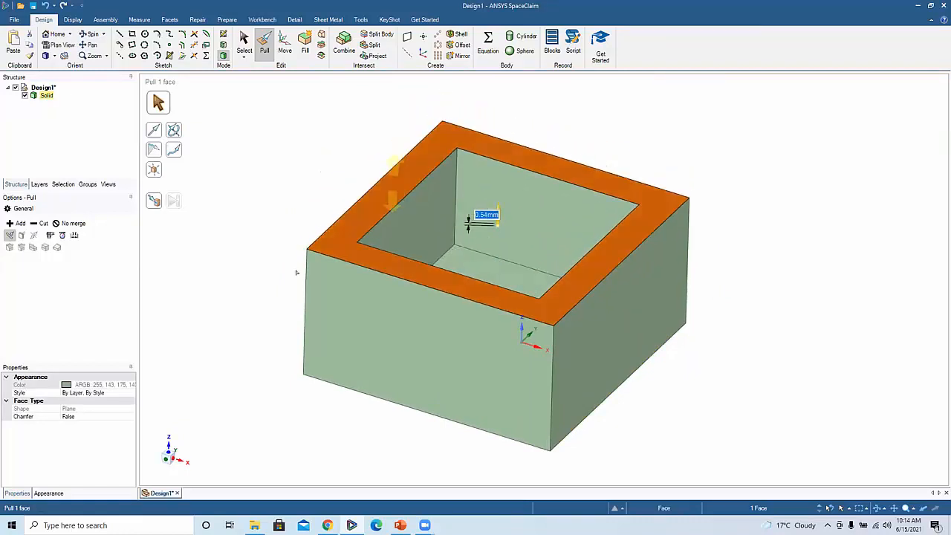
left_click(334, 298)
left_click_drag(335, 299, 330, 303)
middle_click_drag(597, 344, 602, 347)
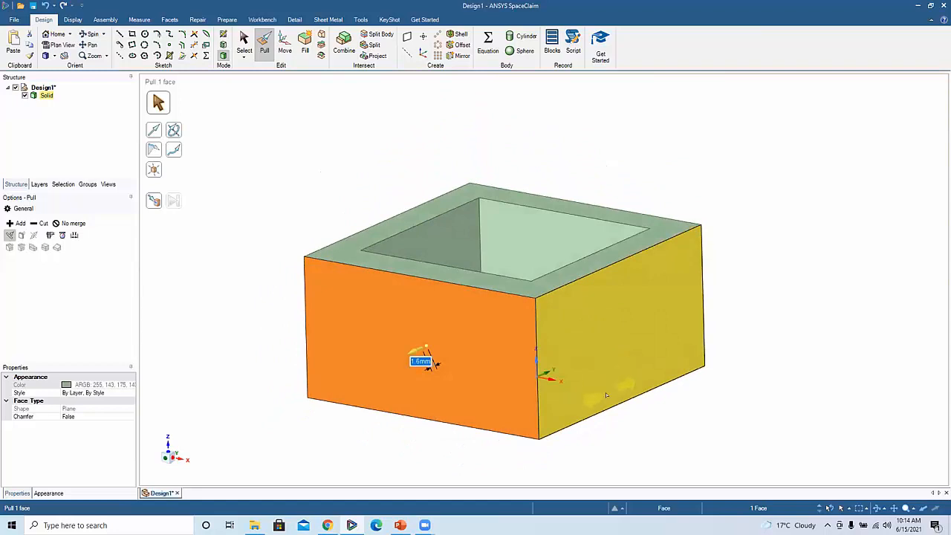
key("Escape")
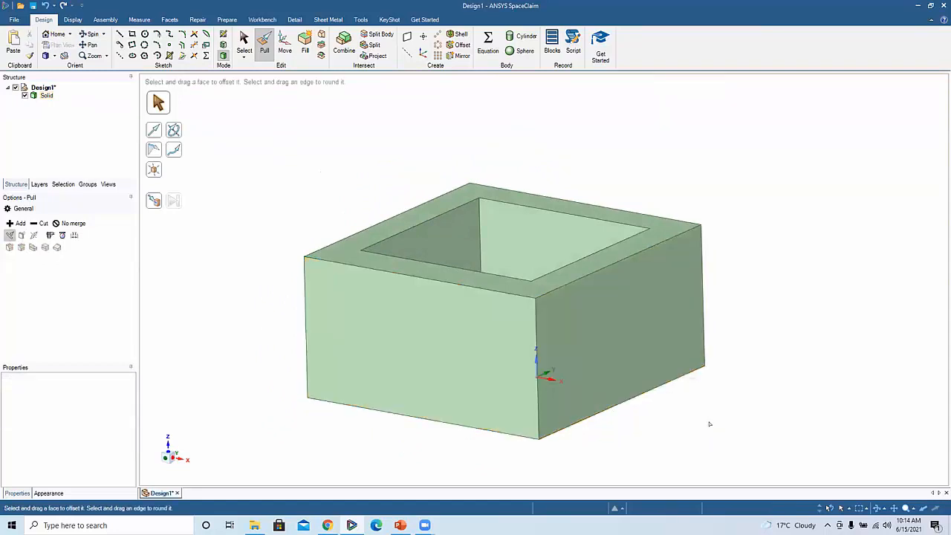
- Pull the four outer corner vertices of the box's top rim upward into vertical lines
middle_click_drag(620, 409, 616, 352)
left_click(610, 240)
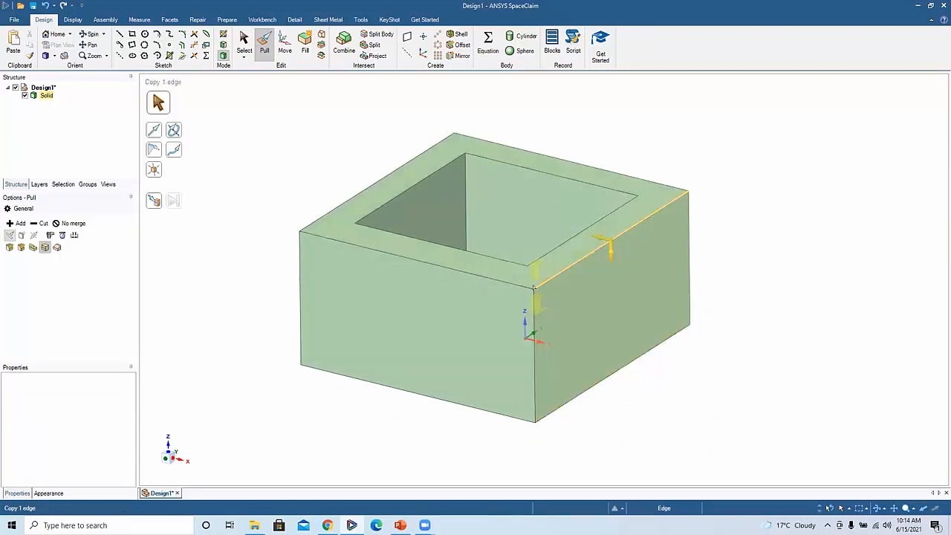
key("Escape")
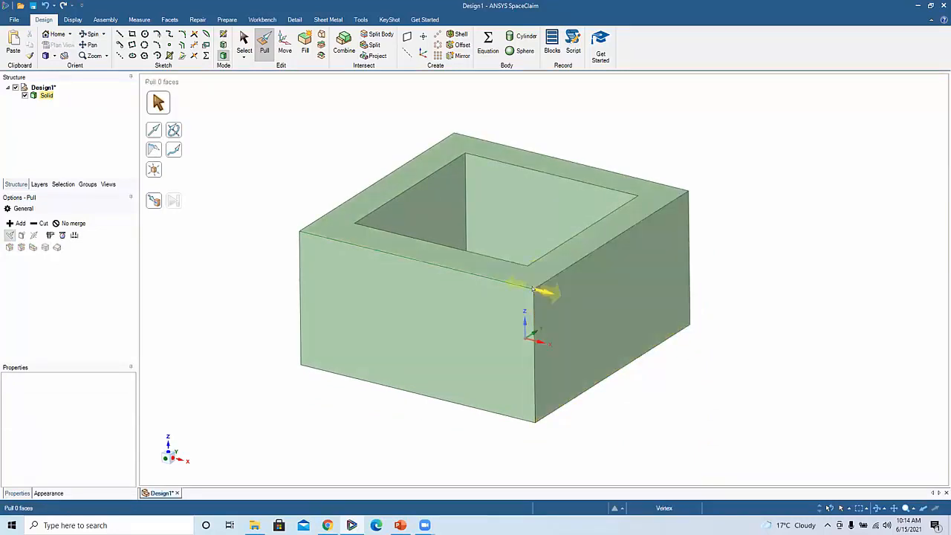
left_click(532, 289)
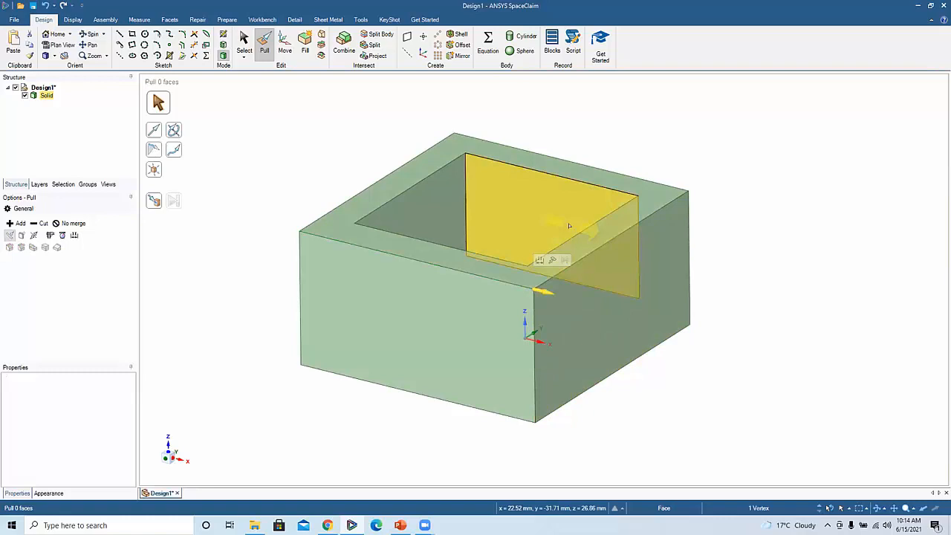
left_click(298, 231, "ctrl")
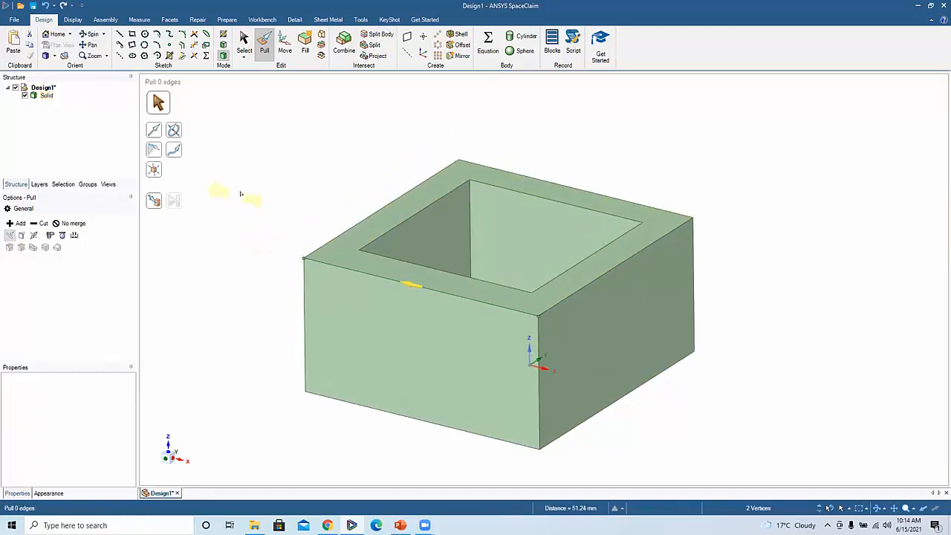
left_click(459, 159, "ctrl")
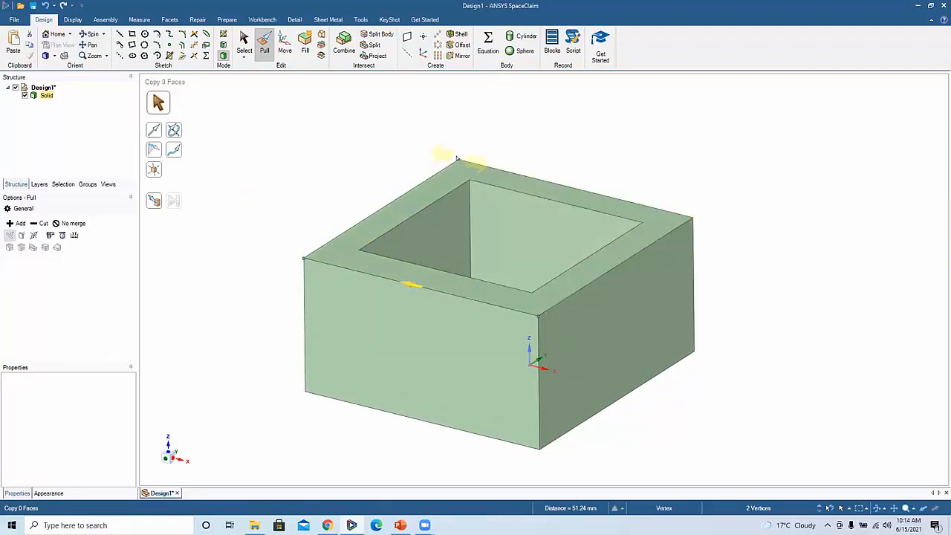
left_click(693, 218, "ctrl")
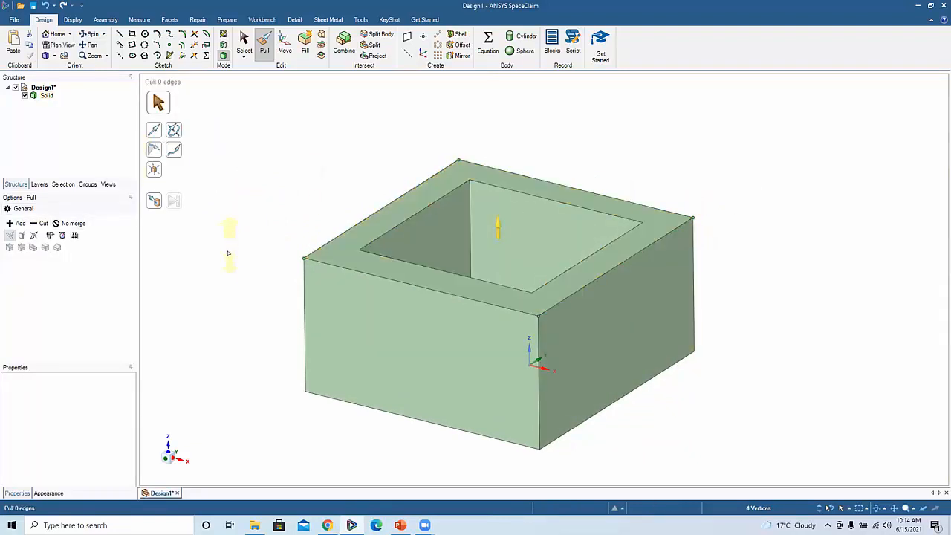
left_click_drag(234, 268, 226, 156)
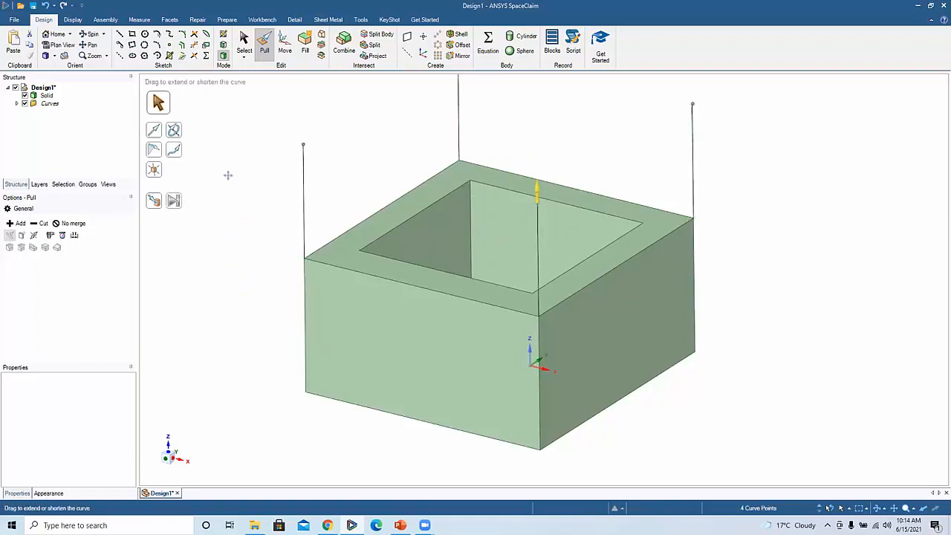
- Pull the rear vertical line along the rim into an upright surface, and thicken it about 3.3 mm into a plate
middle_click_drag(227, 174, 229, 260, "shift")
scroll(225, 225, "down", 2)
left_click(290, 158)
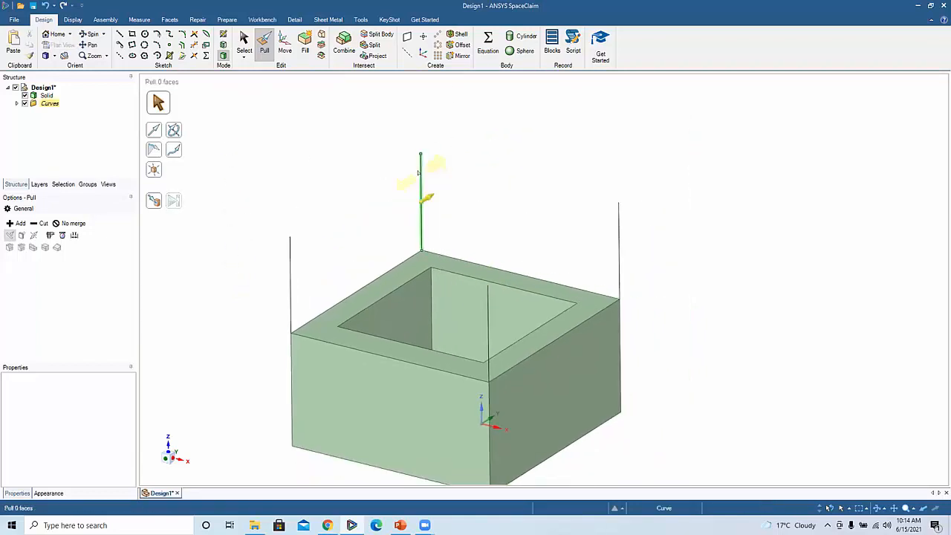
left_click(419, 172)
left_click_drag(306, 232, 376, 221)
left_click(357, 212)
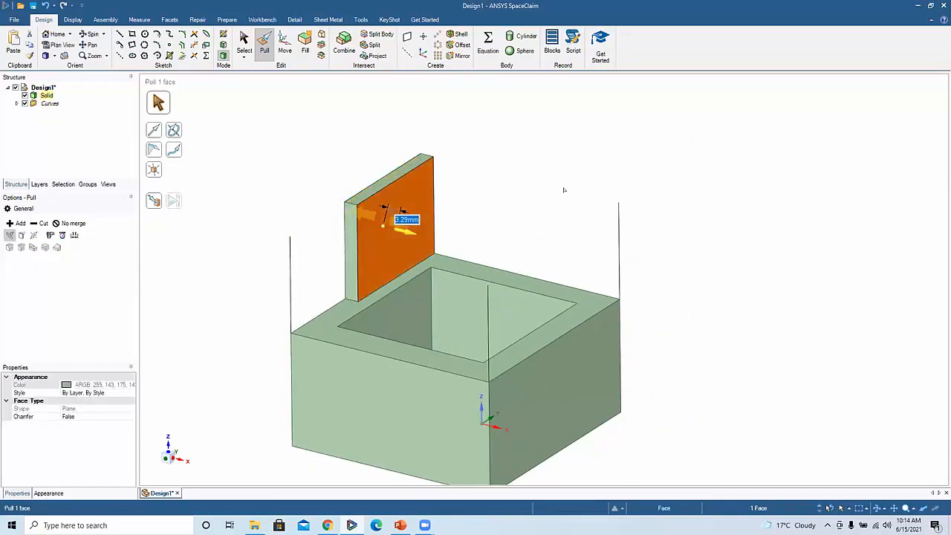
left_click(562, 191)
left_click(407, 205)
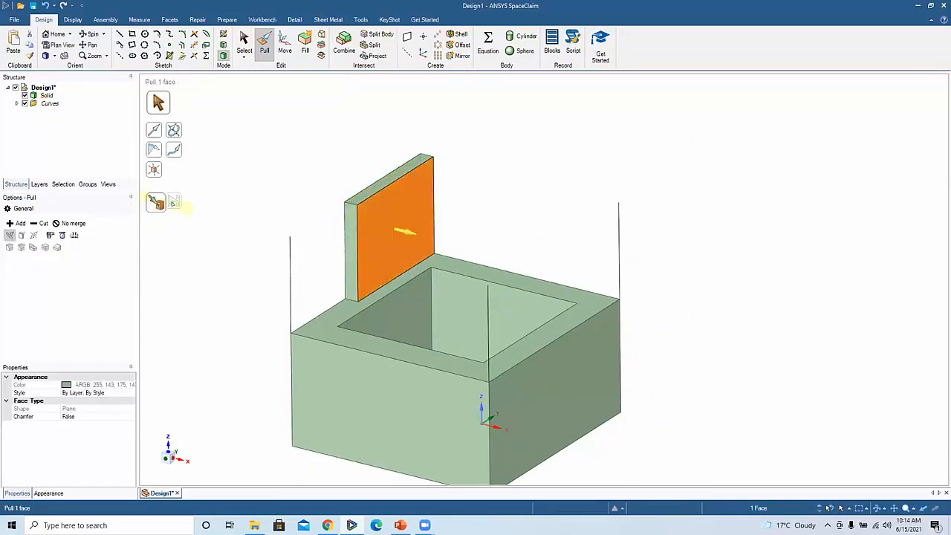
left_click(220, 217)
middle_click_drag(228, 217, 265, 210)
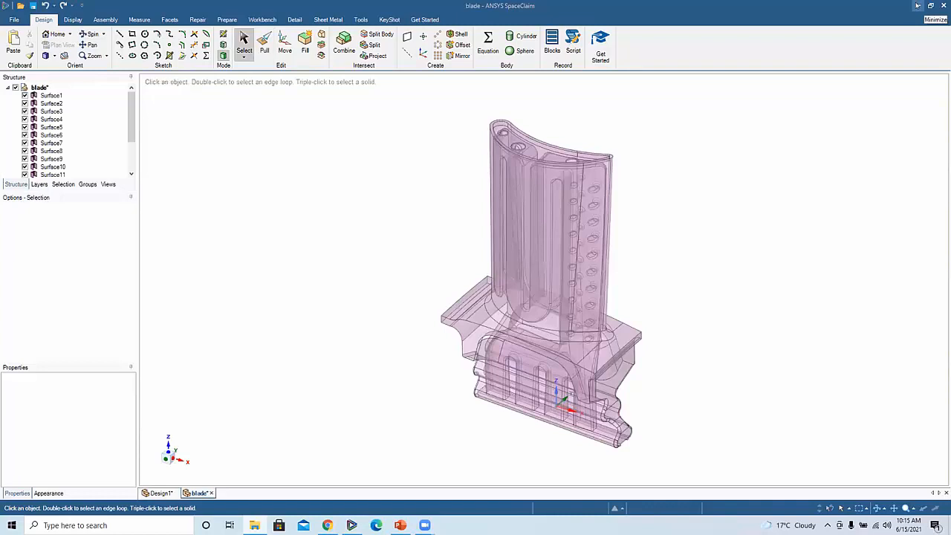
- Examine the separate surfaces of the imported blade model, from the airfoil down to the root
middle_click_drag(542, 281, 515, 258, "ctrl")
scroll(515, 258, "up", 1)
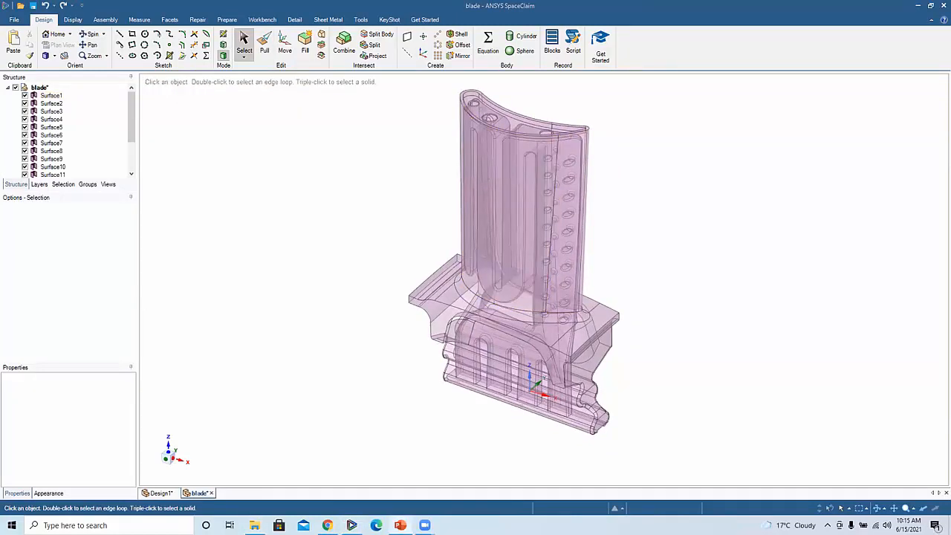
left_click(512, 243)
mouse_move(498, 235)
middle_mouse_down()
mouse_move(484, 272)
mouse_move(484, 264)
mouse_move(469, 274)
mouse_move(405, 274)
mouse_move(227, 198)
middle_mouse_up()
left_click(463, 259)
left_click(438, 278)
left_click(423, 268)
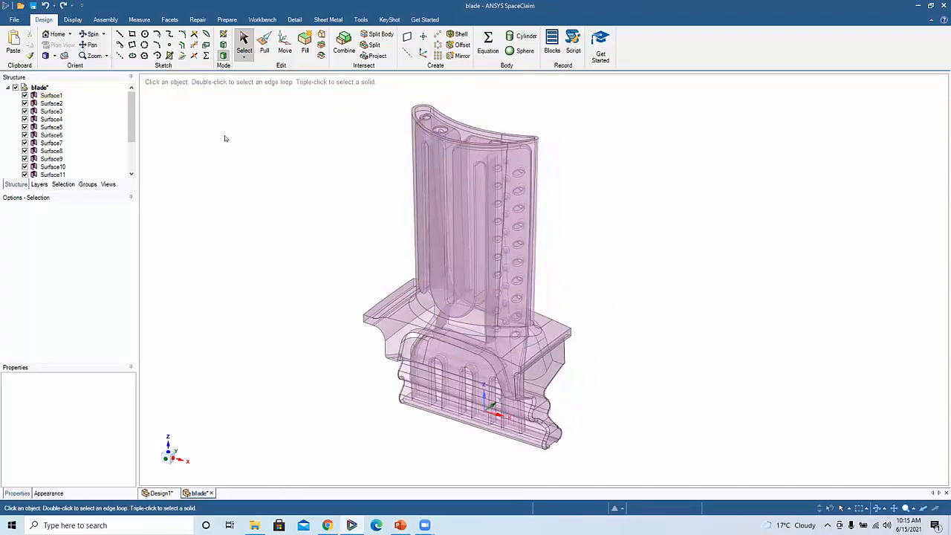
- Display the Repair tools and enlarge the structure tree to list all of the blade's surfaces
left_click(200, 19)
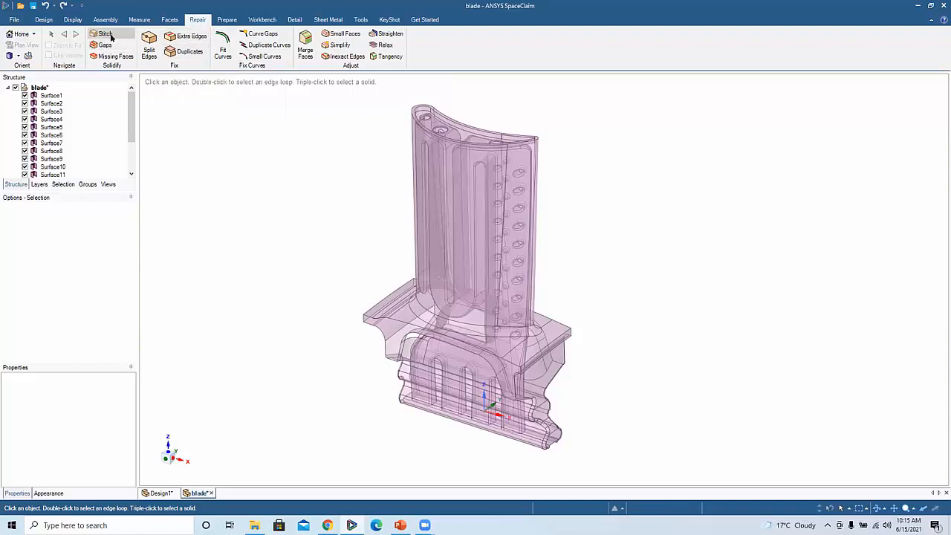
scroll(384, 167, "up", 2)
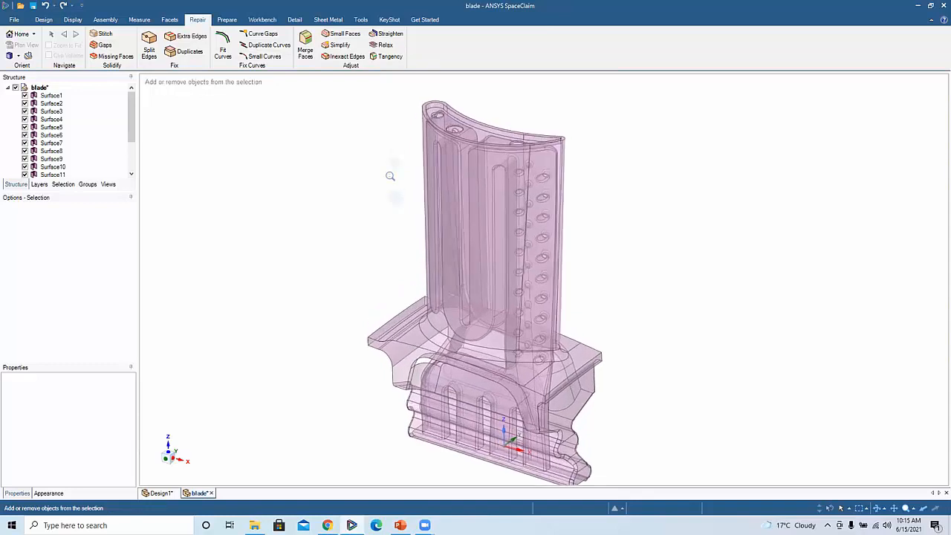
left_click(115, 193)
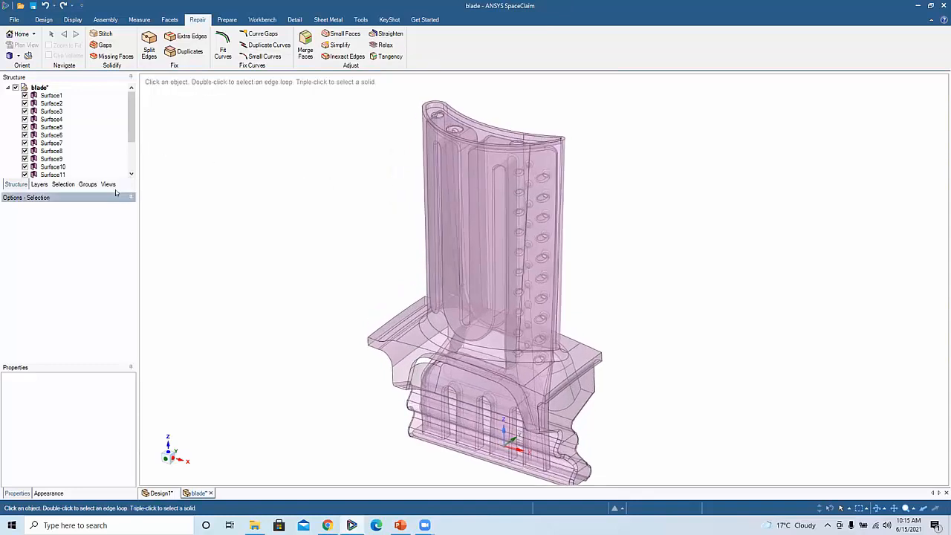
left_click_drag(113, 190, 104, 289)
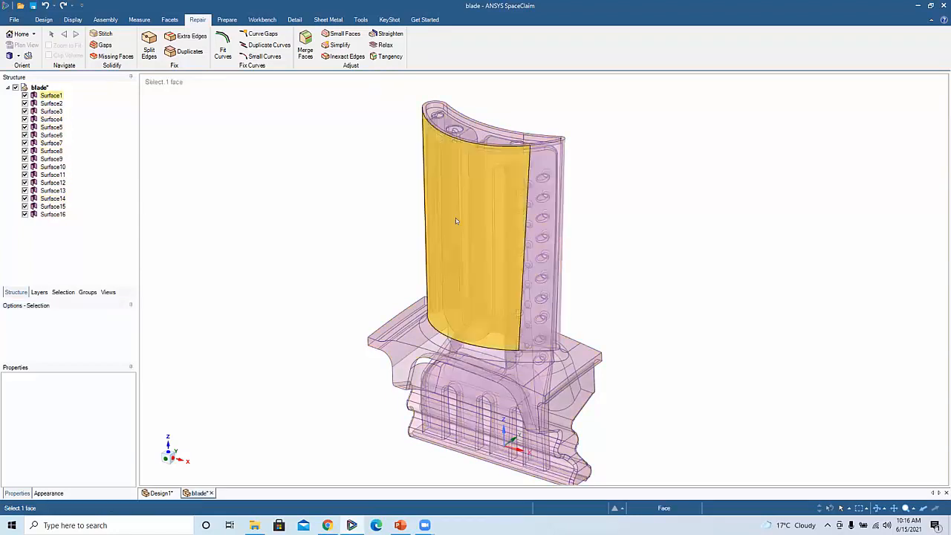
middle_click_drag(417, 185, 394, 182)
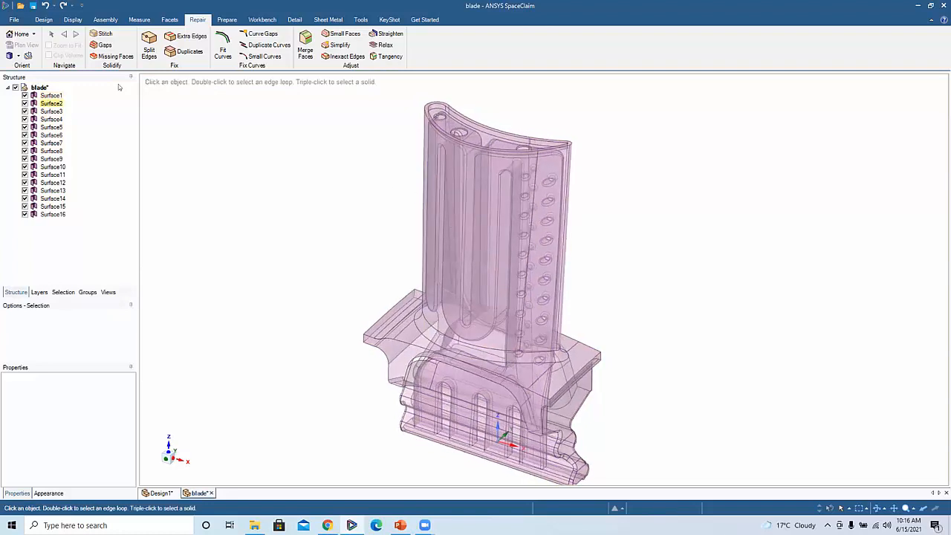
- Find the blade's stitchable edges with Stitch, and switch to the desktop to launch the ZoomIt annotation tool
left_click(102, 34)
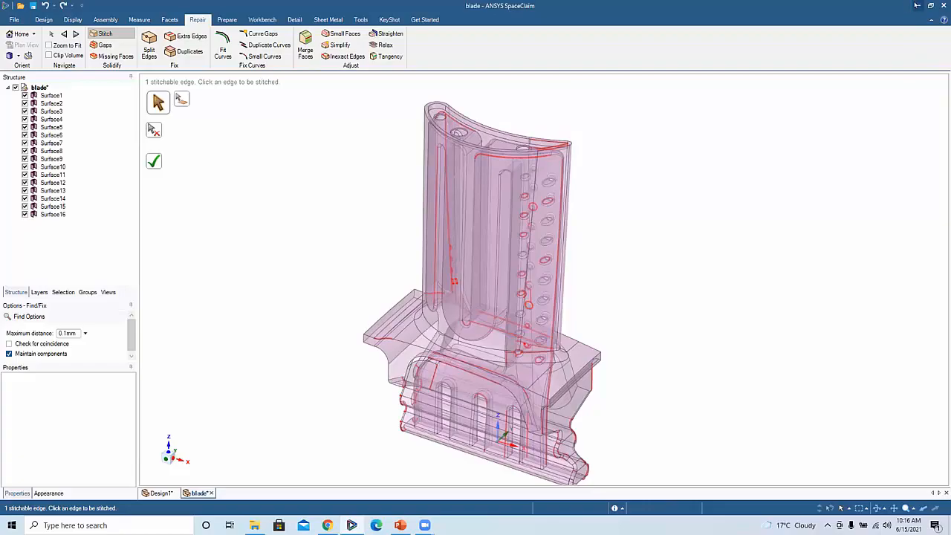
left_click(917, 5)
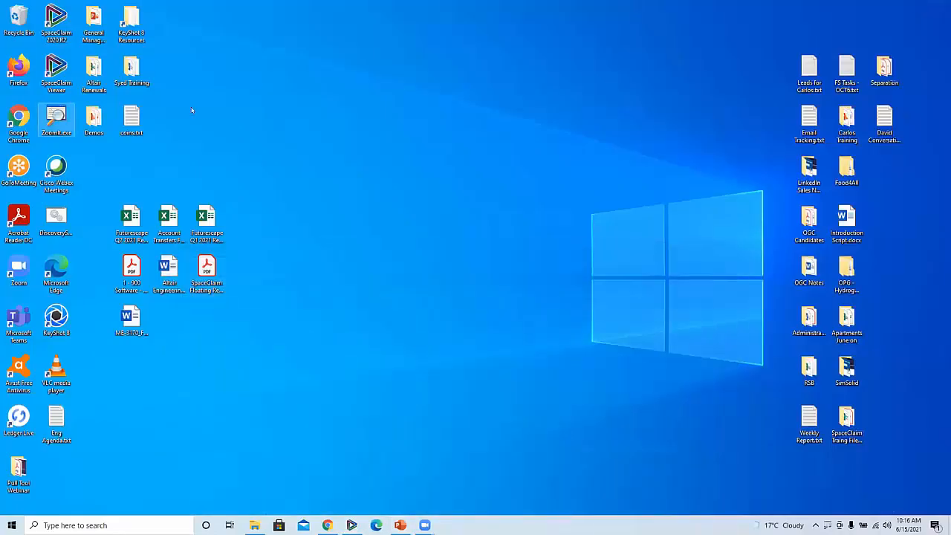
double_click(90, 115)
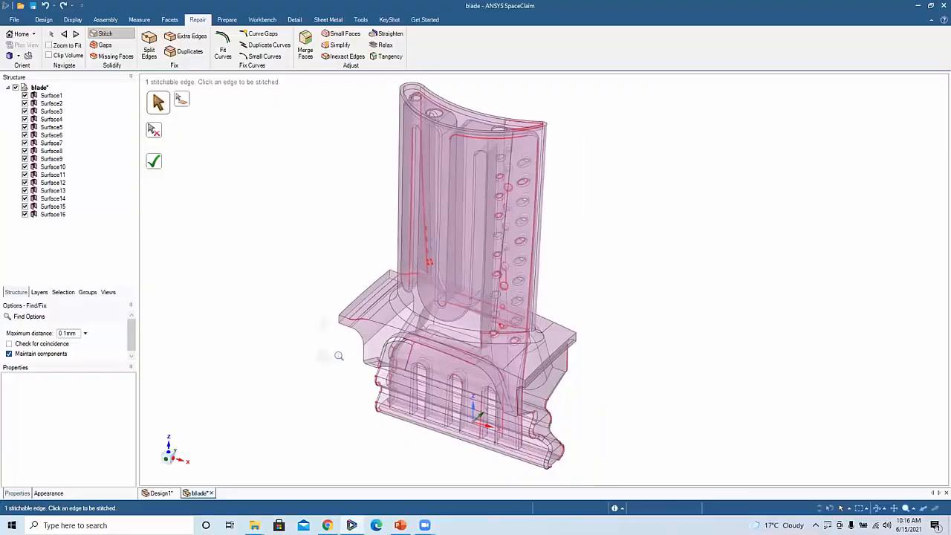
- Enlarge the Stitch find options and highlight the maximum distance setting with an on-screen annotation
scroll(342, 375, "up", 3)
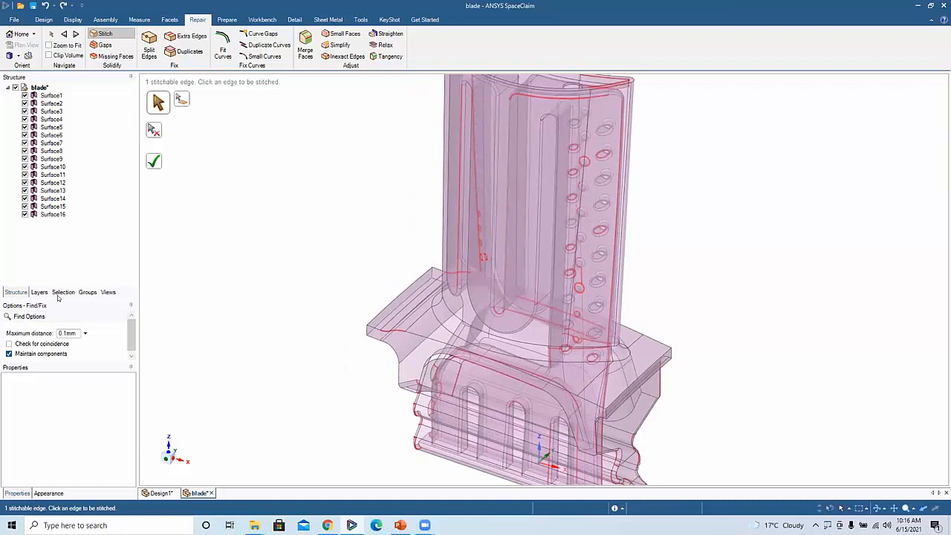
left_click_drag(58, 299, 59, 261)
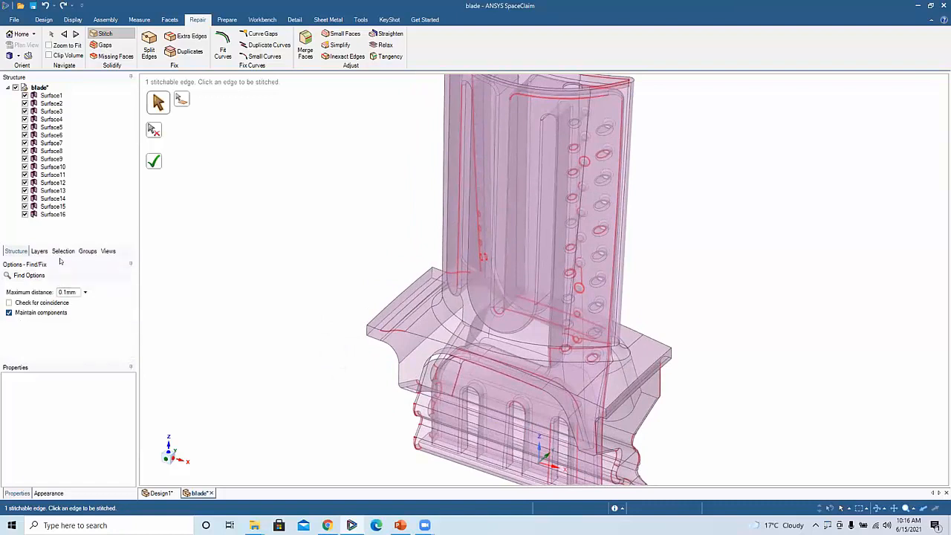
mouse_move(4, 280)
left_mouse_down()
mouse_move(107, 309)
mouse_move(86, 295)
left_mouse_up()
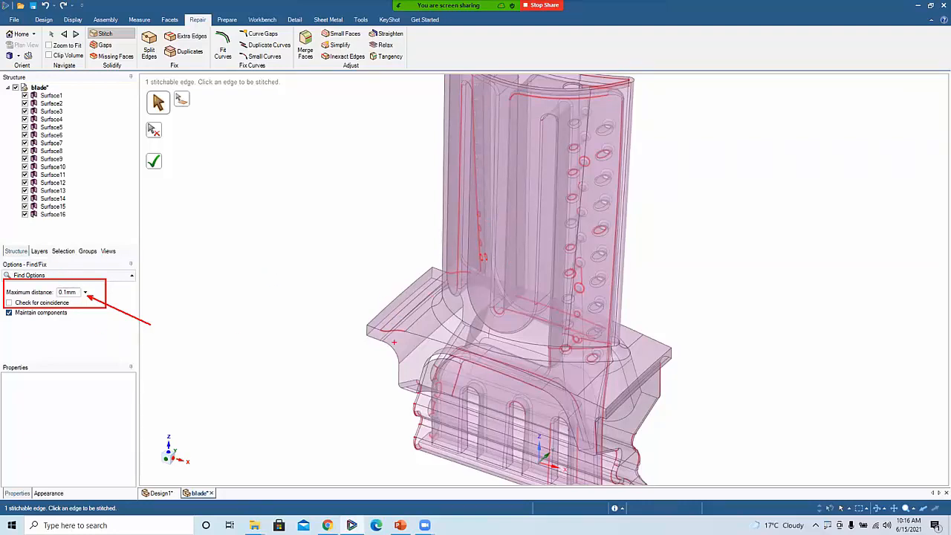
- Set the stitch maximum distance to 1.345 mm, stitch all the blade surfaces together, and select the stitched body
left_click(84, 292)
left_click_drag(87, 303, 208, 303)
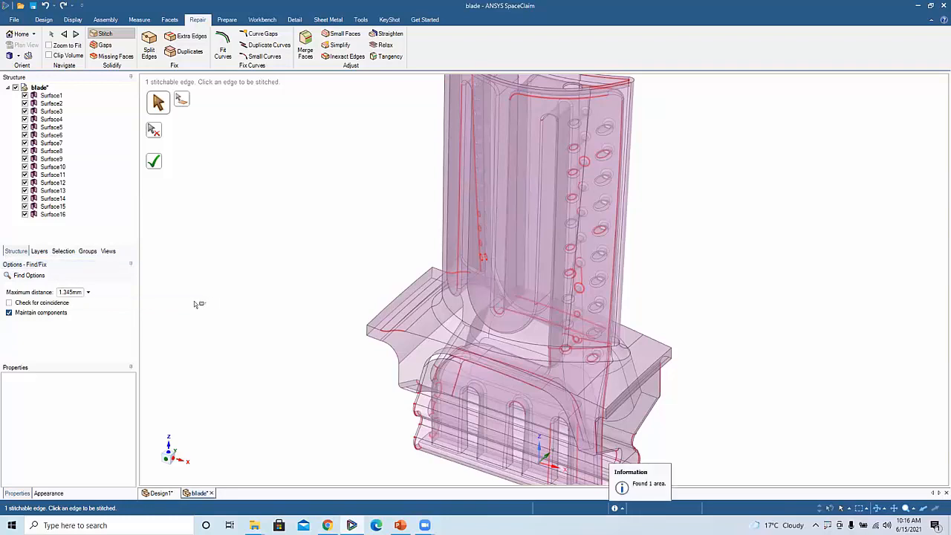
left_click(152, 165)
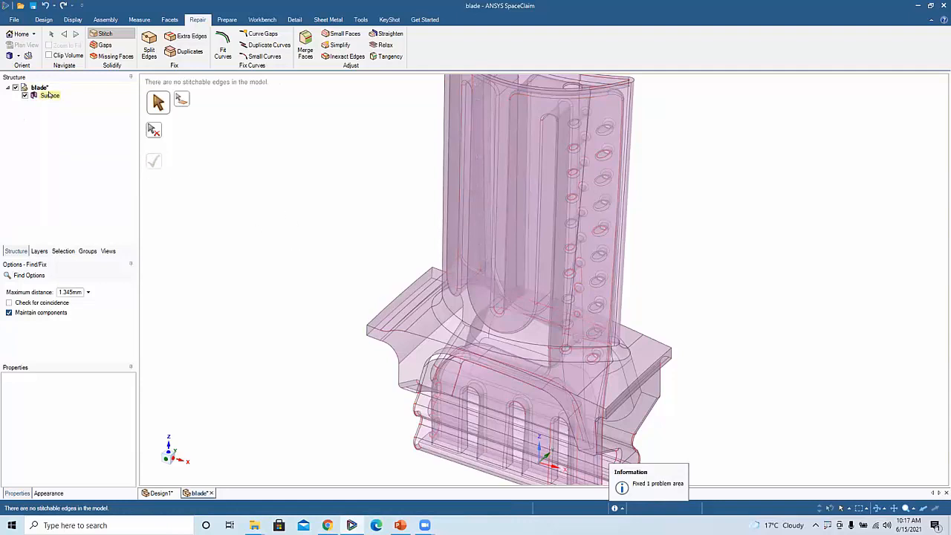
left_click(49, 95)
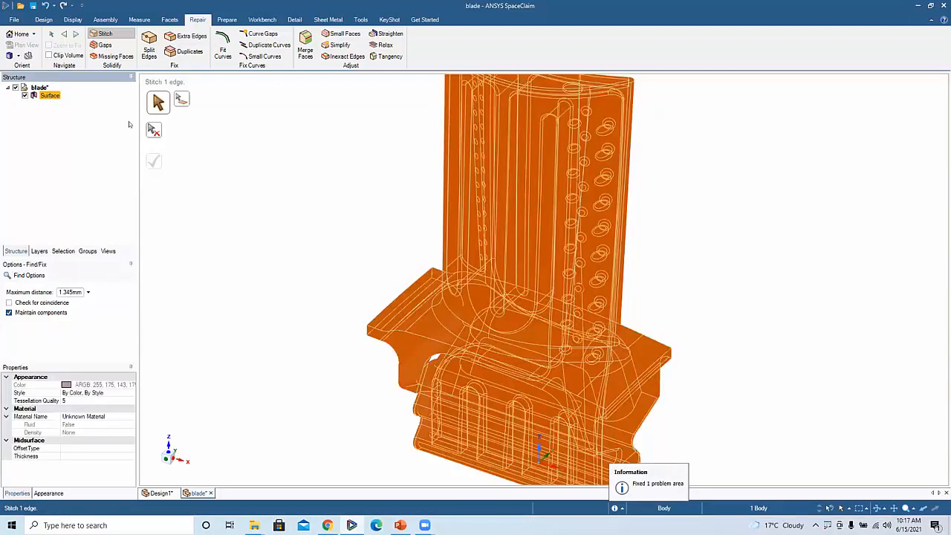
- Check the stitched blade for gaps, and find and fix all its missing faces with the Patch option
left_click(110, 45)
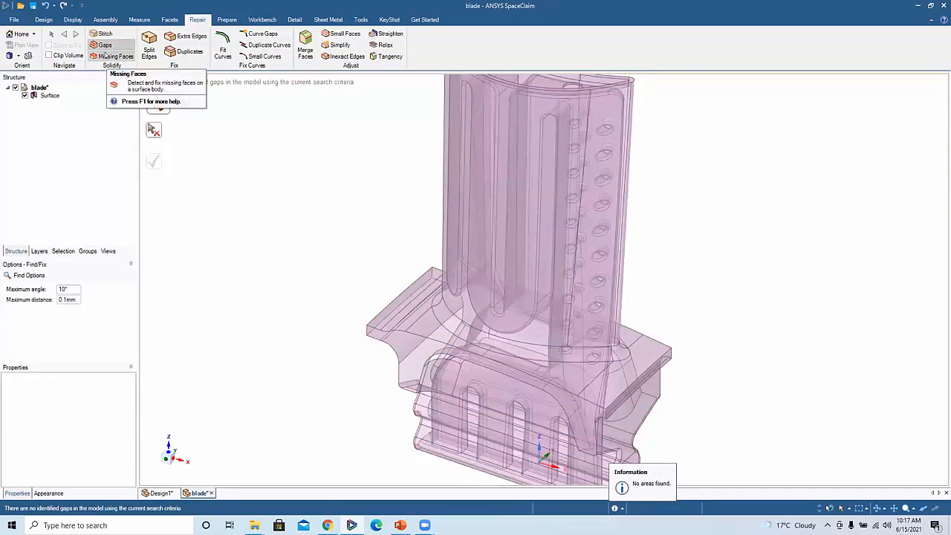
left_click(112, 56)
middle_click_drag(381, 310, 431, 312)
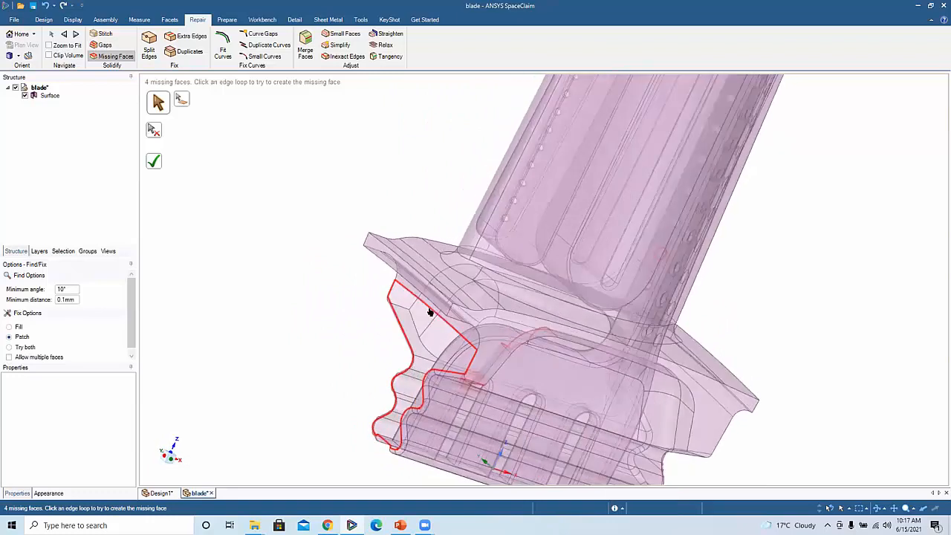
left_click(153, 162)
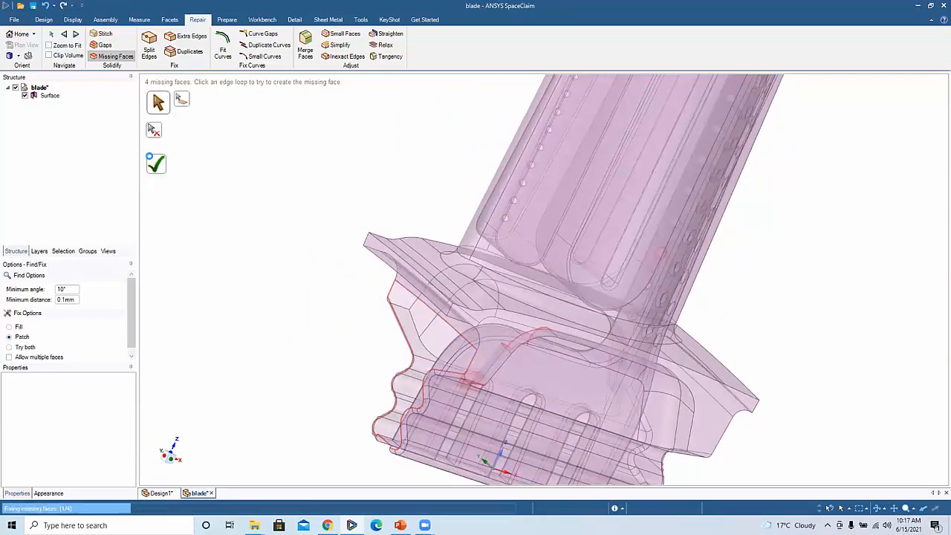
- Enlarge the middle hole in the recessed face at the blade's tip to a radius of 6.48 mm with Pull
middle_click_drag(390, 310, 489, 304)
scroll(490, 304, "up", 2)
scroll(488, 289, "up", 2)
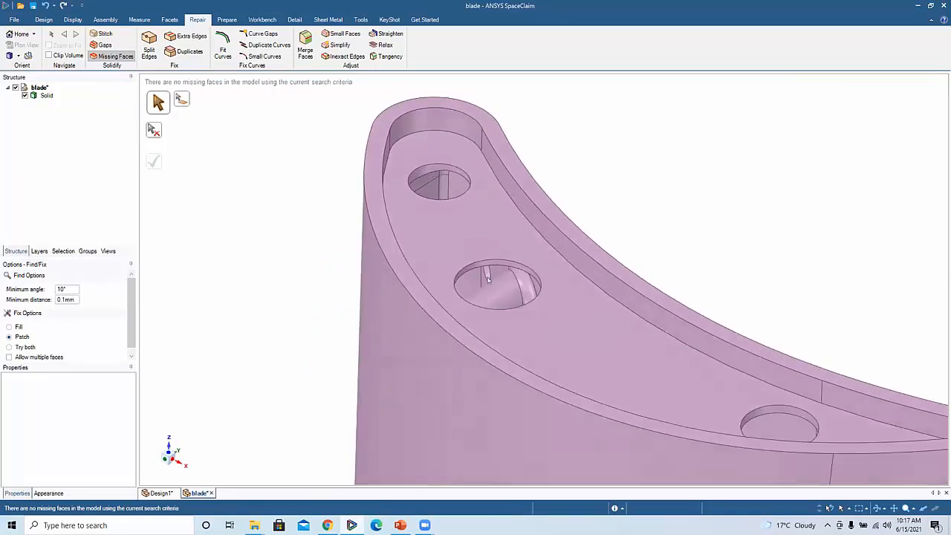
key("Escape")
left_click(486, 268)
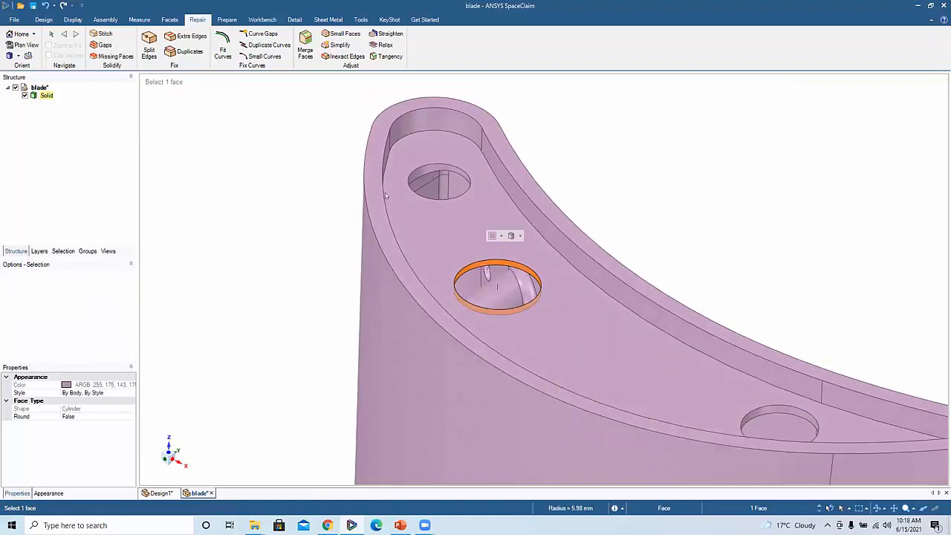
left_click(44, 19)
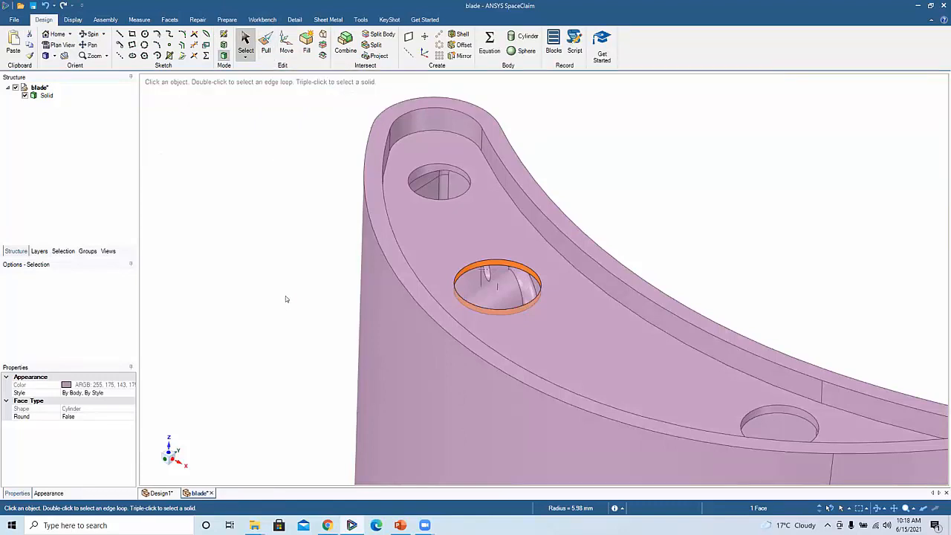
key("p")
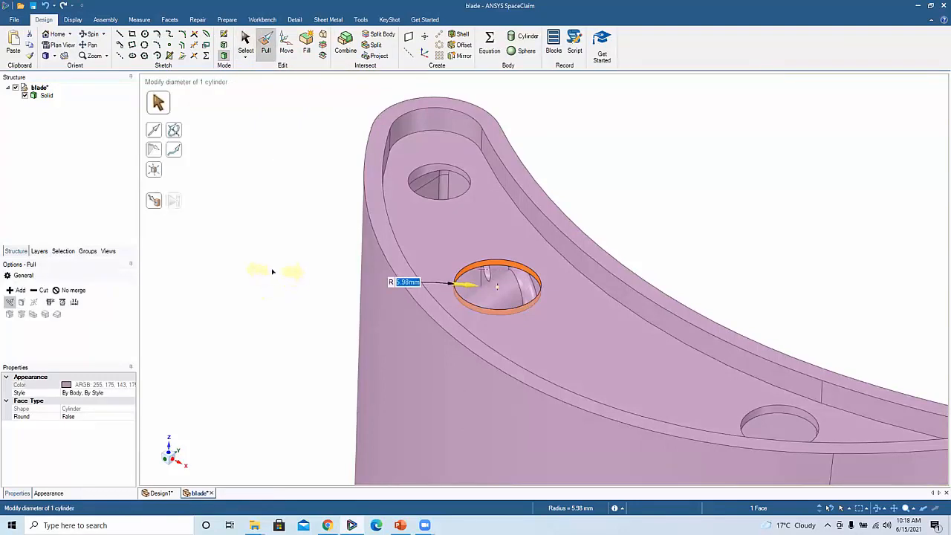
left_click_drag(274, 269, 292, 201)
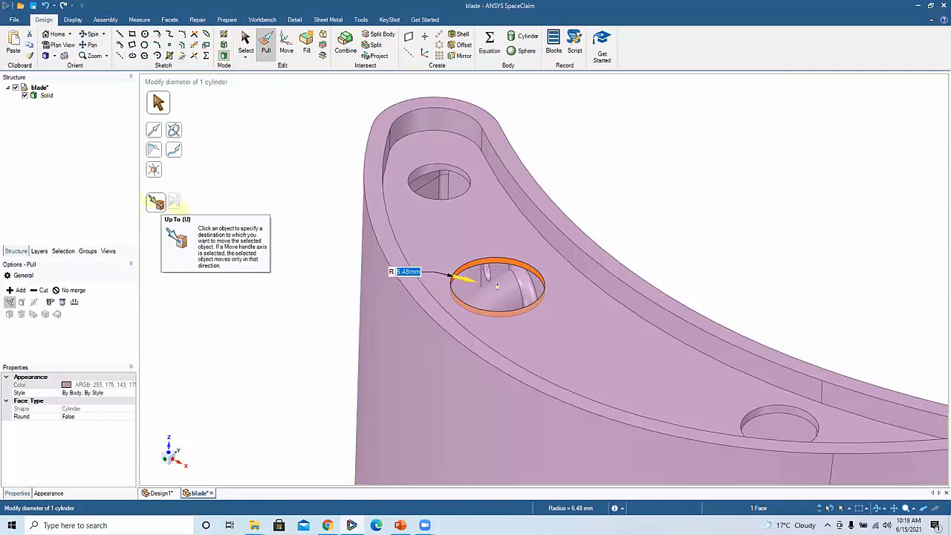
- Match the middle hole's radius to the hole nearest the blade's rounded end using Pull's Up To option
left_click(157, 203)
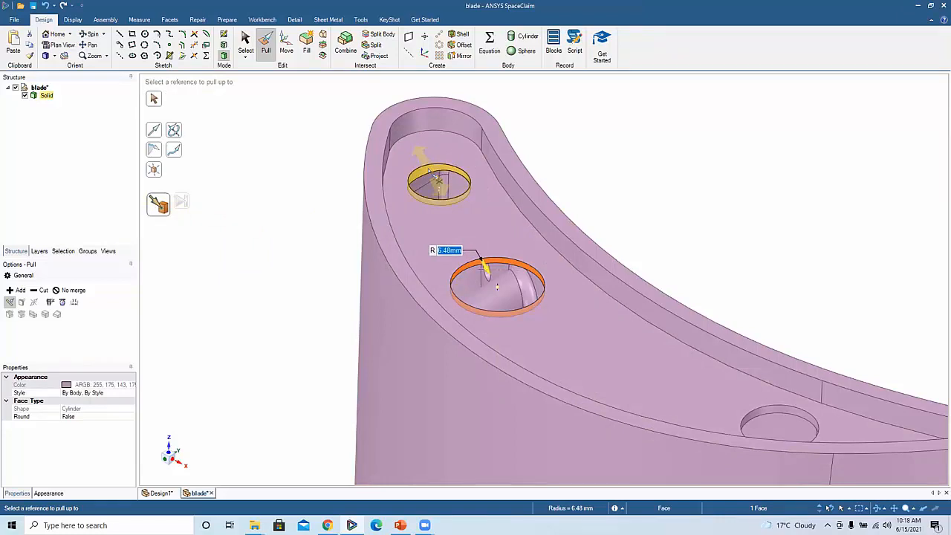
left_click(429, 170)
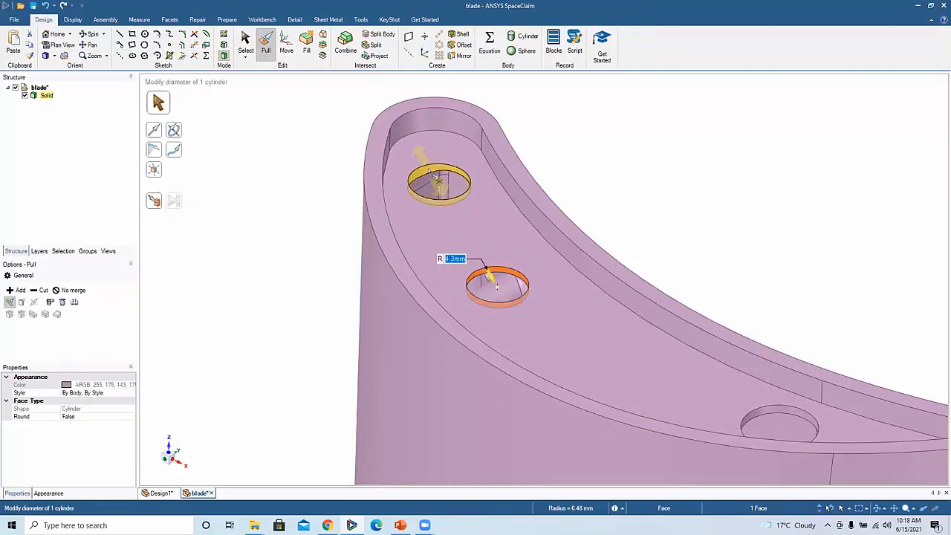
left_click(569, 180)
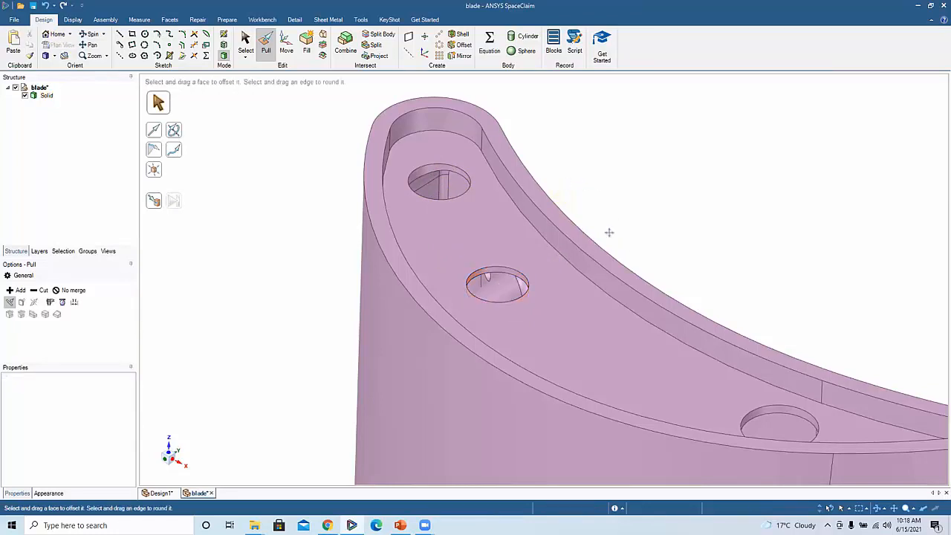
- Match the radius of the hole near the blade's narrow end to the rounded-end hole using Pull's Up To option
middle_click_drag(610, 233, 541, 175, "ctrl")
left_click(712, 372)
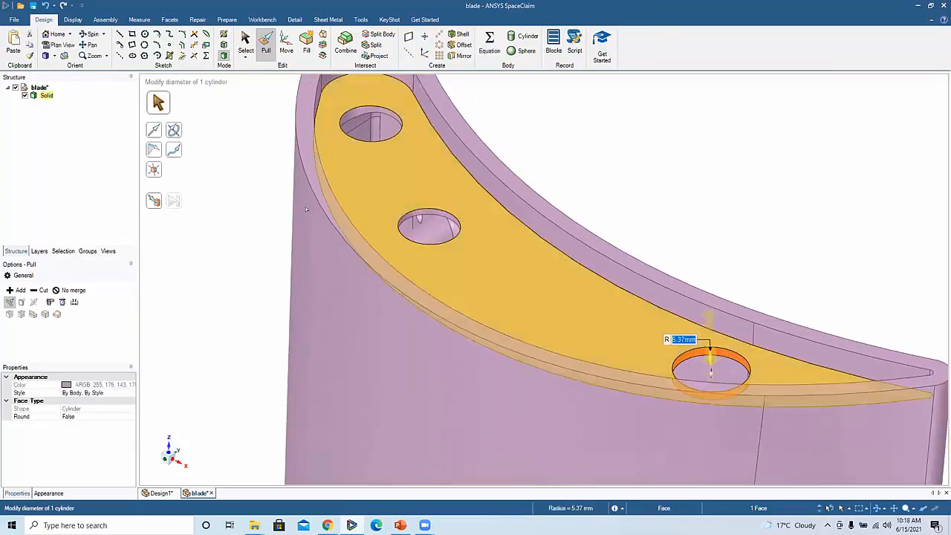
left_click(157, 203)
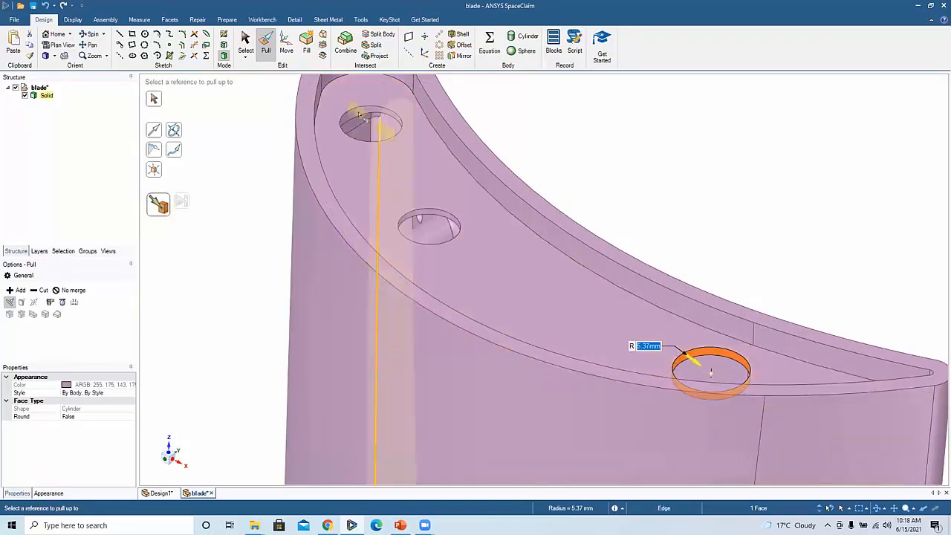
left_click(356, 112)
left_click(561, 142)
- Remove the middle hole from the recessed face by selecting its cylindrical face and filling it
middle_click_drag(561, 142, 565, 171)
left_click(484, 153)
mouse_move(484, 153)
middle_mouse_down()
mouse_move(473, 132)
mouse_move(494, 164)
middle_mouse_up()
left_click(417, 218)
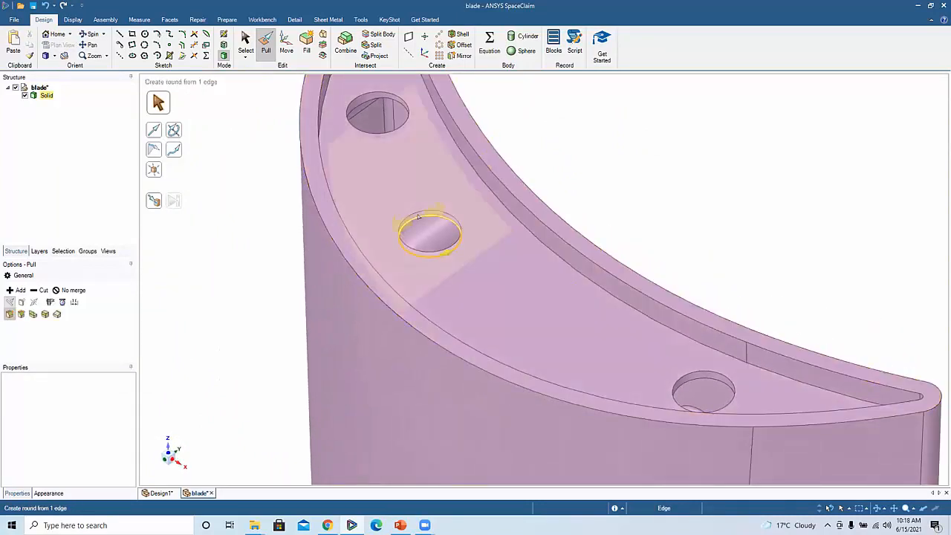
left_click(425, 223)
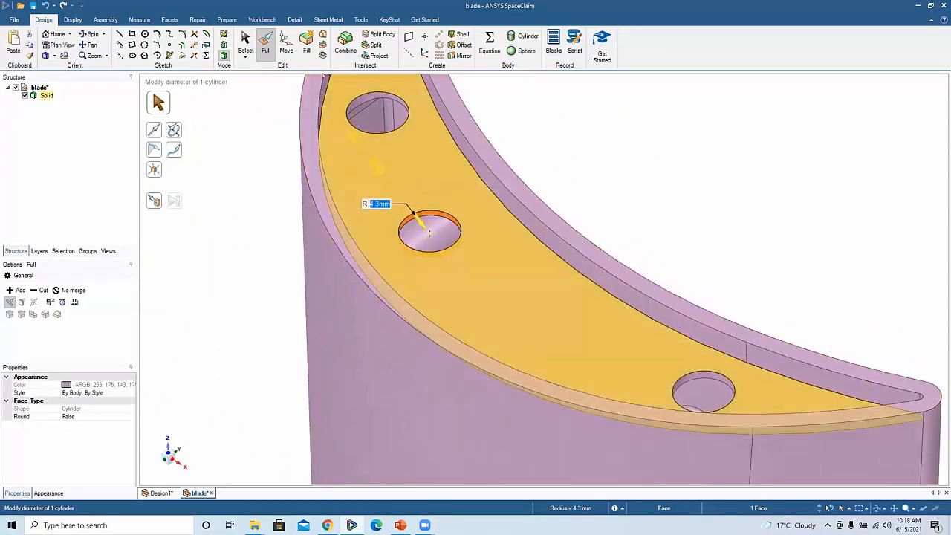
left_click(306, 43)
- Examine the hole nearest the blade's rounded end up close, with its cylindrical face selected in Pull
middle_click_drag(381, 124, 438, 220, "shift")
left_click(425, 202)
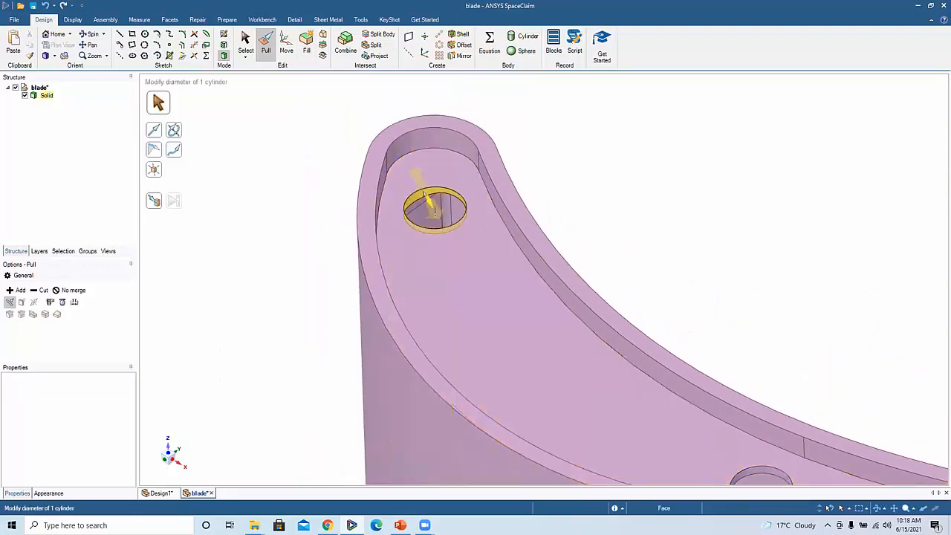
left_click(425, 194)
middle_click_drag(447, 214, 446, 192, "shift")
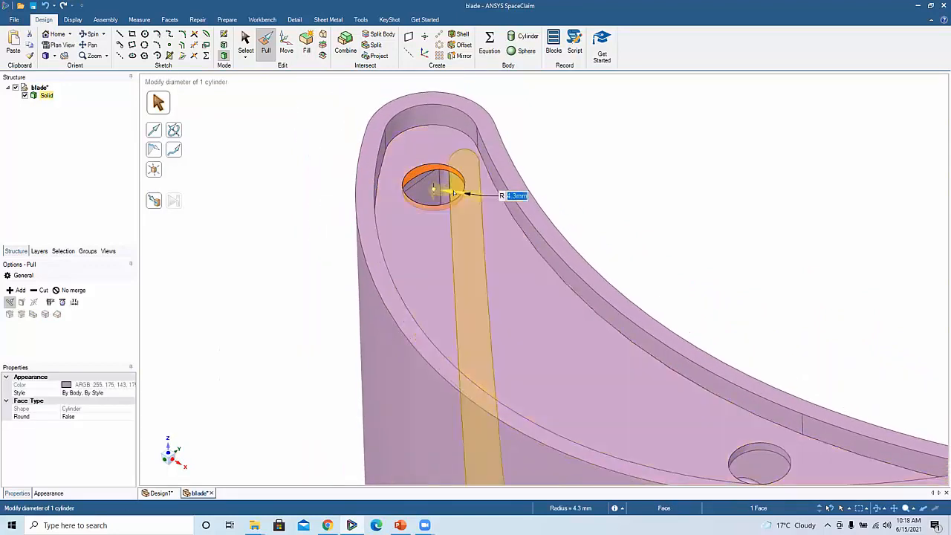
scroll(454, 194, "up", 8)
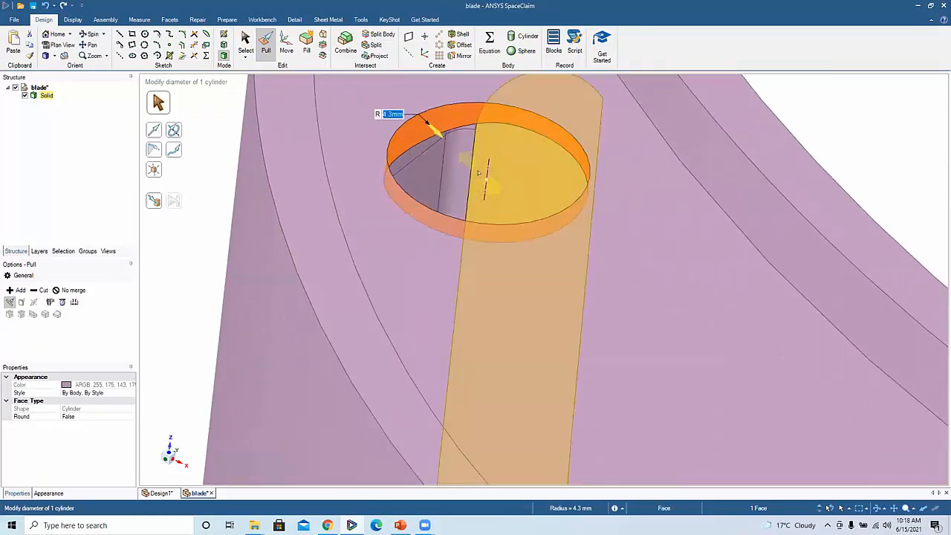
scroll(416, 223, "down", 3)
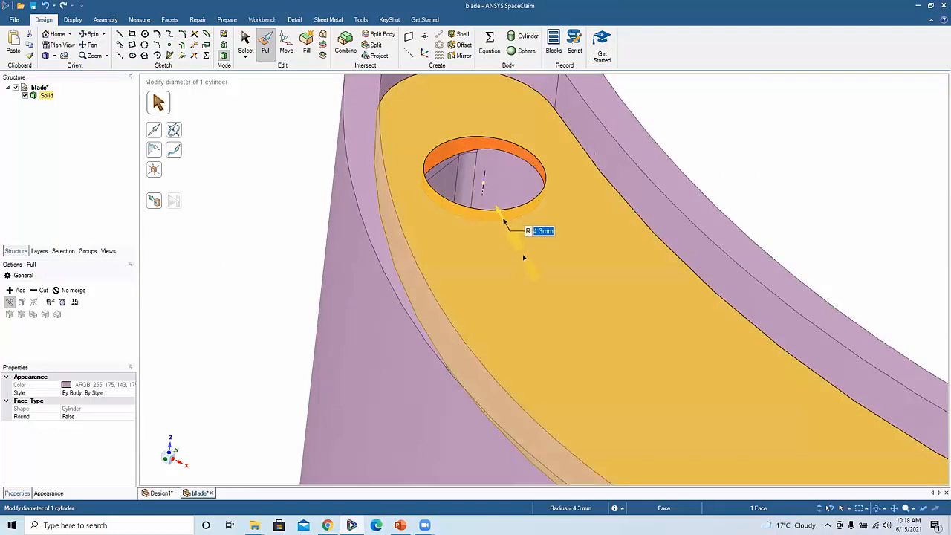
left_click(755, 157)
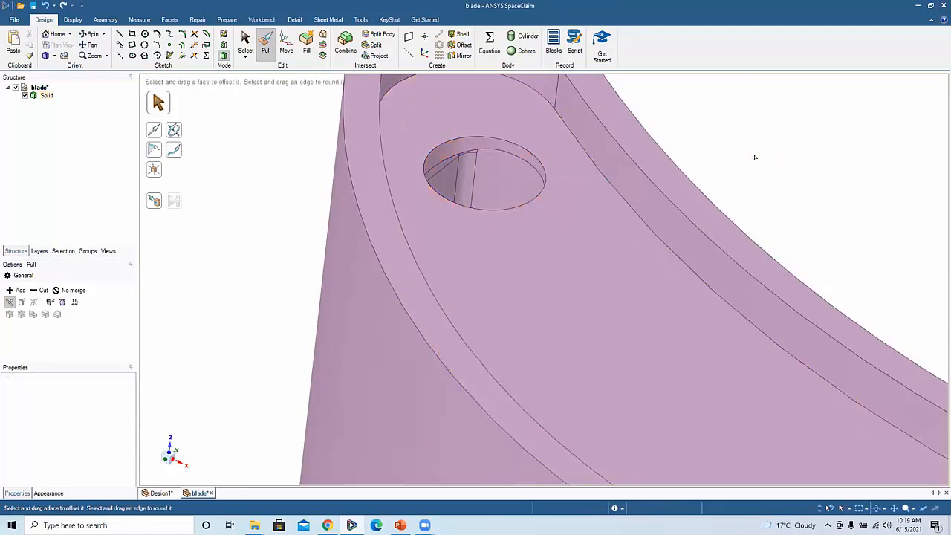
- Sketch two equal circles about 10 mm in diameter on the recessed face, next to the rounded-end hole
left_click(583, 260)
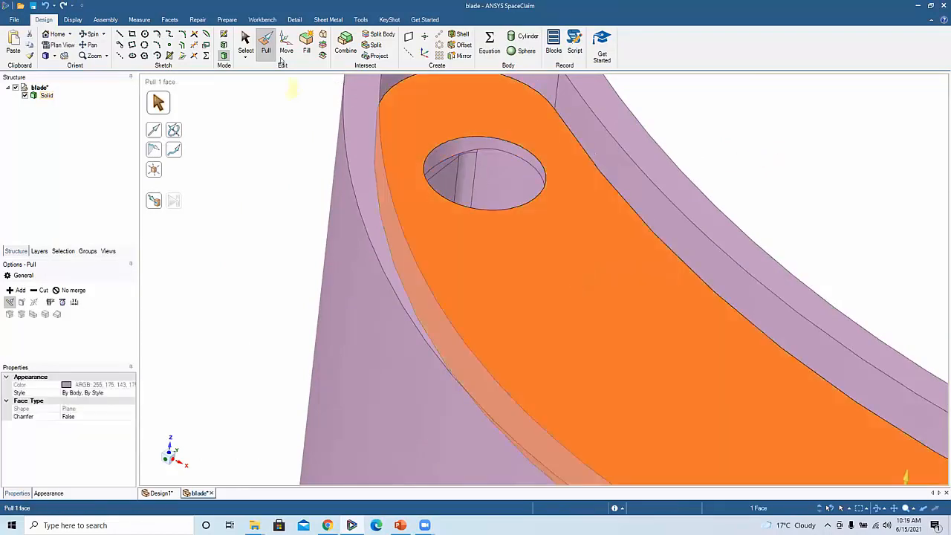
key("c")
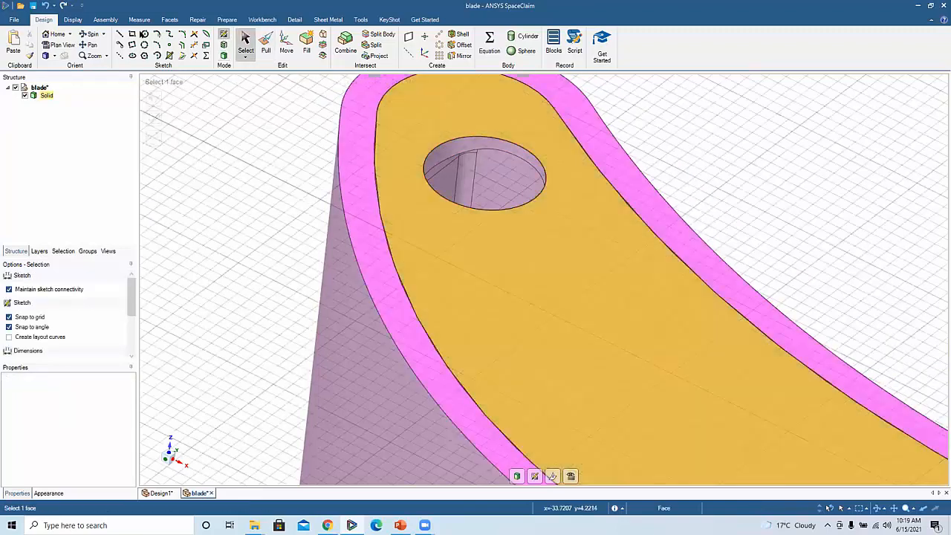
left_click(526, 245)
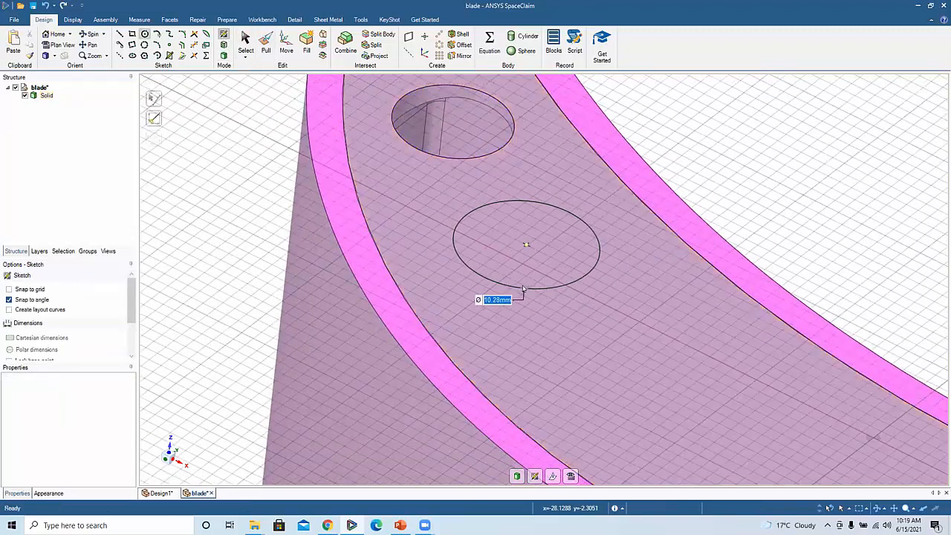
left_click(480, 287)
left_click(570, 333)
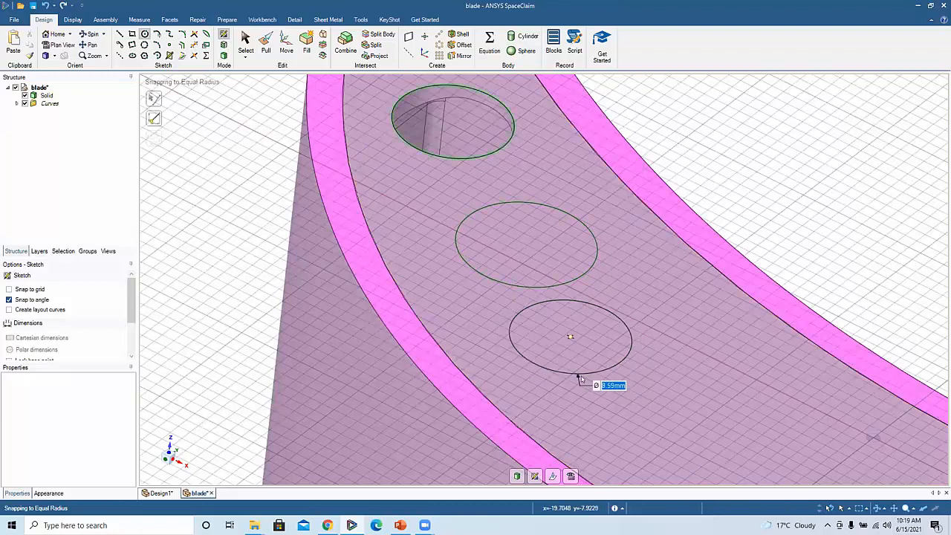
left_click(583, 381)
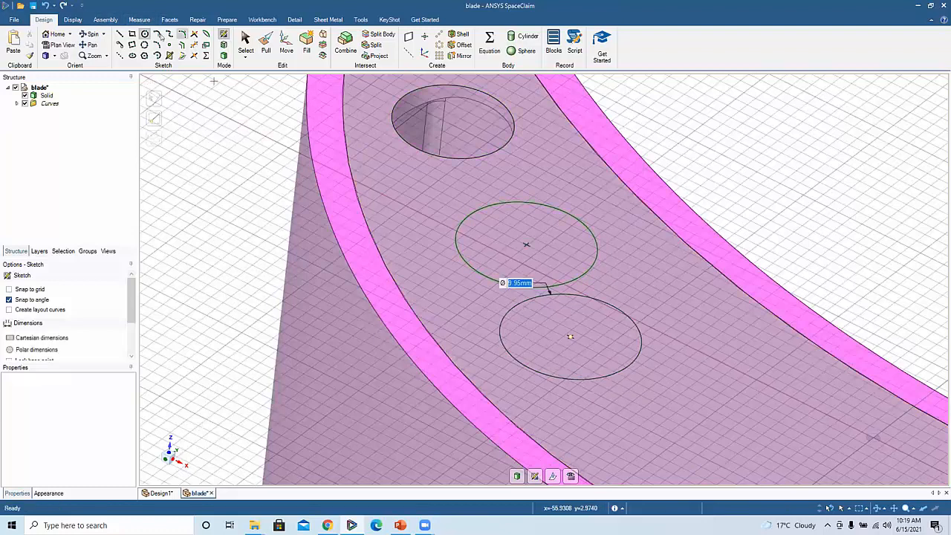
- Sketch a tangent line joining the two circles and a second tangent line running from the other side of the lower circle
left_click(122, 45)
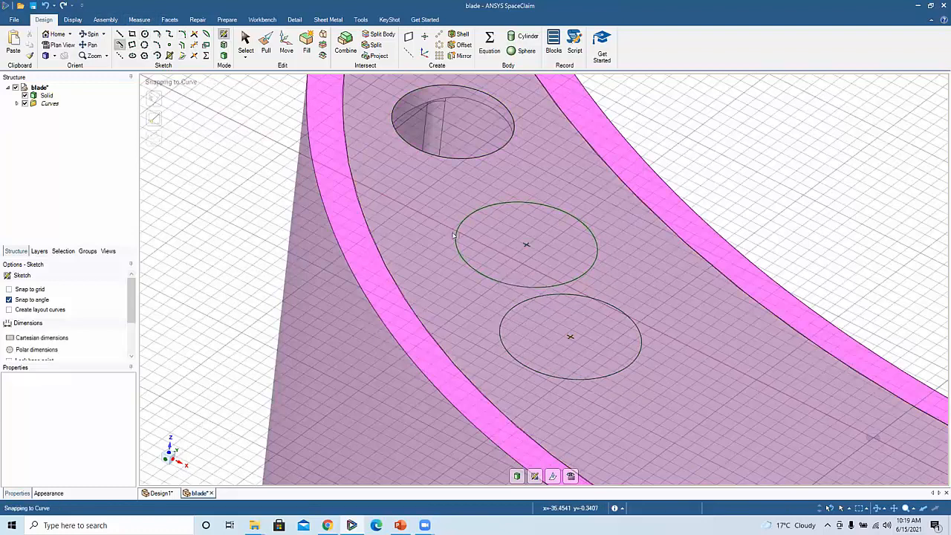
left_click(460, 254)
left_click(501, 339)
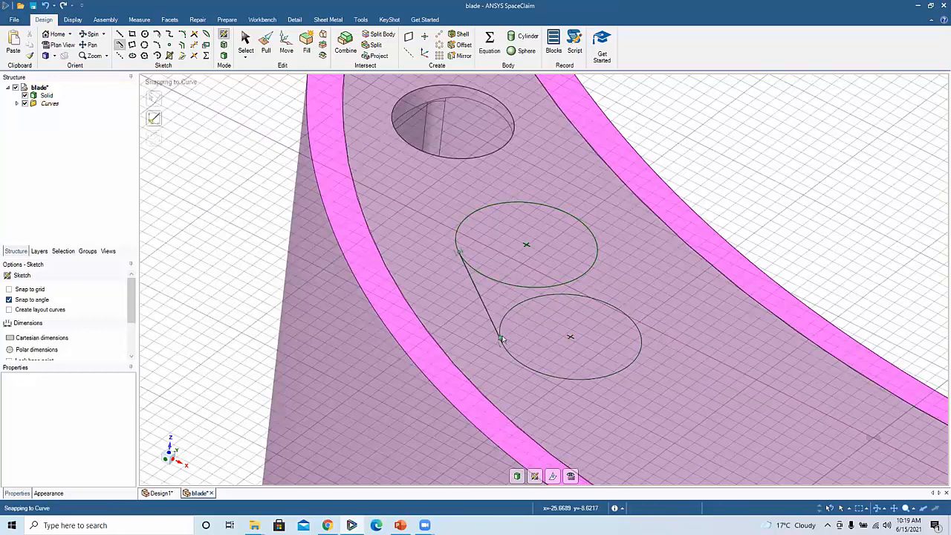
key("Escape")
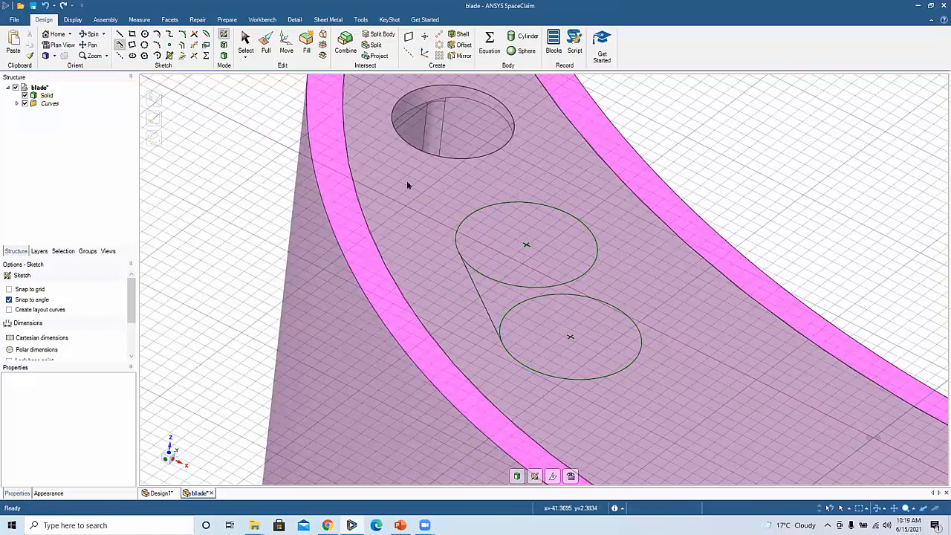
left_click(627, 314)
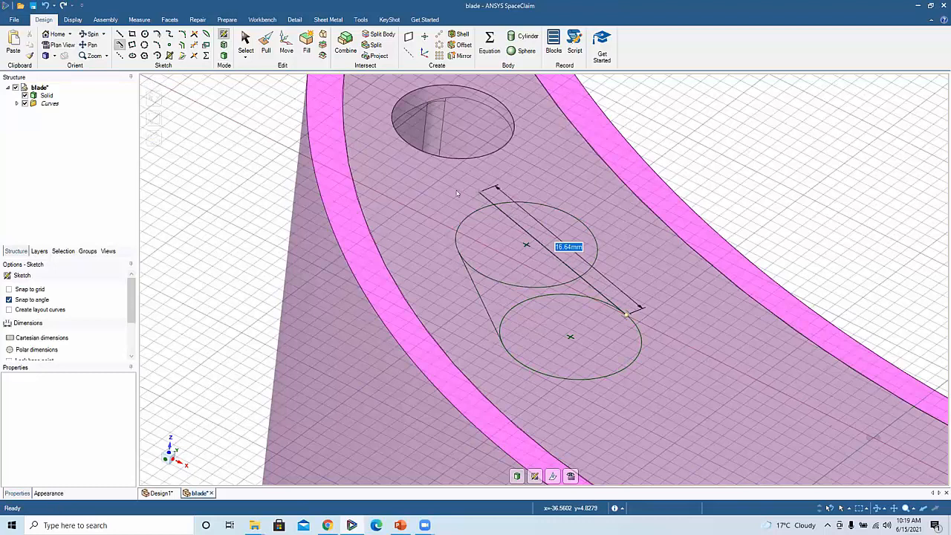
left_click(458, 192)
- Delete all the sketched circles and lines from the recessed face, and return to 3D mode
key("s")
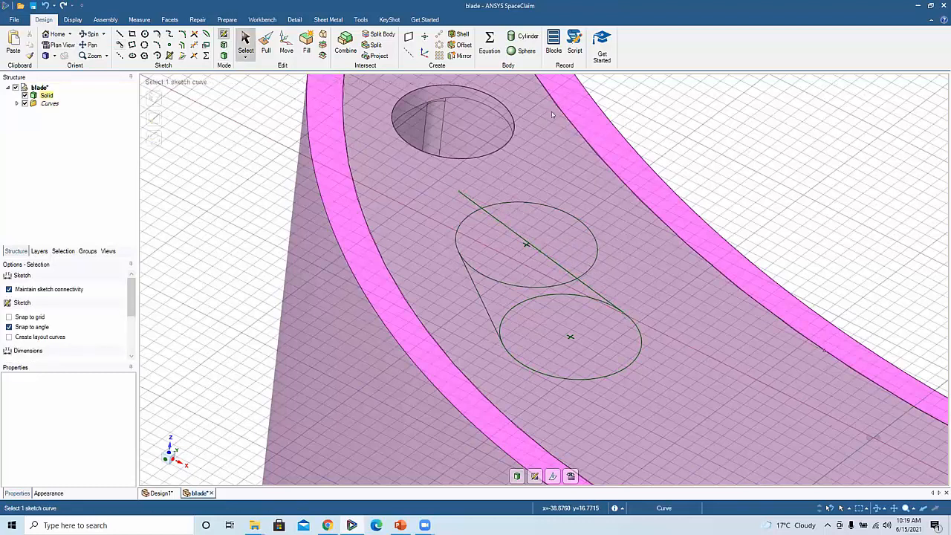
left_click(553, 113)
left_click_drag(405, 273, 469, 123)
key("Delete")
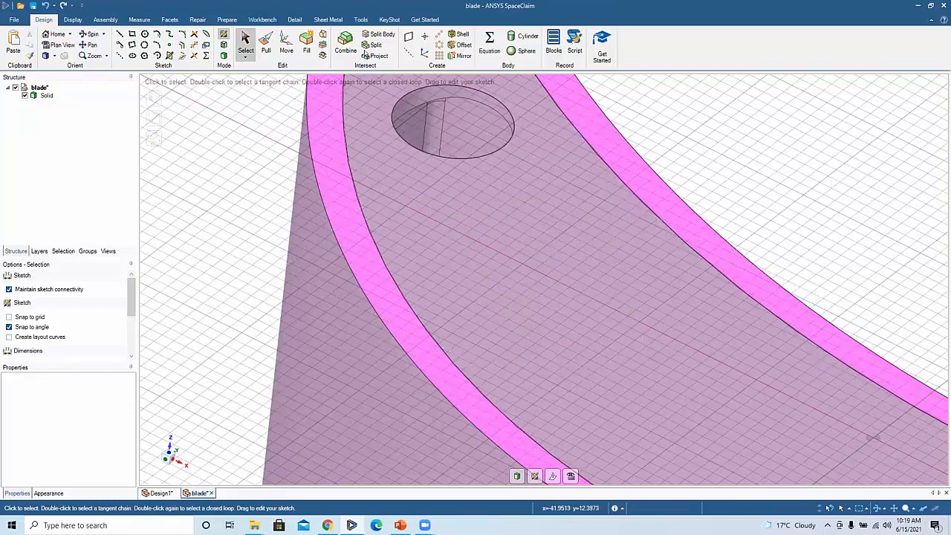
left_click(223, 55)
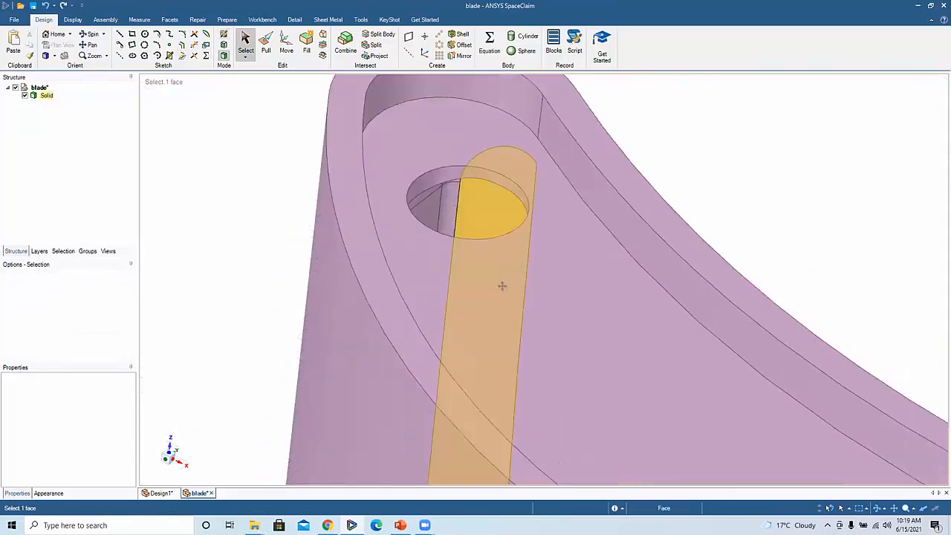
- Try pulling the rounded-end hole's axis toward the blade's narrow end into a straight slot about 1.9 mm long, and undo it
middle_click_drag(503, 286, 527, 342, "shift")
left_click(266, 45)
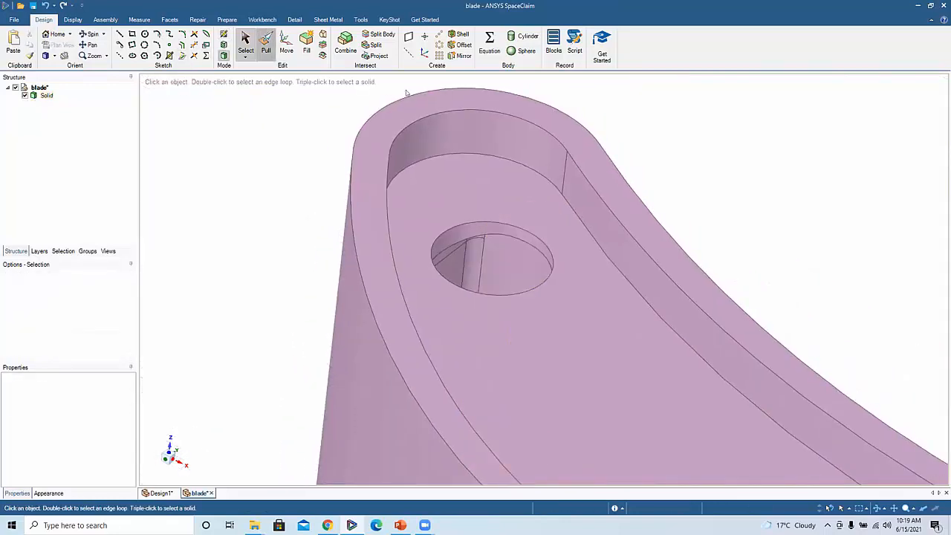
left_click(467, 237)
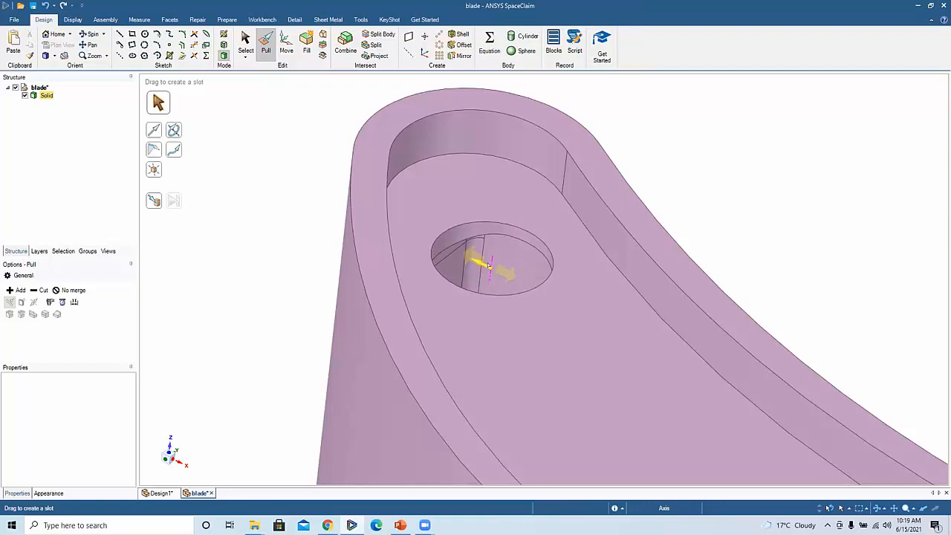
left_click(489, 266)
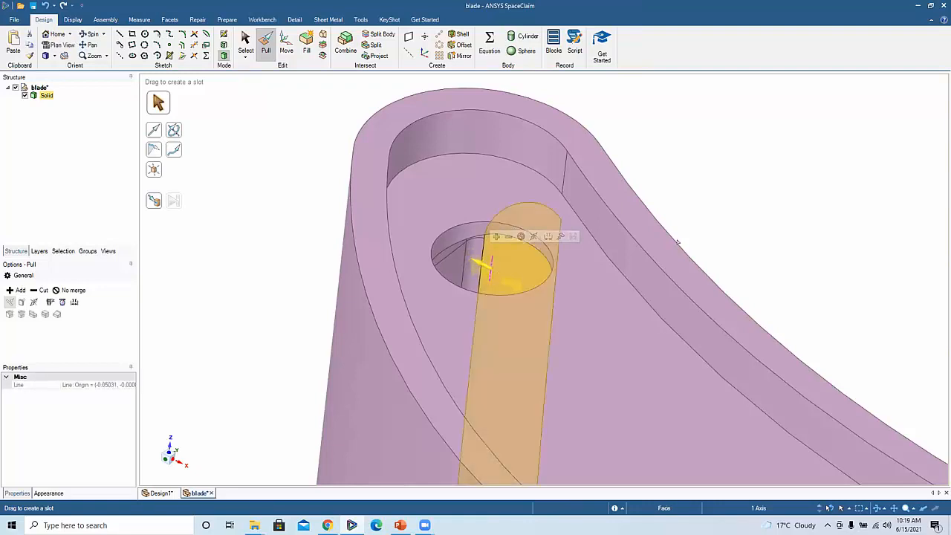
left_click_drag(687, 179, 714, 178)
mouse_move(709, 181)
middle_mouse_down()
mouse_move(691, 235)
mouse_move(715, 194)
middle_mouse_up()
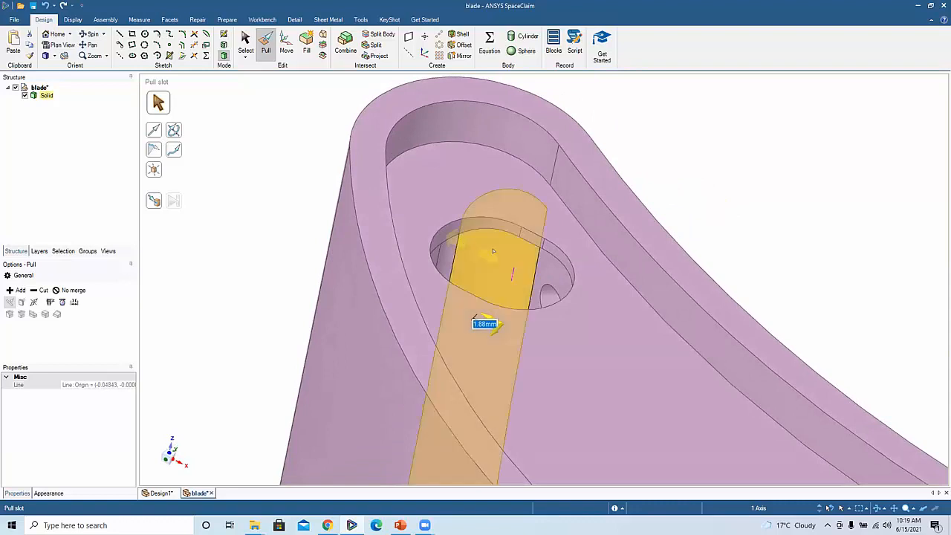
key("ctrl+z")
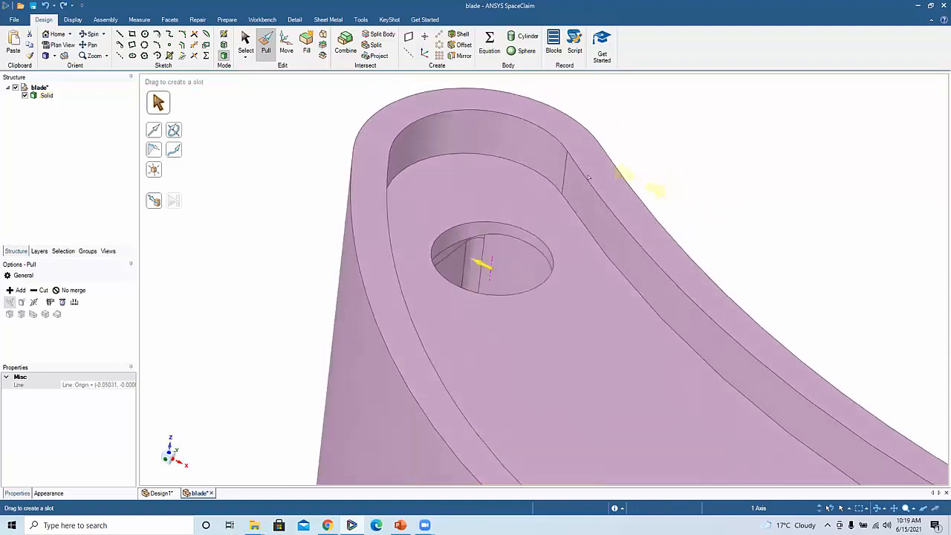
- Try pulling the same hole's axis in both directions into a straight slot about 2.9 mm long, and undo it
left_click(34, 301)
left_click_drag(304, 243, 282, 226)
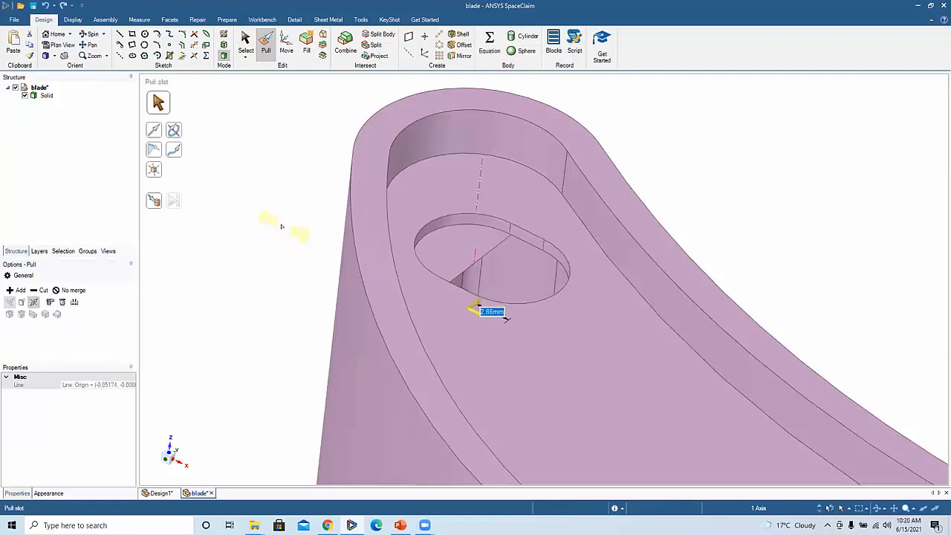
middle_click_drag(290, 225, 287, 245)
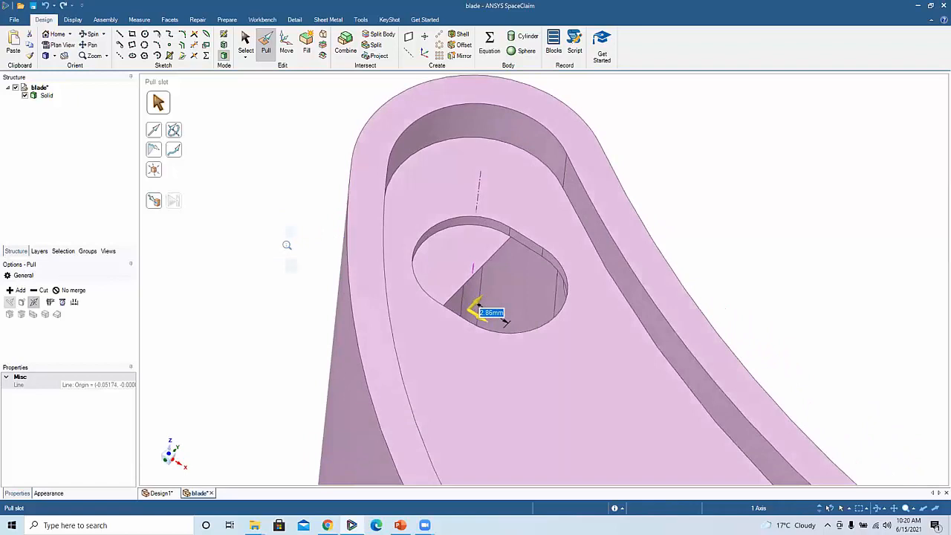
key("ctrl+z")
scroll(287, 263, "down", 2)
left_click(612, 186)
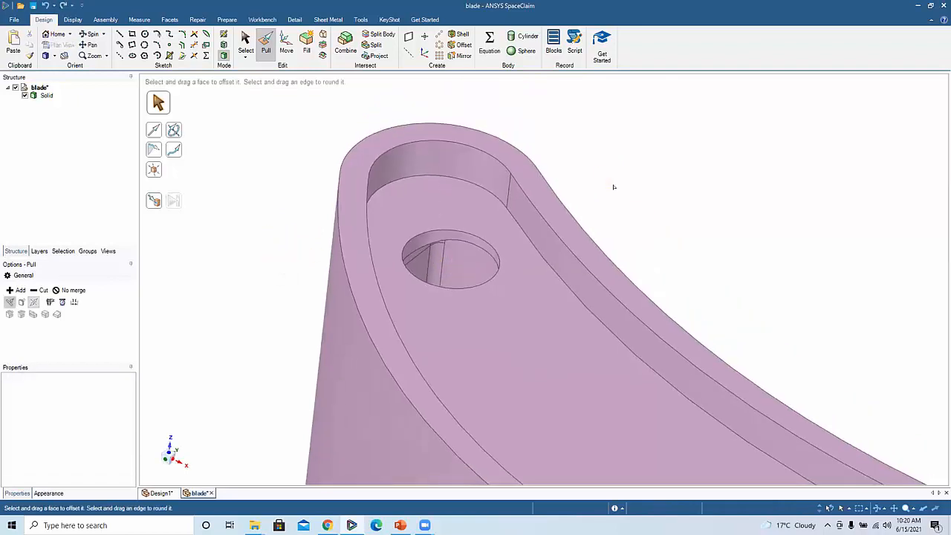
middle_click_drag(606, 189, 608, 146, "ctrl")
middle_click_drag(684, 146, 687, 150)
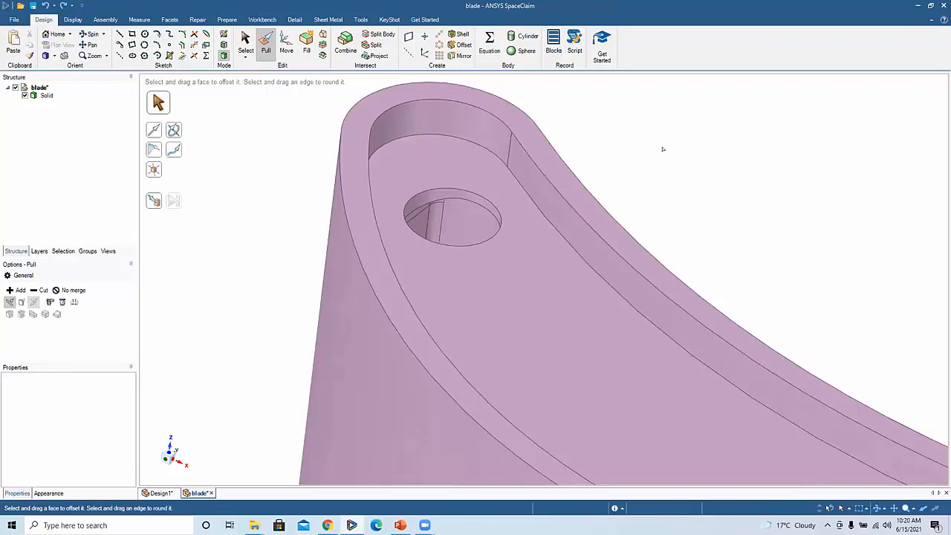
left_click(431, 194)
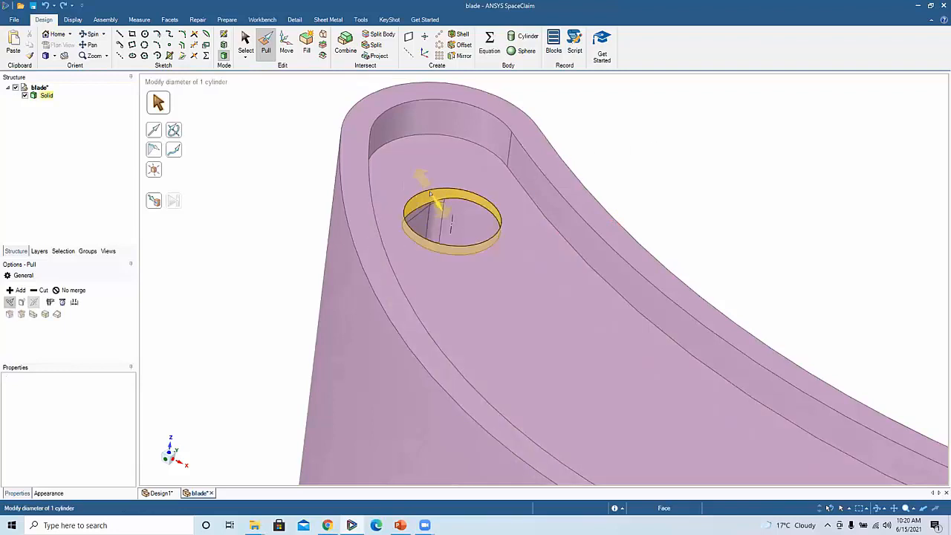
left_click(486, 276)
left_click(607, 122)
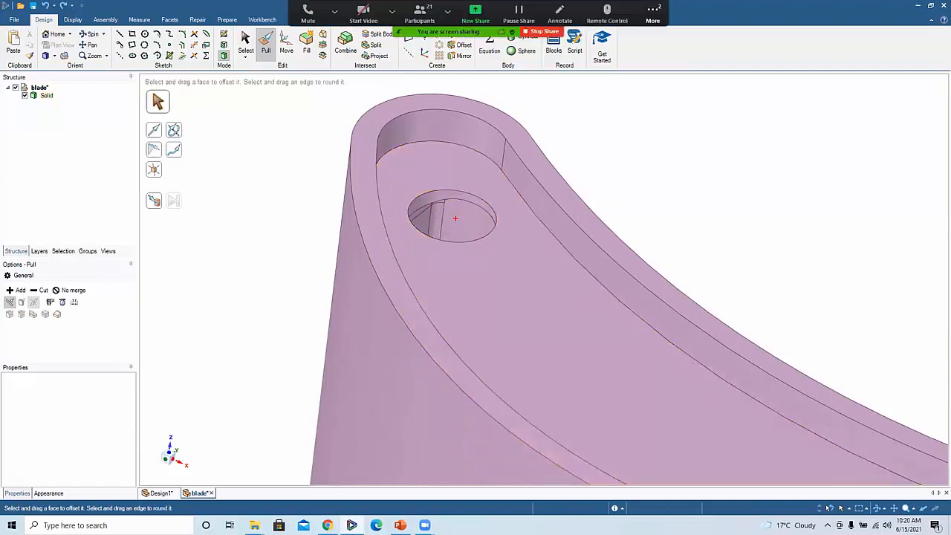
mouse_move(453, 219)
left_mouse_down()
mouse_move(497, 309)
mouse_move(584, 382)
mouse_move(721, 453)
left_mouse_up()
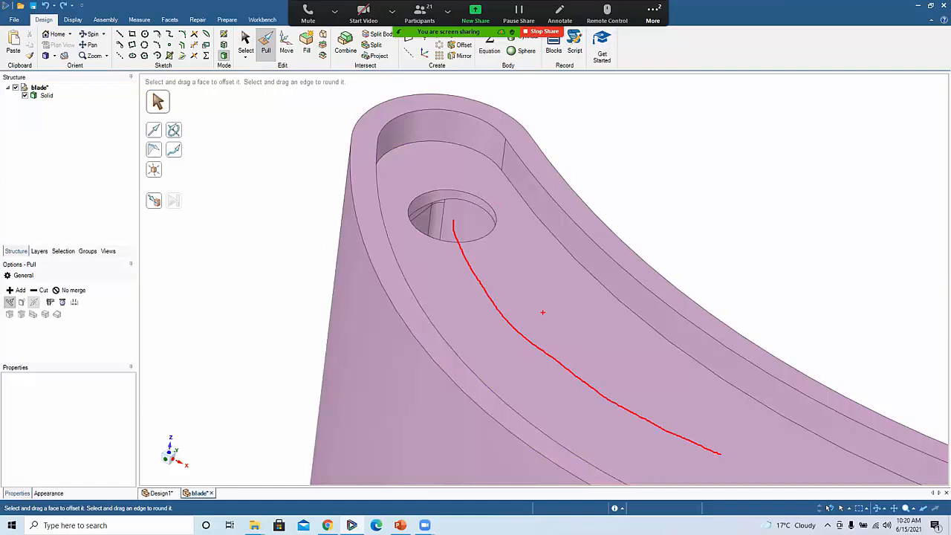
key("Escape")
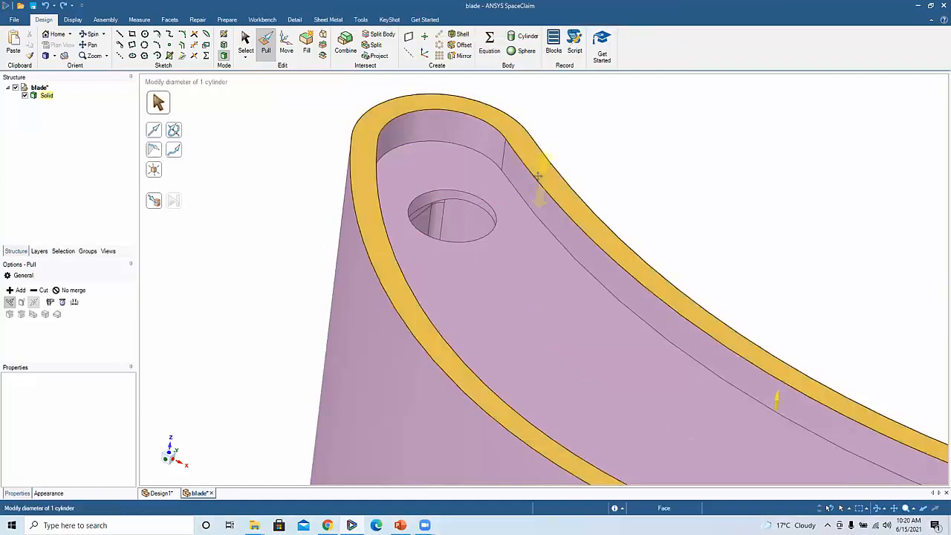
middle_click_drag(550, 170, 520, 148, "ctrl")
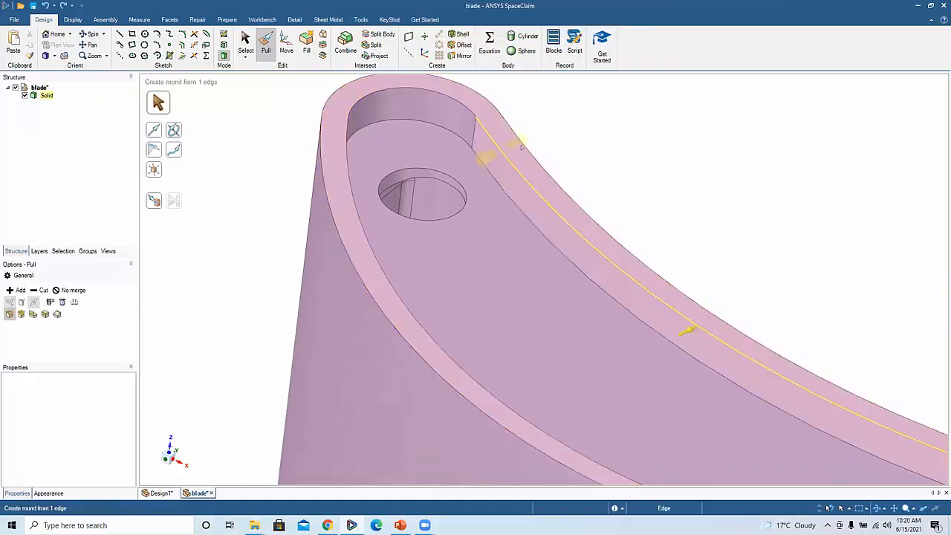
- Sketch a four-point spline on the recessed face, starting at the rounded-end hole's centre and curving along the middle of the recess
left_click(223, 34)
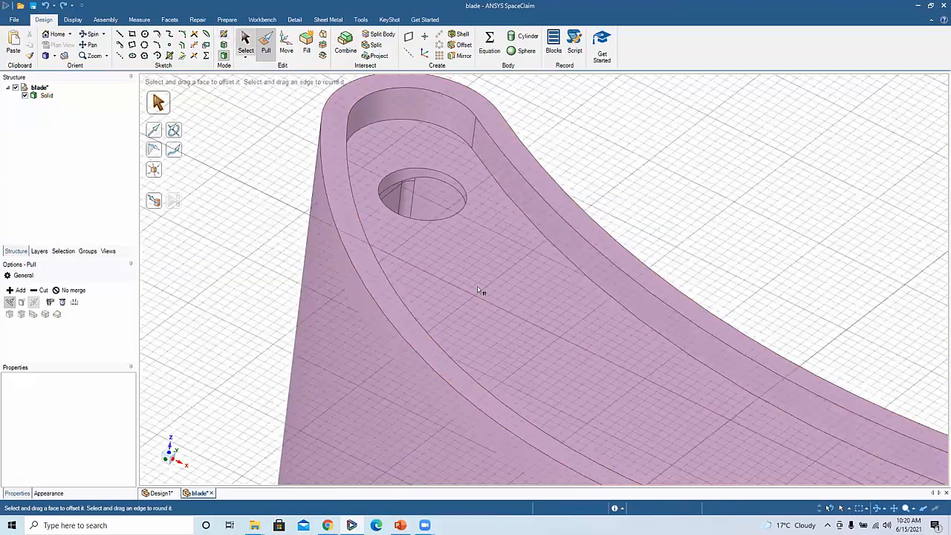
left_click(479, 291)
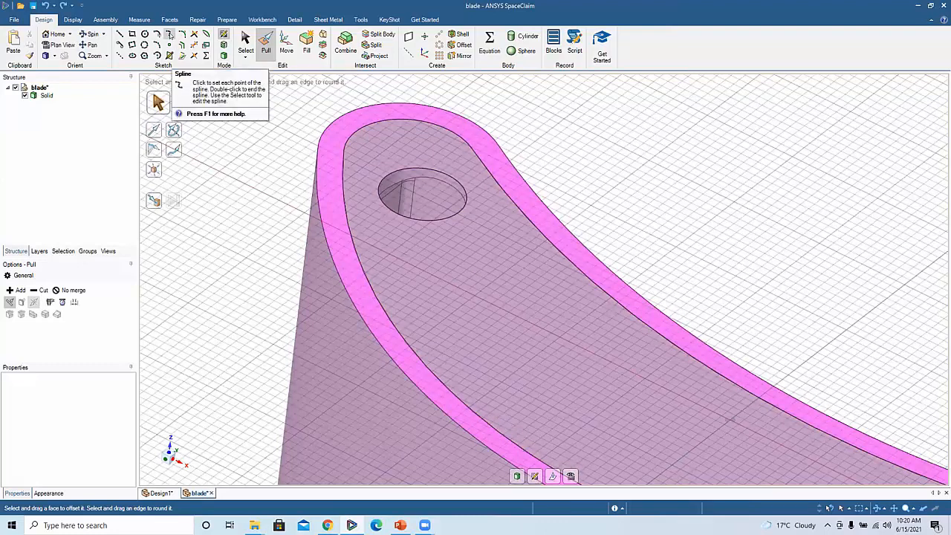
left_click(169, 35)
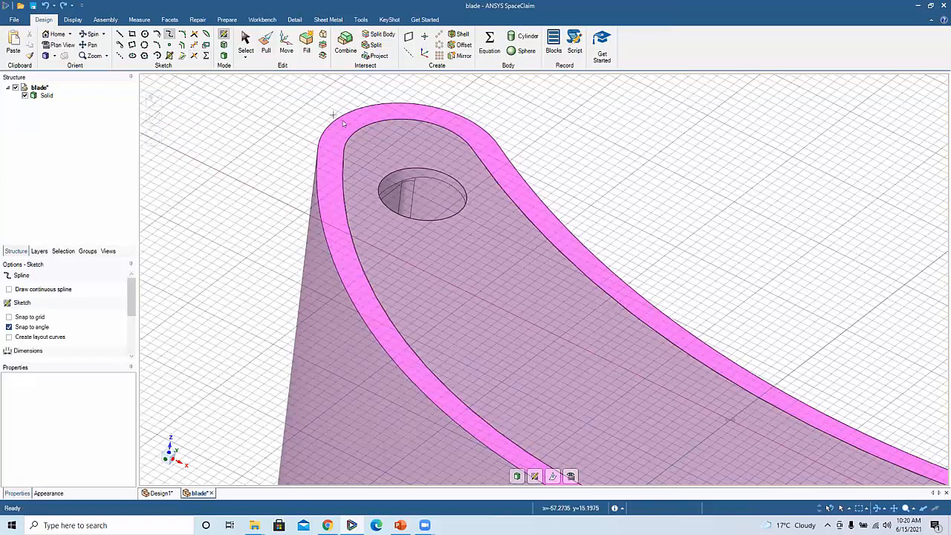
left_click(422, 195)
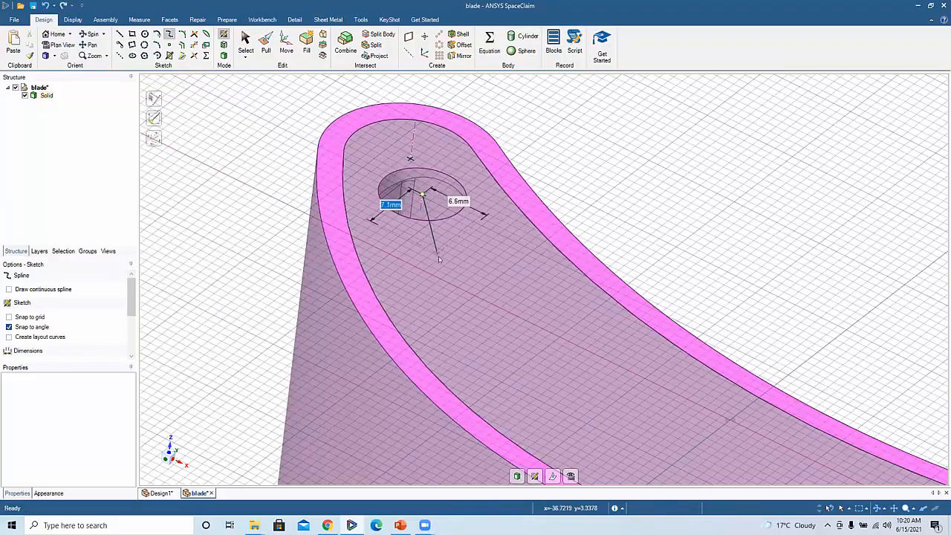
left_click(458, 268)
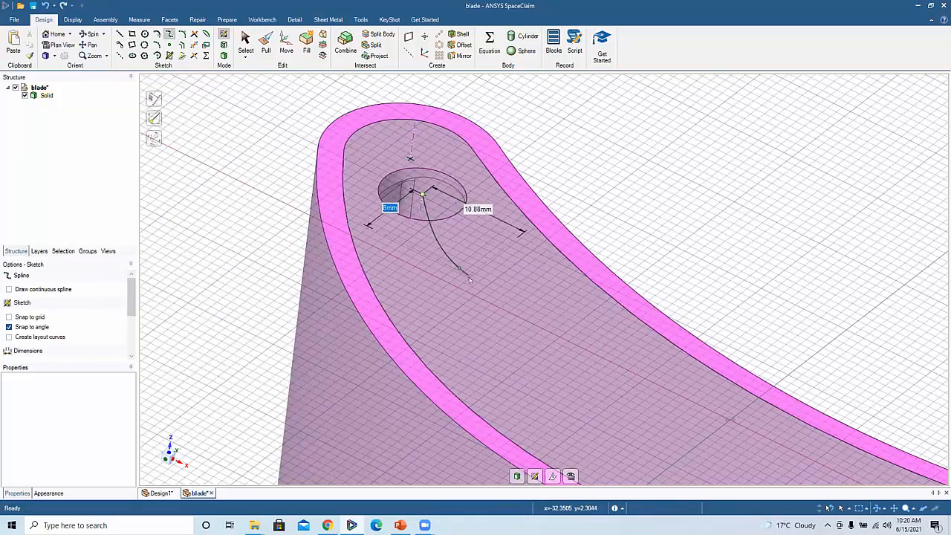
left_click(558, 371)
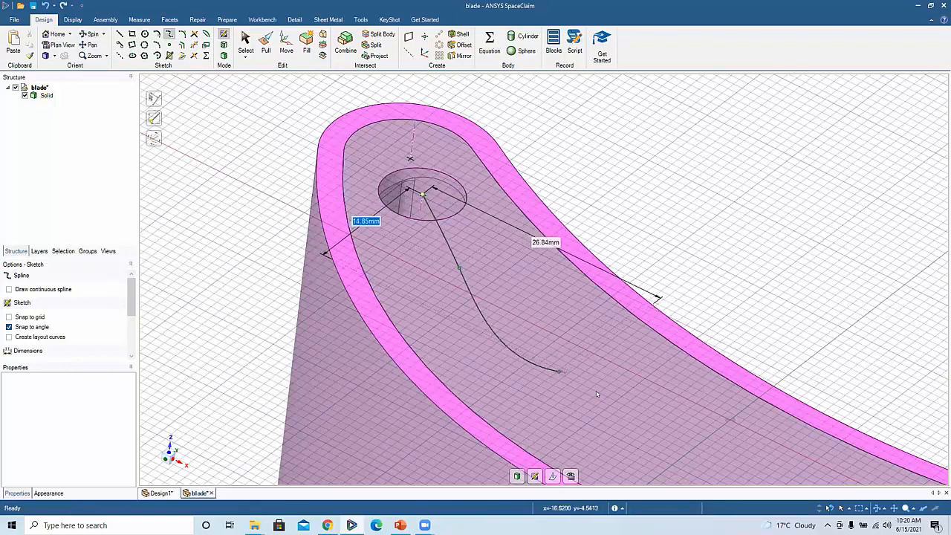
left_click(654, 443)
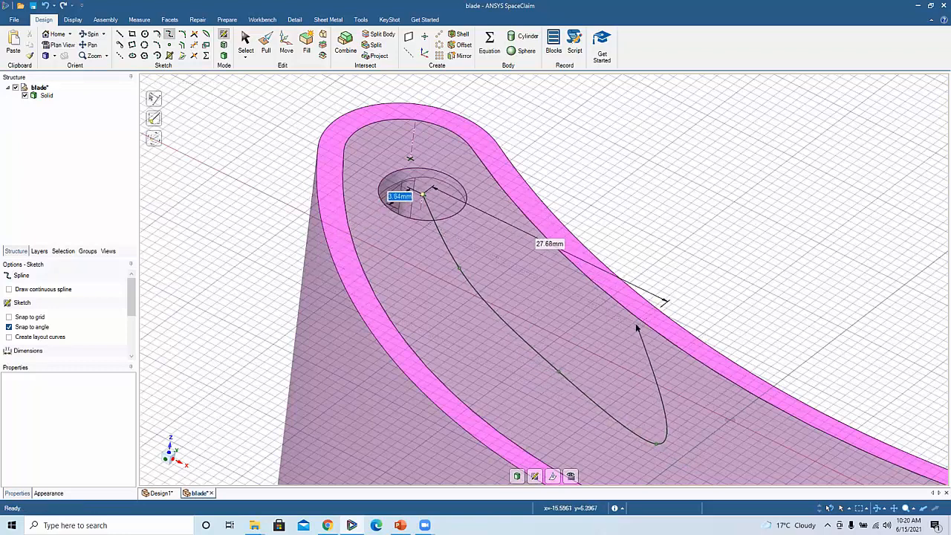
key("Escape")
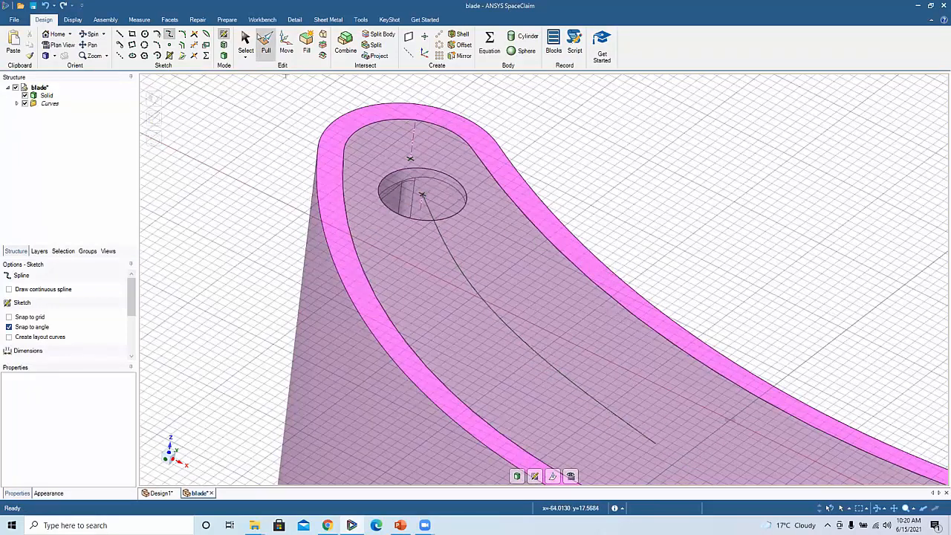
- Try pulling the rounded-end hole's axis into a straight slot about 3.4 mm long without using the spline, and undo it
left_click(265, 41)
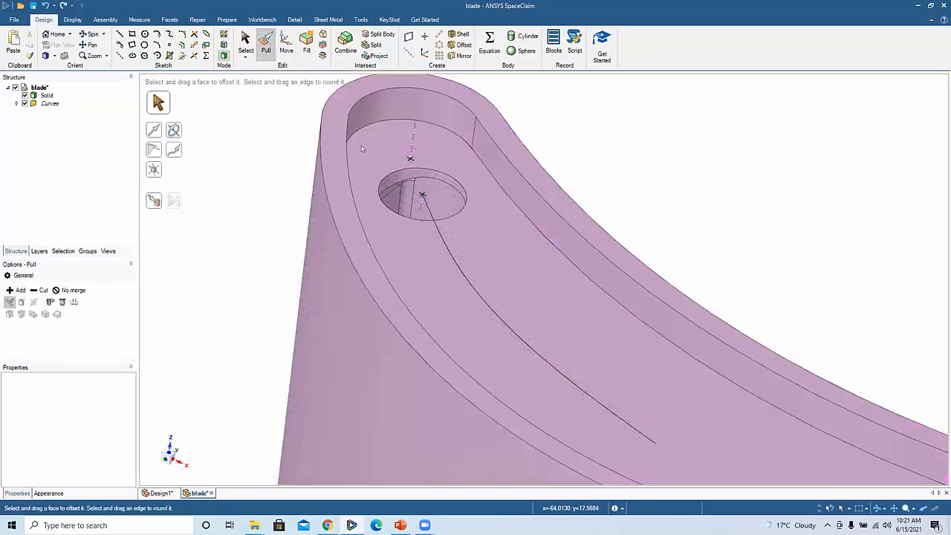
left_click(420, 202)
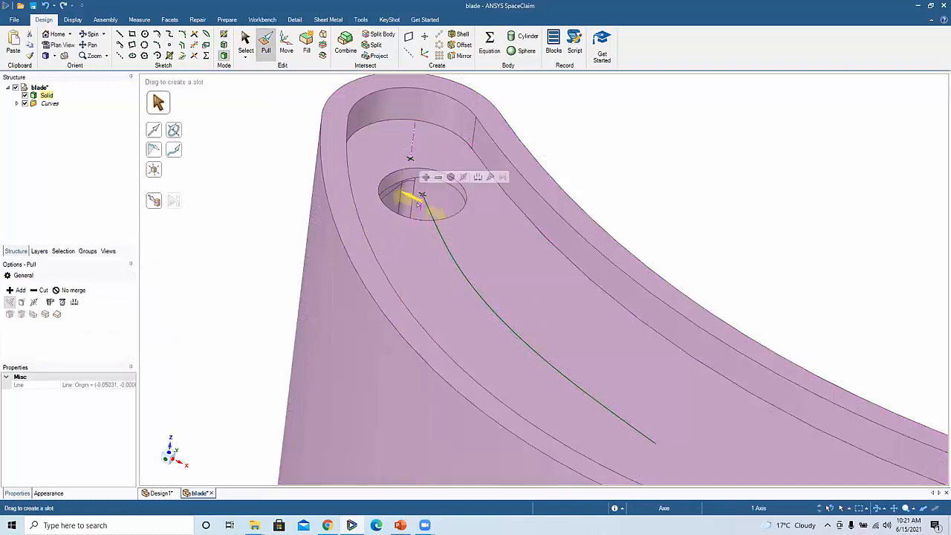
left_click_drag(421, 196, 426, 249)
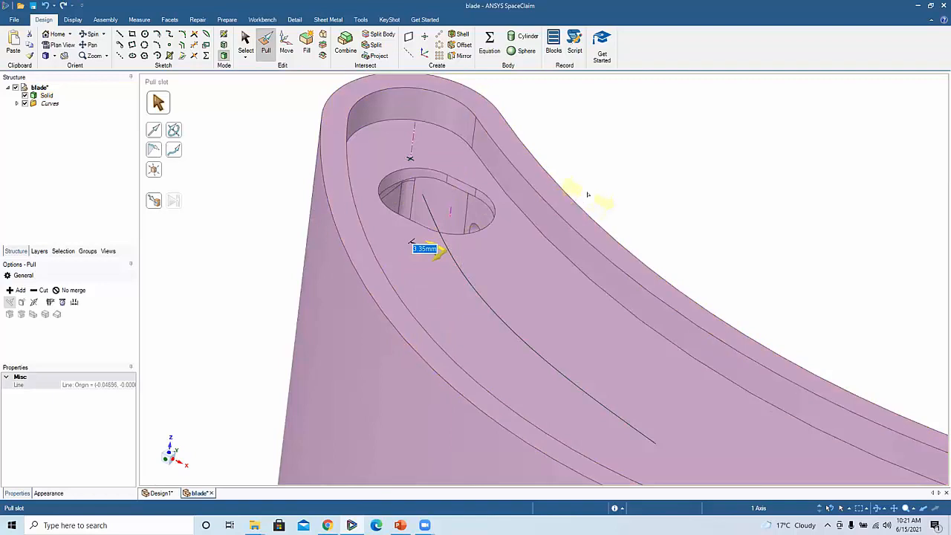
key("ctrl+z")
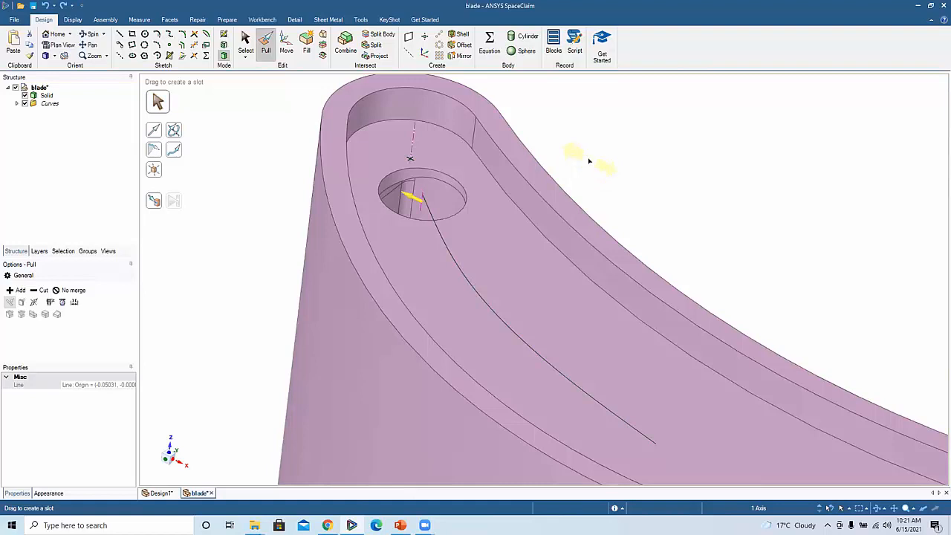
- Set the spline as the sweep trajectory for the hole's axis and pull the hole partway along it to cut a curved slot
left_click(427, 206, "alt")
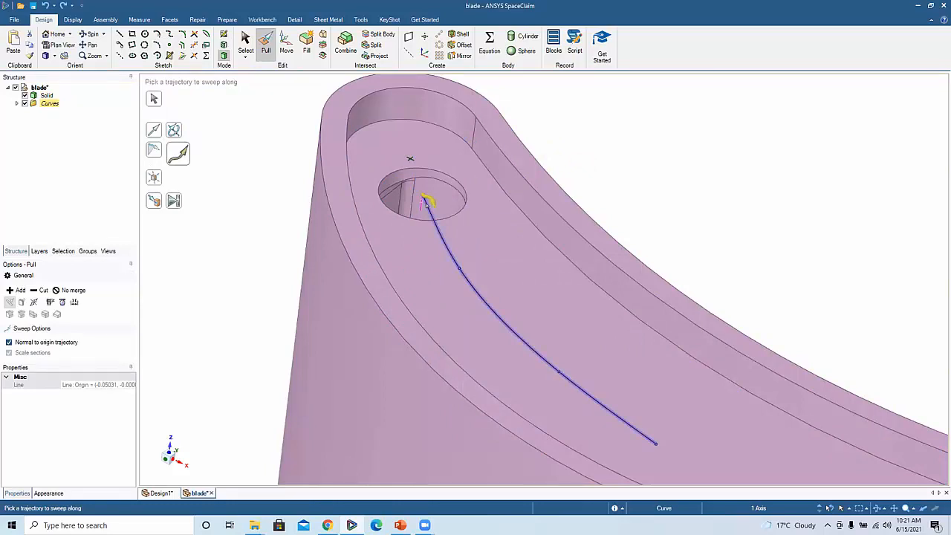
left_click(427, 206)
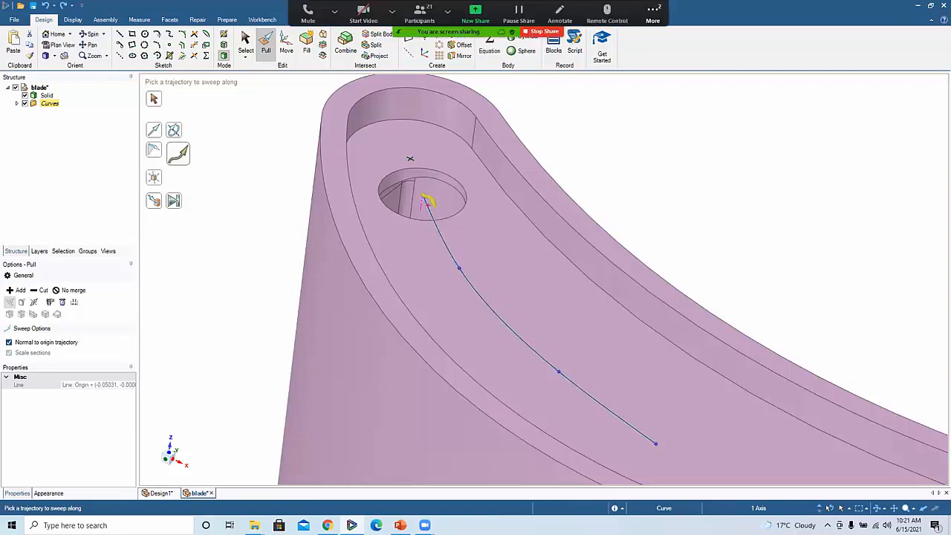
mouse_move(198, 128)
left_mouse_down()
mouse_move(142, 172)
mouse_move(196, 135)
mouse_move(148, 138)
left_mouse_up()
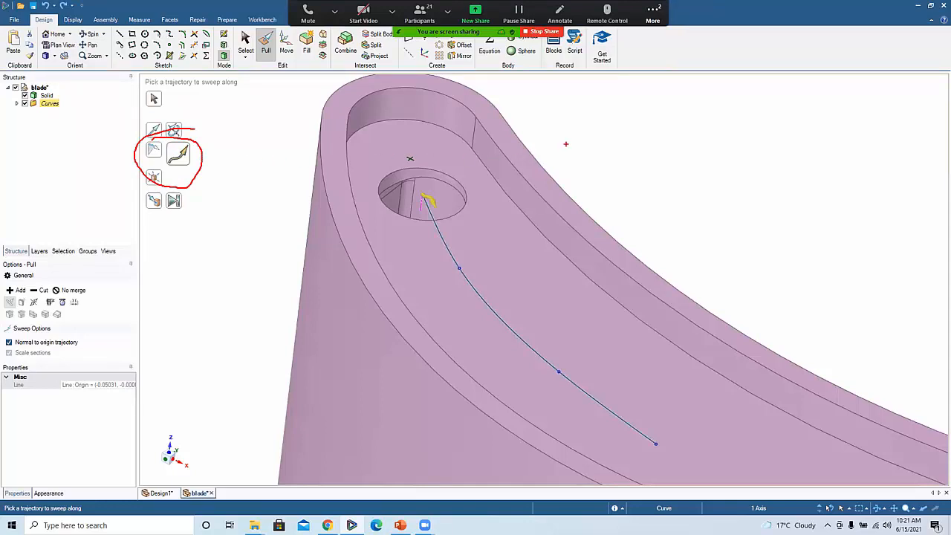
key("Escape")
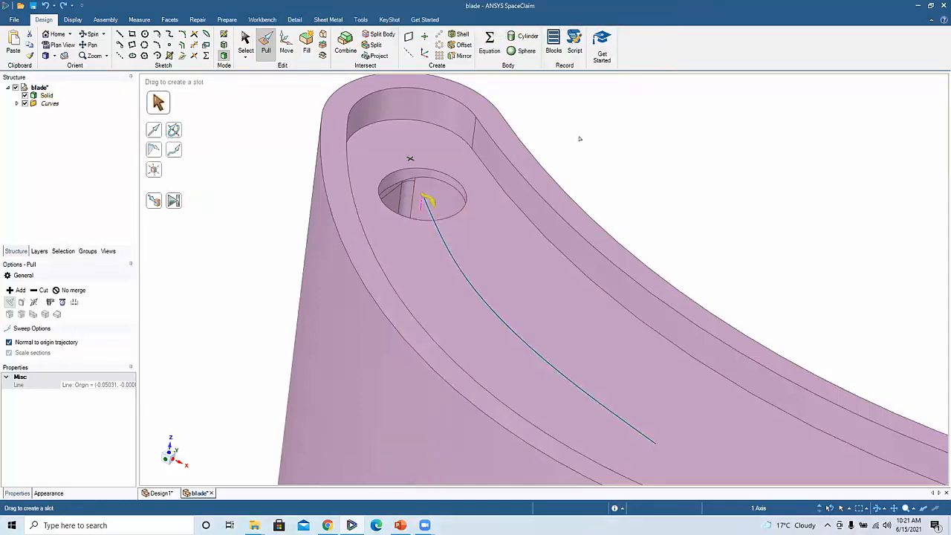
left_click_drag(580, 141, 669, 201)
mouse_move(669, 201)
middle_mouse_down()
mouse_move(627, 250)
mouse_move(659, 206)
mouse_move(641, 174)
mouse_move(631, 188)
mouse_move(644, 198)
mouse_move(681, 176)
mouse_move(686, 196)
middle_mouse_up()
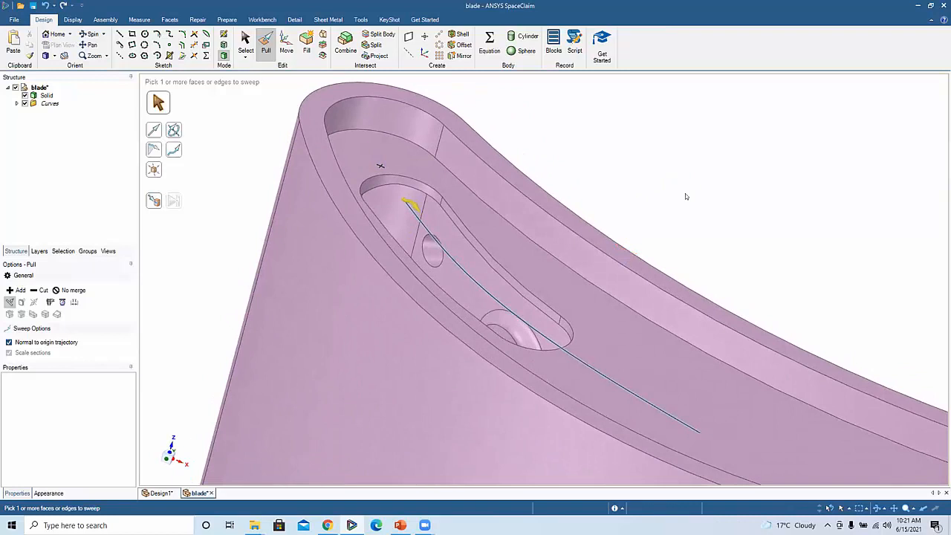
mouse_move(661, 202)
middle_mouse_down()
mouse_move(597, 146)
mouse_move(575, 155)
mouse_move(570, 178)
mouse_move(555, 166)
middle_mouse_up()
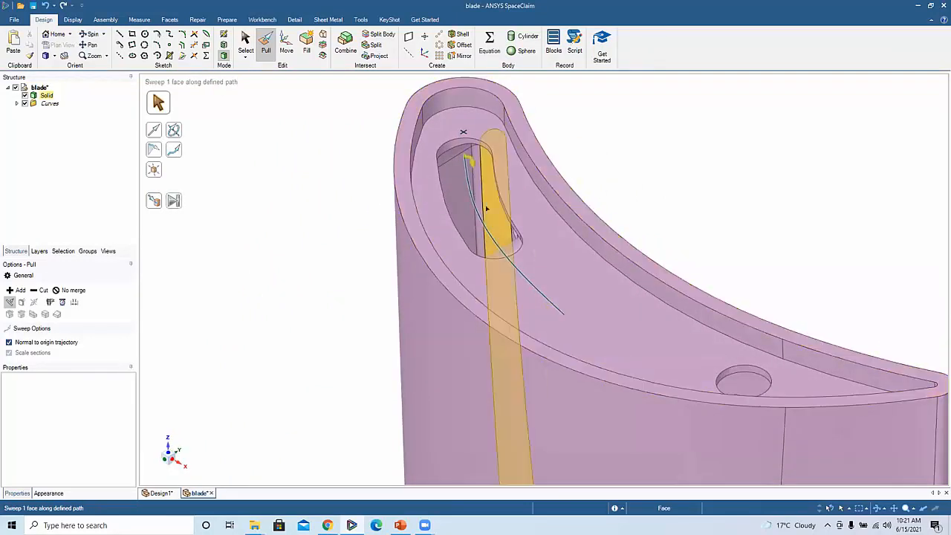
- Delete the sketched guide spline running through the curved slot, keep the slot itself, and clear the selection
left_click(479, 211)
key("ctrl+z")
key("ctrl+z")
key("ctrl+z")
key("ctrl+z")
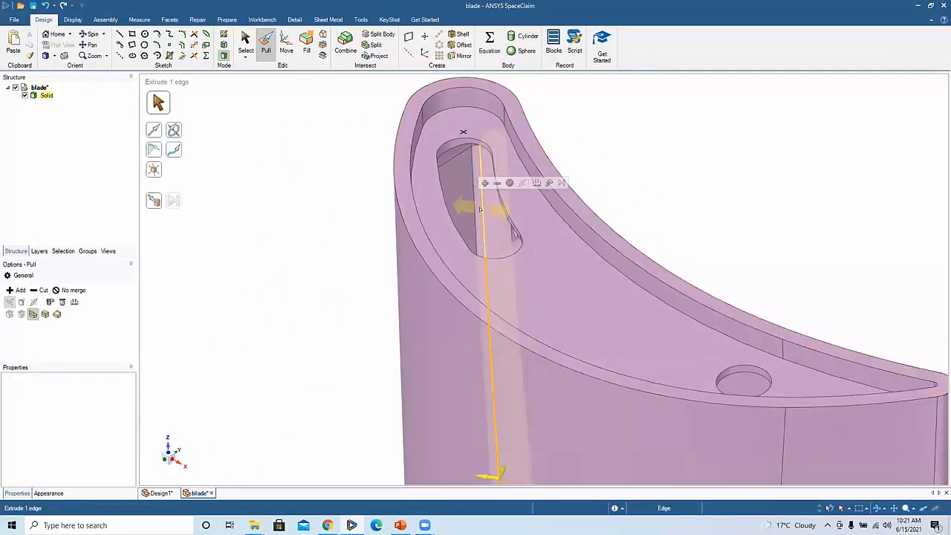
middle_click_drag(253, 233, 228, 211, "ctrl")
scroll(227, 212, "down", 2)
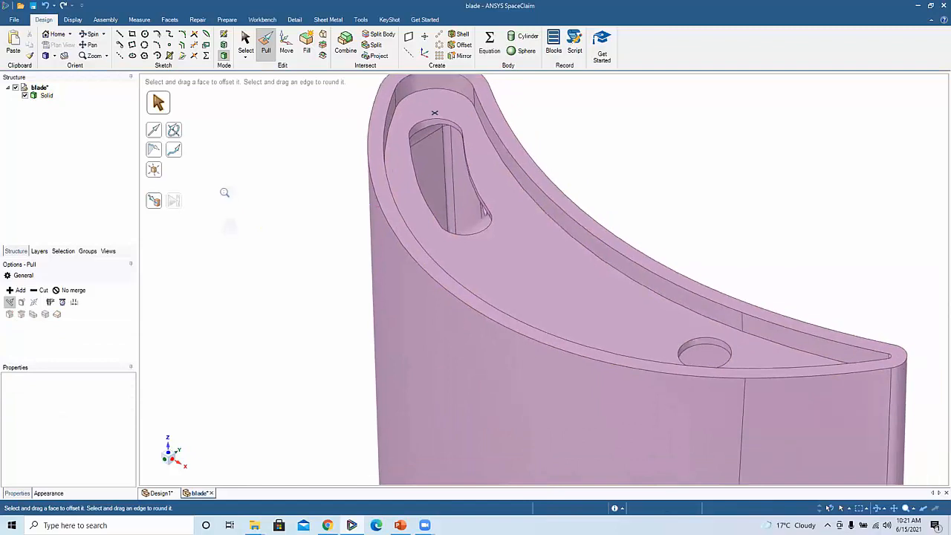
left_click(400, 210)
middle_click_drag(398, 233, 394, 245, "ctrl")
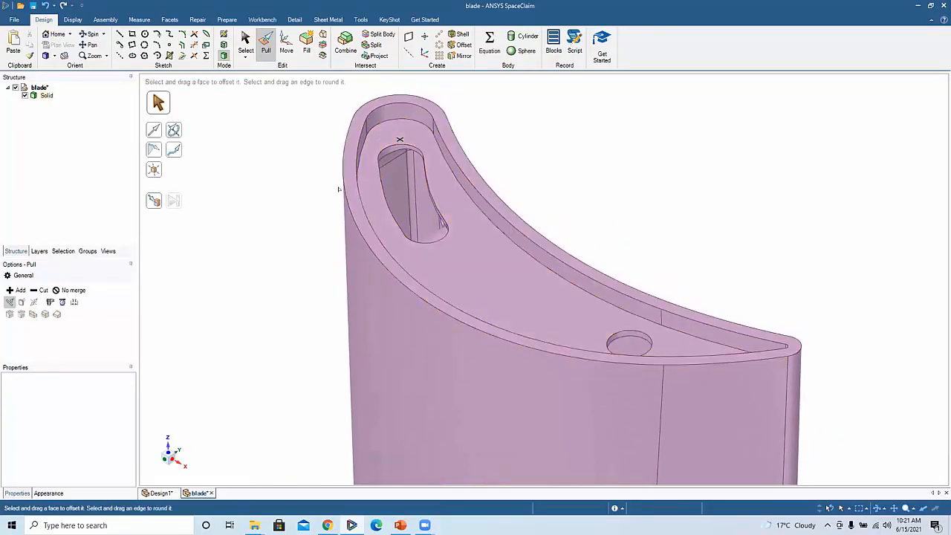
- Try rounding the blade's complete outer top edge loop with a radius of about 1.04 mm, and undo it
left_click(342, 186, "ctrl")
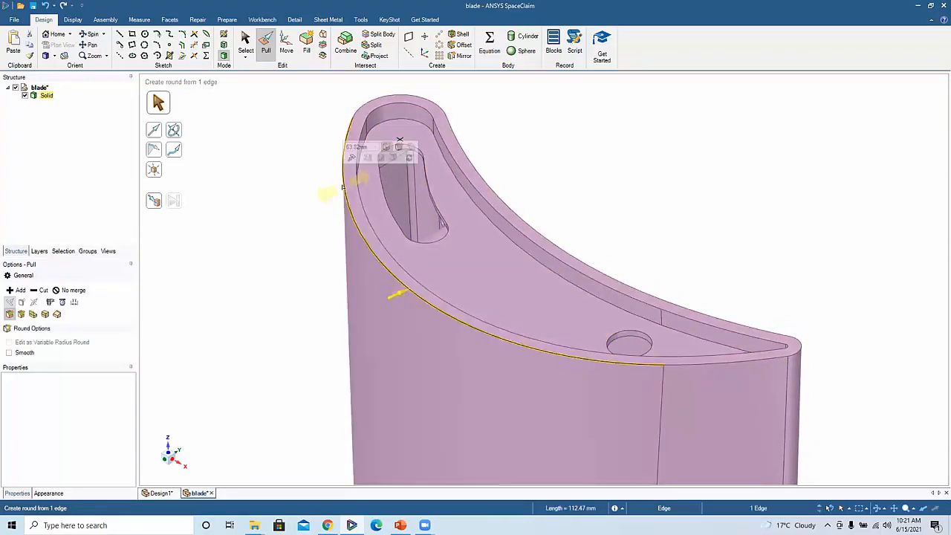
double_click(343, 186, "ctrl")
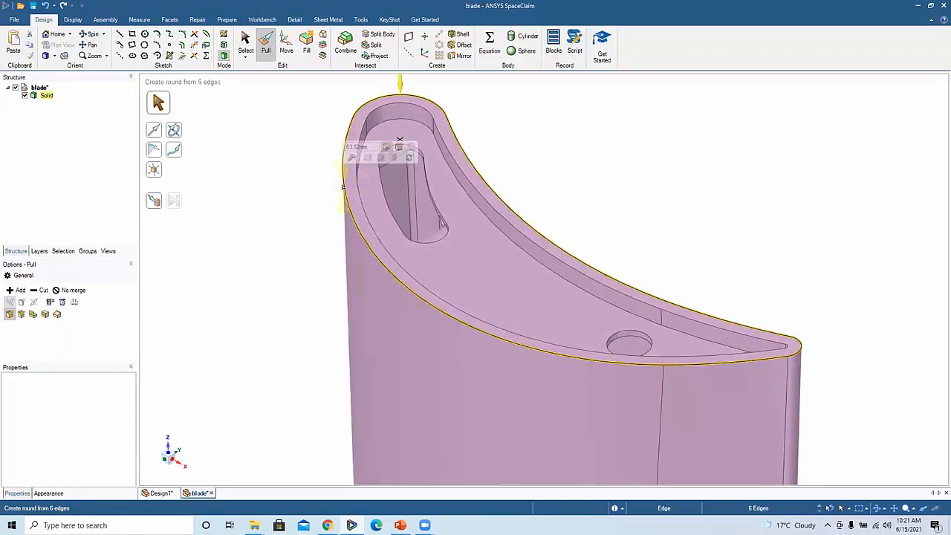
left_click(283, 180)
left_click(345, 169)
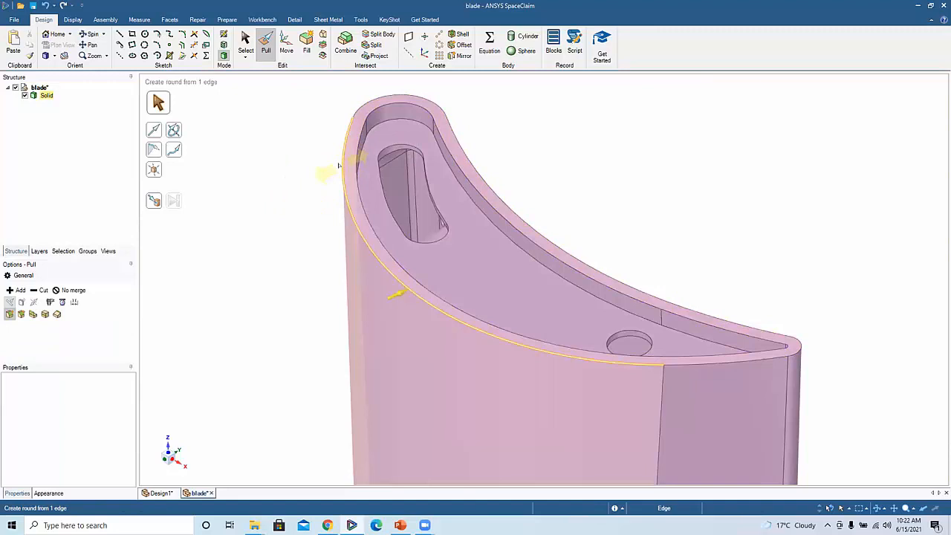
double_click(340, 166)
double_click(340, 165, "ctrl")
scroll(340, 166, "up", 3)
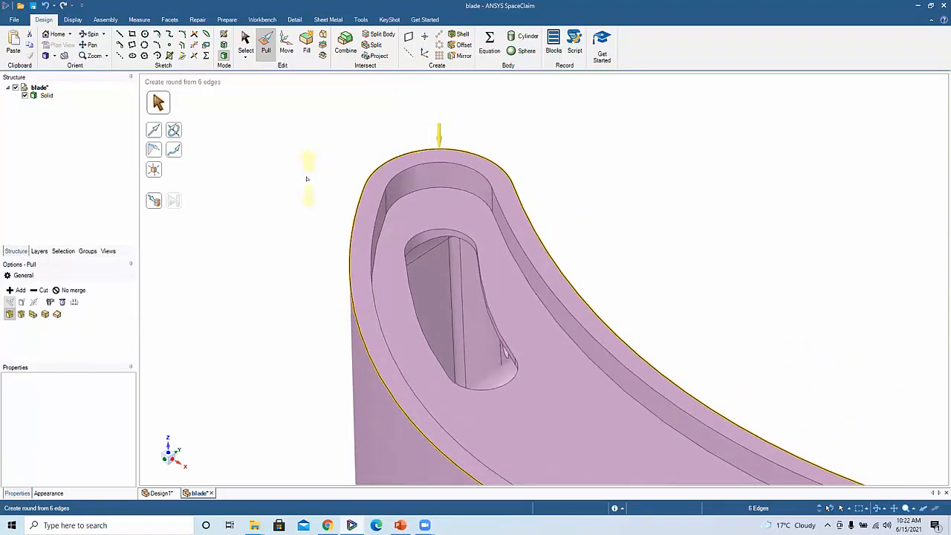
left_click_drag(310, 180, 312, 205)
middle_click_drag(308, 196, 349, 157)
middle_click_drag(555, 163, 453, 146)
right_click(451, 144)
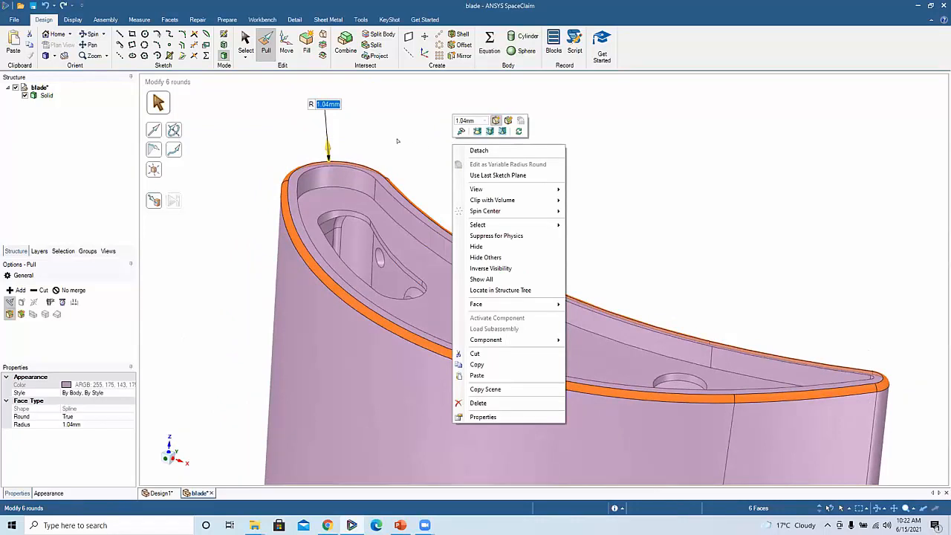
key("Escape")
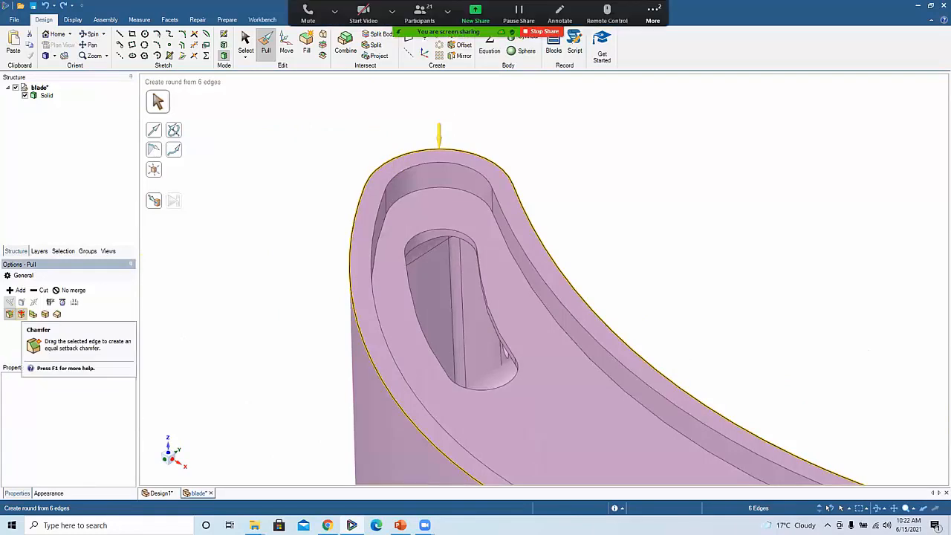
- Try chamfering the blade's outer top edge loop with an equal setback of about 0.85 mm, and undo it
mouse_move(5, 303)
left_mouse_down()
mouse_move(30, 327)
mouse_move(17, 365)
left_mouse_up()
left_click(21, 314)
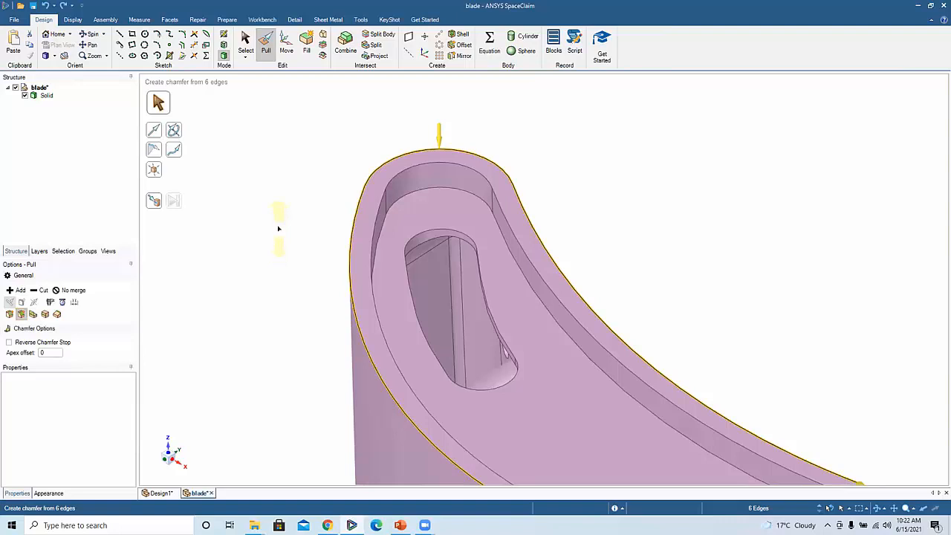
left_click_drag(276, 250, 254, 322)
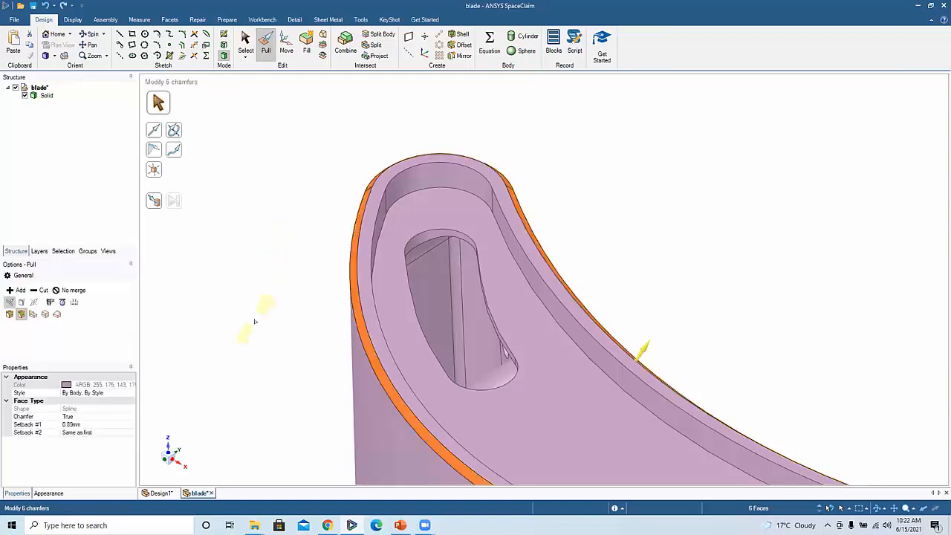
middle_click_drag(261, 316, 250, 272)
key("ctrl+z")
- Copy the curved slot's upper edge loop outward onto the recessed face to outline a ring around the slot
left_click(272, 252)
left_click(360, 192)
left_click(359, 193)
double_click(359, 192)
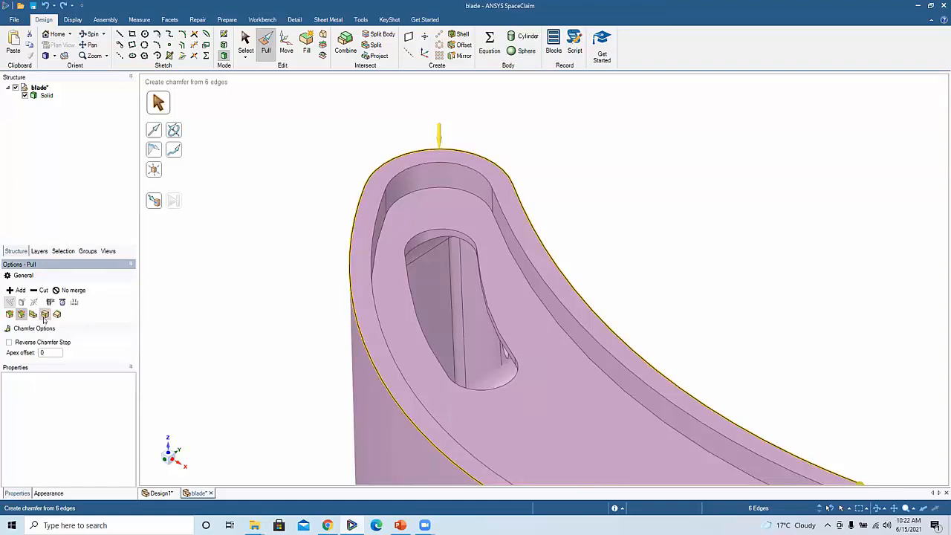
double_click(416, 236)
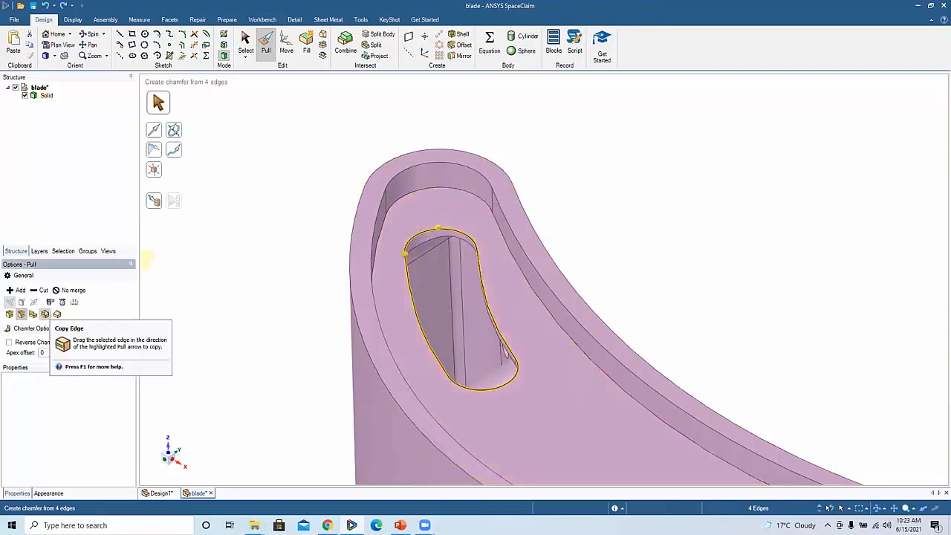
left_click(44, 313)
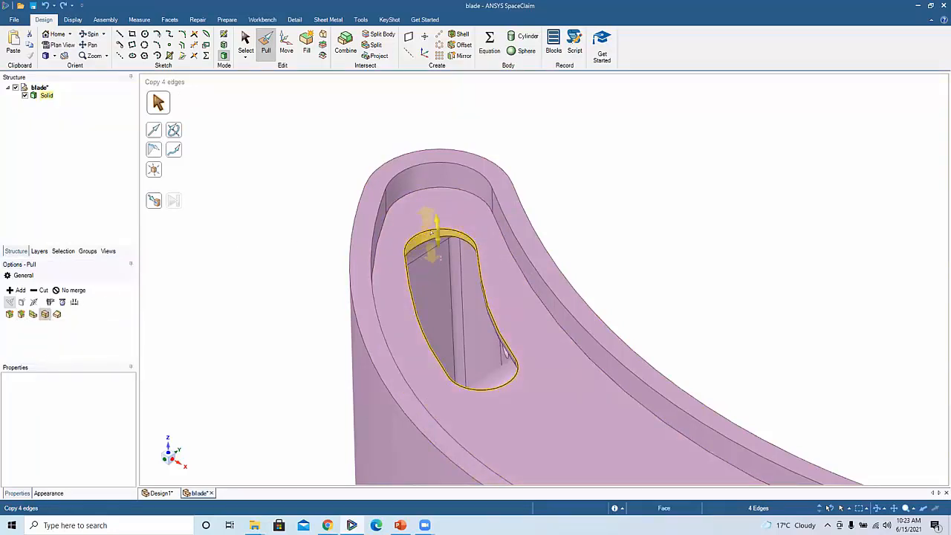
middle_click_drag(447, 220, 584, 227)
left_click_drag(598, 232, 588, 214)
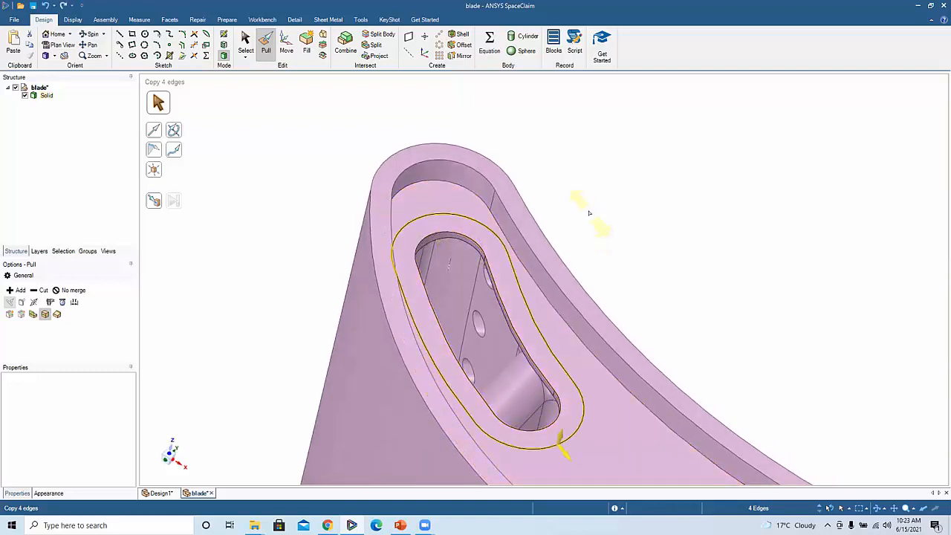
middle_click_drag(545, 207, 606, 266)
middle_click_drag(488, 263, 509, 269)
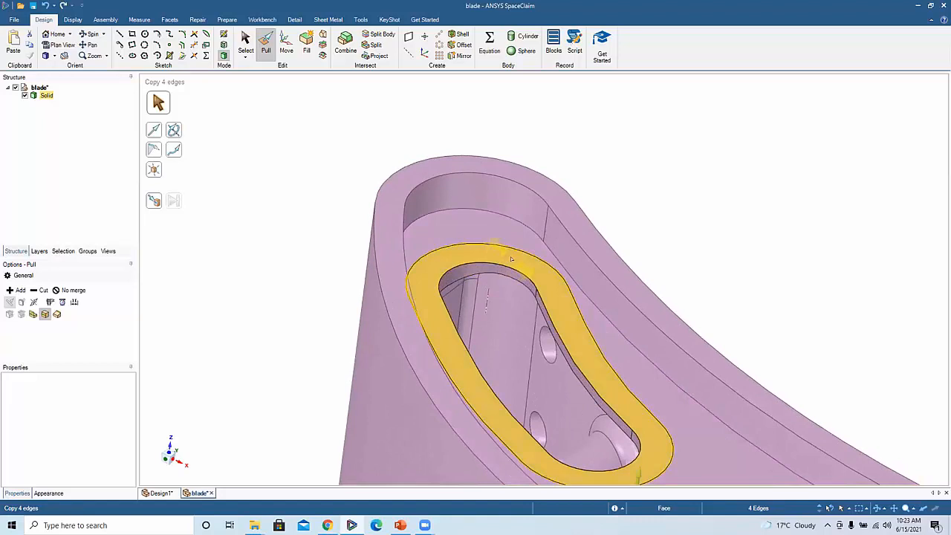
- Pull the ring-shaped face around the curved slot upward into a raised rim
left_click(511, 258)
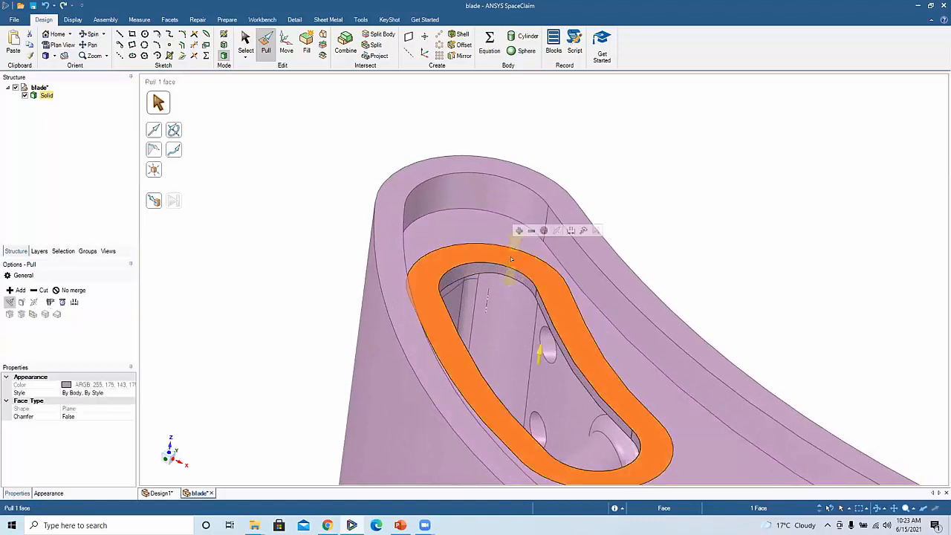
left_click_drag(512, 259, 552, 232)
left_click(692, 239)
middle_click_drag(683, 247, 615, 201, "shift")
scroll(639, 222, "down", 2)
mouse_move(616, 251)
middle_mouse_down()
mouse_move(616, 199)
mouse_move(614, 218)
mouse_move(654, 244)
mouse_move(617, 257)
mouse_move(626, 243)
mouse_move(612, 241)
middle_mouse_up()
scroll(544, 250, "up", 2)
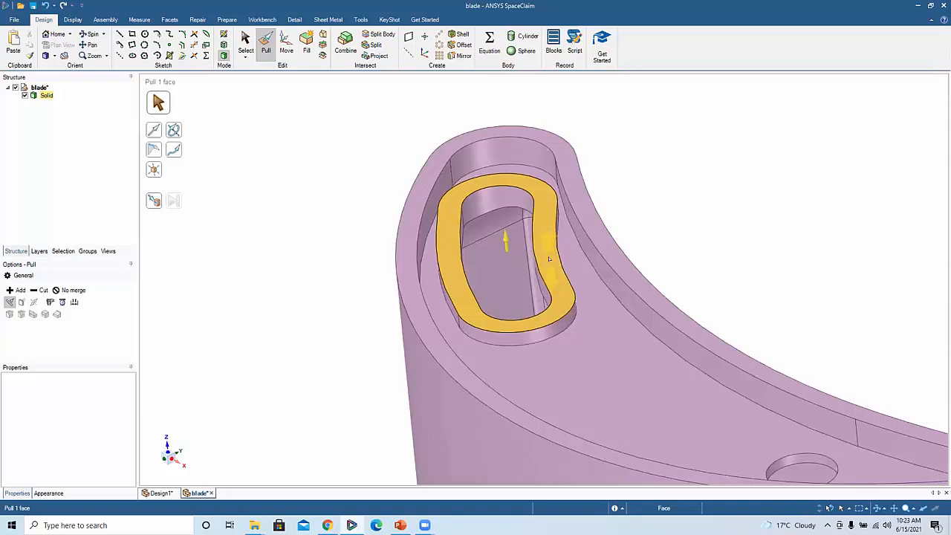
- Extrude the blade's outer top edge loop outward as a narrow surface flange around the tip
double_click(597, 213)
double_click(598, 214)
double_click(597, 213)
middle_click_drag(593, 240, 498, 145, "ctrl")
left_click(33, 314)
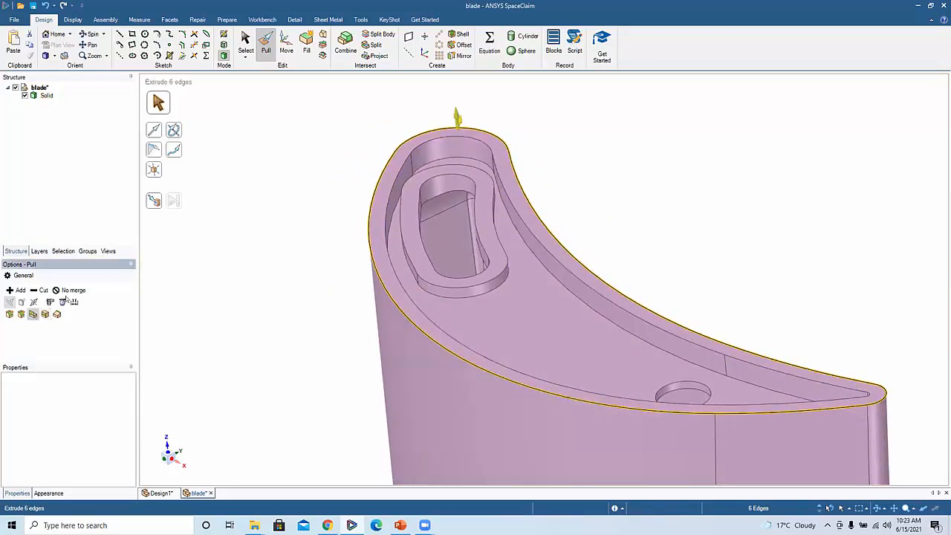
middle_click_drag(480, 111, 471, 123)
left_click_drag(525, 136, 530, 125)
middle_click_drag(562, 131, 605, 138)
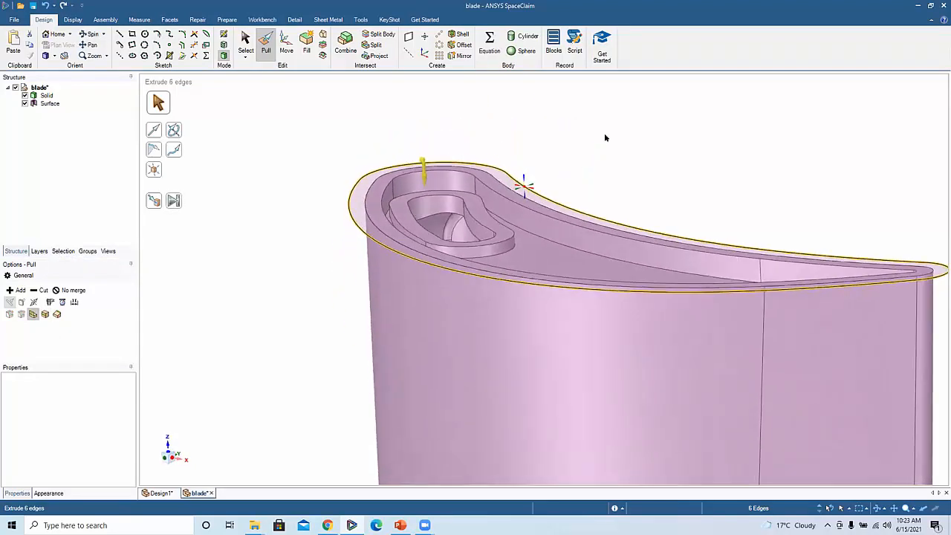
- Thicken the flange surface around the blade tip by 1.87 mm into a solid and return to selection
left_click(354, 188)
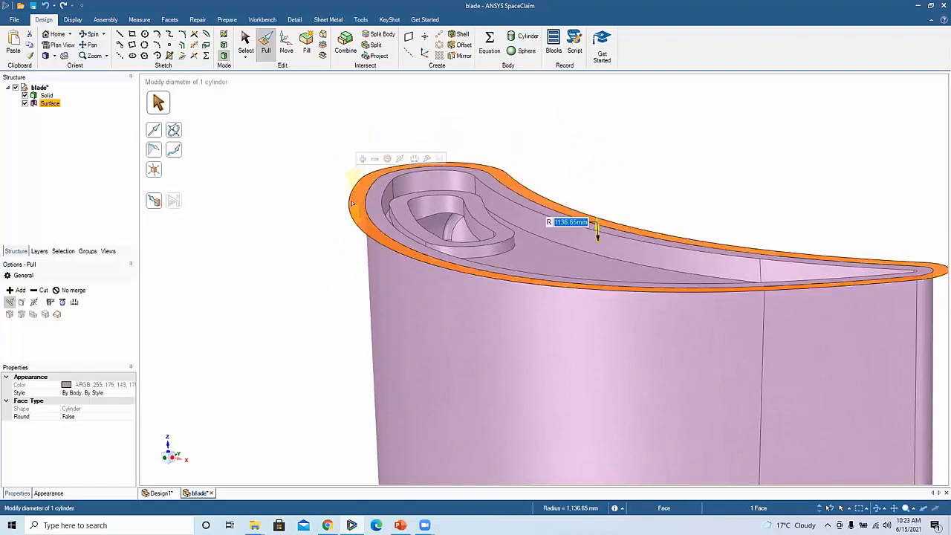
key("Tab")
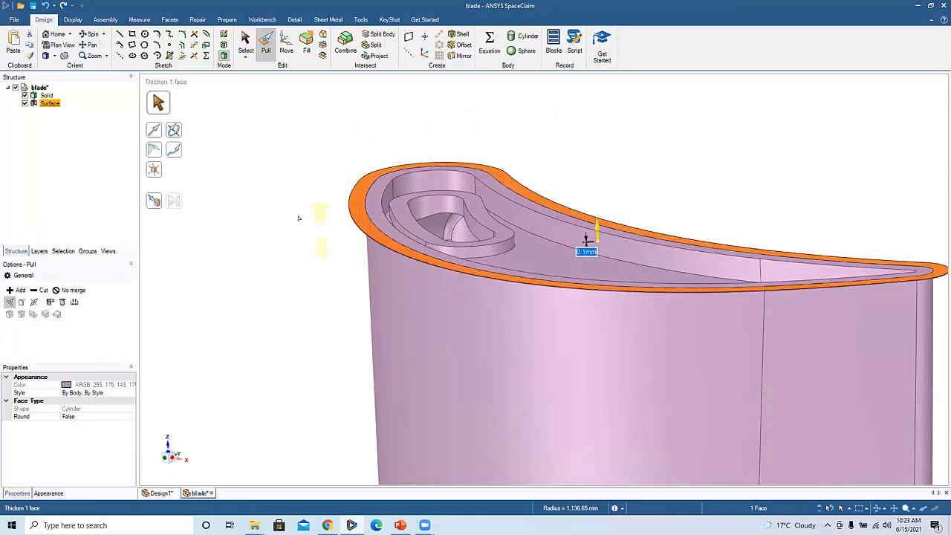
type("1.87")
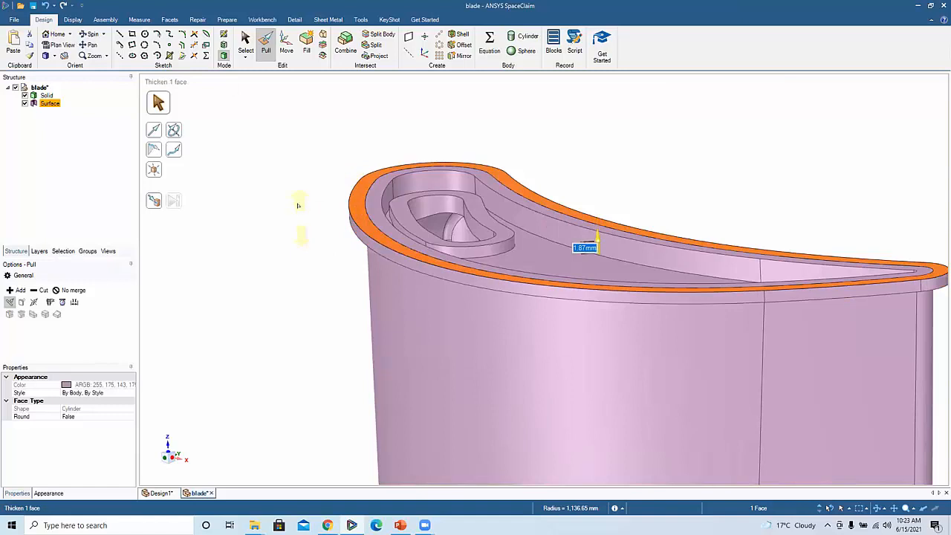
key("Return")
key("s")
scroll(266, 201, "down", 3)
mouse_move(274, 201)
middle_mouse_down()
mouse_move(251, 189)
mouse_move(234, 210)
mouse_move(240, 178)
mouse_move(236, 200)
mouse_move(244, 187)
middle_mouse_up()
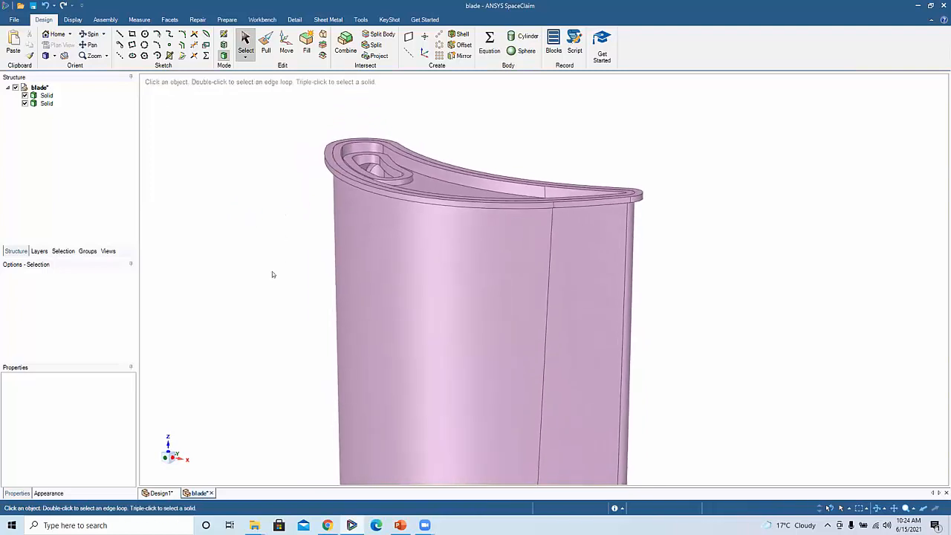
- Try a sketch plane through the X and Z axes at the blade's root, and return to 3D mode
middle_click_drag(272, 275, 269, 252)
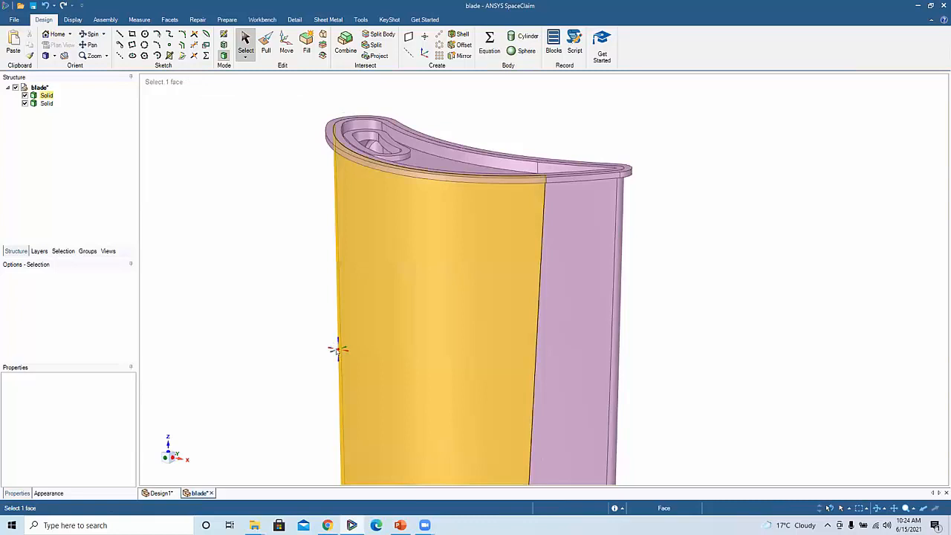
scroll(344, 346, "down", 3)
middle_click_drag(344, 346, 325, 171, "ctrl")
scroll(368, 320, "down", 2)
middle_click_drag(361, 303, 341, 255, "ctrl")
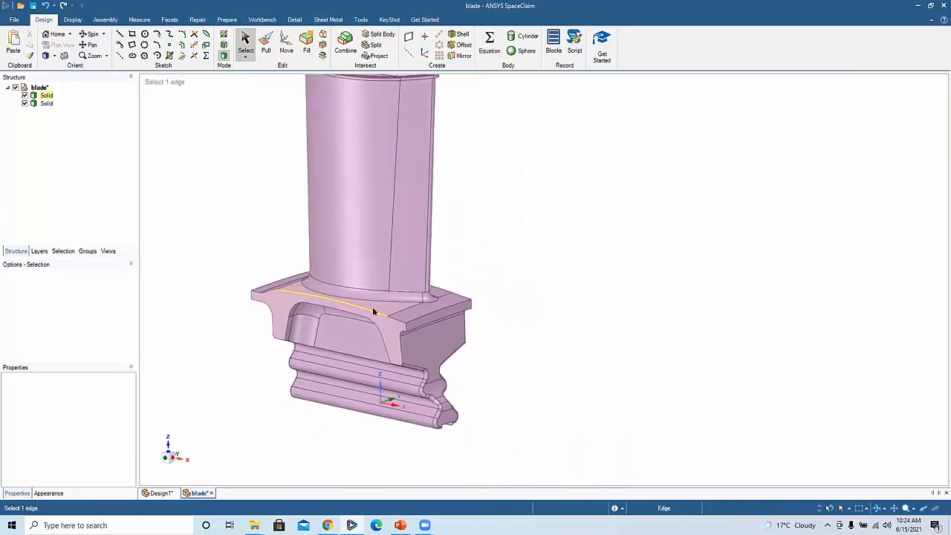
left_click(400, 405)
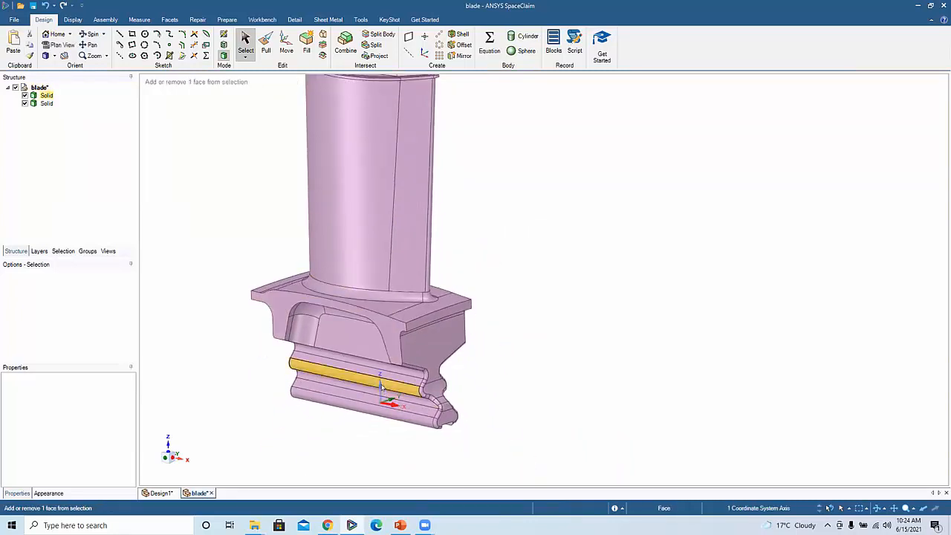
middle_click_drag(499, 373, 554, 343, "ctrl")
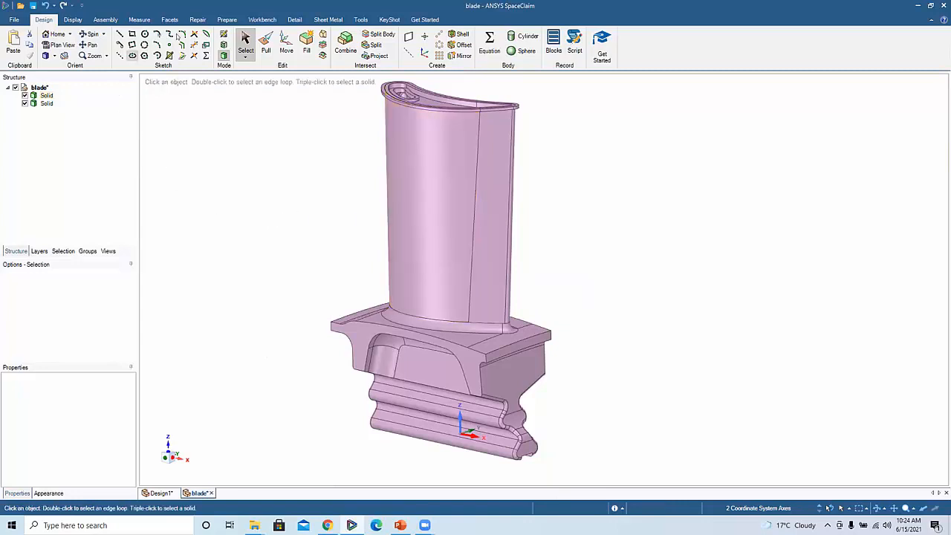
left_click(224, 35)
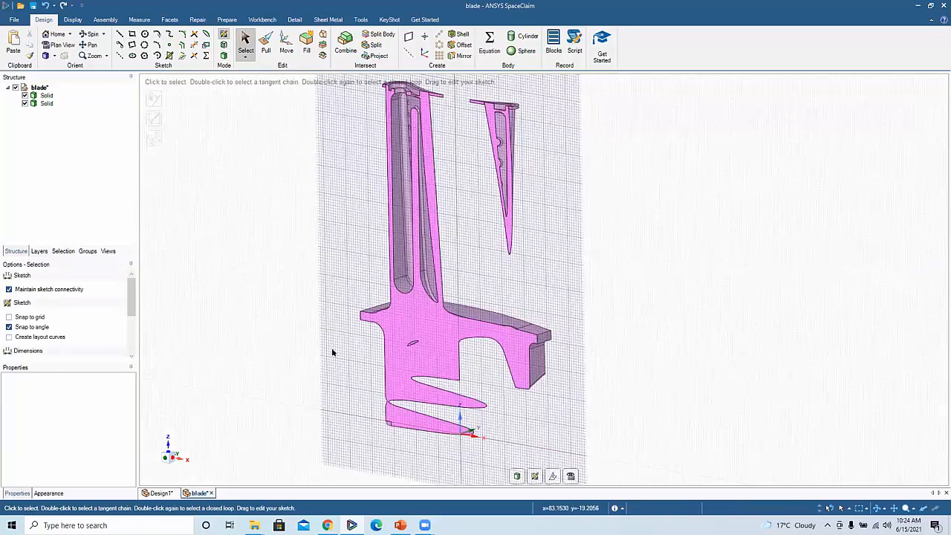
key("d")
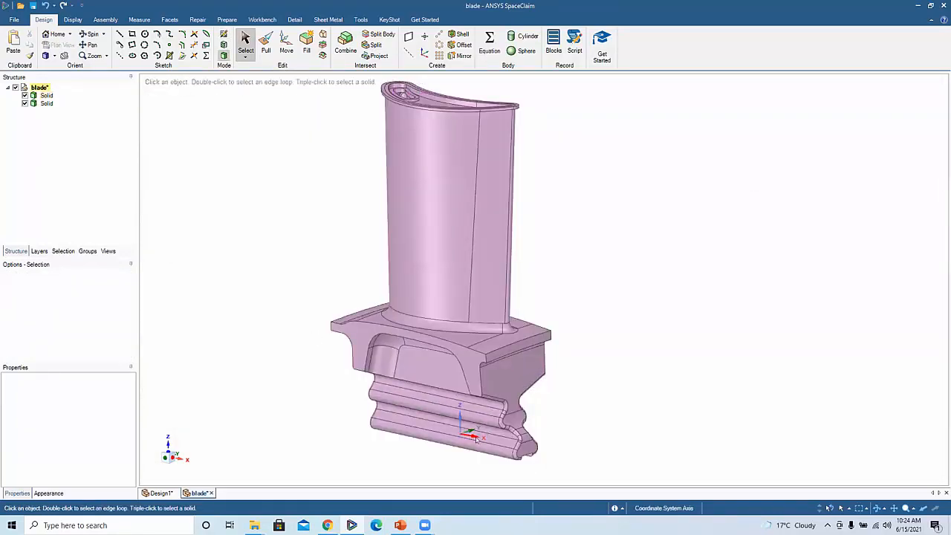
- Start a sketch on the plane of the X and Z origin axes and move its grid out in front of the blade
left_click(477, 438)
left_click(460, 419, "ctrl")
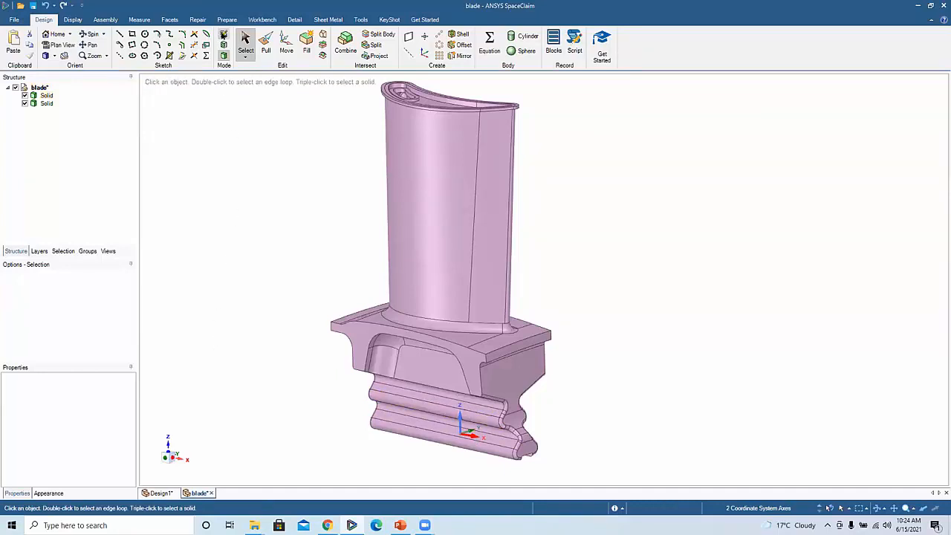
left_click(224, 35)
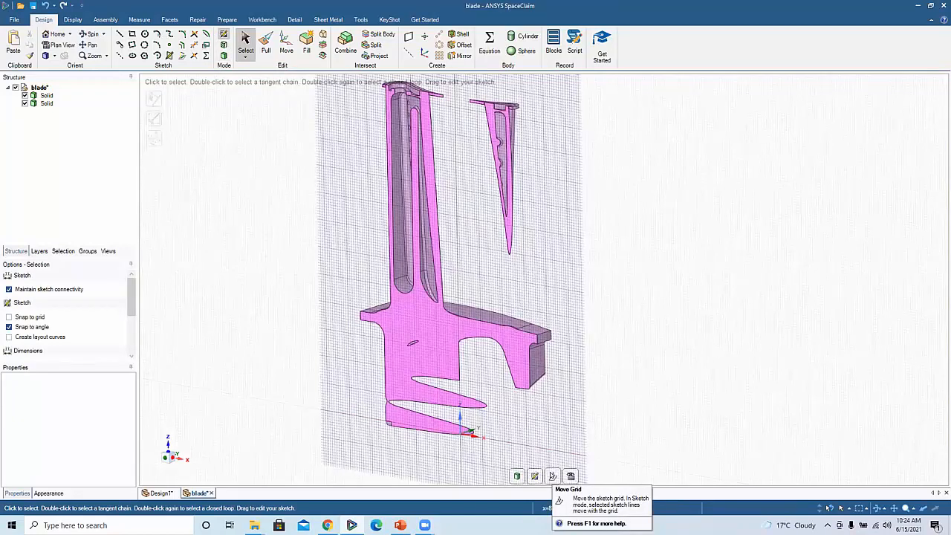
left_click(553, 476)
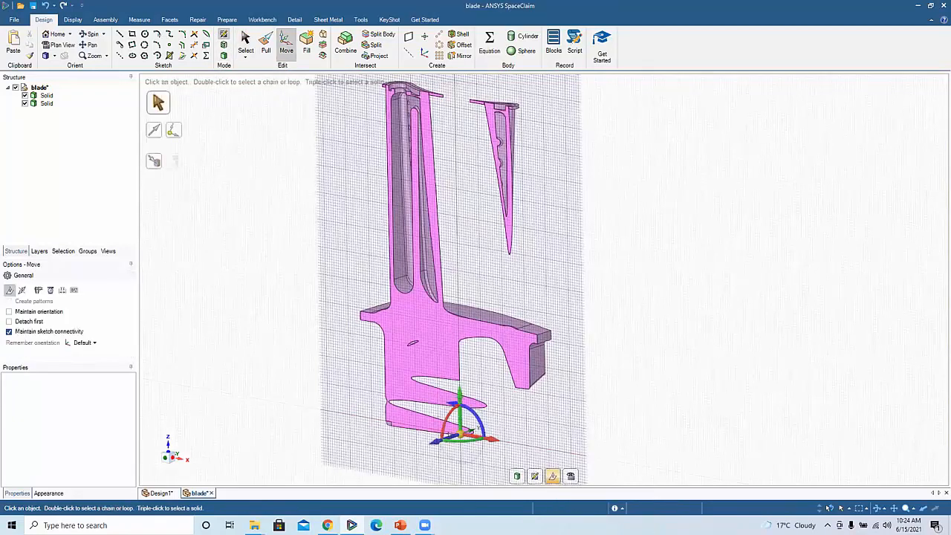
left_click_drag(433, 443, 316, 502)
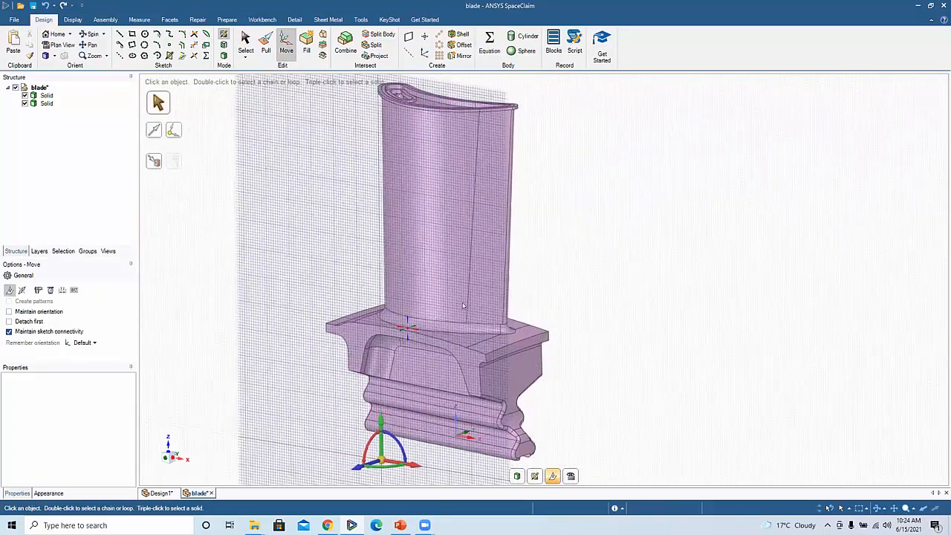
- Face the sketch plane squarely and insert the FS_1_EF Desktop.tif logo image over the blade
key("v")
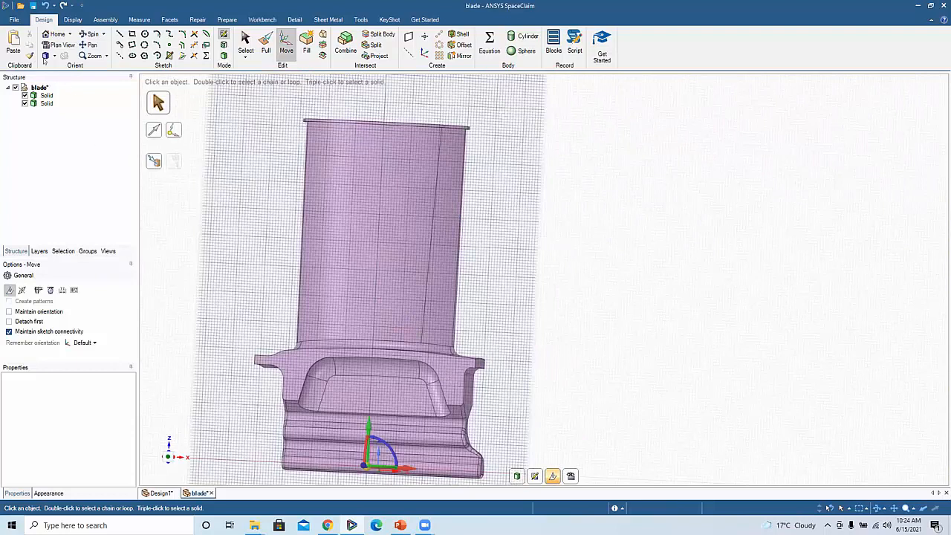
left_click(60, 45)
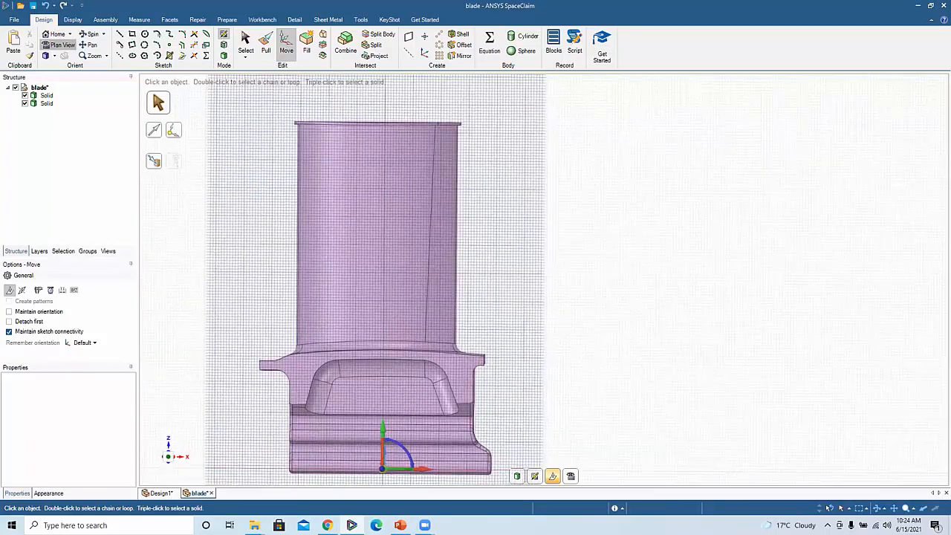
mouse_move(254, 526)
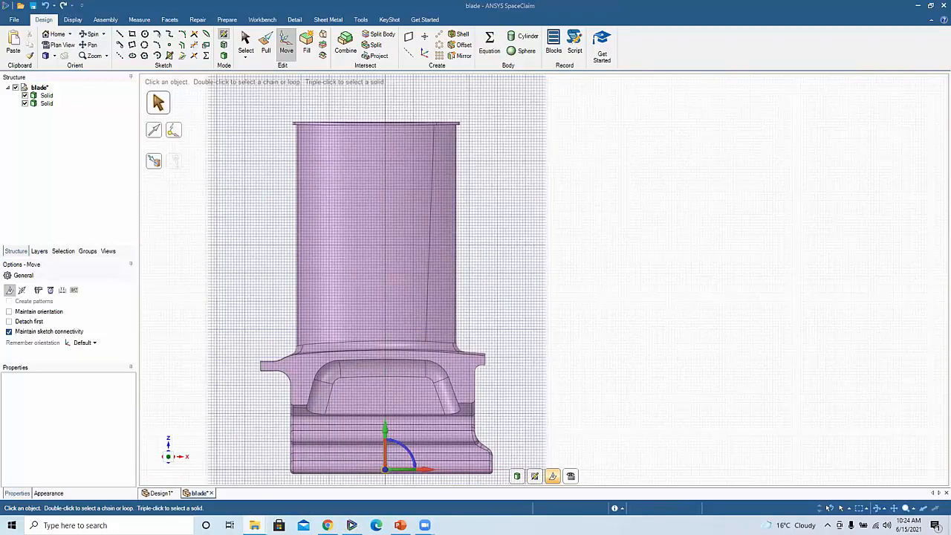
middle_click_drag(384, 229, 556, 219, "ctrl")
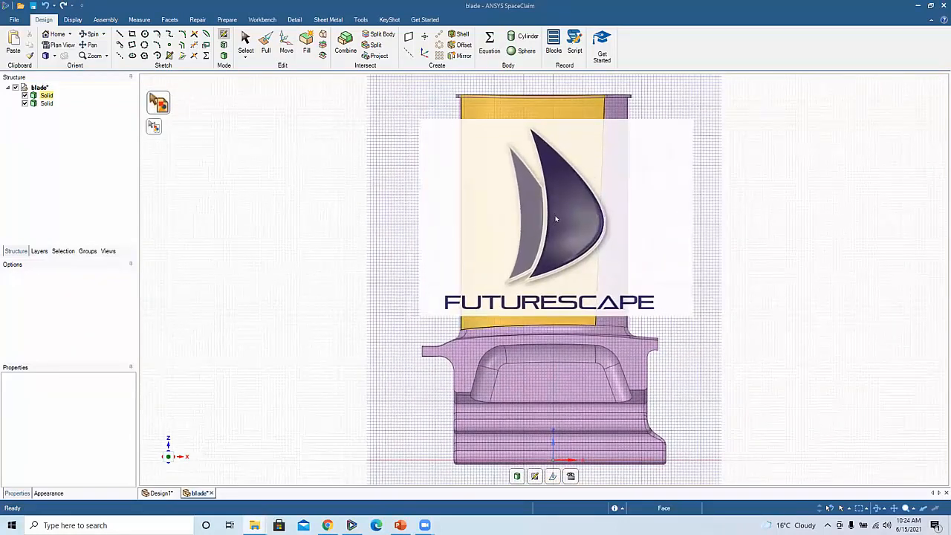
key("m")
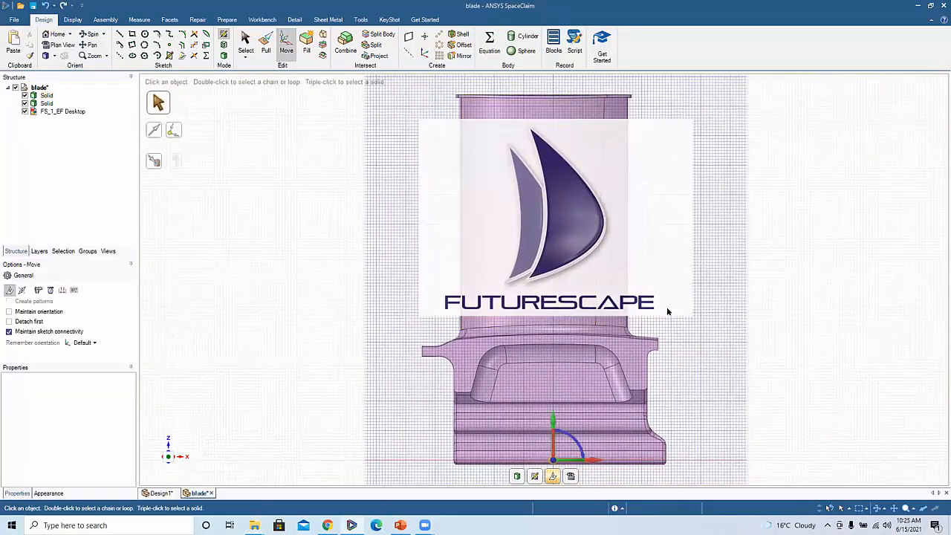
- Shrink the logo image by its corner so it fits within the blade's width
key("s")
left_click(660, 250)
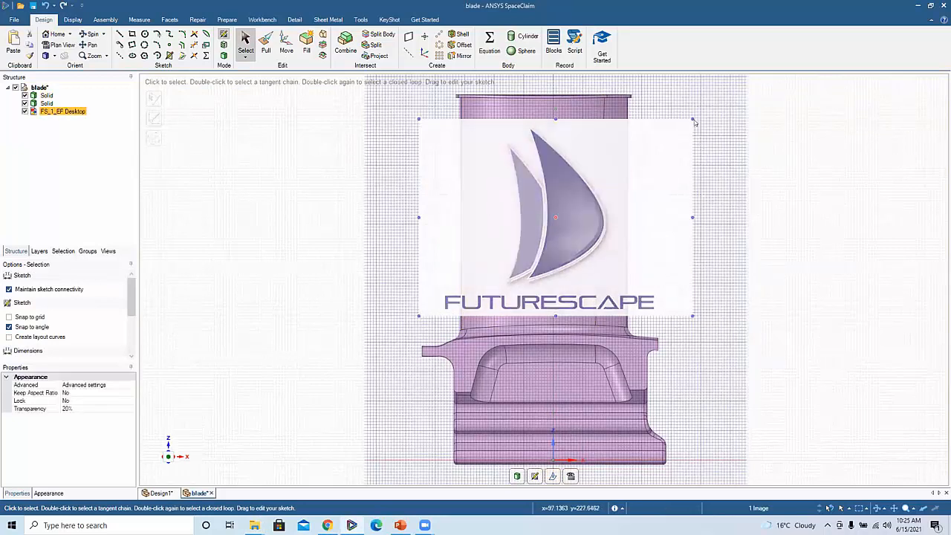
mouse_move(692, 118)
left_mouse_down()
mouse_move(542, 227)
mouse_move(585, 201)
mouse_move(572, 198)
left_mouse_up()
middle_click_drag(530, 252, 469, 277, "ctrl")
mouse_move(509, 314)
middle_mouse_down("ctrl")
mouse_move(524, 330)
mouse_move(526, 353)
middle_mouse_up("ctrl")
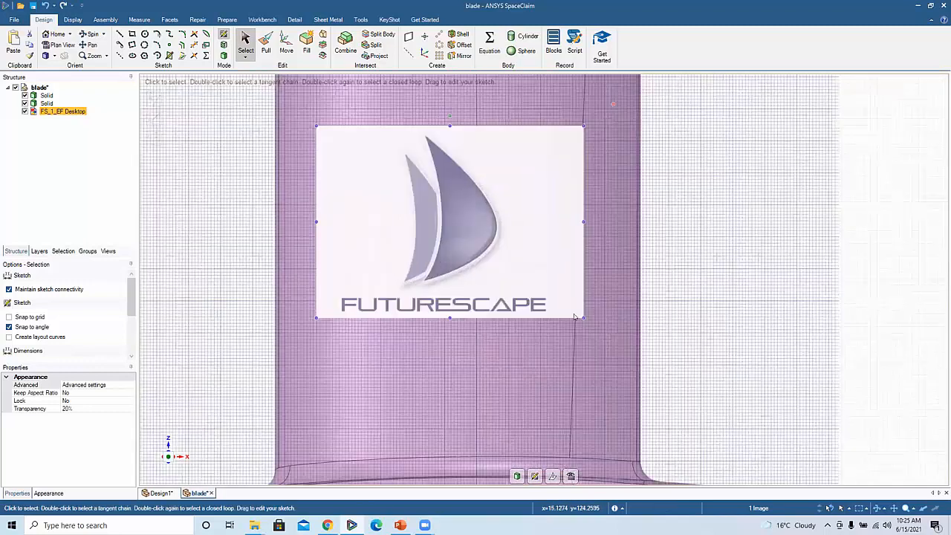
middle_click_drag(490, 262, 510, 304, "shift")
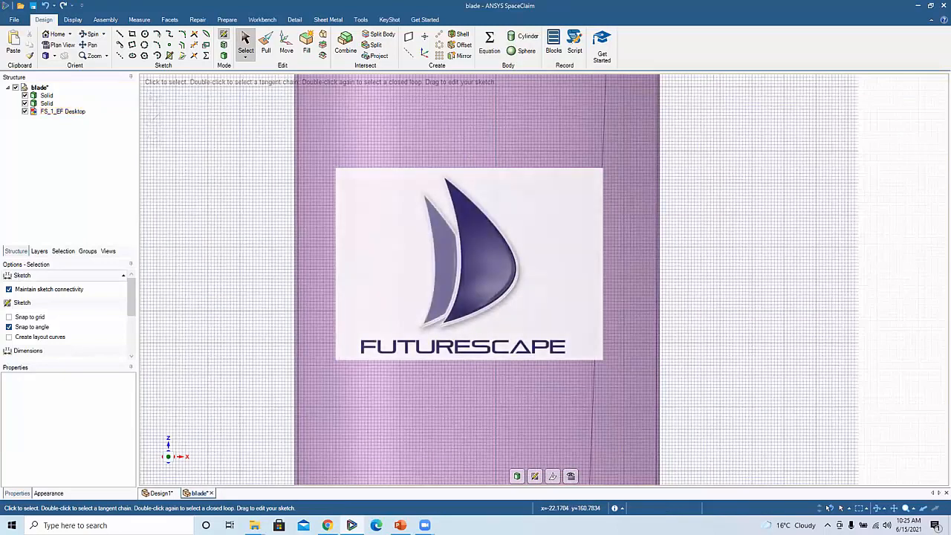
- Check the FS_1_EF Desktop.tif source file in the Pull Tool Webinar folder and return to the sketch
key("alt+Tab")
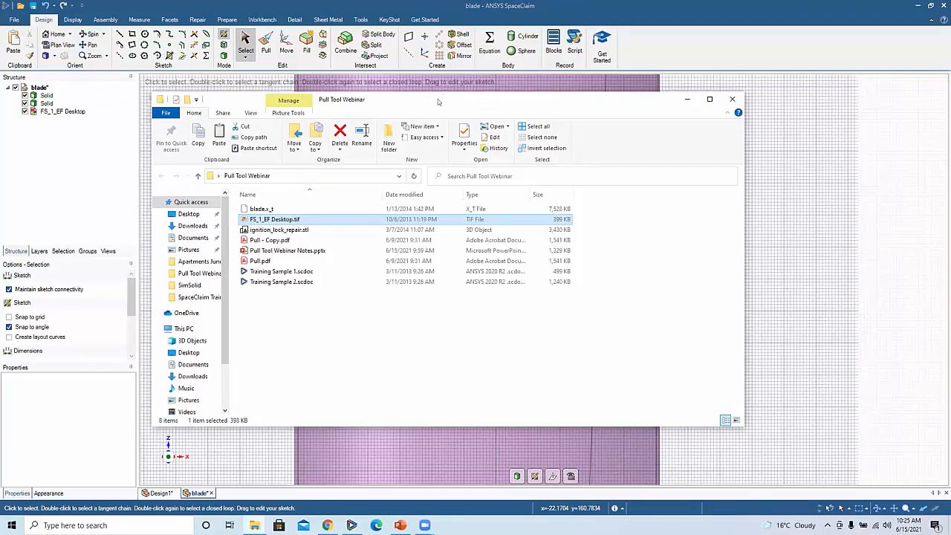
key("alt+Tab")
middle_click_drag(470, 203, 485, 218, "shift")
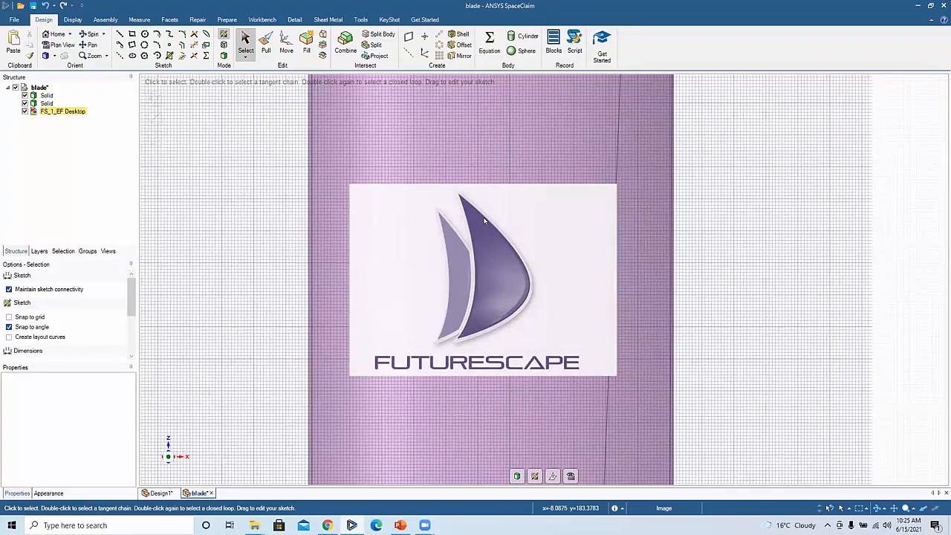
middle_click_drag(462, 209, 447, 237, "shift")
scroll(445, 234, "up", 2)
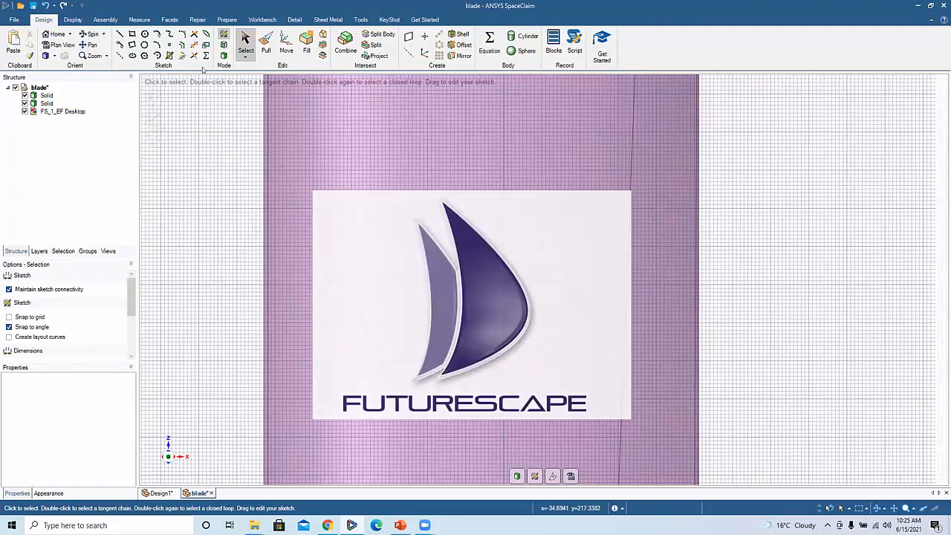
- Trace the outer curved edge of the logo's larger sail with a spline from its upper tip to its lower tip
left_click(170, 35)
left_click(444, 201)
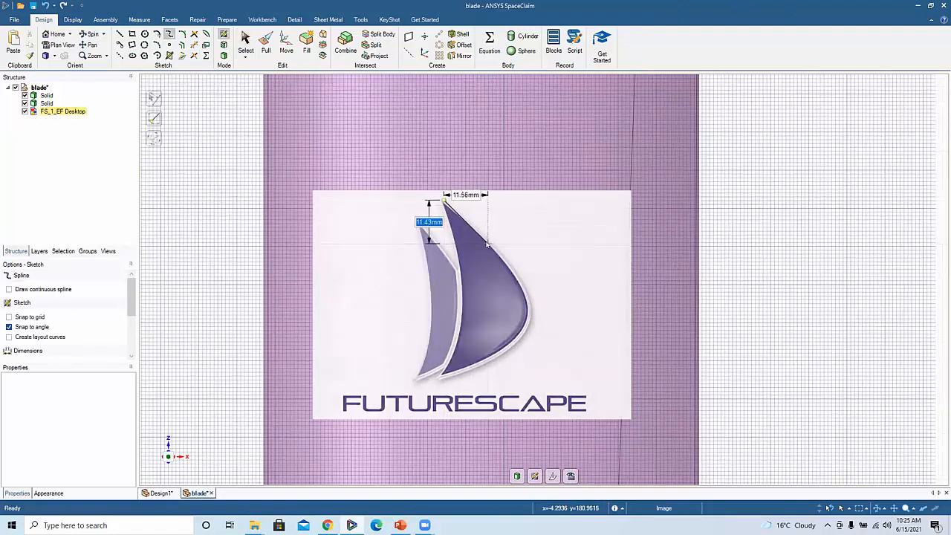
left_click(528, 296)
left_click(527, 323)
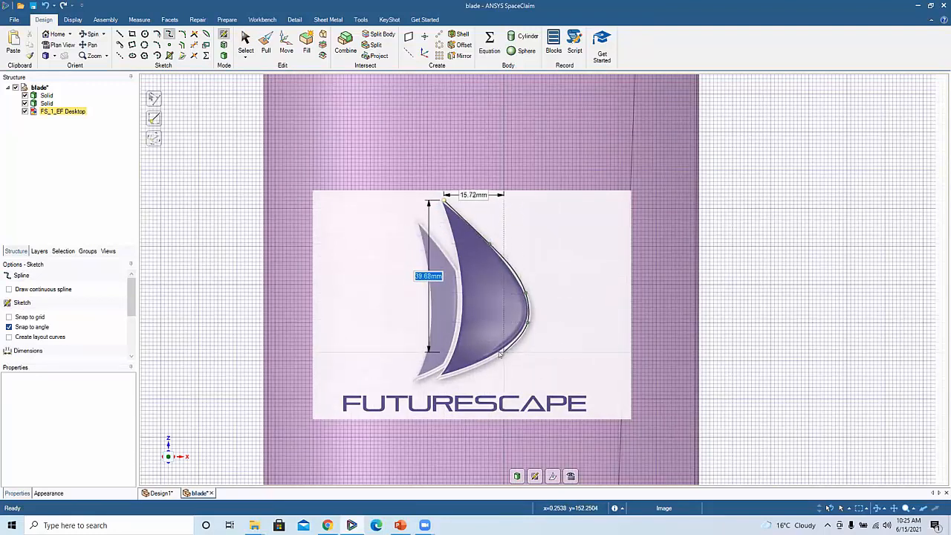
left_click(495, 356)
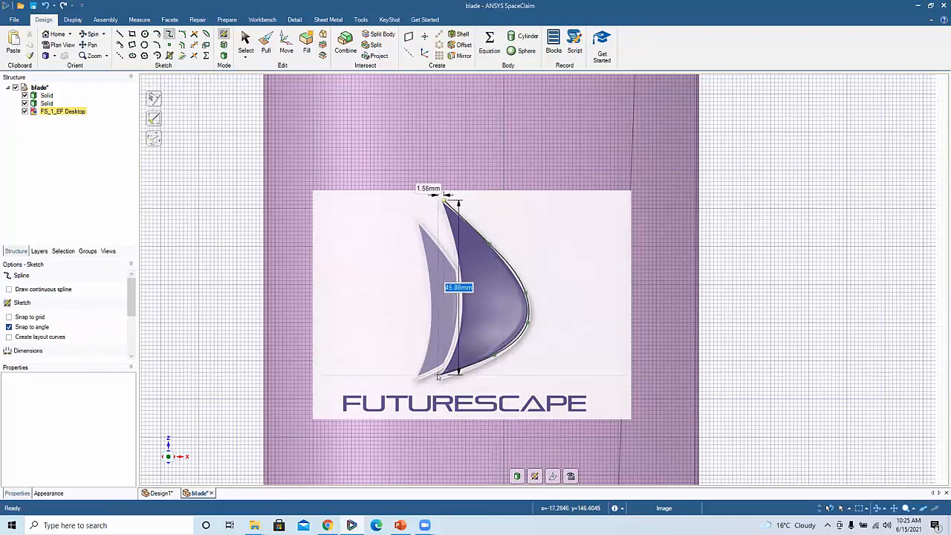
left_click(439, 376)
left_click(438, 376)
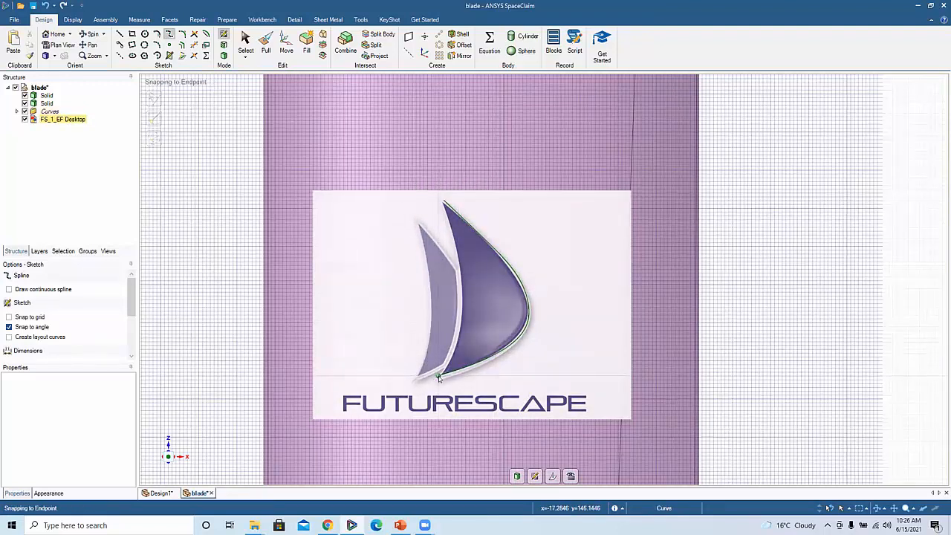
- Close the larger sail's outline with a second spline along its inner edge, from the lower tip to the upper tip
left_click(438, 376)
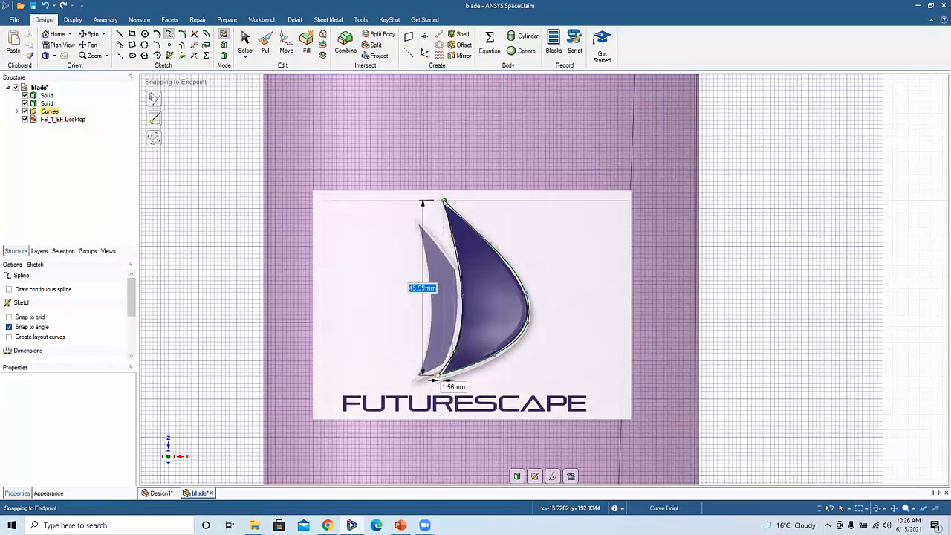
left_click(444, 201)
key("Escape")
key("Escape")
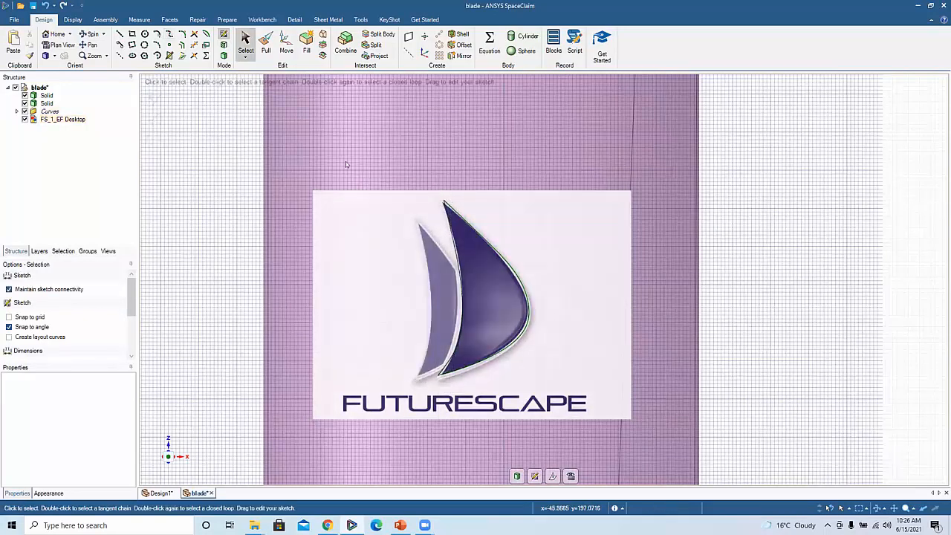
- Hide the logo image and extrude the traced sail profile about 182 mm into a solid
left_click(25, 119)
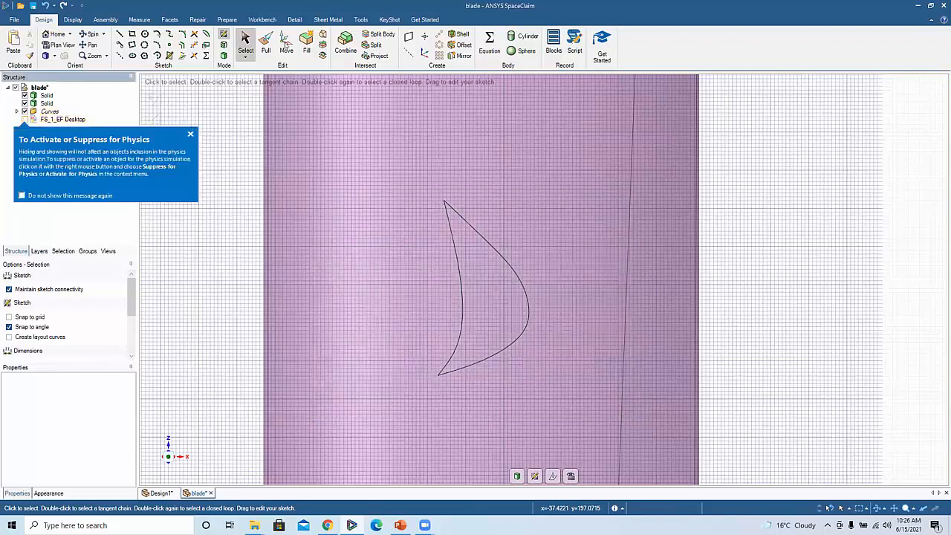
left_click(266, 43)
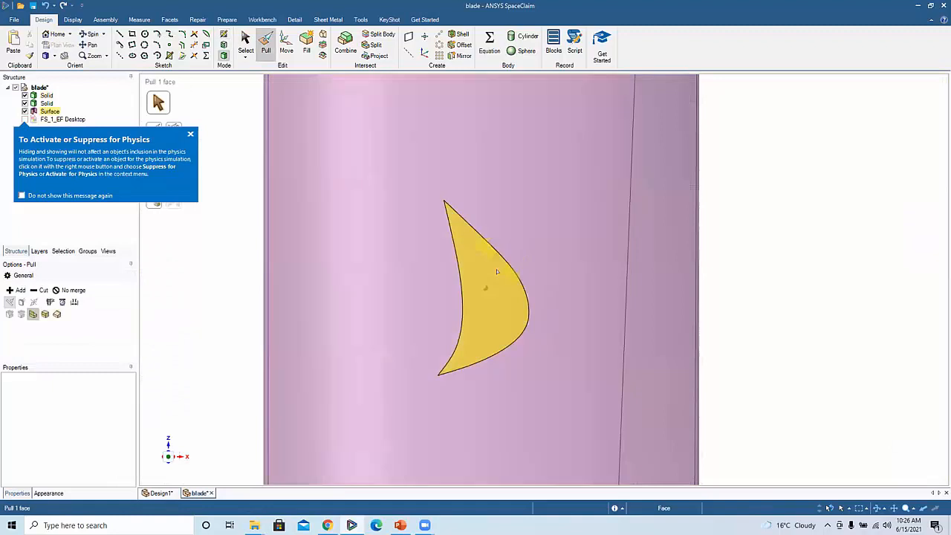
left_click(489, 275)
left_click_drag(490, 275, 487, 276)
middle_click_drag(487, 275, 468, 285)
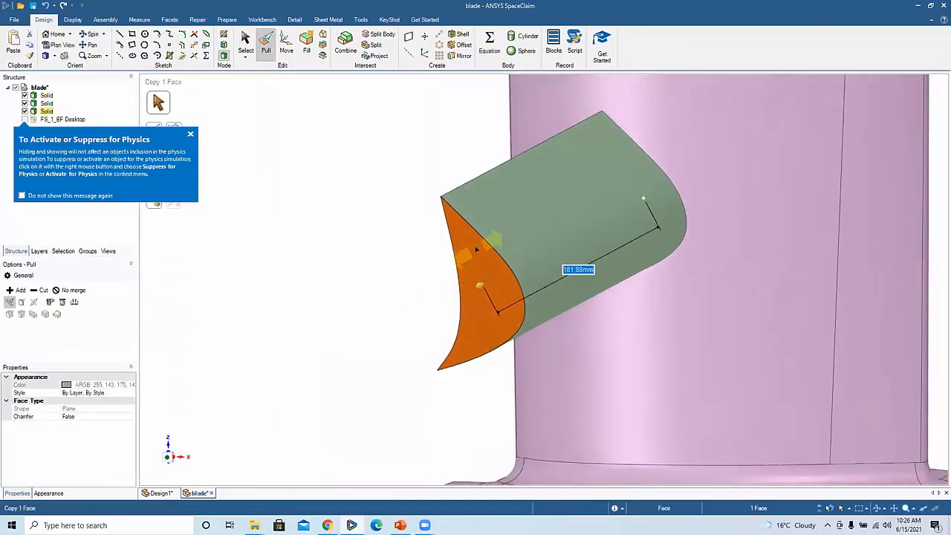
- Undo the sail extrusion and the image hiding, and delete the traced sail curves
key("ctrl+z")
key("ctrl+z")
key("ctrl+z")
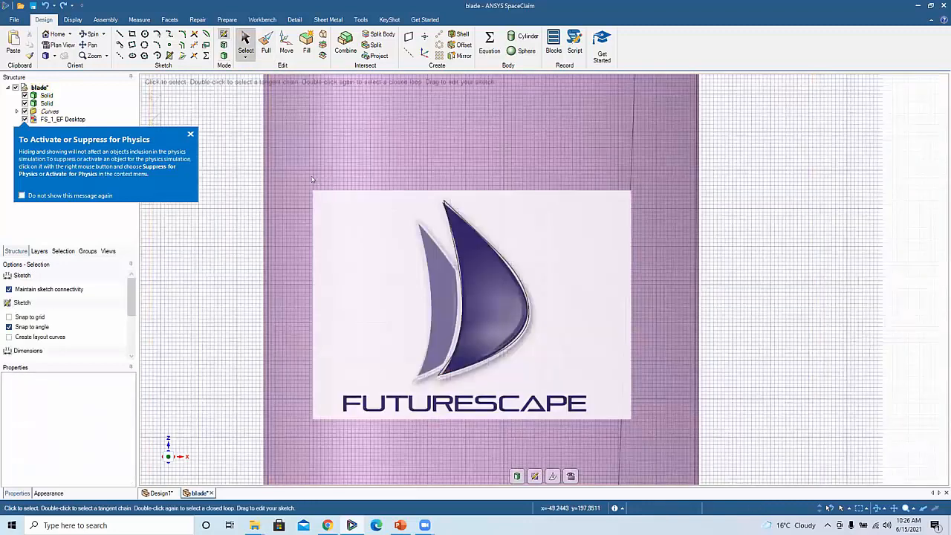
left_click_drag(348, 156, 583, 388)
key("Delete")
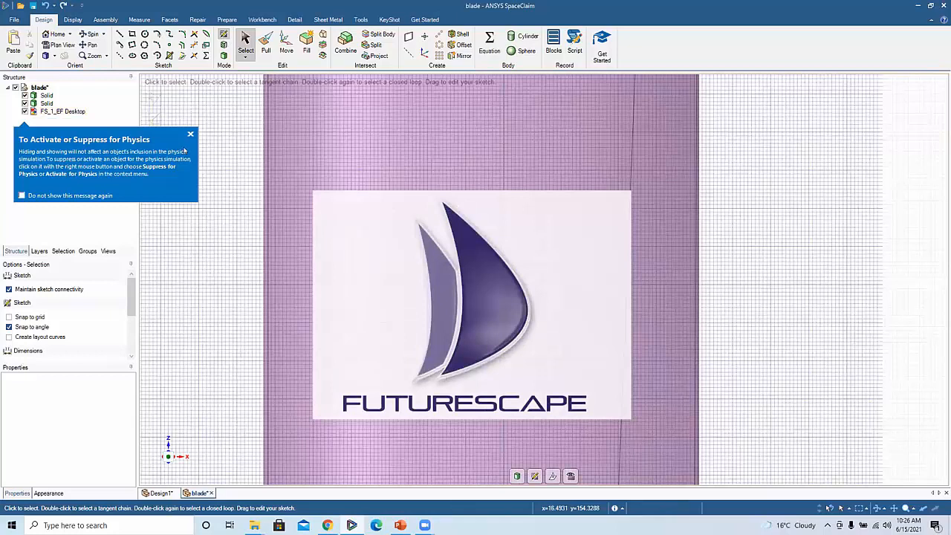
left_click(190, 135)
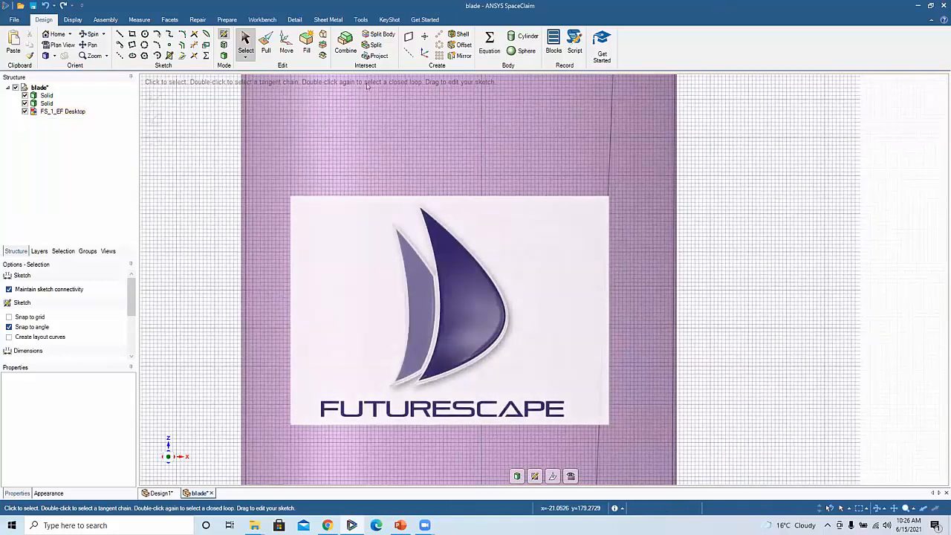
- Preview the border curves of the logo image with Vectorize Image
key("super+Down")
left_click(518, 84)
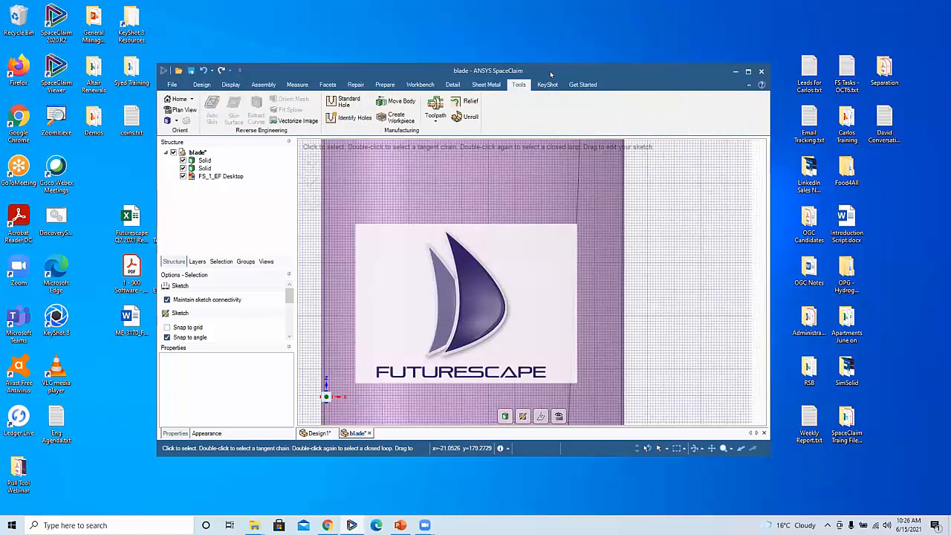
double_click(550, 71)
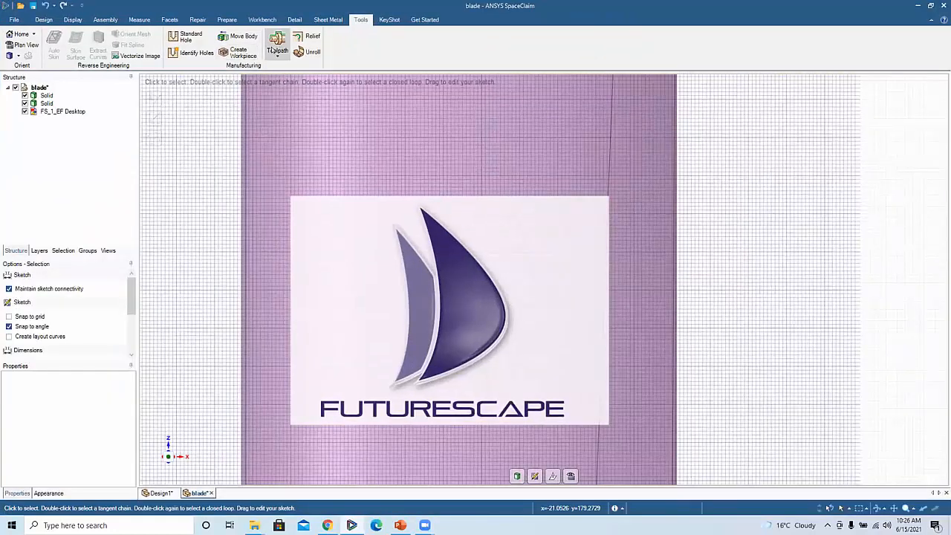
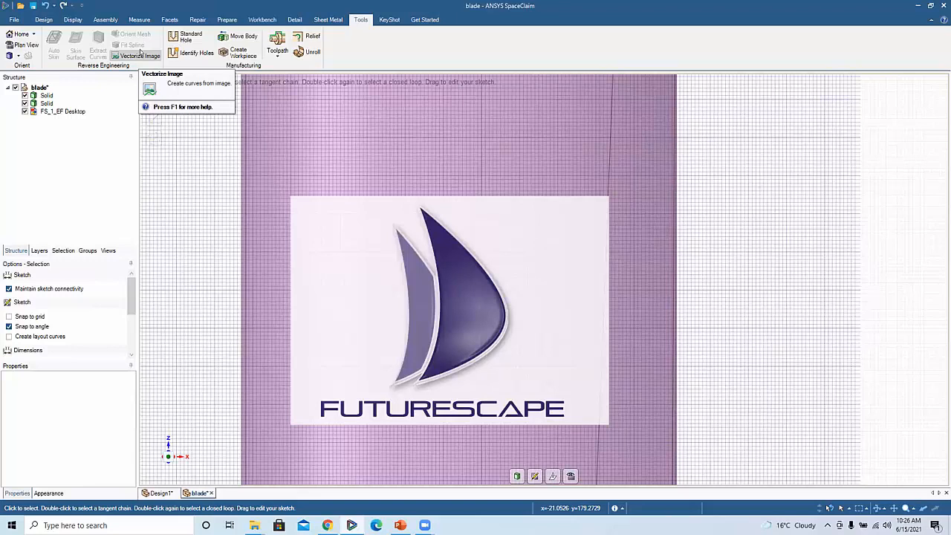
left_click(401, 217)
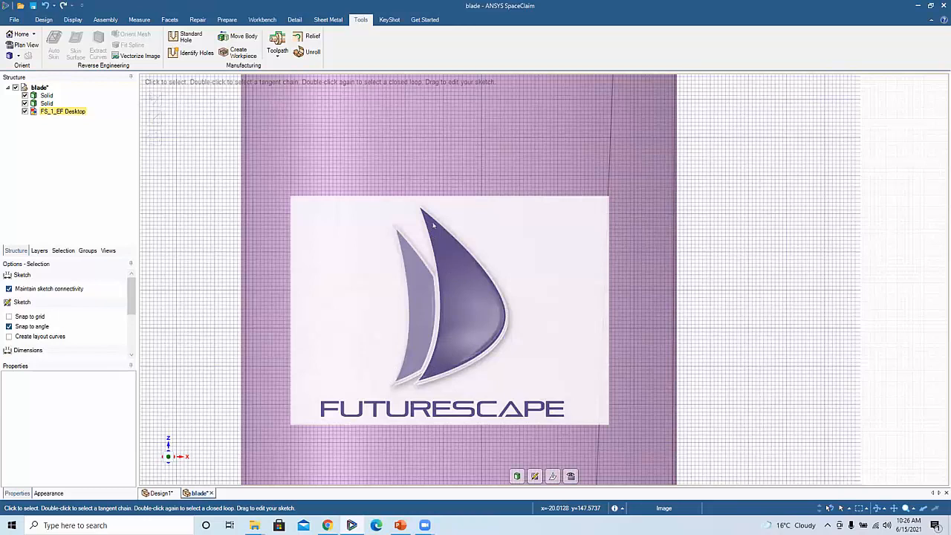
left_click(124, 58)
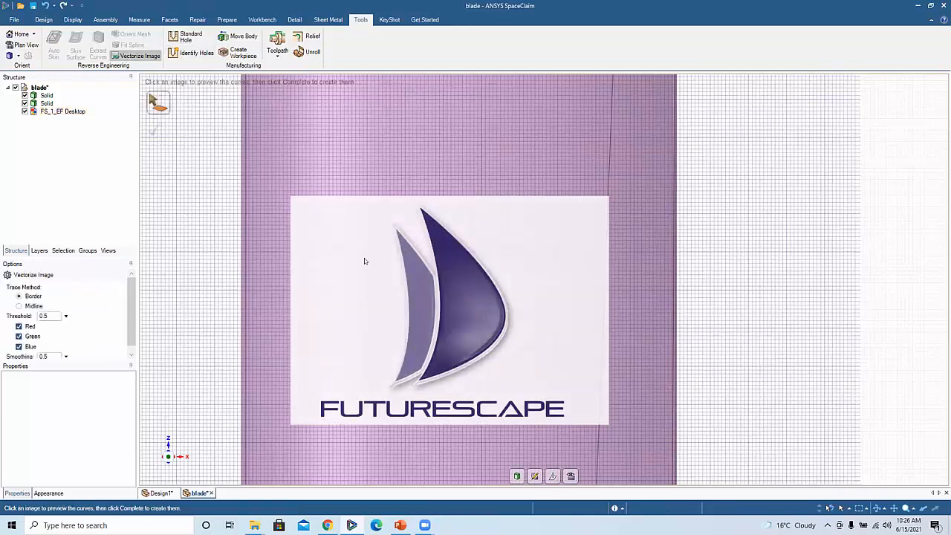
left_click(439, 260)
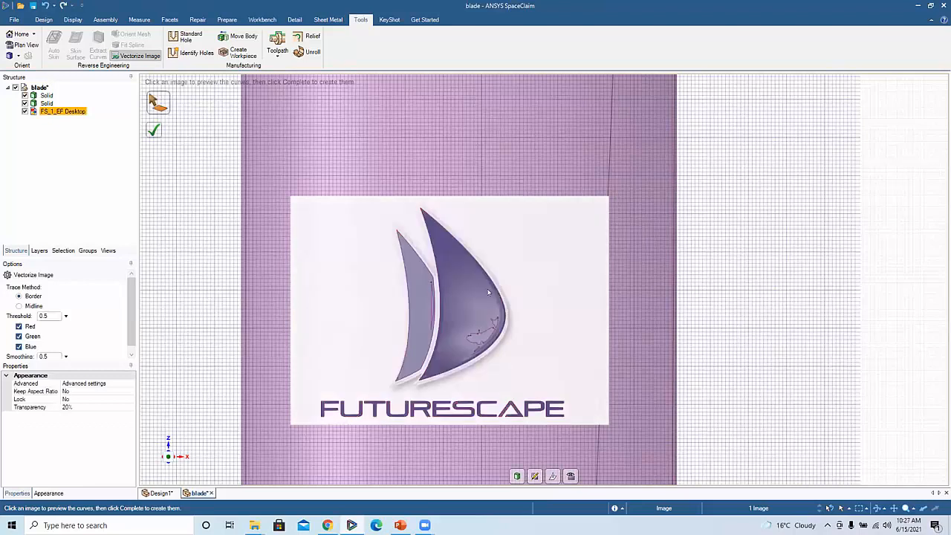
scroll(445, 286, "up", 2)
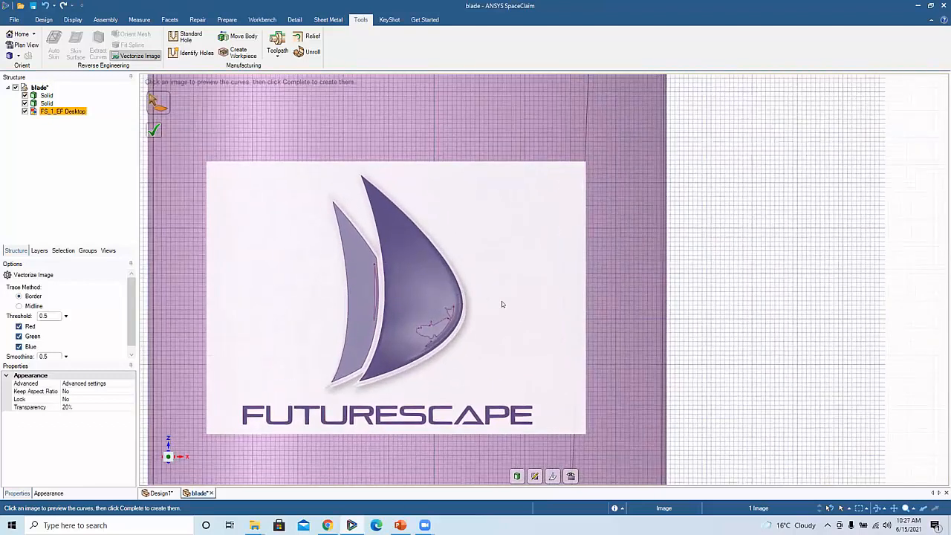
middle_click_drag(473, 331, 480, 331, "shift")
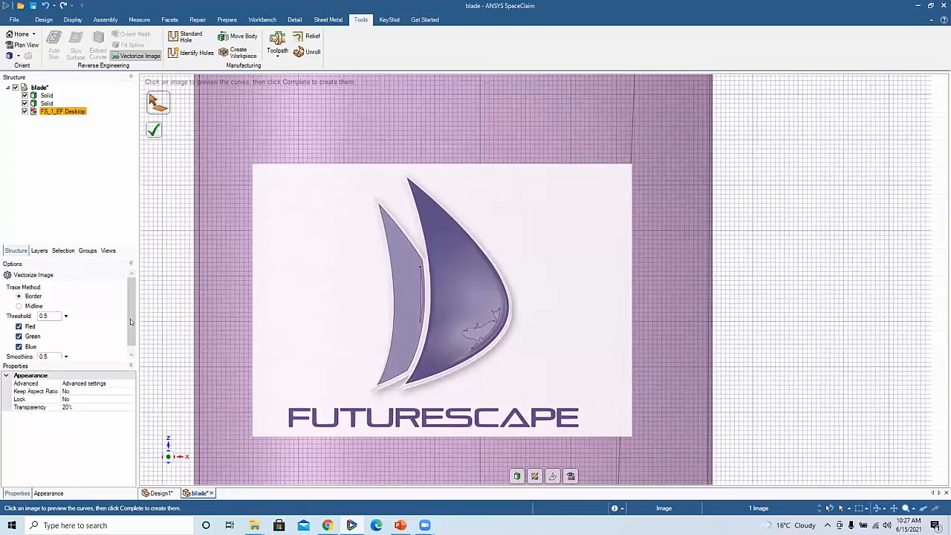
- Adjust the Vectorize Image threshold to about 0.52 and create the border curves of the logo image
left_click_drag(109, 356, 109, 407)
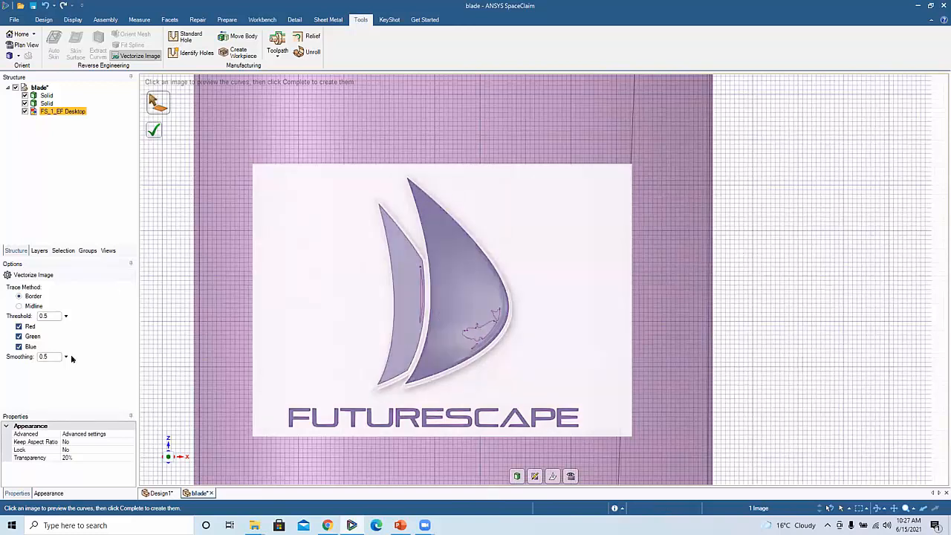
left_click(65, 315)
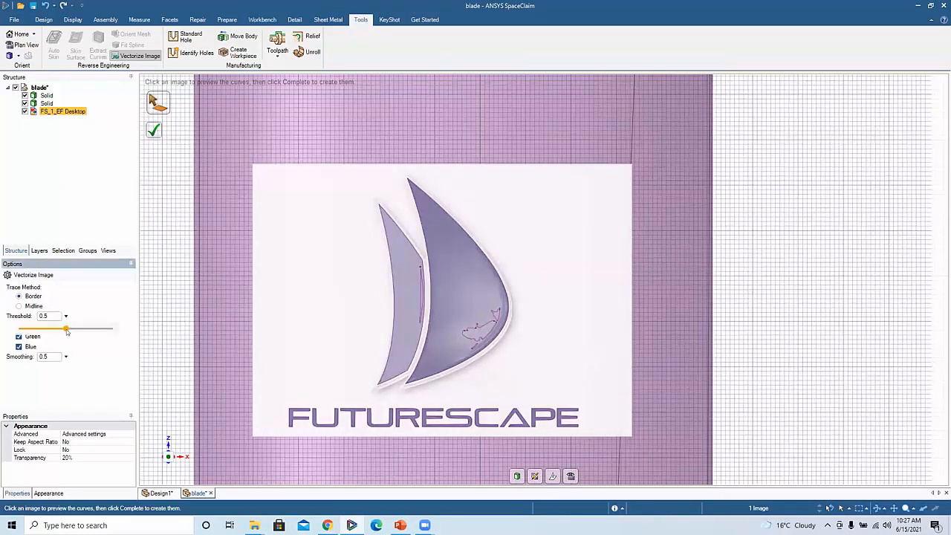
left_click_drag(65, 329, 73, 330)
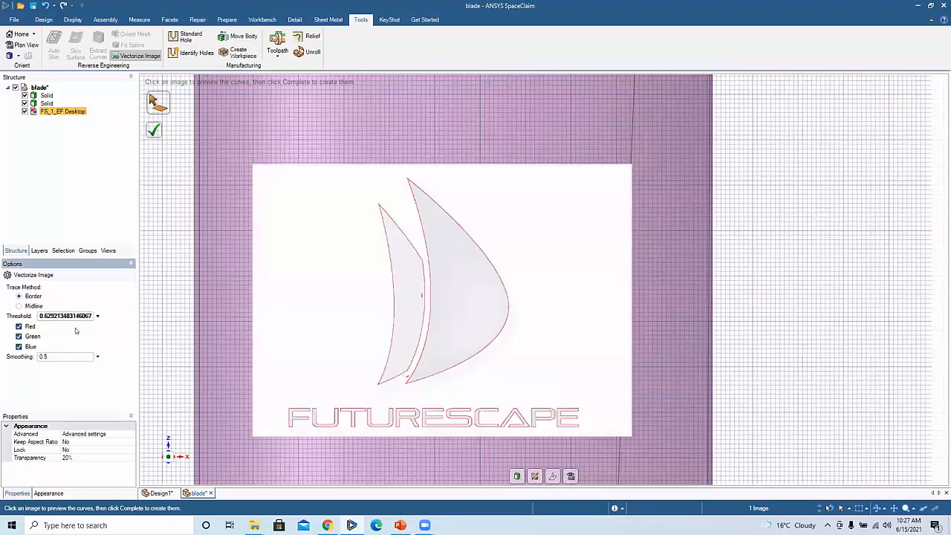
left_click(97, 316)
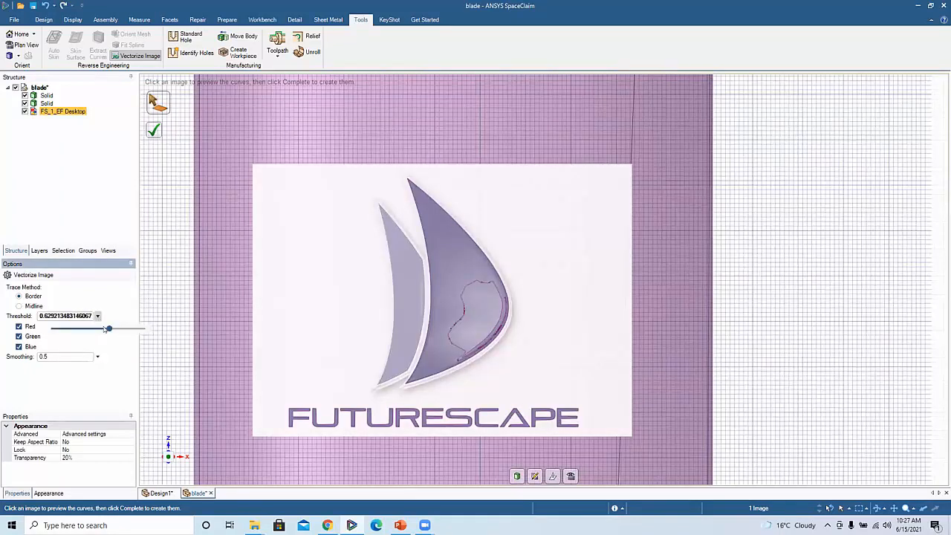
left_click_drag(108, 329, 118, 329)
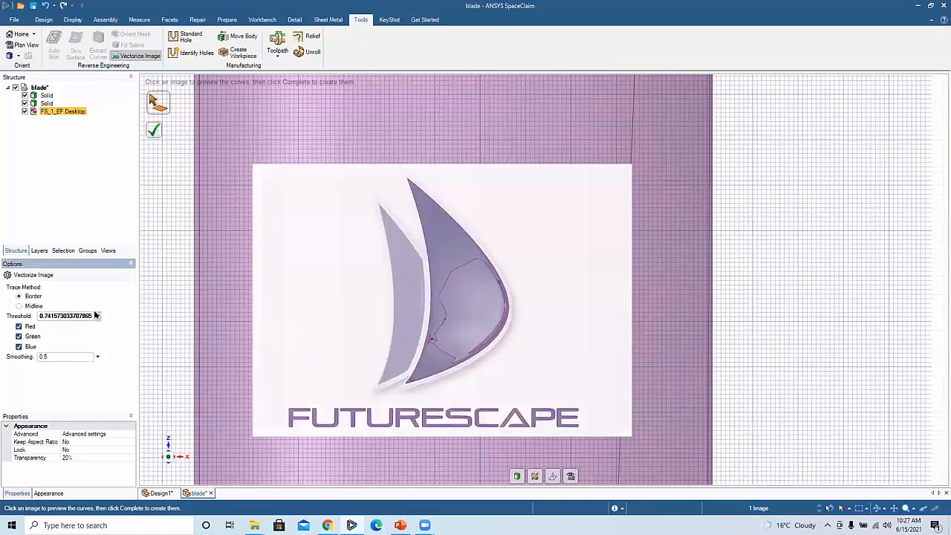
left_click(96, 316)
left_click_drag(120, 329, 102, 330)
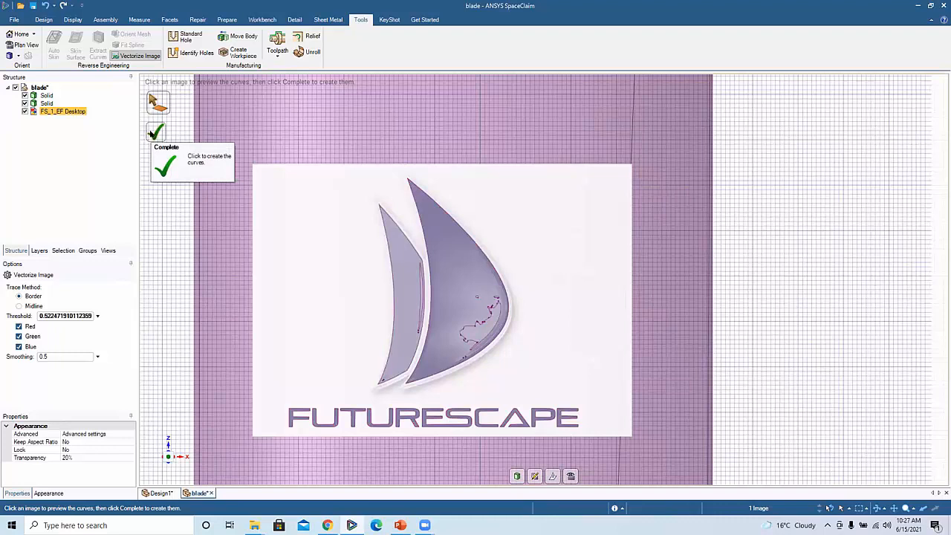
left_click(155, 132)
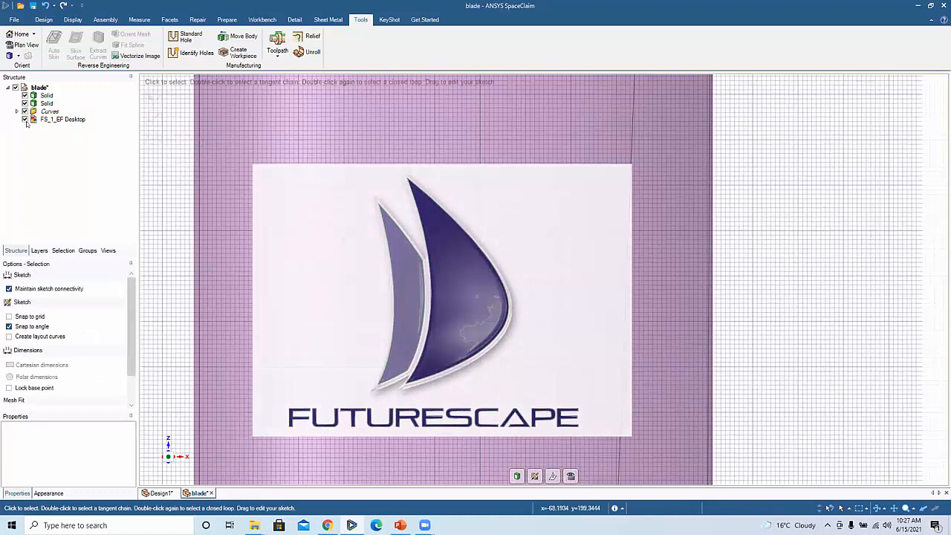
- Hide the logo image and both blade solids, leaving only the vectorized logo curves on display
key("ctrl+h")
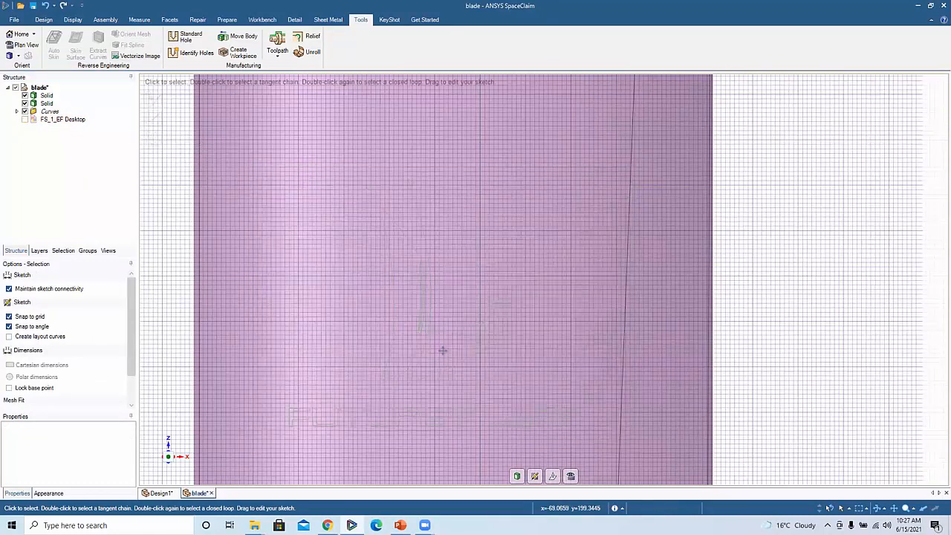
scroll(452, 325, "up", 3)
scroll(513, 363, "down", 3)
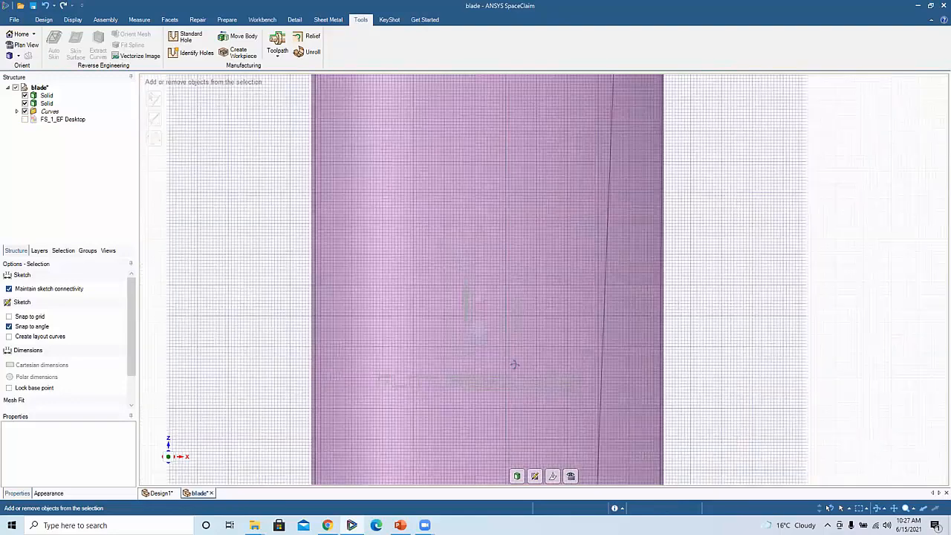
middle_click_drag(474, 301, 513, 348)
scroll(505, 312, "up", 5)
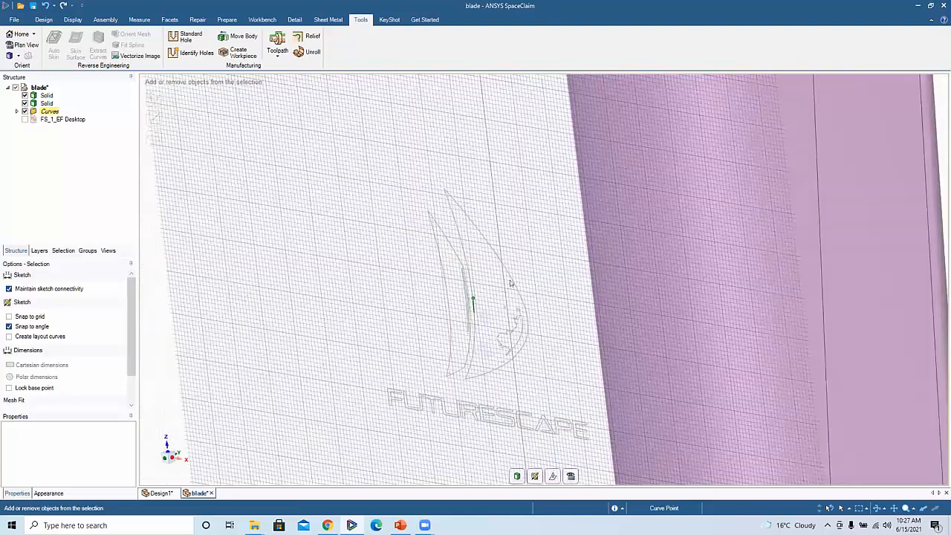
scroll(477, 300, "down", 2)
left_click(381, 386)
scroll(422, 366, "up", 2)
middle_click_drag(422, 364, 423, 365, "ctrl")
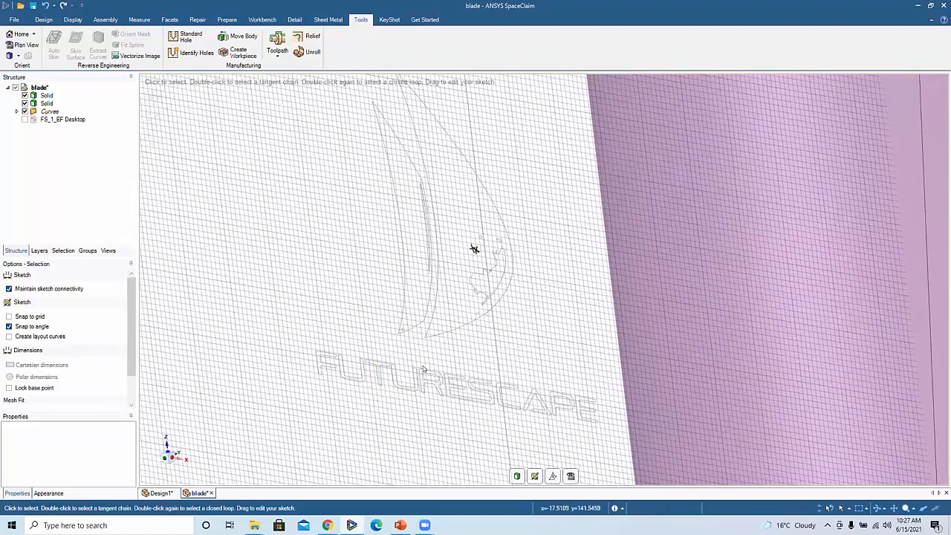
mouse_move(407, 349)
middle_mouse_down("shift")
mouse_move(408, 372)
mouse_move(427, 344)
middle_mouse_up("shift")
middle_click_drag(502, 316, 452, 306)
scroll(456, 317, "down", 3, "ctrl")
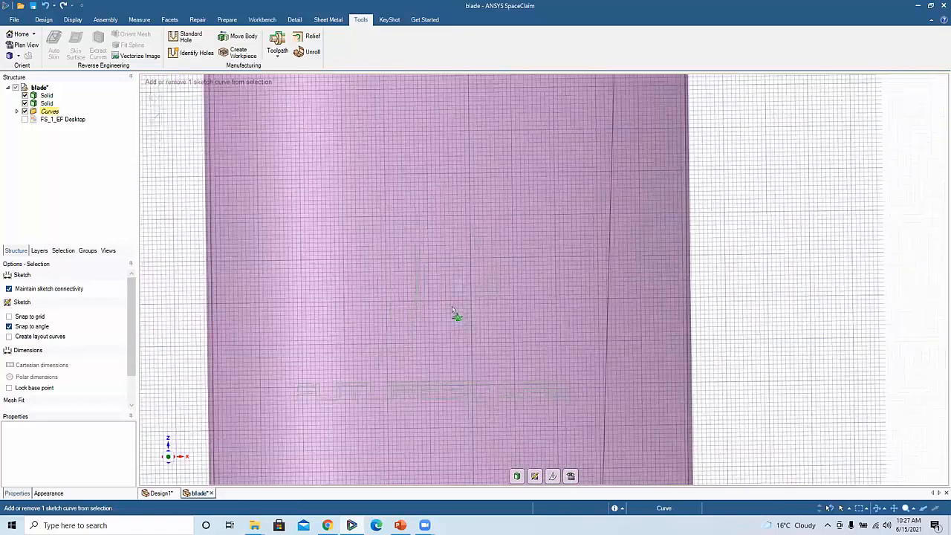
left_click(24, 95)
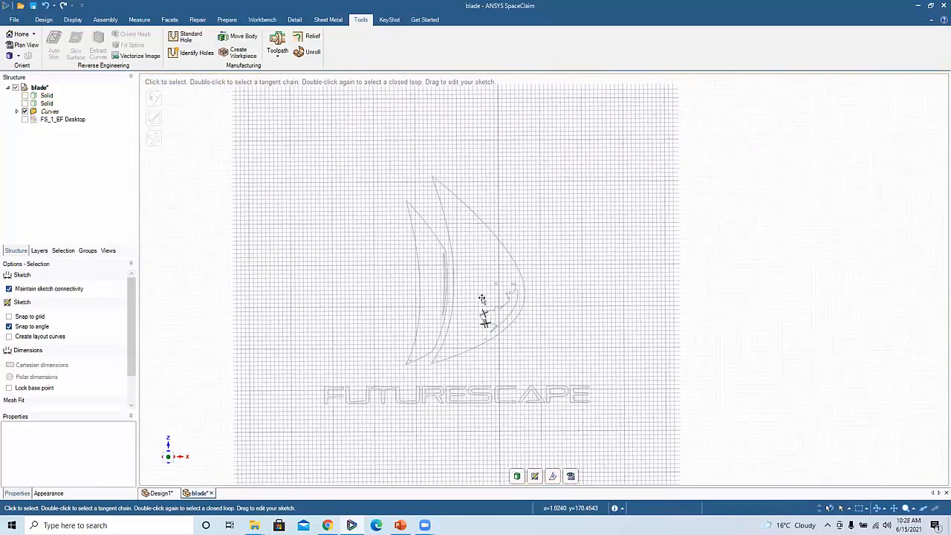
- Delete the jagged stray curves and small loops inside the larger sail's outline
mouse_move(492, 292)
middle_mouse_down("ctrl")
mouse_move(543, 373)
mouse_move(545, 365)
middle_mouse_up("ctrl")
scroll(487, 297, "up", 5)
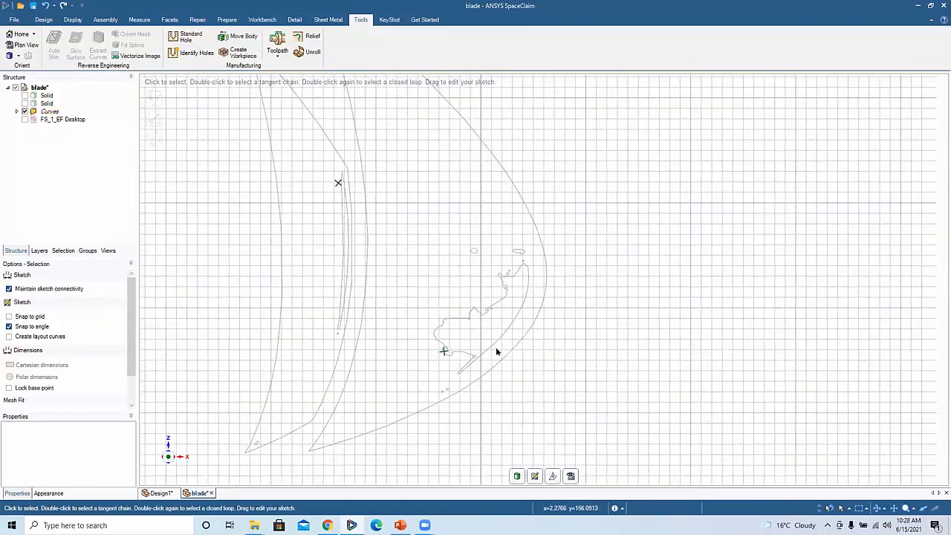
left_click_drag(476, 372, 411, 274)
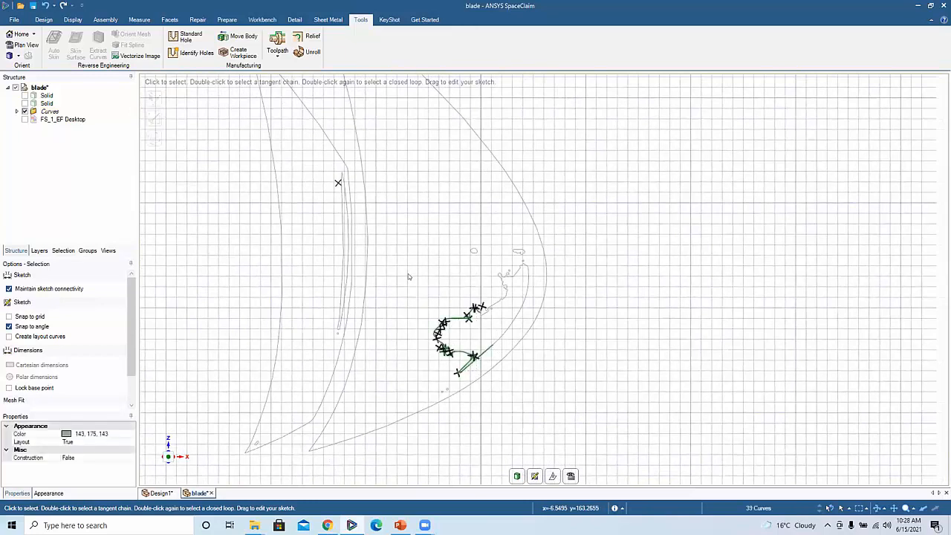
key("Delete")
left_click_drag(517, 336, 449, 242)
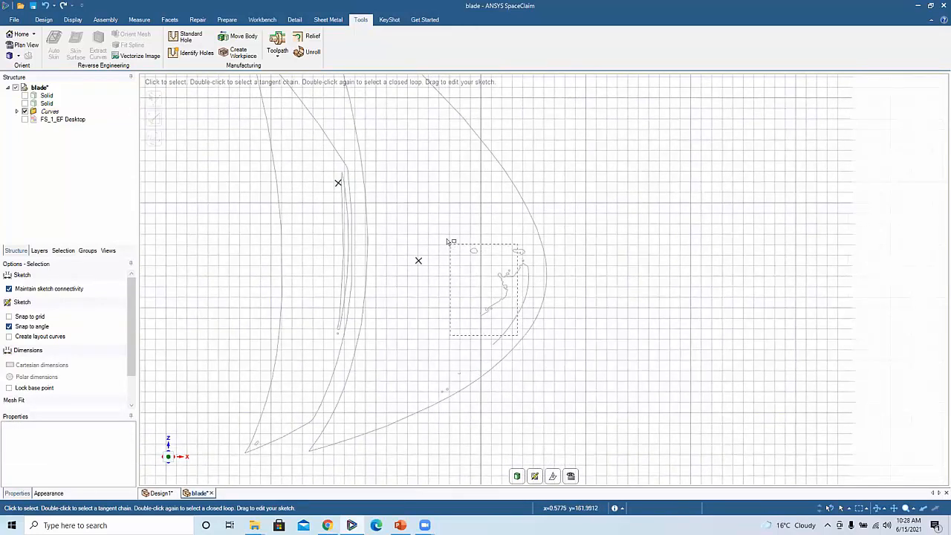
key("Delete")
left_click_drag(532, 307, 501, 250)
key("Delete")
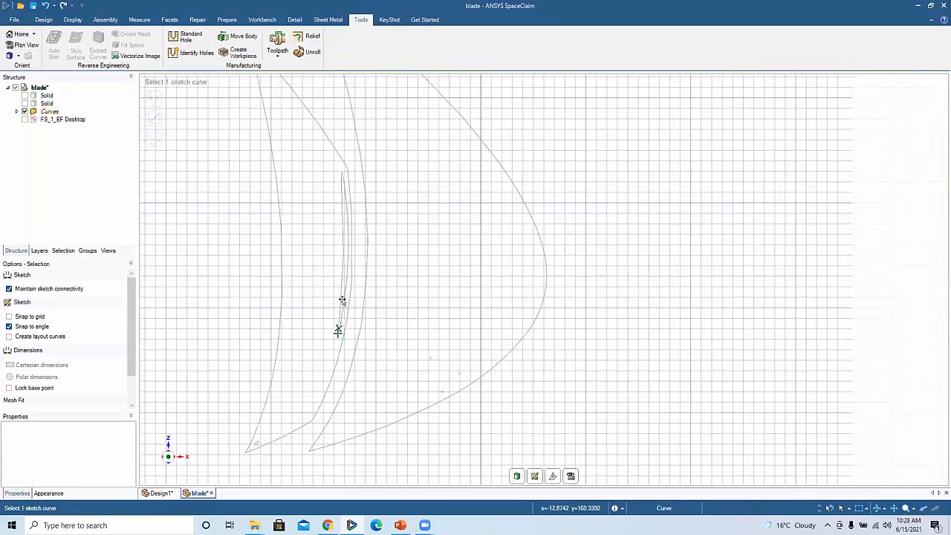
- Delete the thin inner loop of the smaller sail with the speck below it, and the tiny specks inside the larger sail
left_click(338, 186)
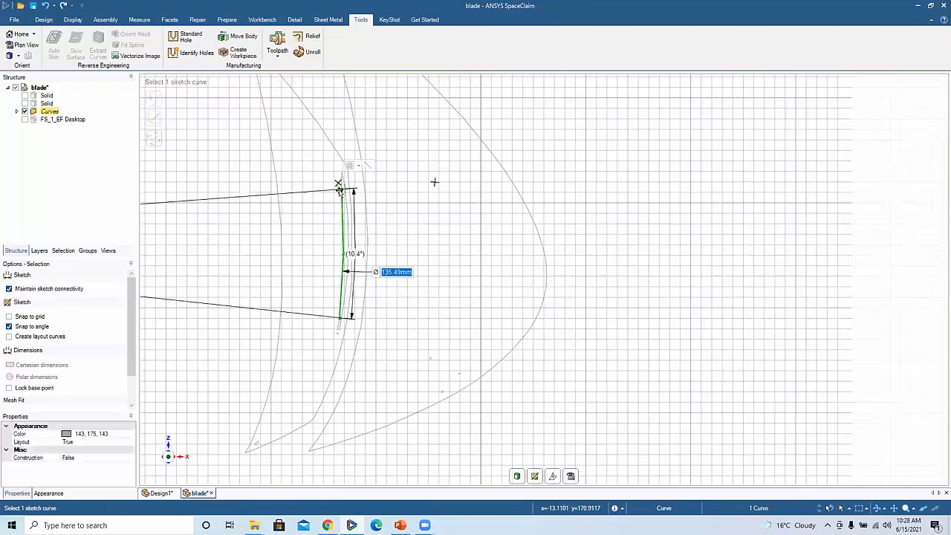
left_click(434, 182)
left_click(342, 218)
left_click(373, 229)
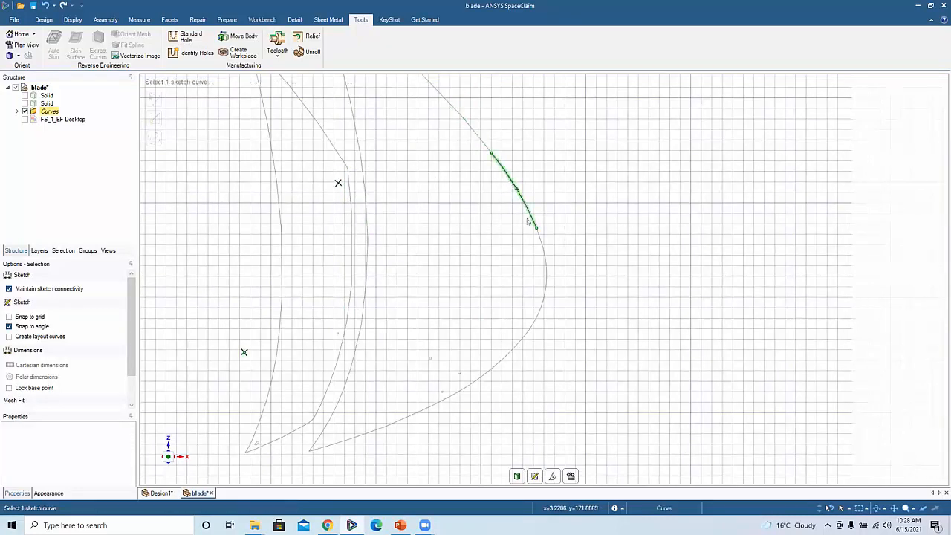
left_click_drag(415, 341, 471, 402)
key("Delete")
left_click_drag(337, 334, 345, 338)
key("Delete")
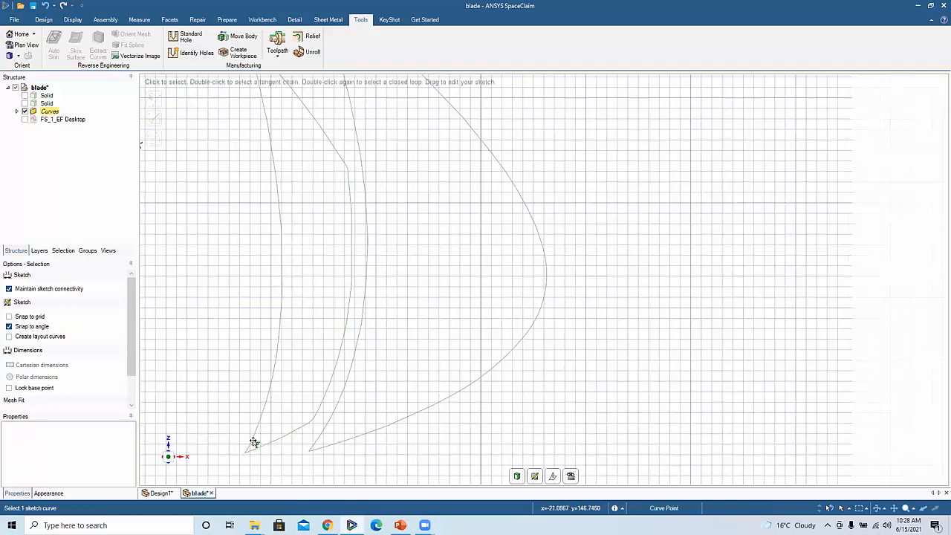
- Delete the small stray curves just inside the lower tip of the smaller sail
mouse_move(255, 443)
middle_mouse_down("ctrl")
mouse_move(340, 426)
mouse_move(308, 491)
middle_mouse_up("ctrl")
middle_click_drag(309, 490, 407, 465, "shift")
middle_click_drag(364, 391, 339, 426, "ctrl")
left_click(339, 425)
key("Delete")
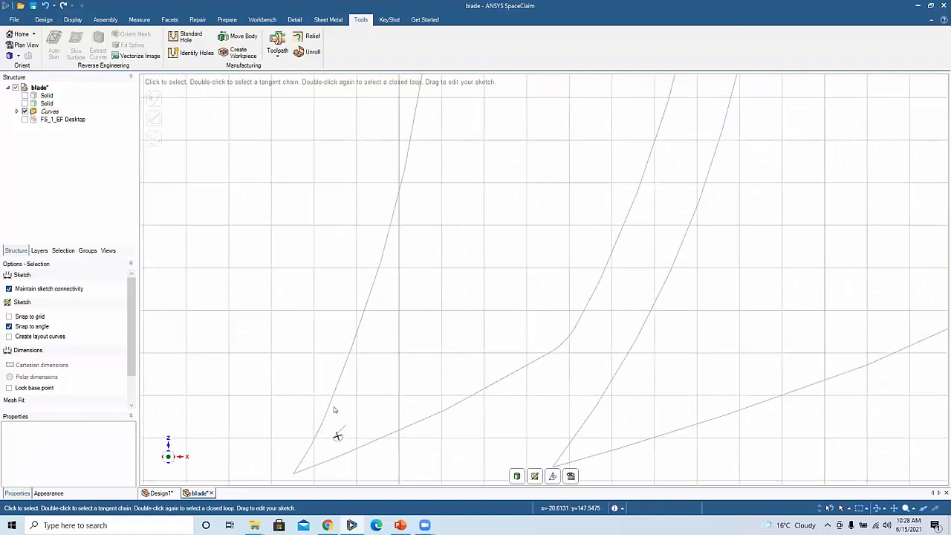
left_click(337, 435)
key("Delete")
left_click(340, 429)
key("Delete")
scroll(409, 404, "down", 10)
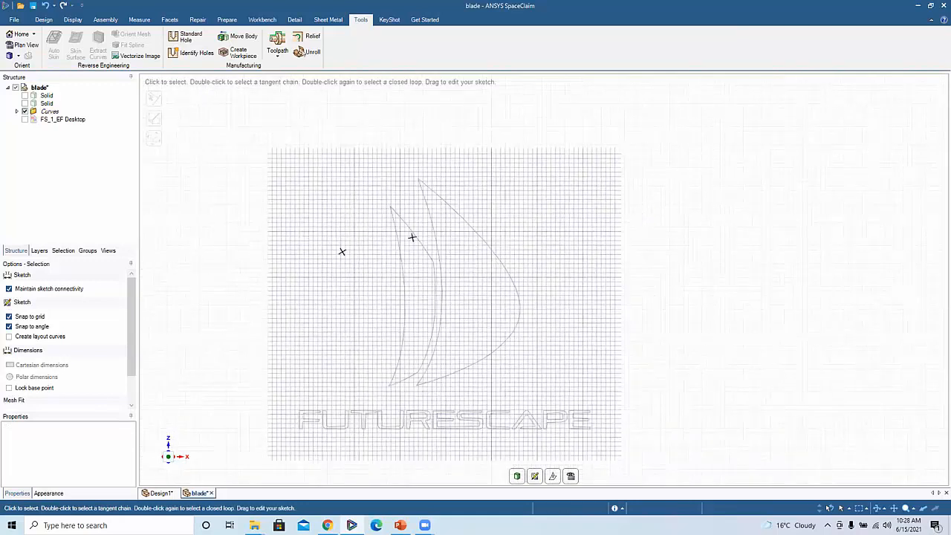
- Check the logo curves for gaps with the Curve Gaps repair tool
left_click(198, 19)
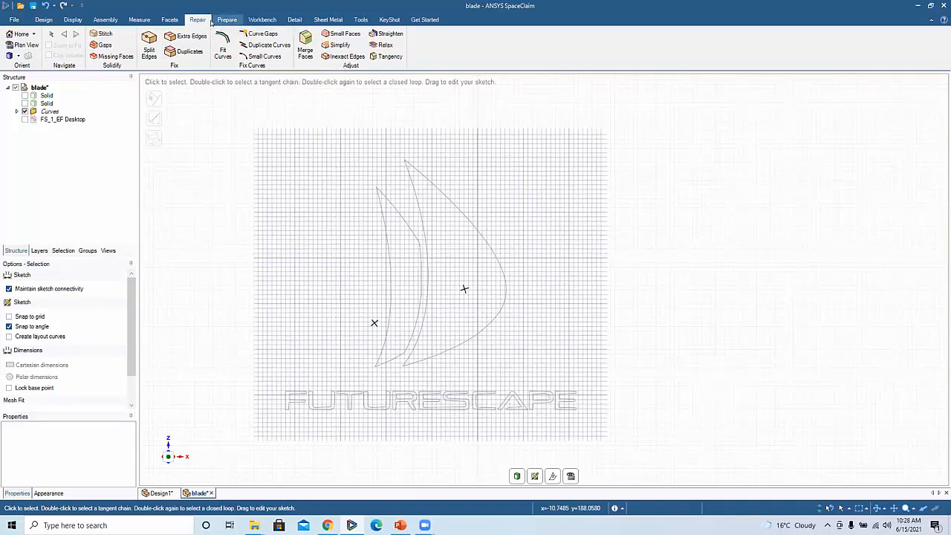
left_click(222, 46)
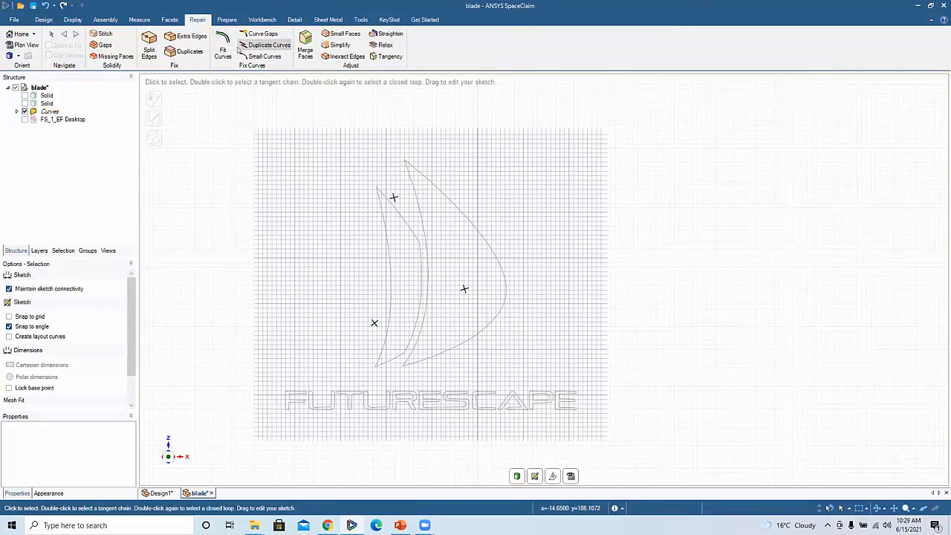
left_click(262, 33)
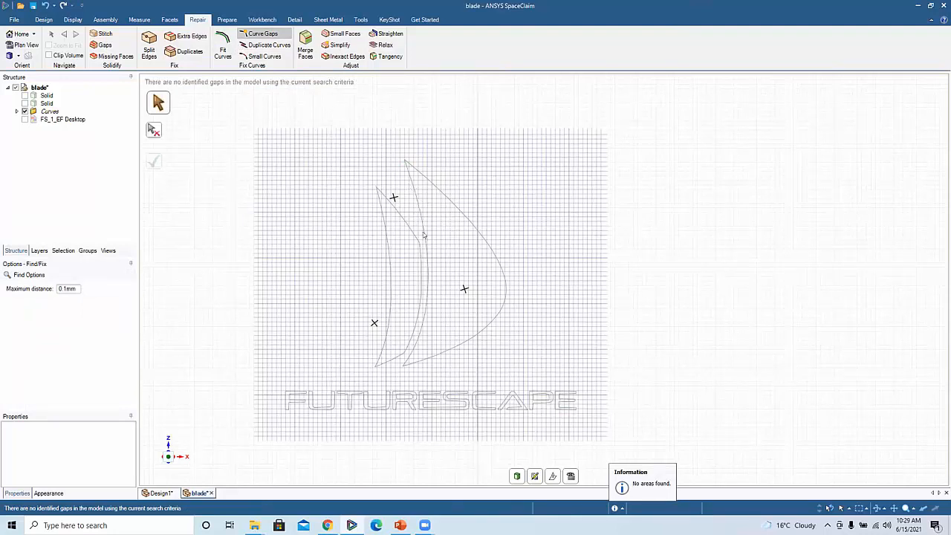
- Fit the curves of both sail outlines with splines only, using a maximum distance of 0.36 mm
left_click(223, 46)
left_click_drag(262, 136, 615, 425)
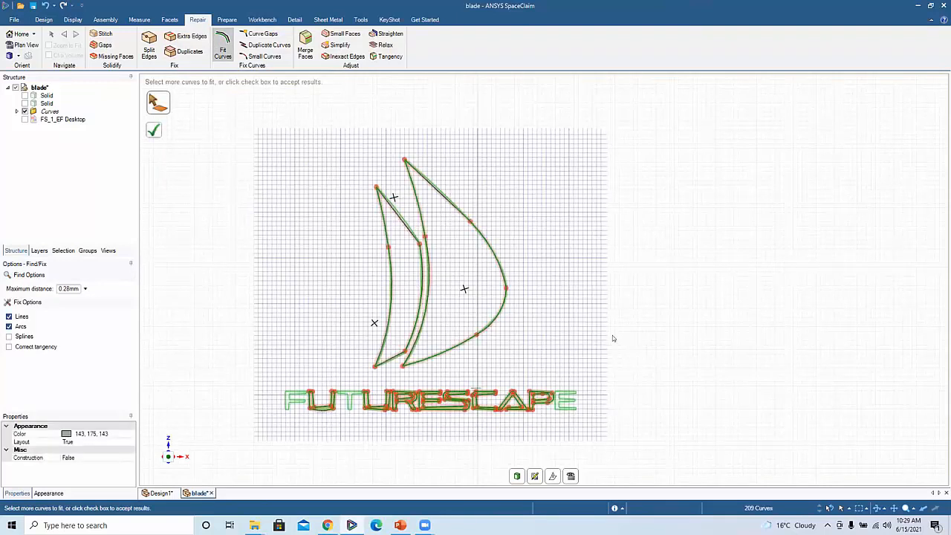
left_click(526, 332)
left_click_drag(300, 117, 539, 373)
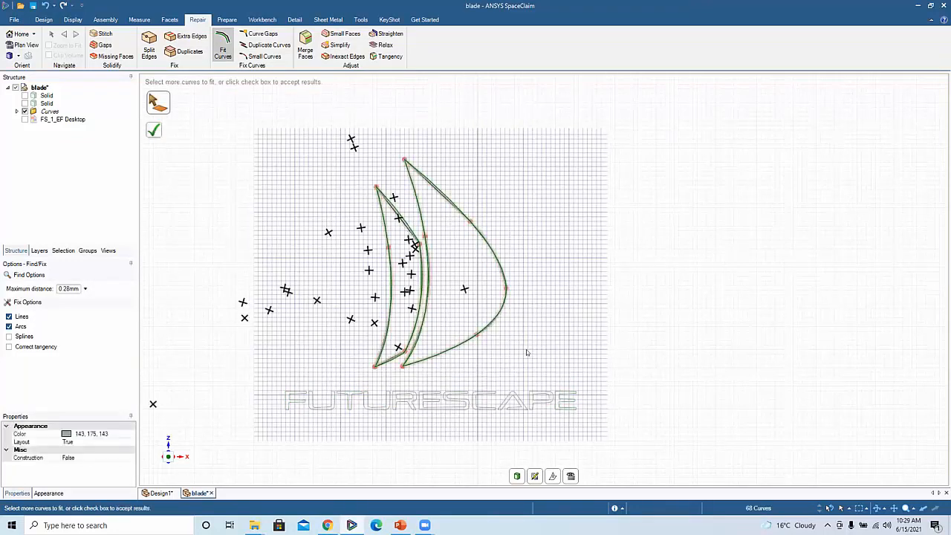
left_click(9, 336)
left_click_drag(71, 373, 93, 361)
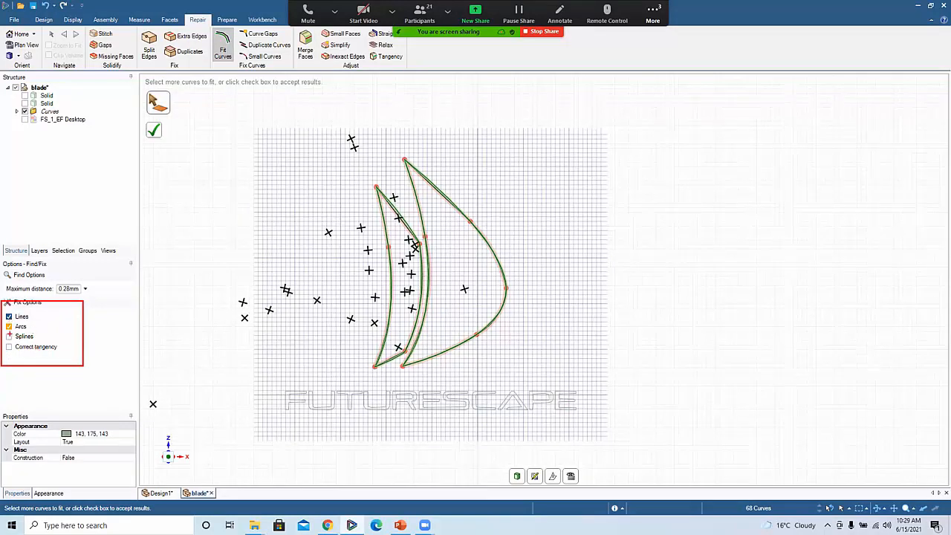
left_click(9, 336)
left_click(9, 317)
left_click(84, 288)
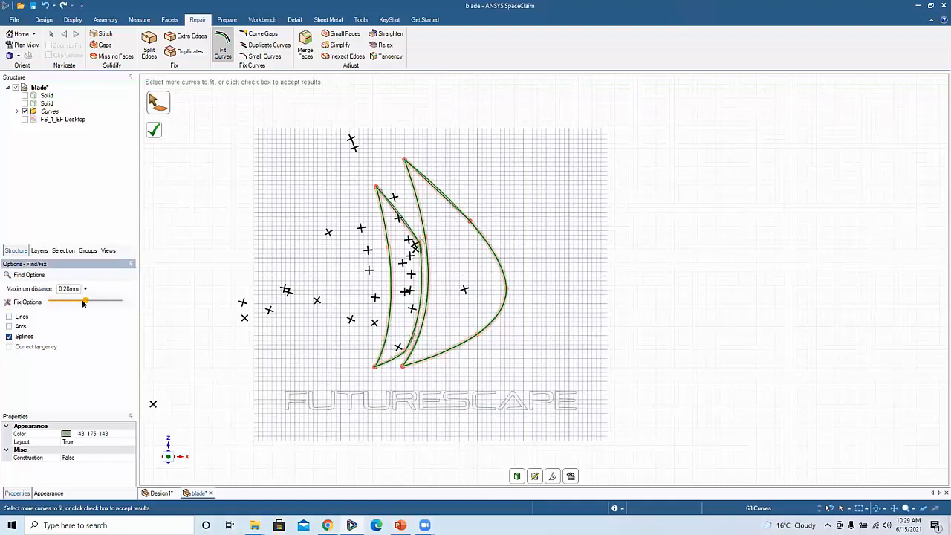
mouse_move(85, 301)
left_mouse_down()
mouse_move(186, 300)
mouse_move(96, 304)
left_mouse_up()
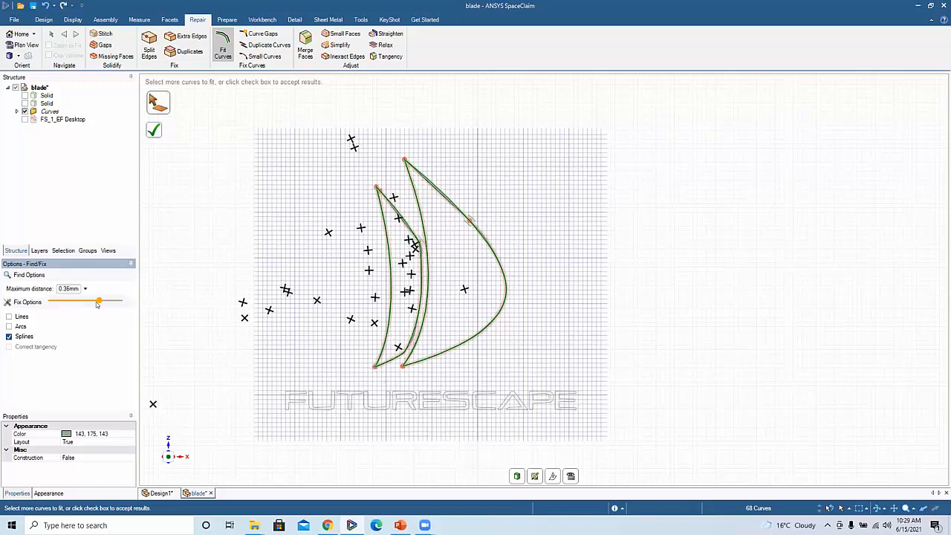
left_click(153, 130)
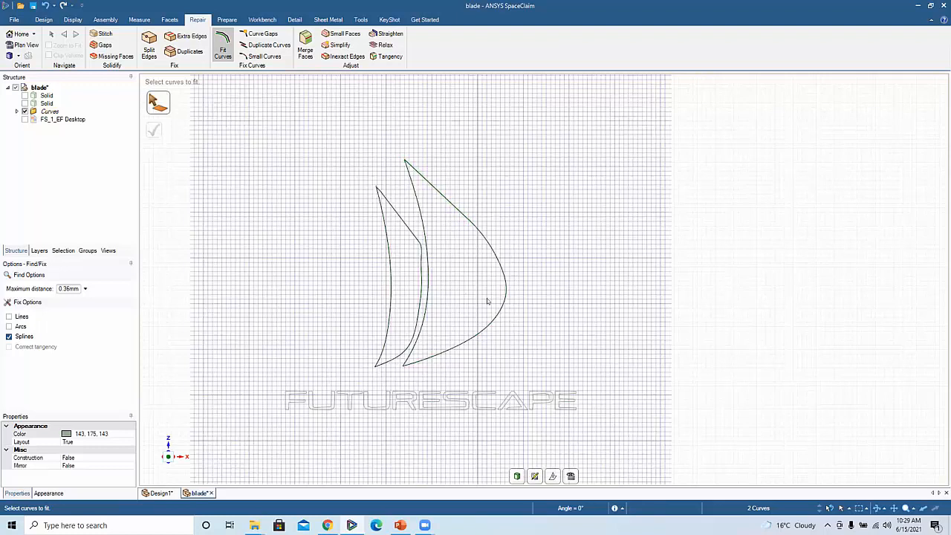
- Choose all FUTURESCAPE lettering curves for fitting and allow lines and arcs instead of splines
middle_click_drag(488, 299, 474, 256, "shift")
scroll(215, 342, "up", 3)
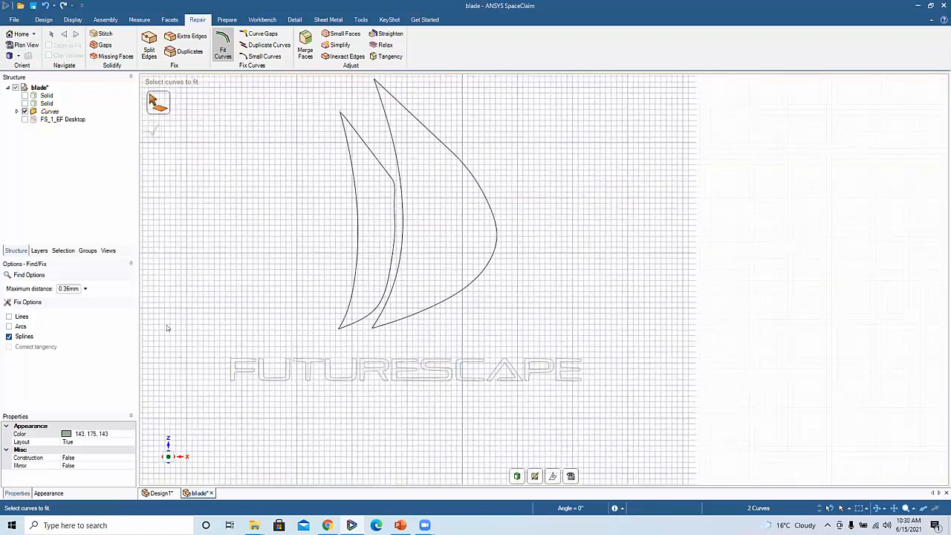
left_click_drag(175, 334, 584, 416)
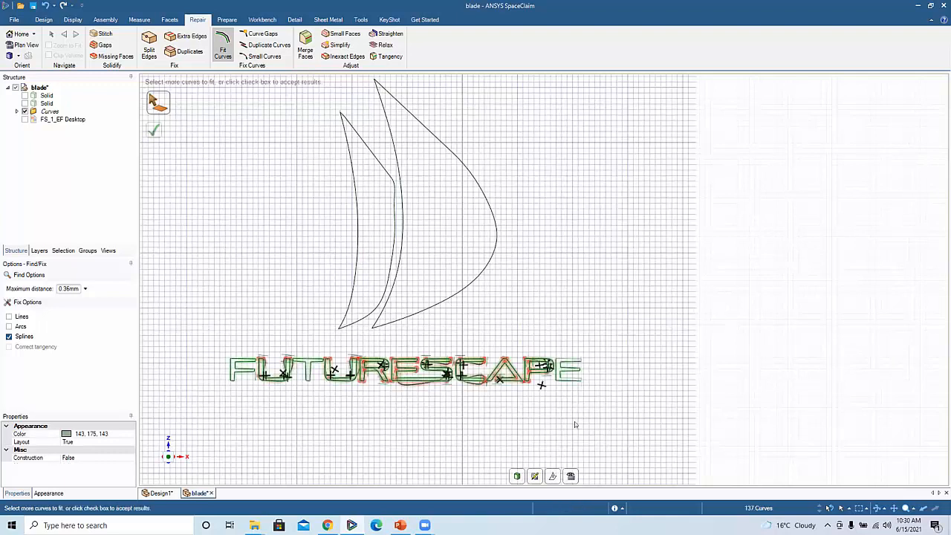
left_click(407, 407)
left_click_drag(200, 346, 630, 395)
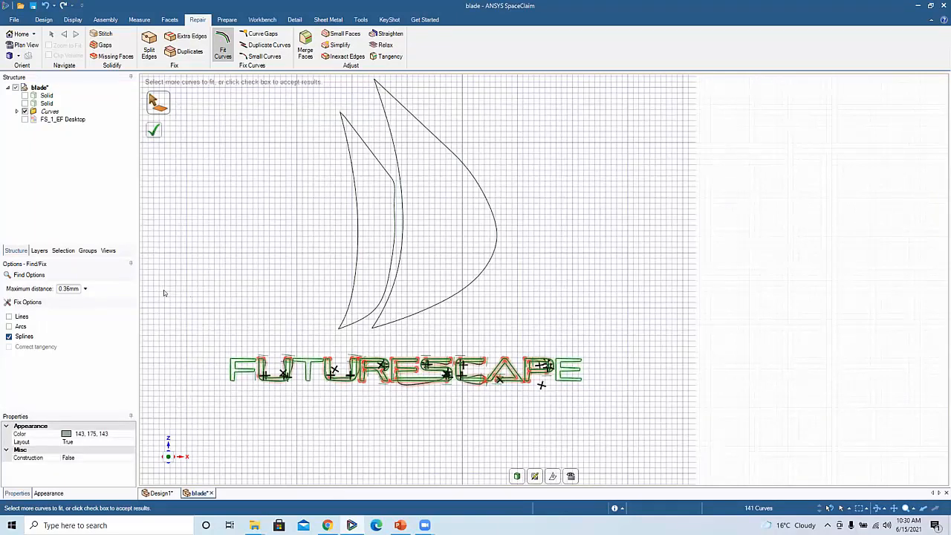
left_click(9, 317)
left_click(9, 326)
left_click(9, 336)
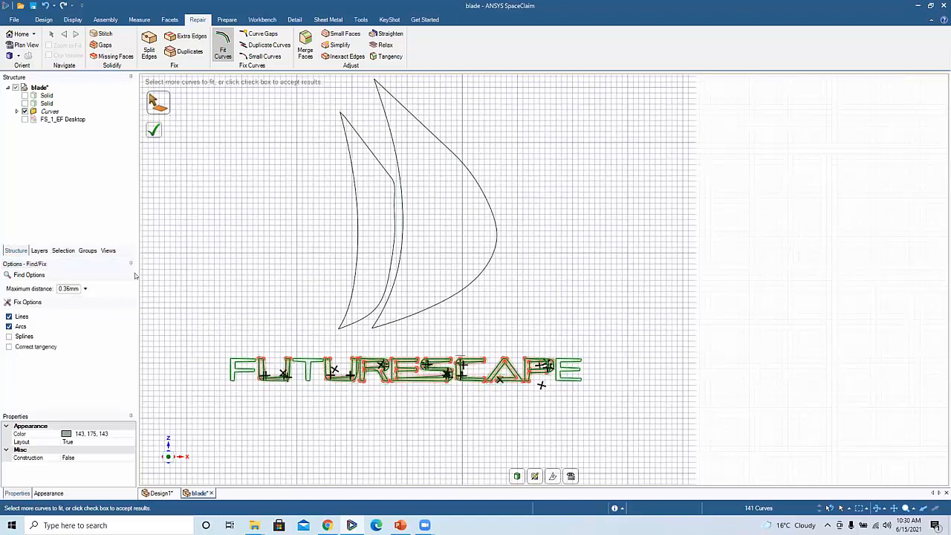
- Lower the maximum distance for the curve fit of the FUTURESCAPE lettering
middle_click_drag(518, 345, 544, 339, "ctrl")
scroll(488, 339, "up", 2)
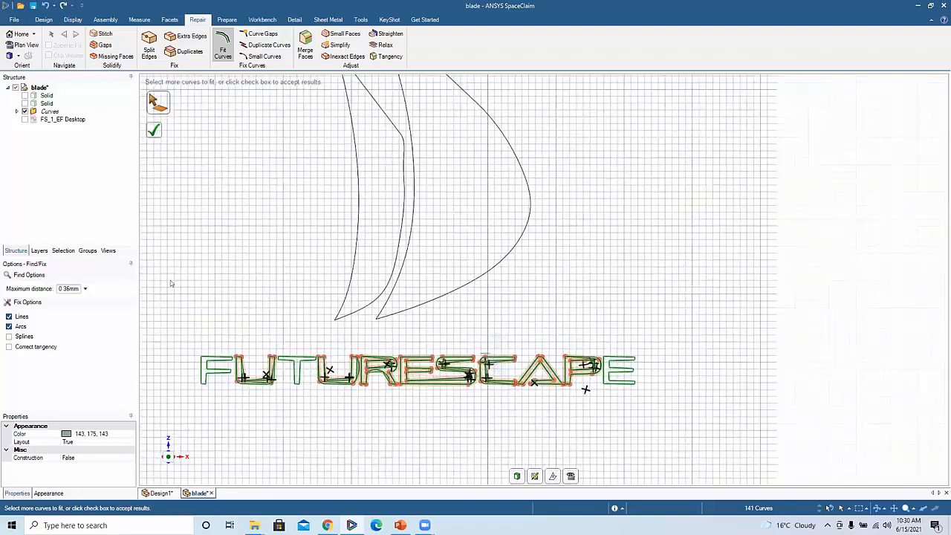
left_click(84, 289)
left_click_drag(89, 300, 36, 302)
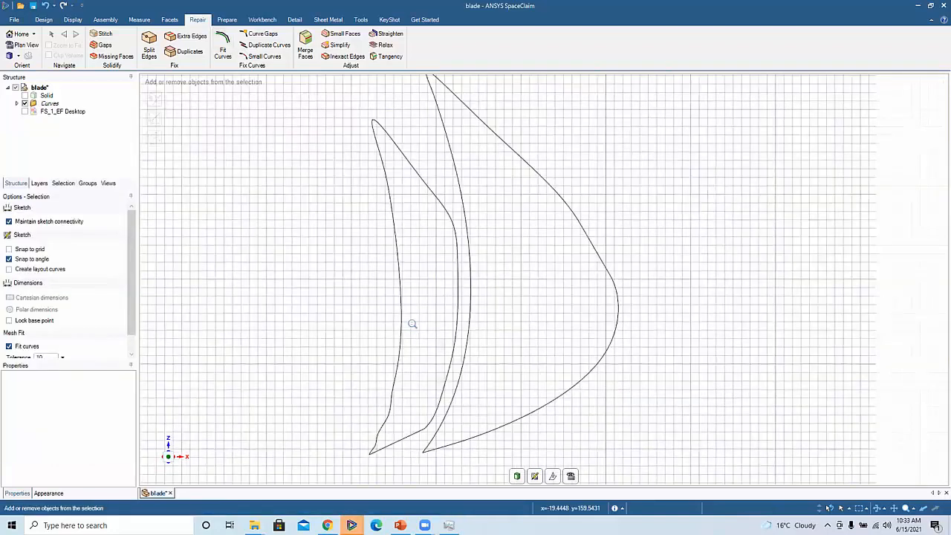
- Show the blade solid behind the logo and switch to 3D mode to turn the closed logo curves into surfaces
scroll(475, 298, "down", 3)
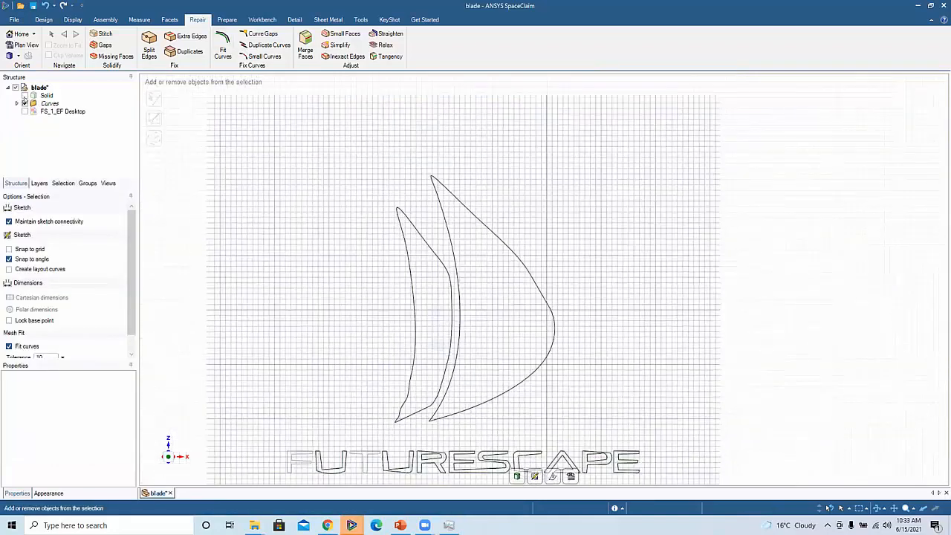
left_click(25, 96)
scroll(371, 264, "down", 3)
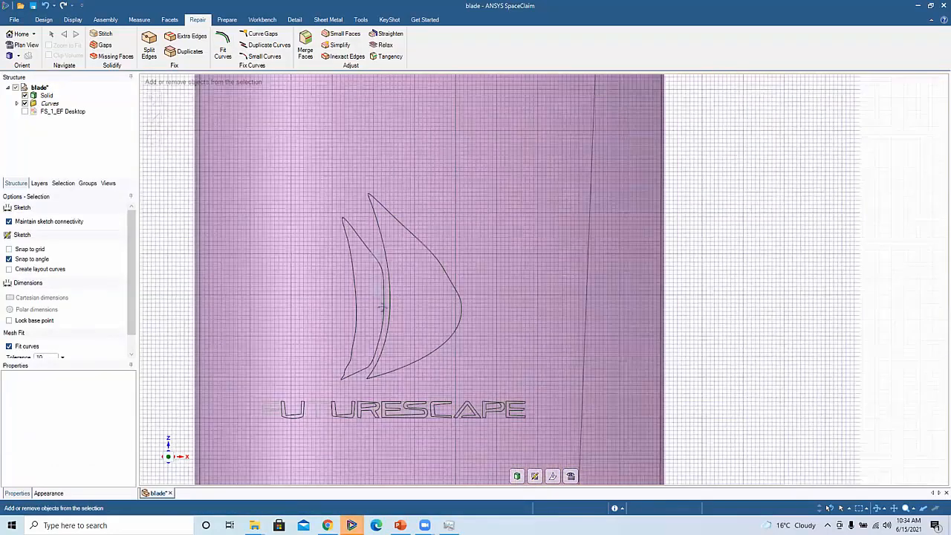
scroll(381, 309, "down", 3)
middle_click_drag(167, 69, 151, 62)
middle_click_drag(382, 257, 315, 254)
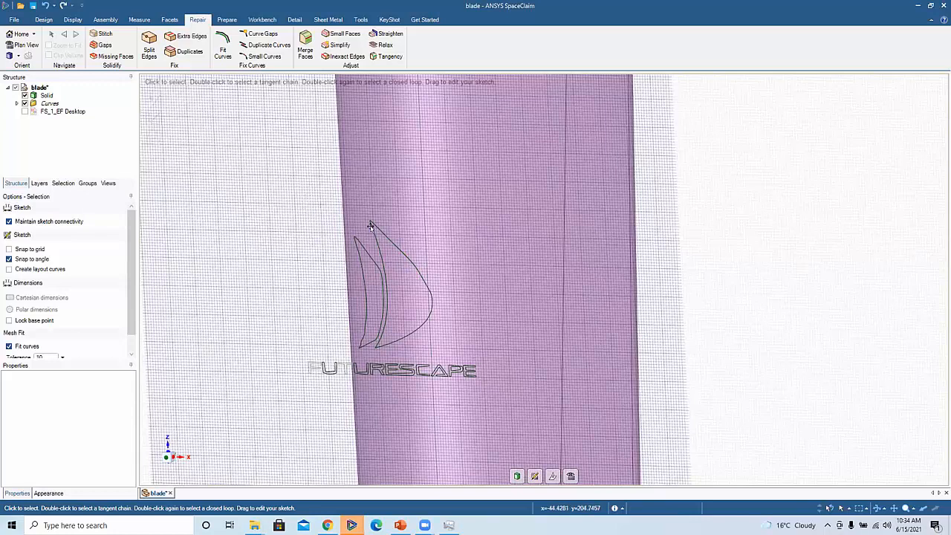
key("d")
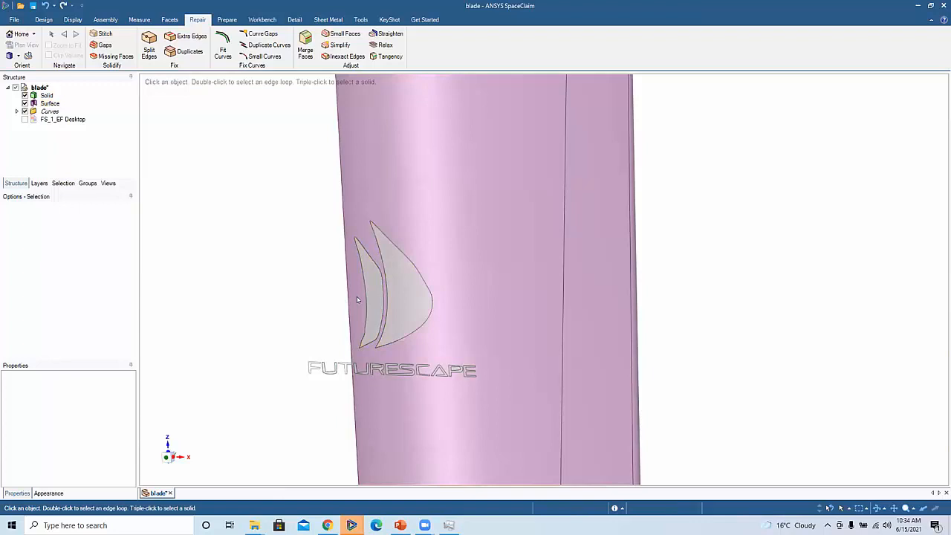
- Delete the filled inner faces of the letters R and P in the FUTURESCAPE lettering
scroll(378, 364, "up", 5)
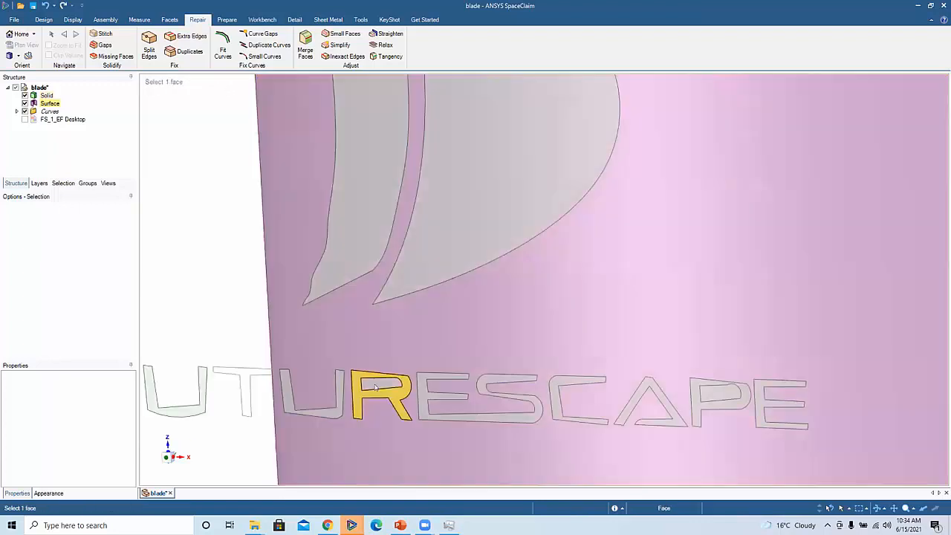
left_click(376, 385)
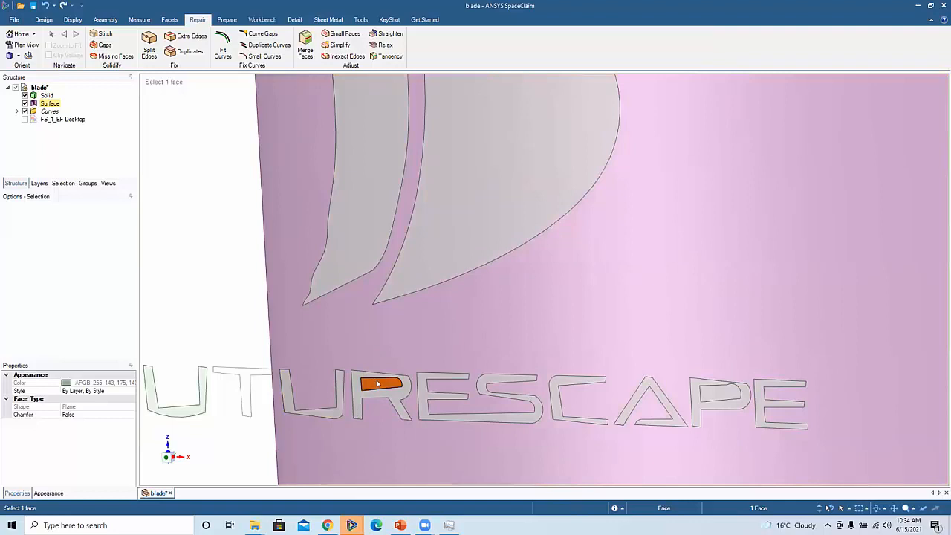
key("Delete")
left_click(733, 396)
key("Delete")
middle_click_drag(342, 398, 371, 355, "ctrl")
scroll(363, 362, "up", 5)
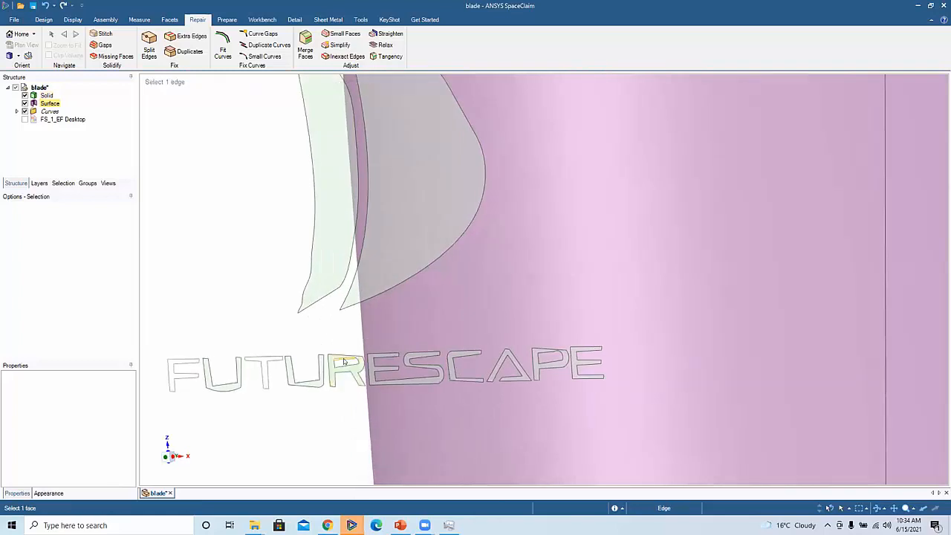
scroll(436, 376, "down", 4)
middle_click_drag(436, 375, 364, 271)
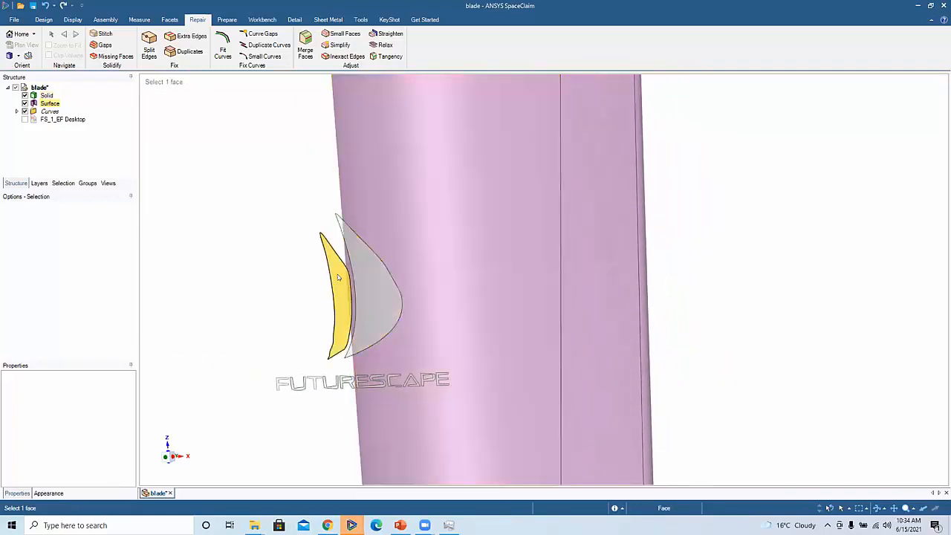
scroll(297, 372, "down", 2)
middle_click_drag(296, 372, 293, 371, "shift")
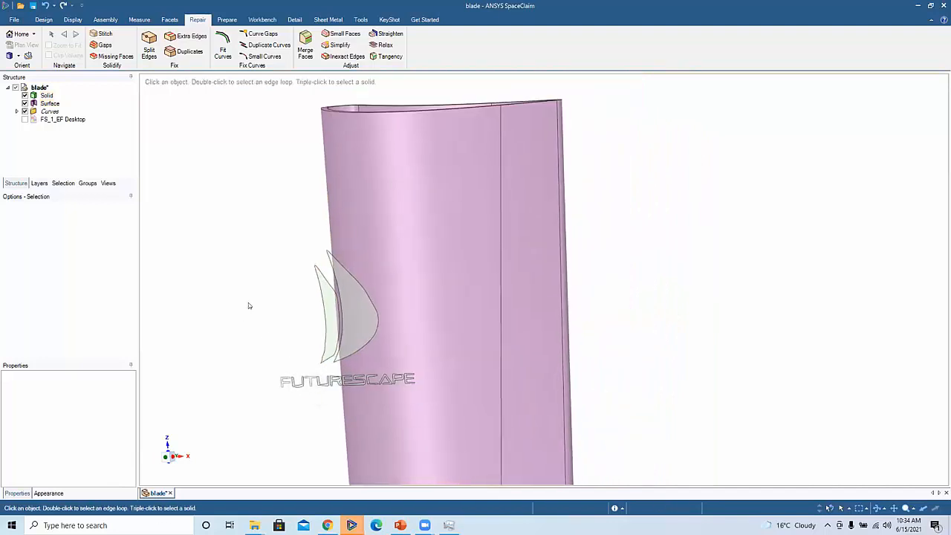
left_click(43, 19)
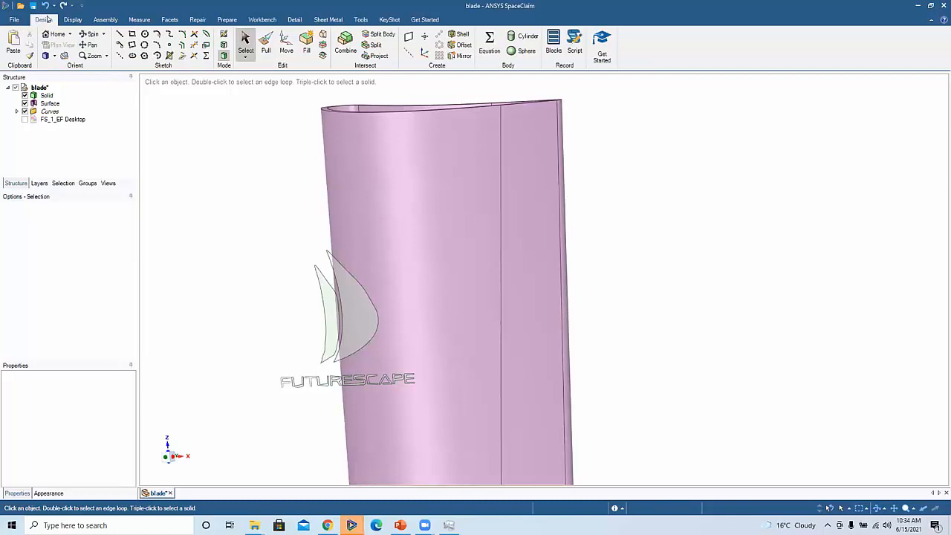
left_click(383, 55)
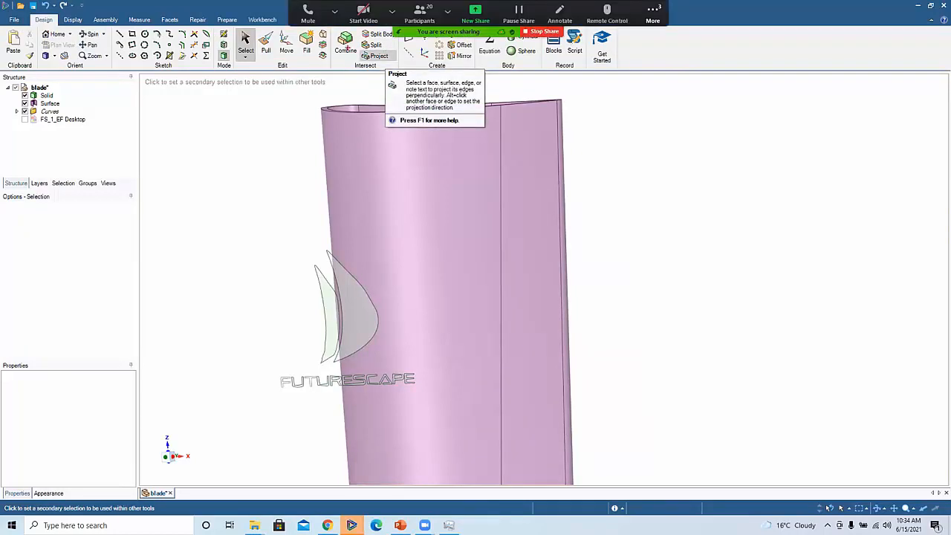
left_click_drag(416, 60, 510, 59)
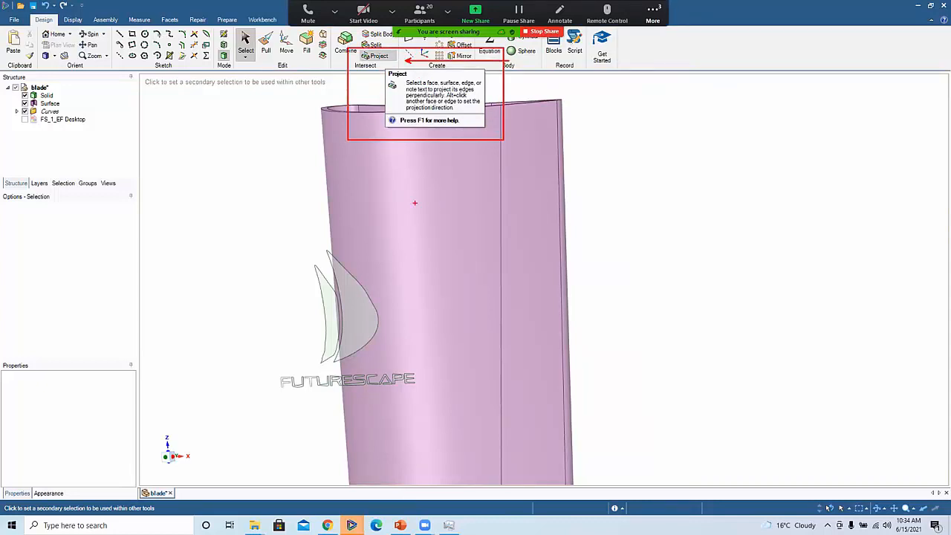
key("Escape")
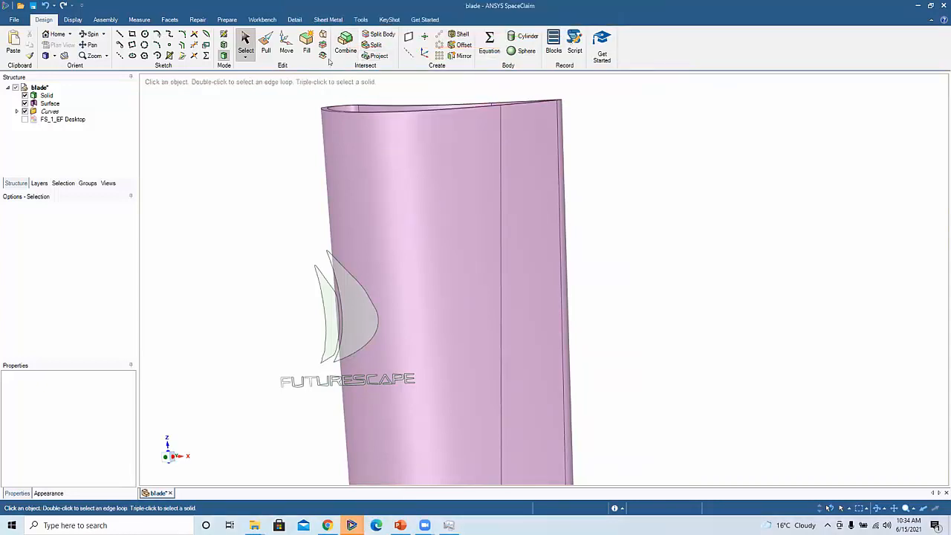
left_click(377, 56)
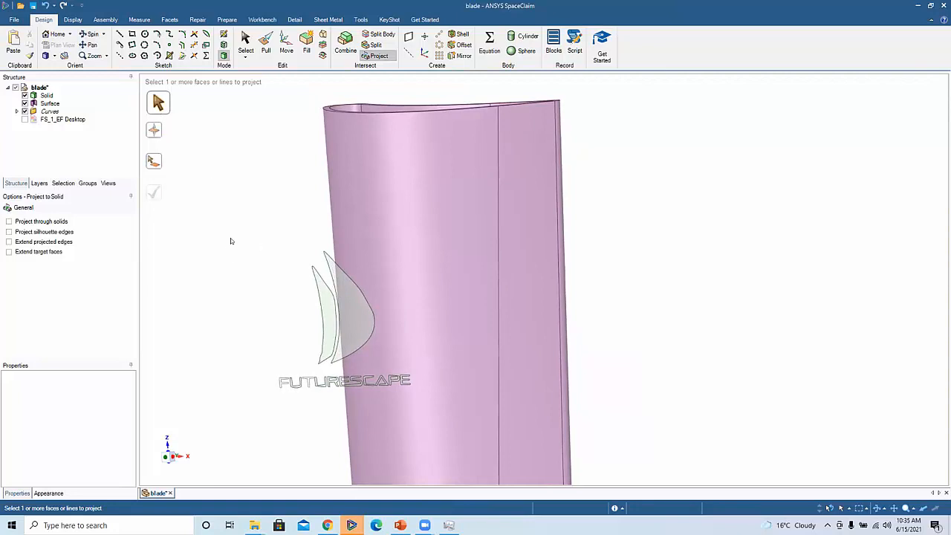
left_click_drag(224, 228, 446, 421)
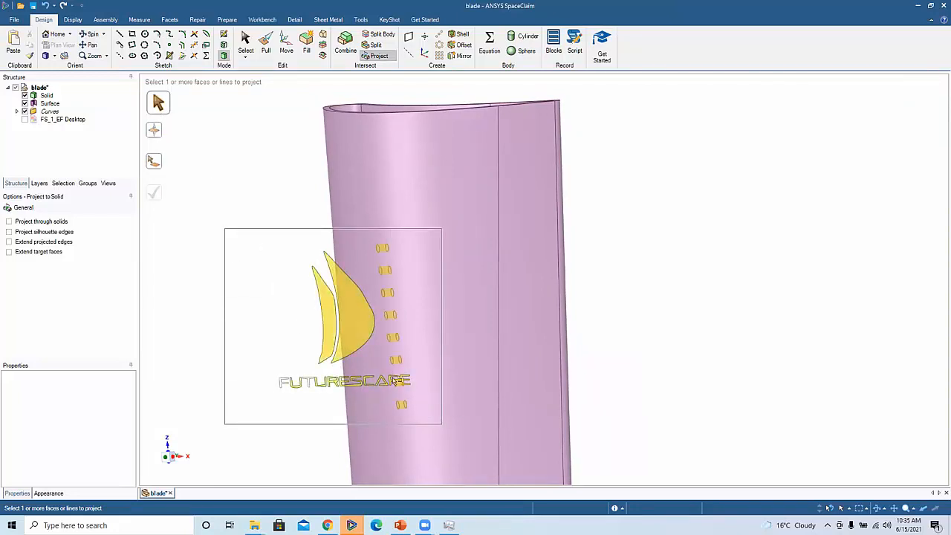
key("Escape")
- Fill the outlines of the letters T and F in the FUTURESCAPE lettering to make them surfaces
middle_click_drag(213, 318, 190, 311)
left_click_drag(191, 231, 356, 445)
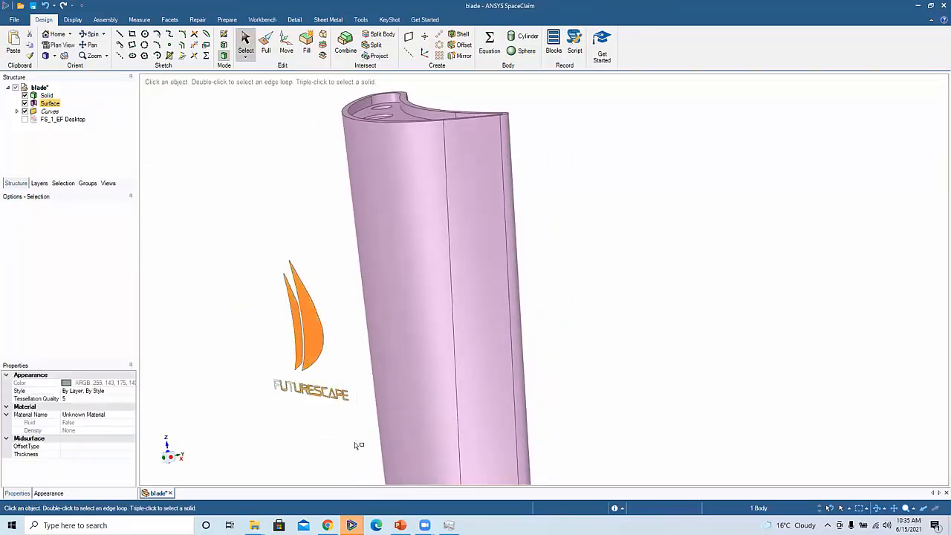
scroll(279, 385, "up", 5)
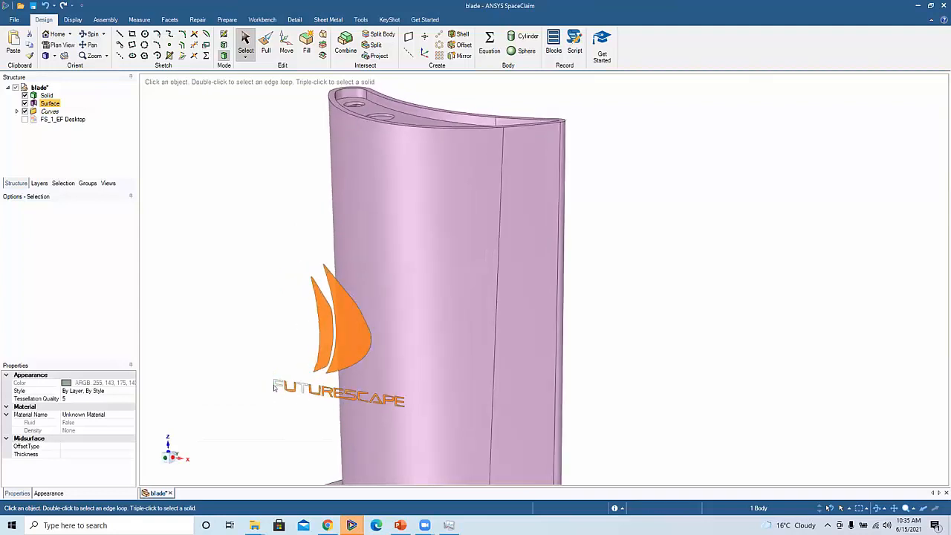
middle_click_drag(322, 384, 299, 371, "shift")
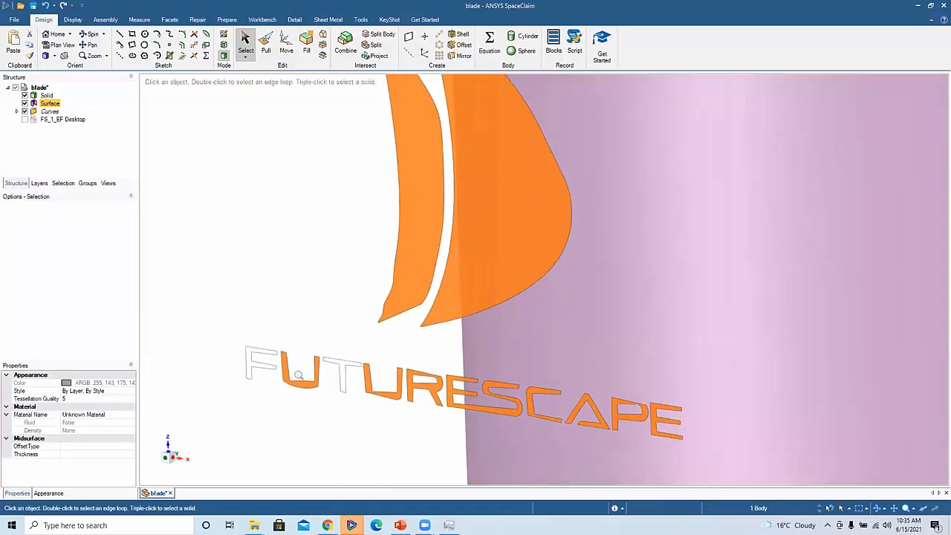
scroll(297, 366, "up", 5)
left_click(424, 370)
left_click(421, 356)
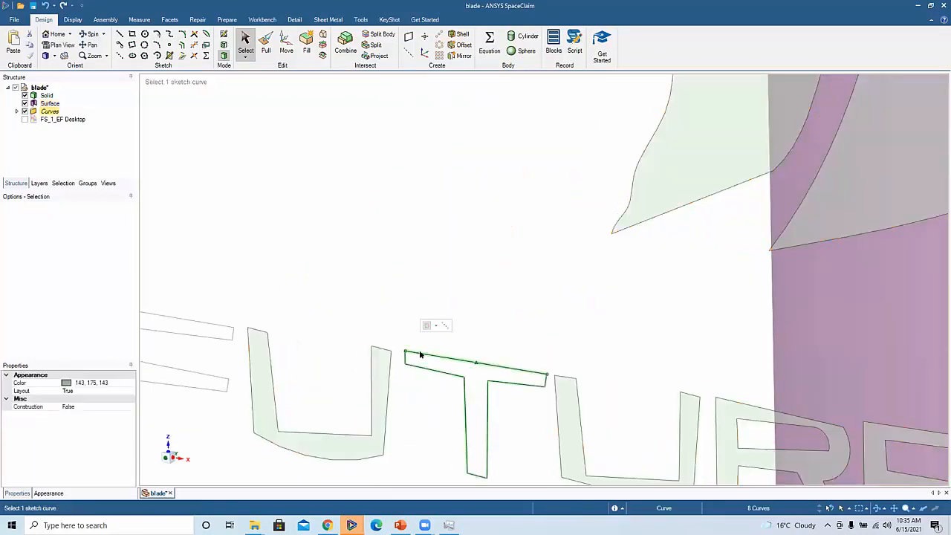
key("f")
left_click(217, 326)
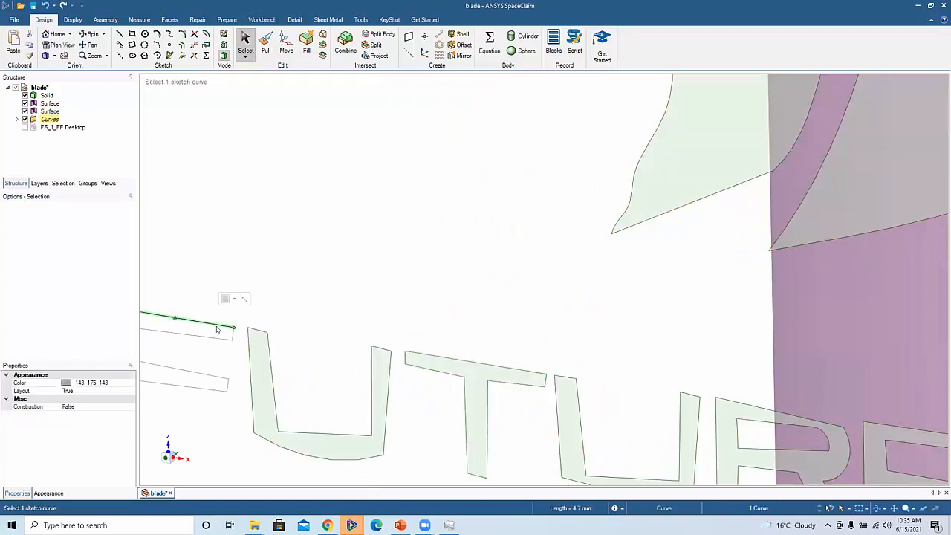
- Project all sail and lettering surfaces onto the blade and start choosing the faces that limit the projection
middle_click_drag(264, 287, 367, 340, "ctrl")
middle_click_drag(439, 334, 379, 360)
middle_click_drag(379, 360, 308, 359, "shift")
left_click_drag(196, 152, 452, 470)
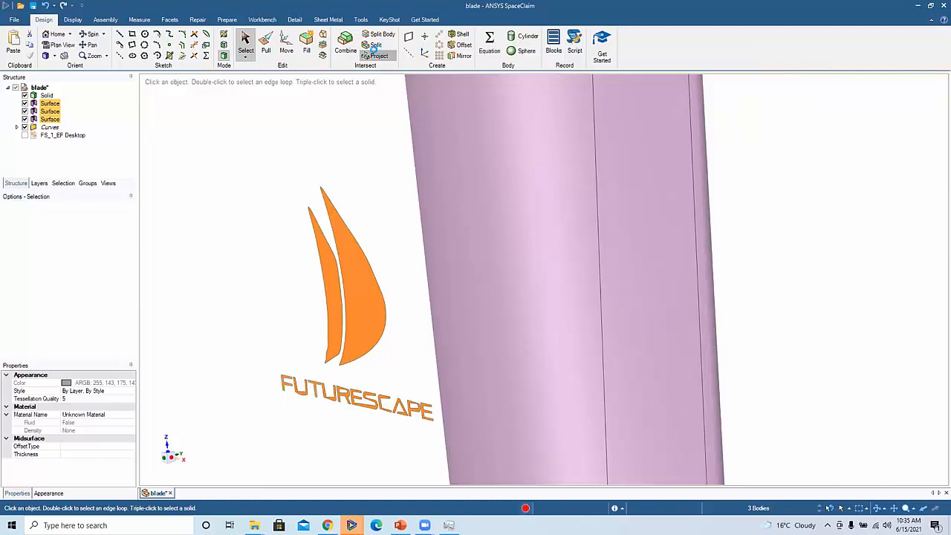
left_click(378, 56)
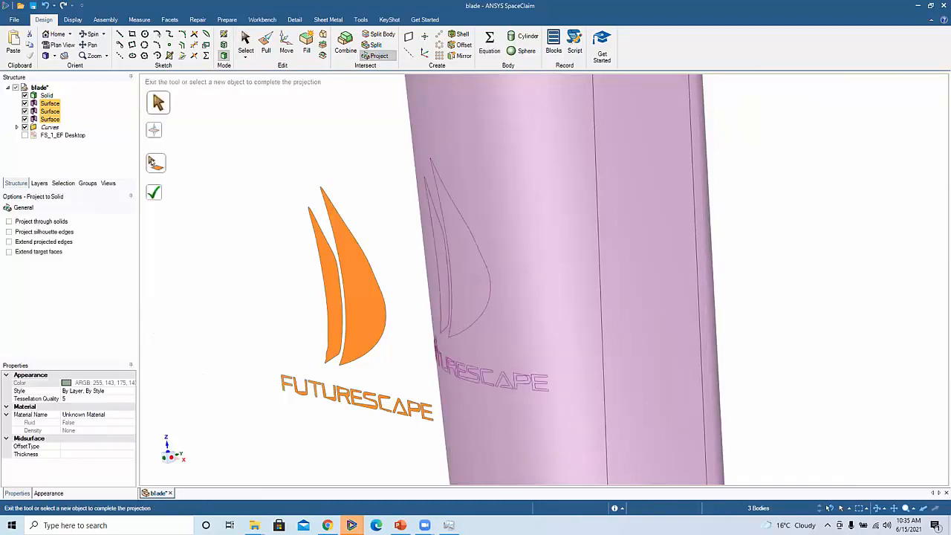
left_click(154, 164)
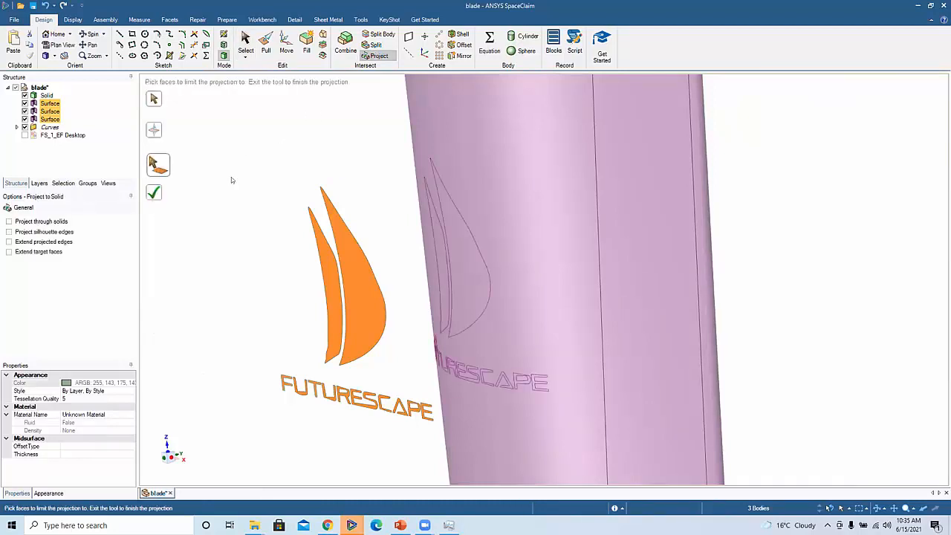
- Project the selected FUTURESCAPE logo surfaces onto only the blade's large convex side face
left_click(491, 196)
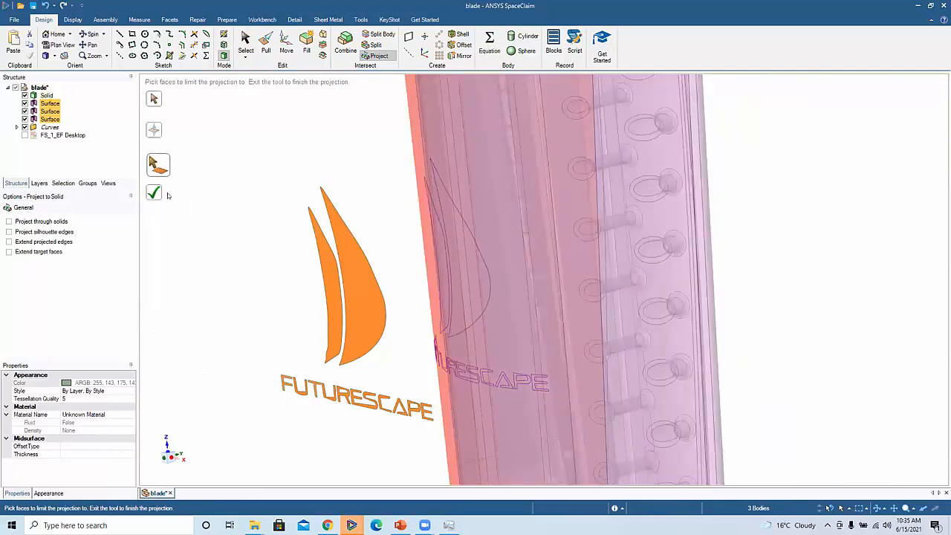
left_click(154, 193)
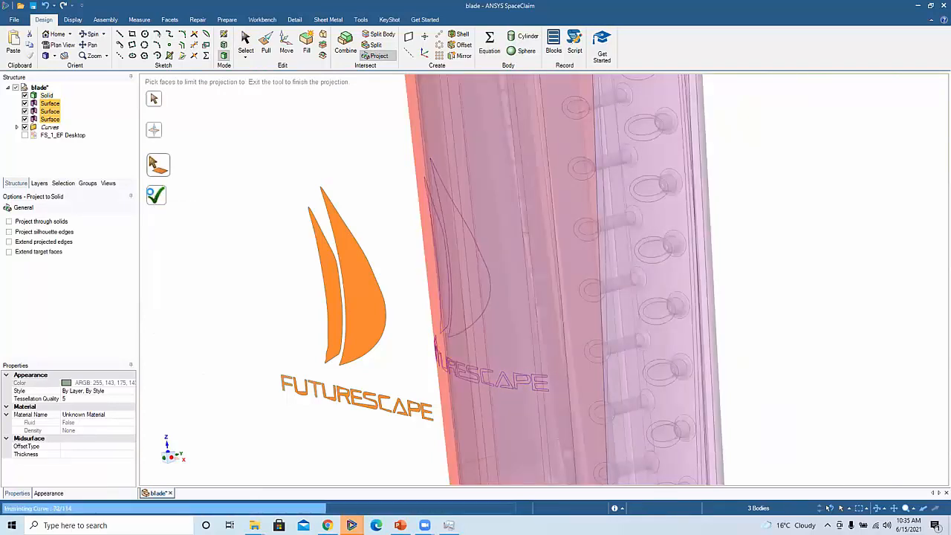
mouse_move(238, 267)
middle_mouse_down()
mouse_move(249, 278)
mouse_move(239, 267)
middle_mouse_up()
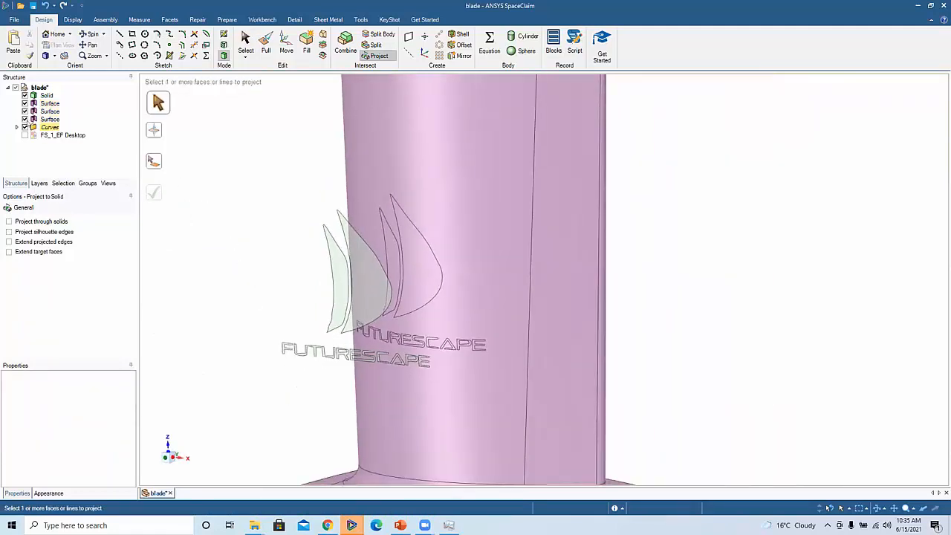
- Hide the three logo surfaces and the Curves folder, leaving only the blade solid displayed
left_click(25, 111)
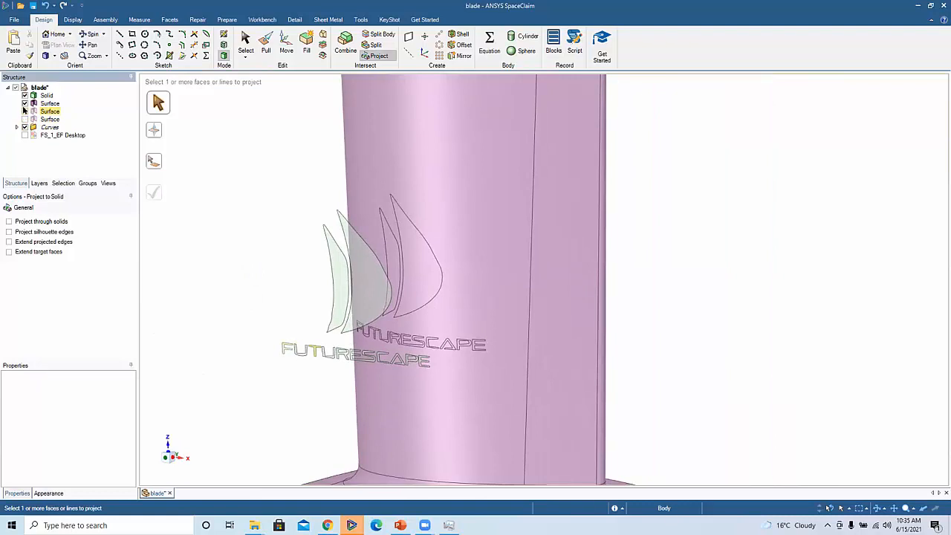
left_click(24, 103)
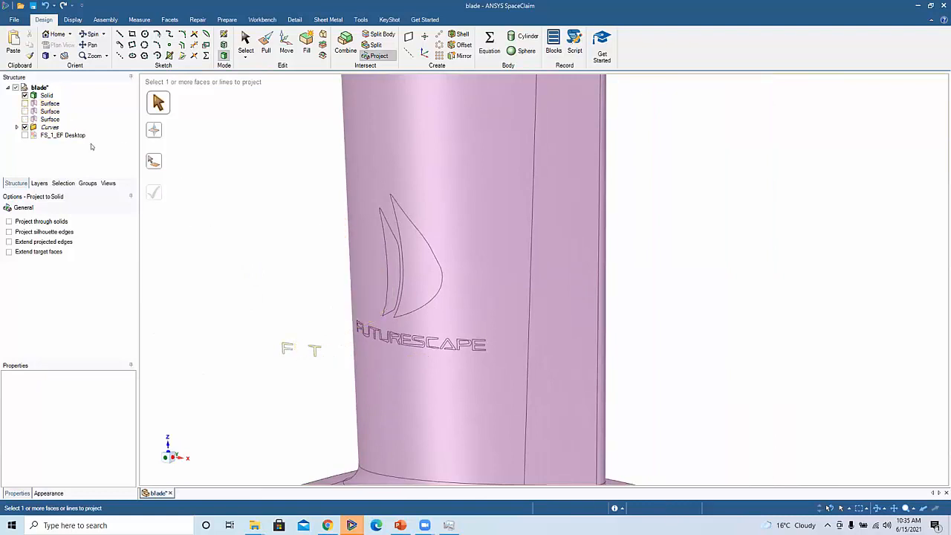
left_click(25, 127)
- Try pulling the logo's larger sail face outward from the blade by about 1.13 mm
scroll(453, 338, "up", 4)
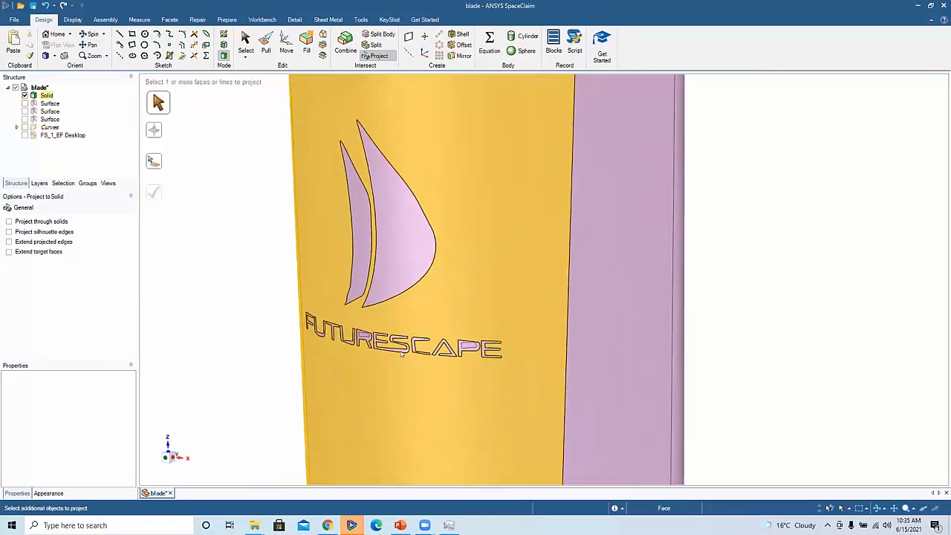
left_click(266, 45)
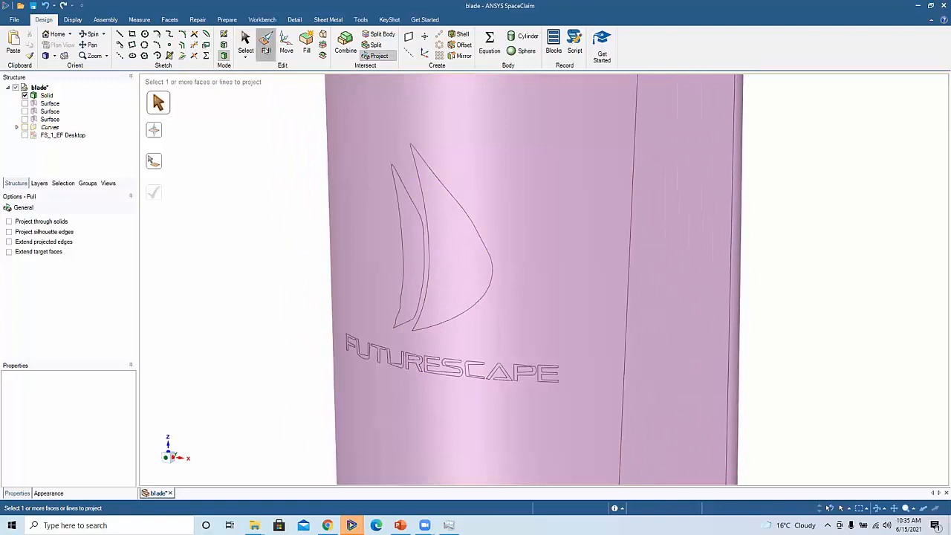
left_click(472, 251)
left_click(465, 253)
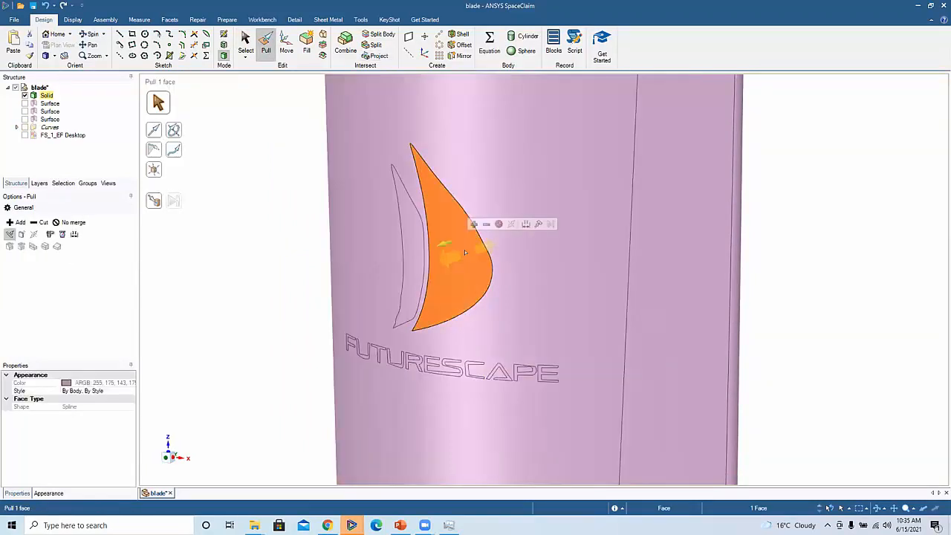
left_click_drag(473, 252, 474, 250)
middle_click_drag(473, 250, 457, 276)
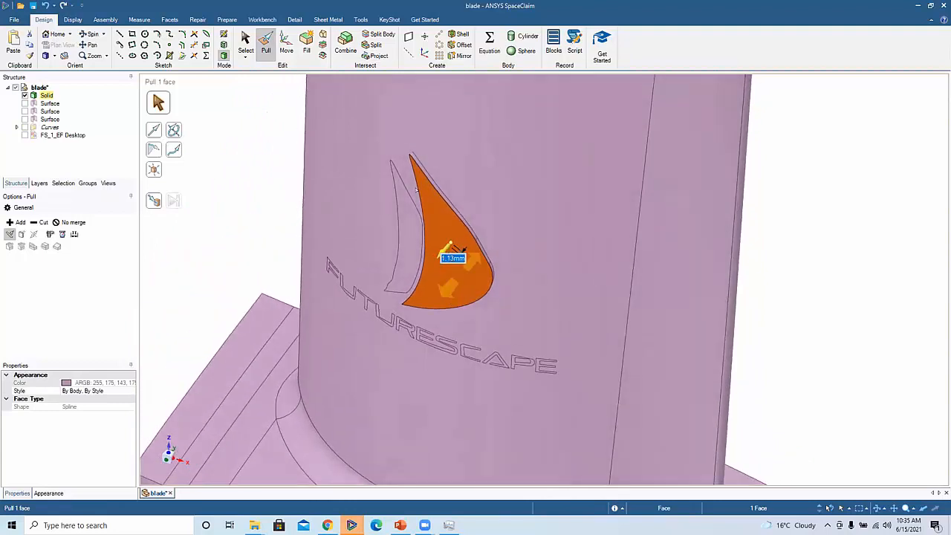
middle_click_drag(414, 188, 421, 200, "ctrl")
mouse_move(408, 208)
middle_mouse_down()
mouse_move(456, 207)
mouse_move(447, 221)
mouse_move(413, 224)
mouse_move(418, 253)
middle_mouse_up()
scroll(434, 312, "down", 8)
middle_click_drag(382, 216, 211, 217)
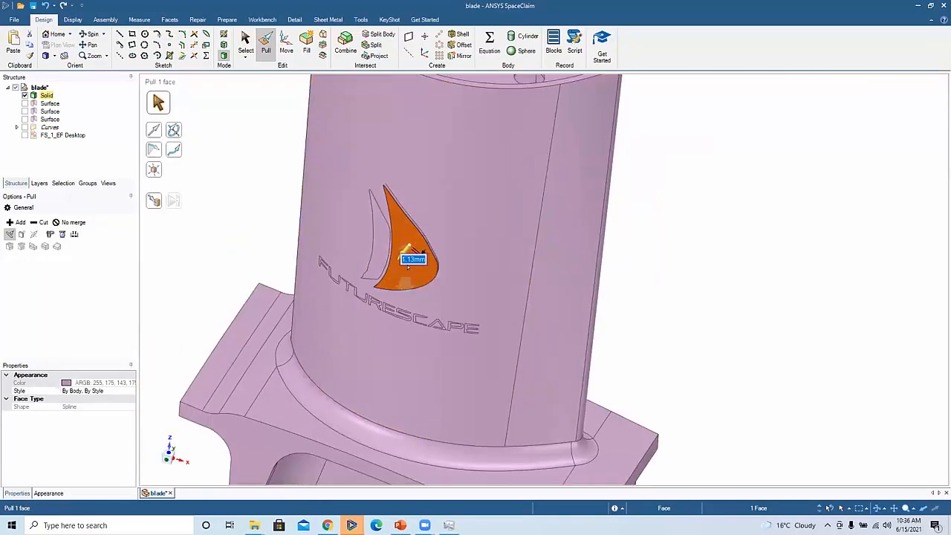
left_click(212, 217)
key("ctrl+z")
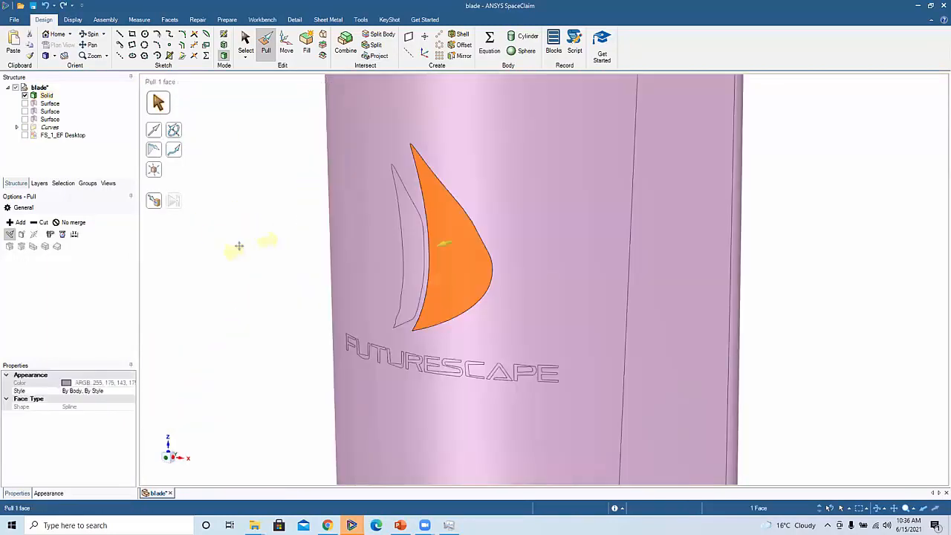
scroll(209, 191, "down", 5)
left_click(208, 253)
middle_click_drag(208, 252, 303, 276, "shift")
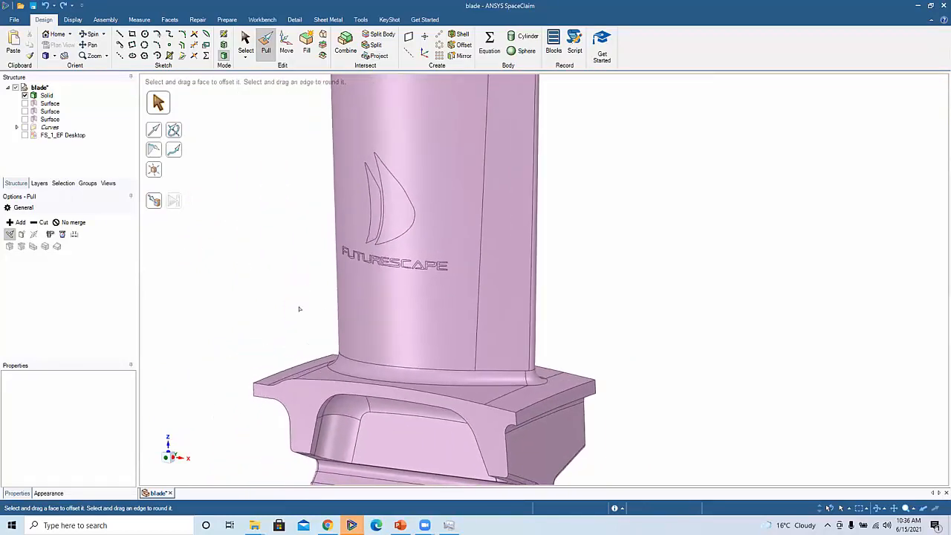
middle_click_drag(300, 308, 285, 296, "shift")
scroll(285, 296, "down", 3)
left_click(420, 450)
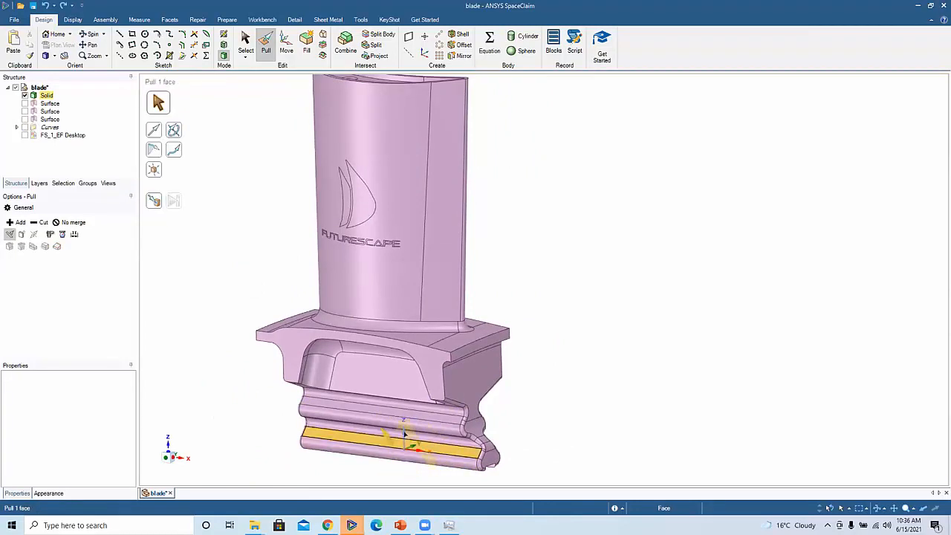
key("Escape")
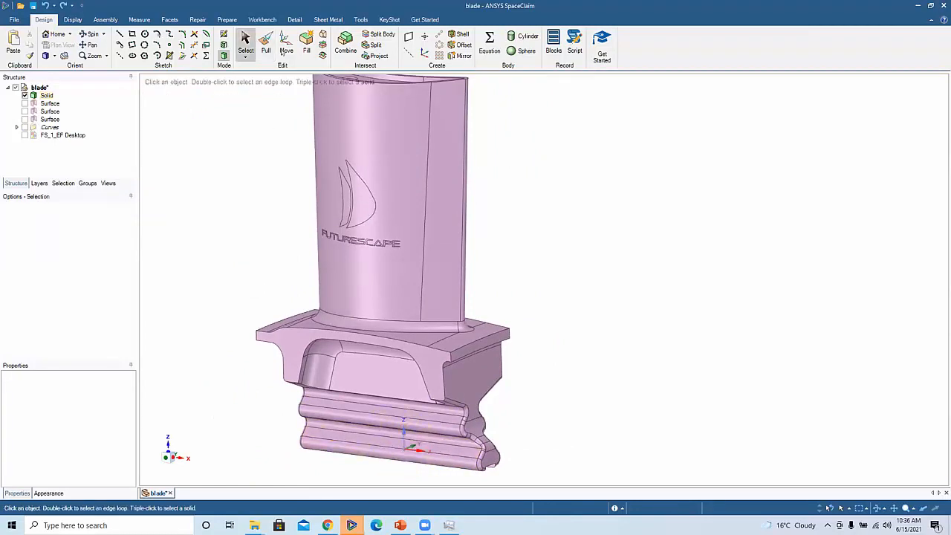
- Try to use the platform's short upper edge as a sweep trajectory for the Pull tool
left_click(266, 43)
left_click(373, 224)
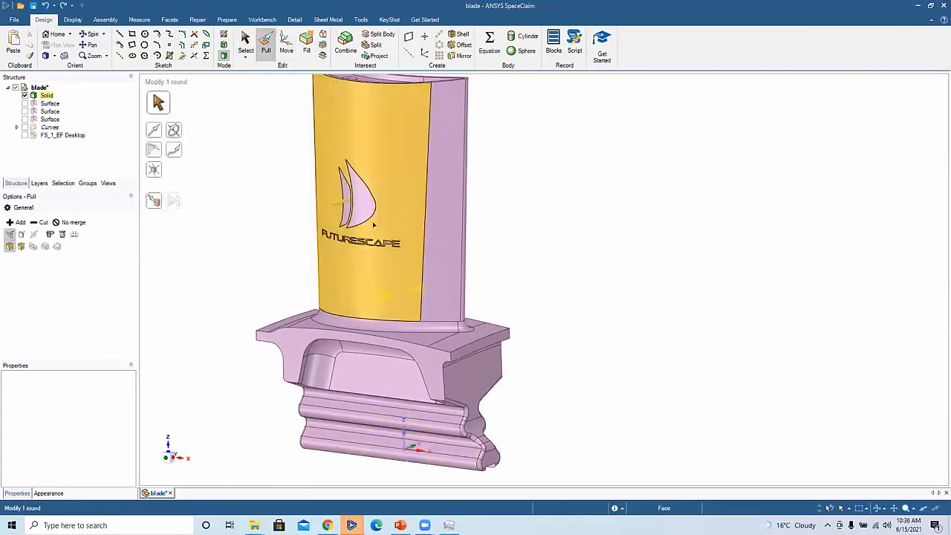
left_click(418, 446)
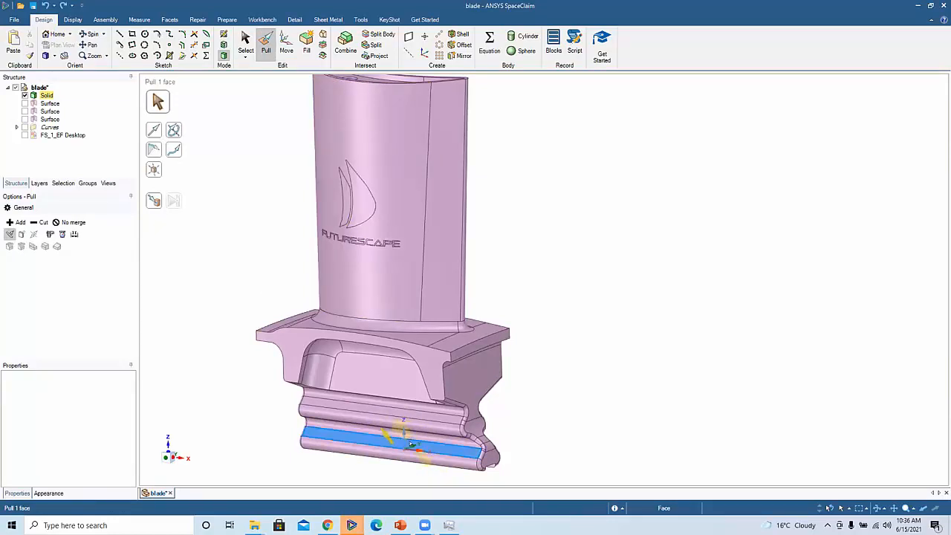
left_click(413, 443, "alt")
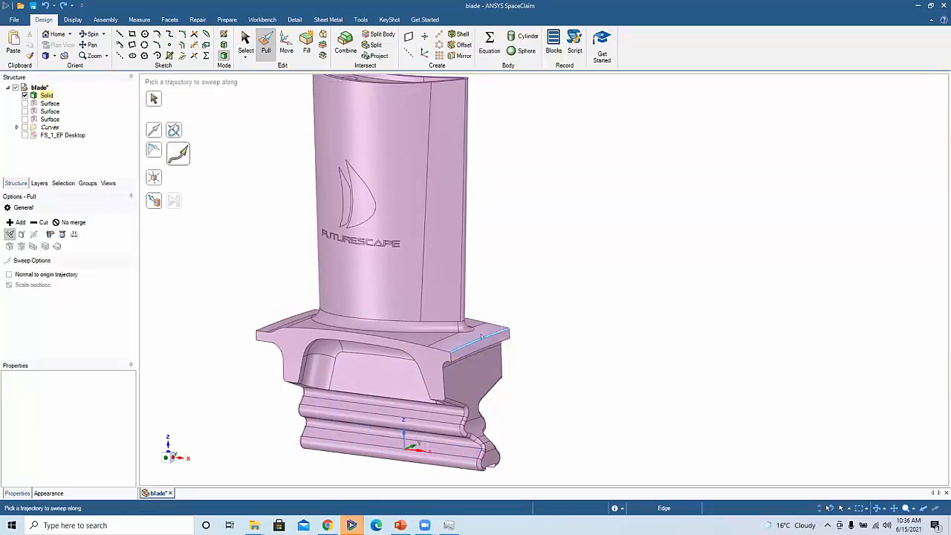
left_click(481, 336)
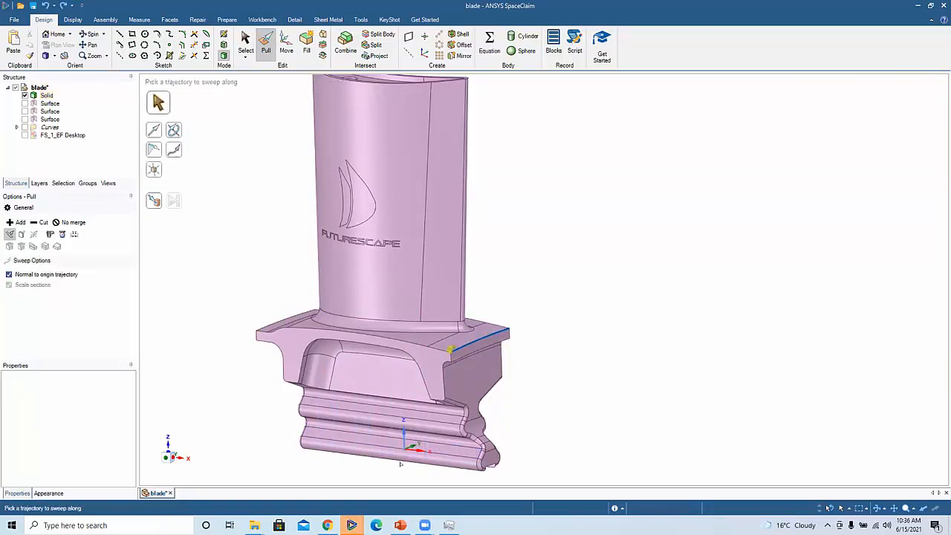
scroll(430, 451, "up", 2)
key("Escape")
- Try to use the coordinate system's Y axis as the revolve axis for the Pull tool
left_click(386, 383)
middle_click_drag(386, 383, 420, 249)
key("r")
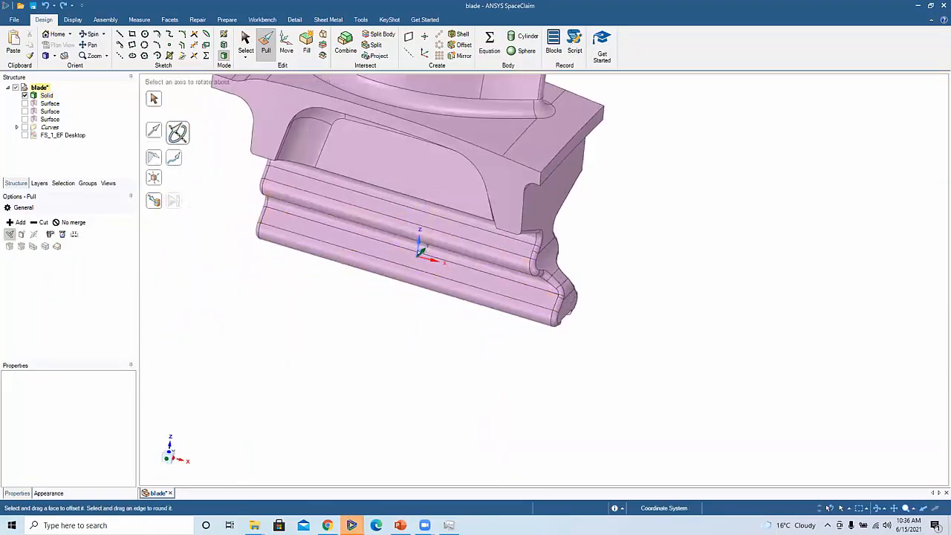
left_click(420, 250)
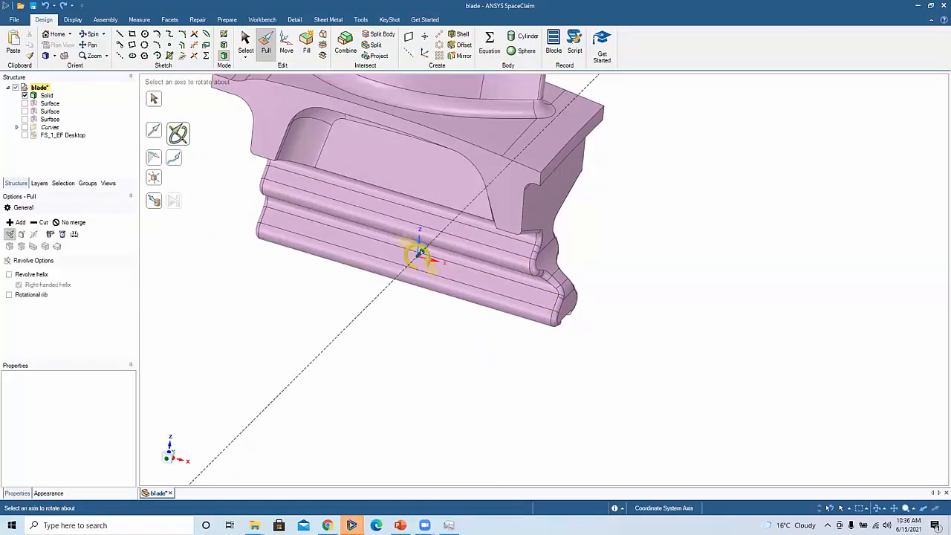
scroll(418, 251, "down", 3)
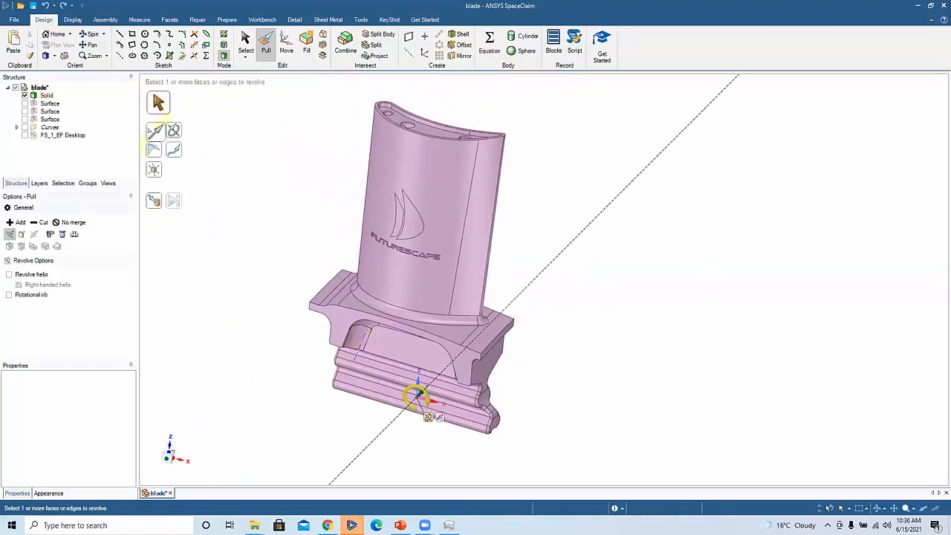
- Pull the logo's larger sail face outward about 5 mm, using the coordinate system's Y axis as the pull direction
left_click(153, 131)
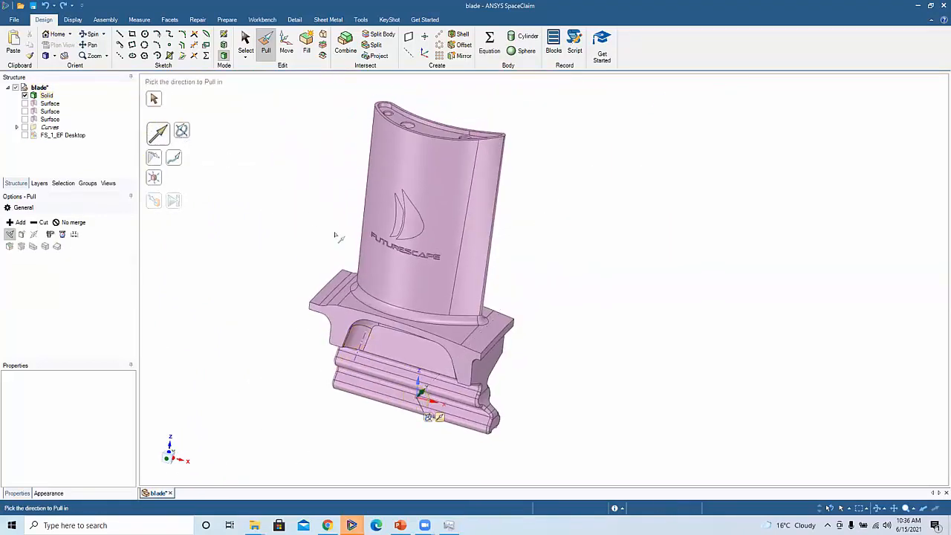
scroll(350, 282, "up", 3)
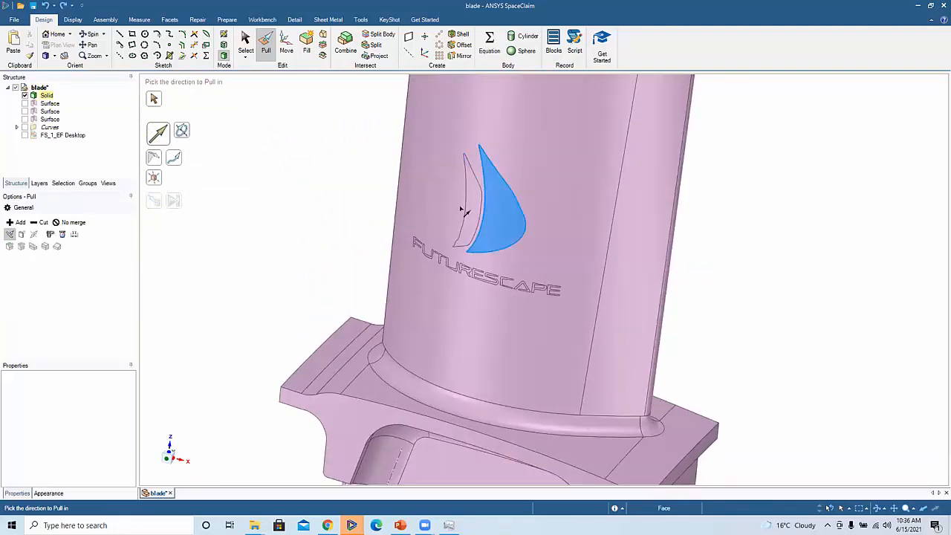
middle_click_drag(424, 315, 275, 97, "shift")
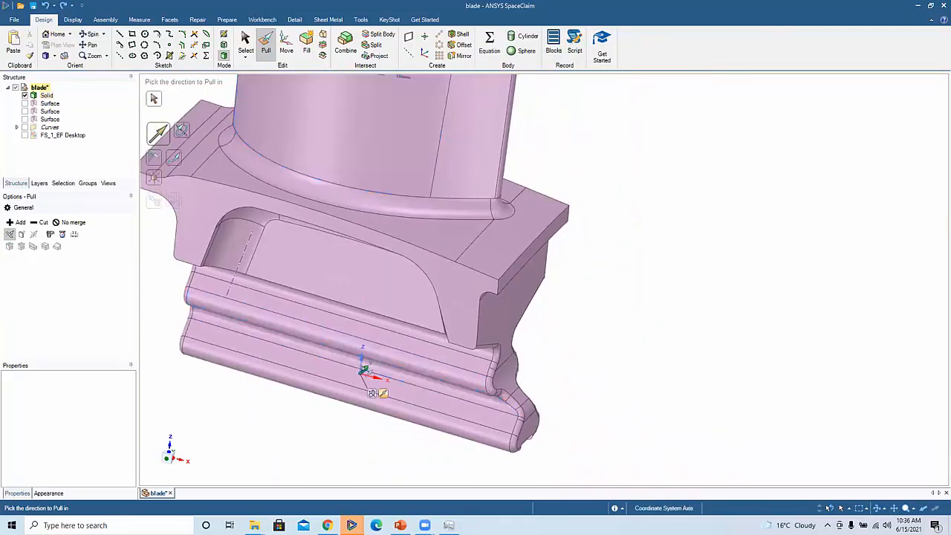
left_click(364, 369)
middle_click_drag(306, 117, 306, 349, "shift")
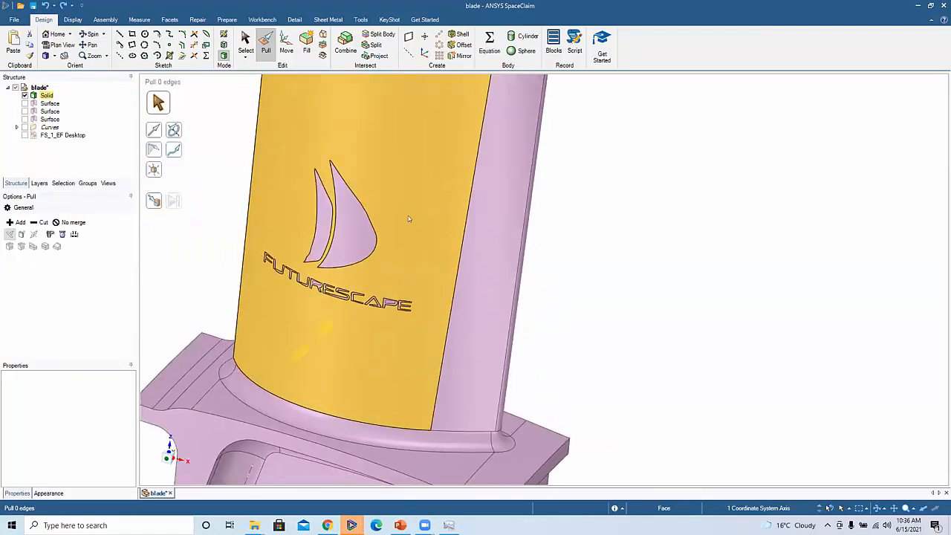
left_click(358, 221)
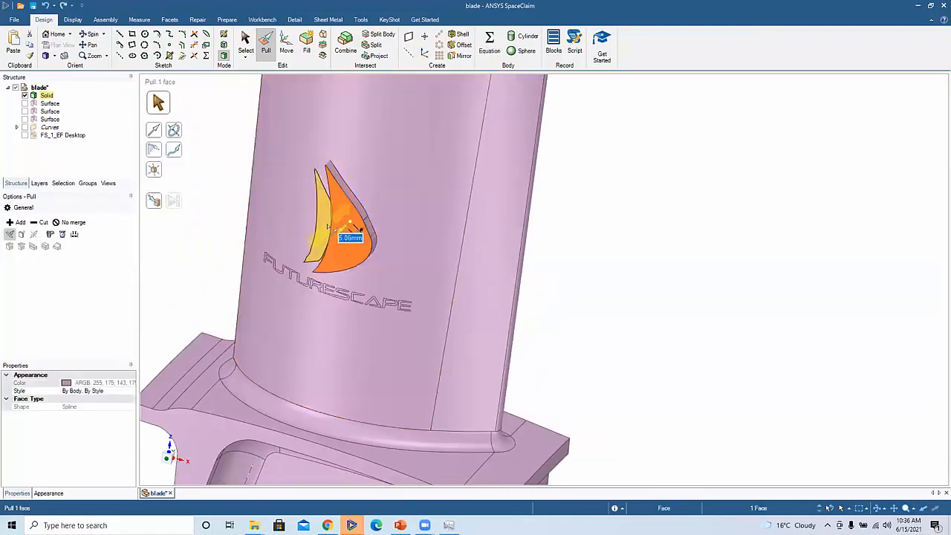
- Pull the logo's smaller sail face outward about 6 mm and clear the selection
left_click(322, 226)
left_click_drag(322, 226, 316, 232)
middle_click_drag(224, 195, 310, 221, "ctrl")
scroll(299, 214, "down", 3)
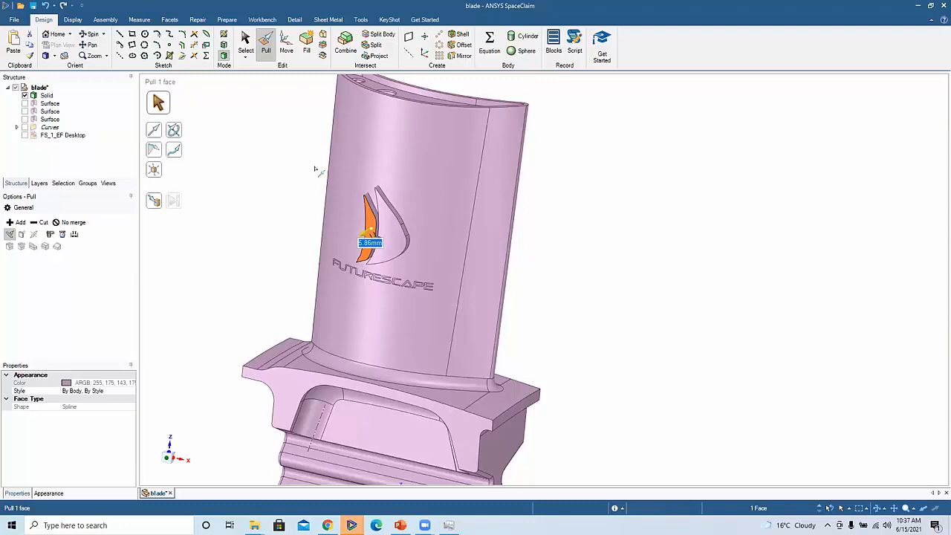
left_click(257, 137)
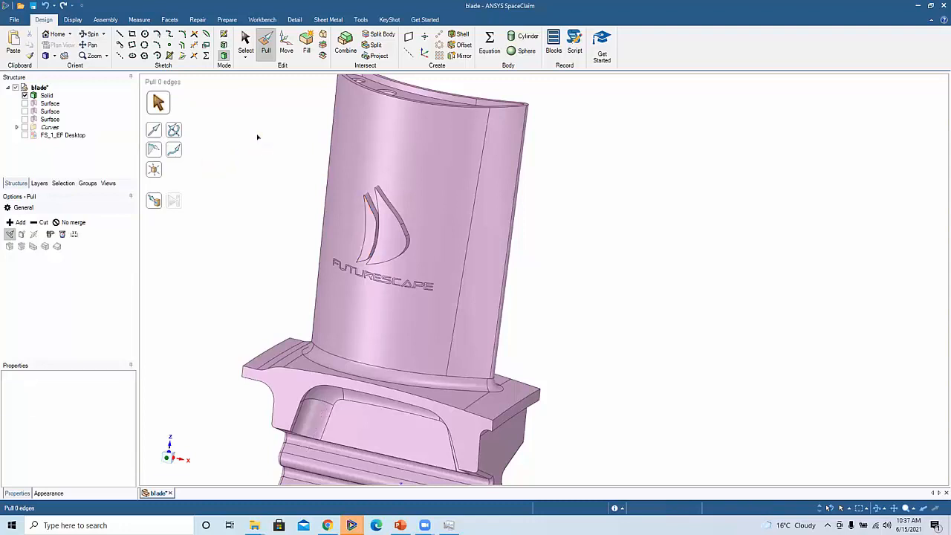
- Try pulling the two adjoining faces on the blade's concave side outward together
left_click(486, 305)
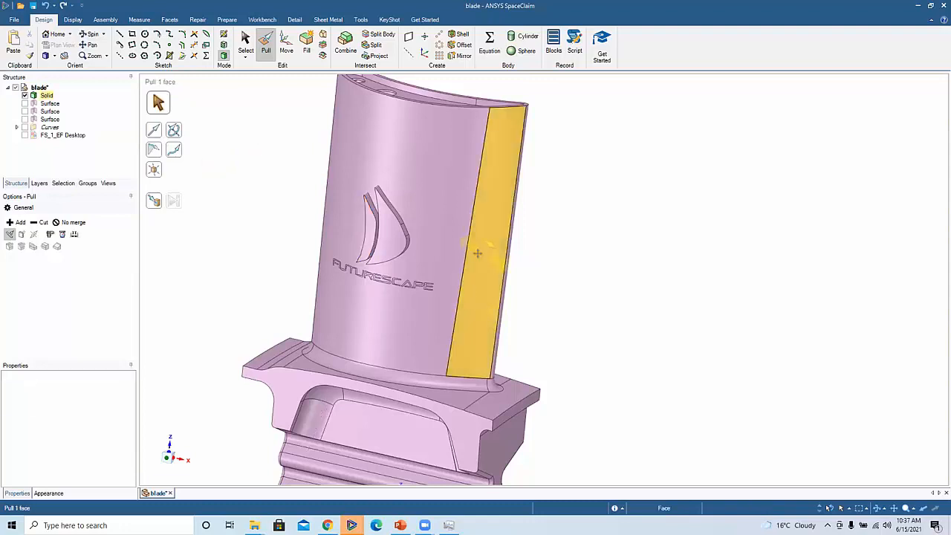
middle_click_drag(478, 252, 463, 272, "shift")
left_click(630, 229)
mouse_move(590, 208)
middle_mouse_down()
mouse_move(530, 215)
mouse_move(461, 200)
mouse_move(550, 203)
mouse_move(551, 236)
mouse_move(571, 240)
mouse_move(542, 258)
mouse_move(505, 242)
mouse_move(525, 203)
mouse_move(565, 251)
mouse_move(533, 202)
middle_mouse_up()
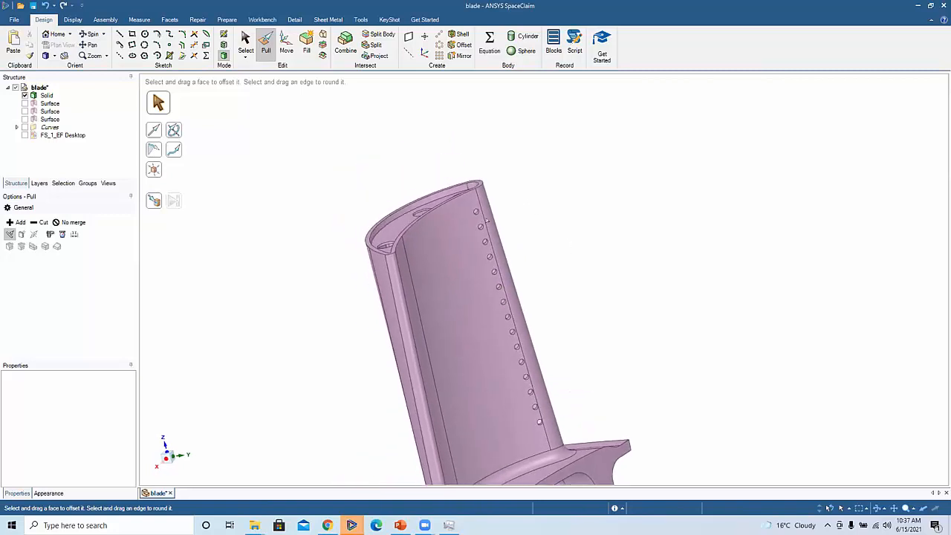
left_click(427, 256)
key("Escape")
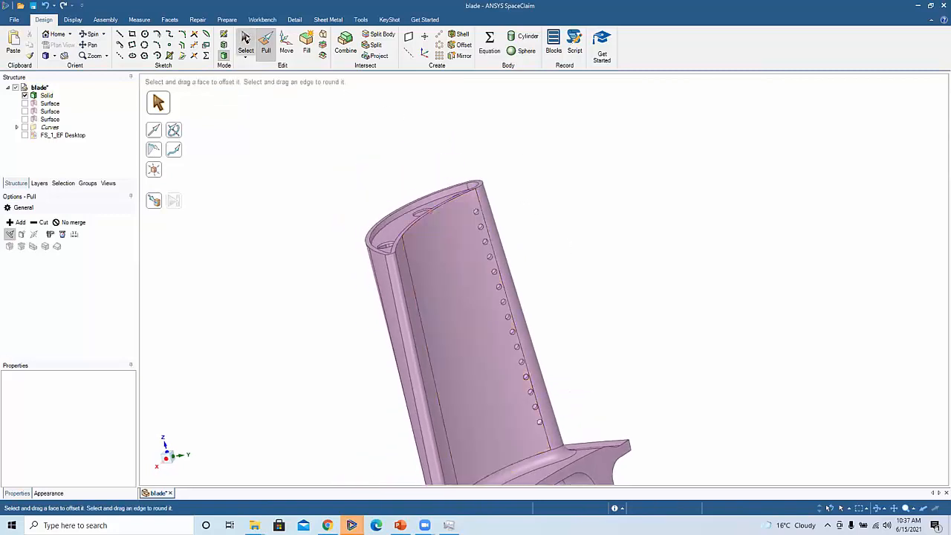
left_click(417, 259)
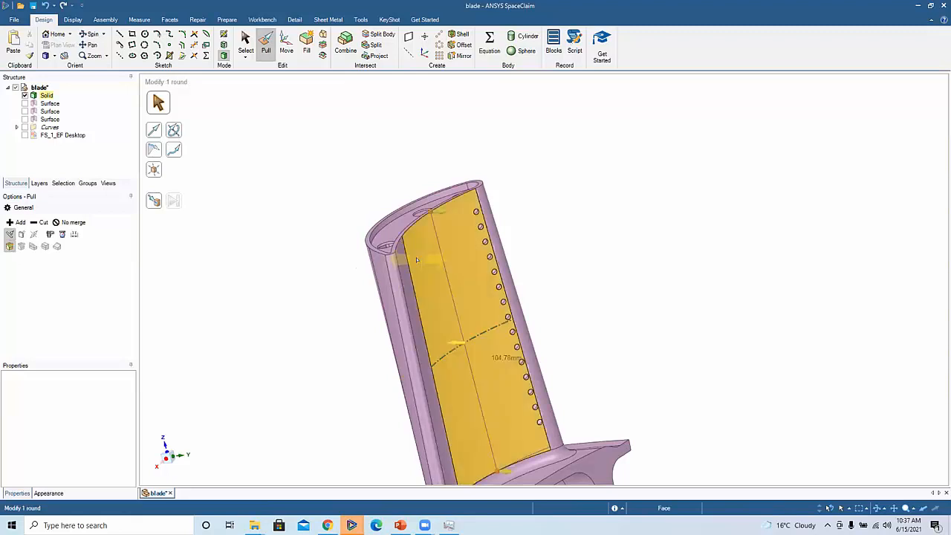
left_click(417, 259)
middle_click_drag(417, 259, 533, 239)
left_click(382, 265, "ctrl")
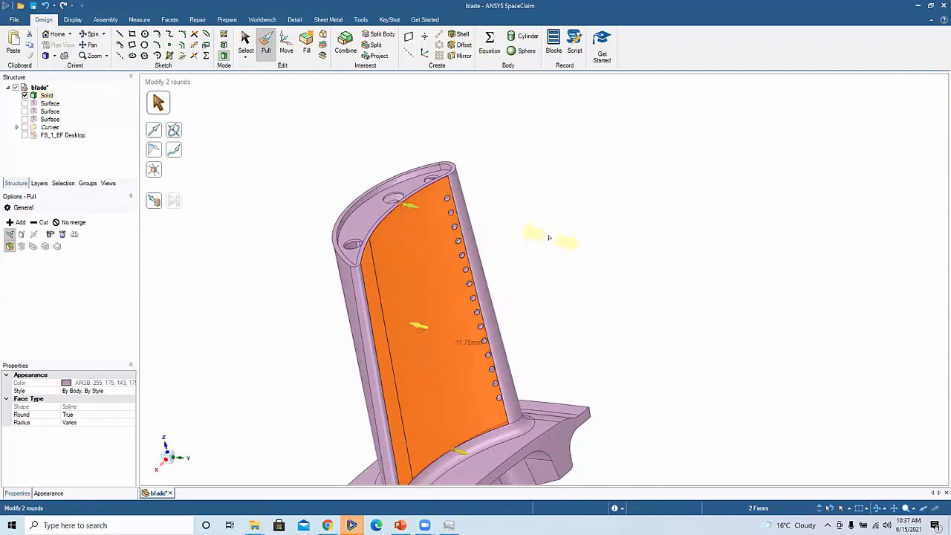
left_click_drag(551, 239, 554, 241)
middle_click_drag(526, 236, 591, 243)
left_click(604, 274)
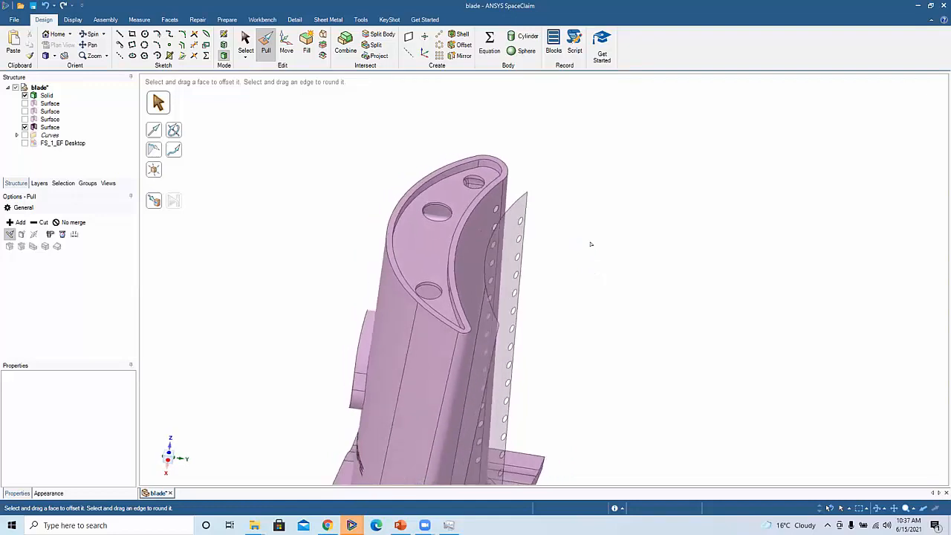
key("ctrl+z")
- Copy the two adjoining faces on the blade's concave side into a separate surface body and hide the solid
left_click(590, 243)
left_click(418, 327)
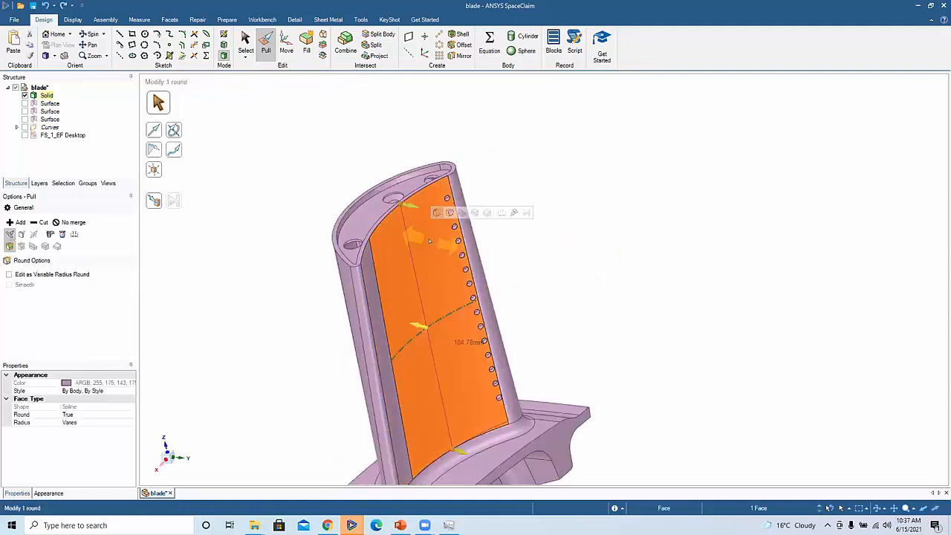
left_click(369, 287, "ctrl")
middle_click_drag(545, 245, 599, 240)
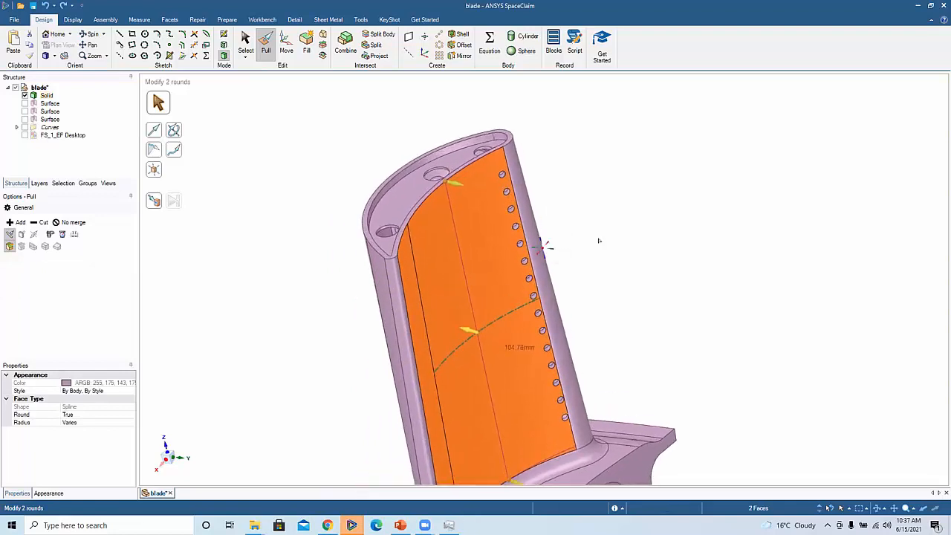
left_click(32, 47)
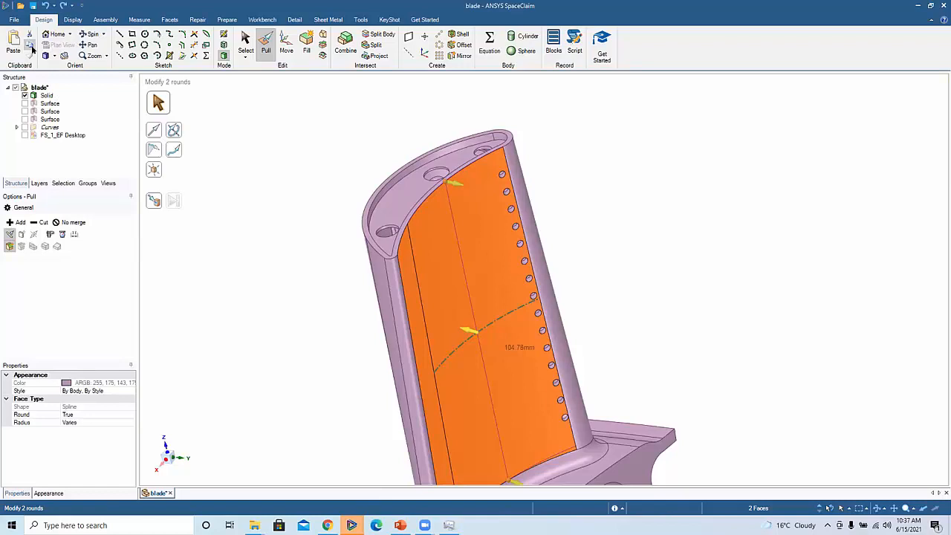
left_click(13, 42)
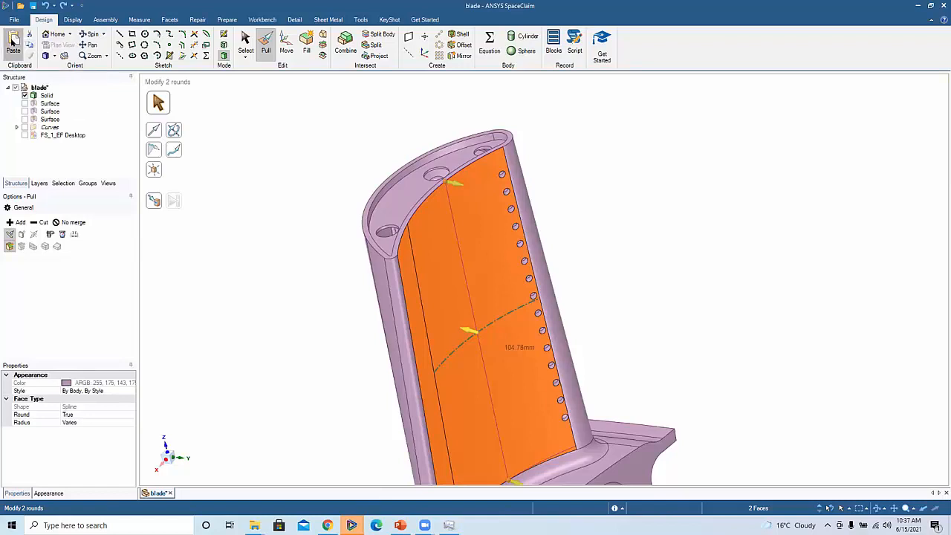
left_click(294, 108)
left_click(24, 95)
- Try pulling both faces of the copied blade surface together to thicken it
left_click(446, 256)
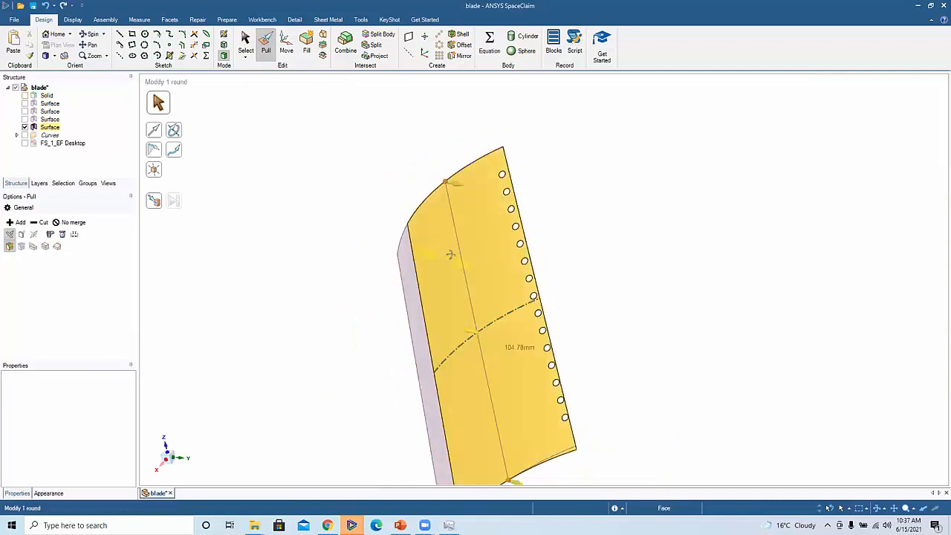
left_click(409, 272)
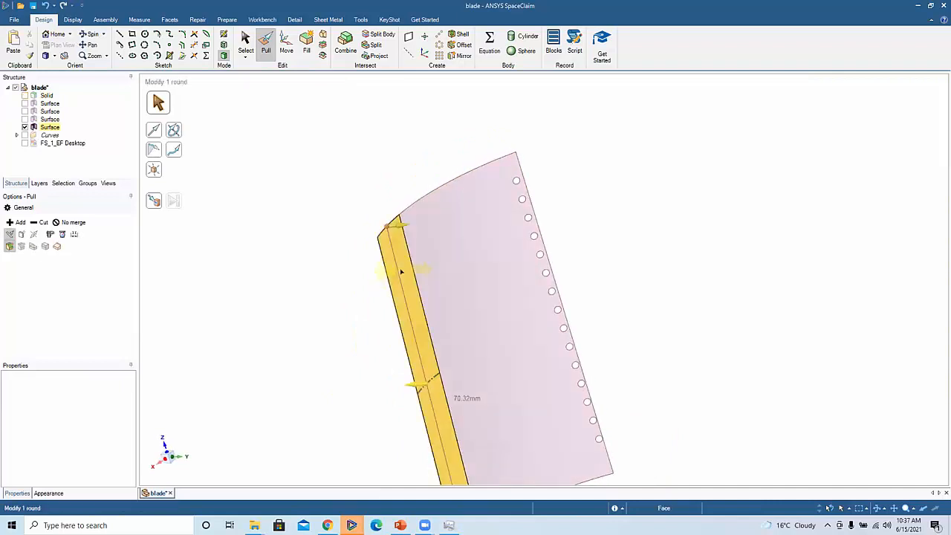
left_click(401, 272)
left_click(440, 235, "ctrl")
middle_click_drag(442, 234, 494, 238)
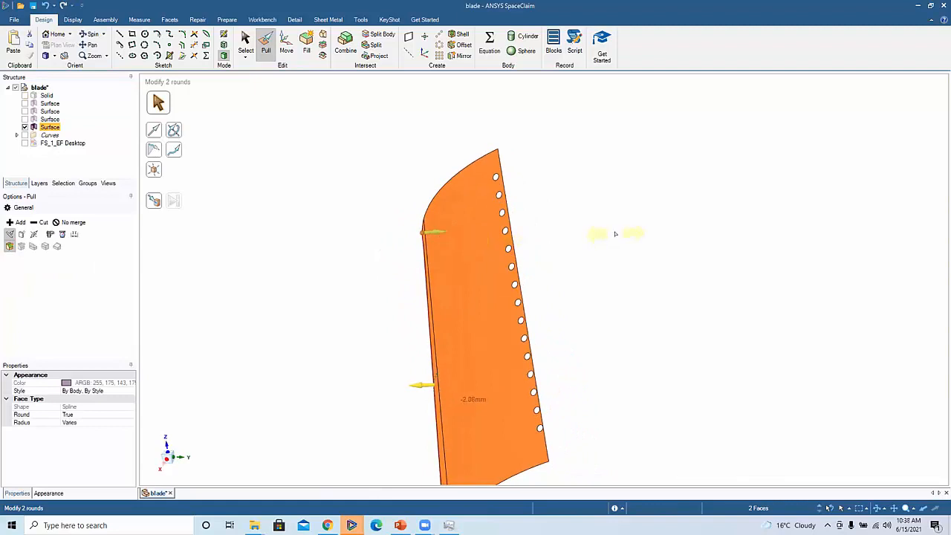
left_click_drag(624, 237, 632, 236)
left_click(579, 240)
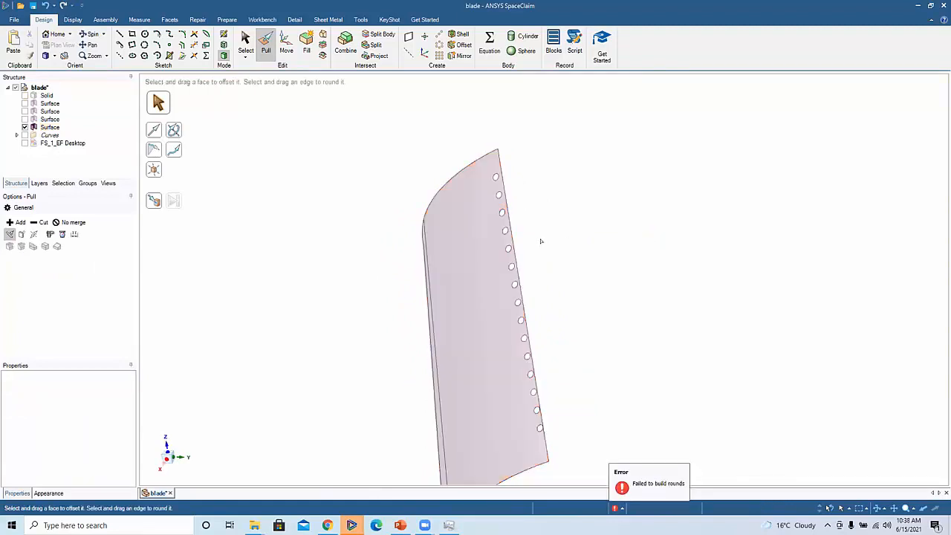
key("Escape")
- Show the solid in place of the copied surface and pull its two adjoining concave-side faces together by about 1 mm
left_click(26, 110)
left_click(25, 95)
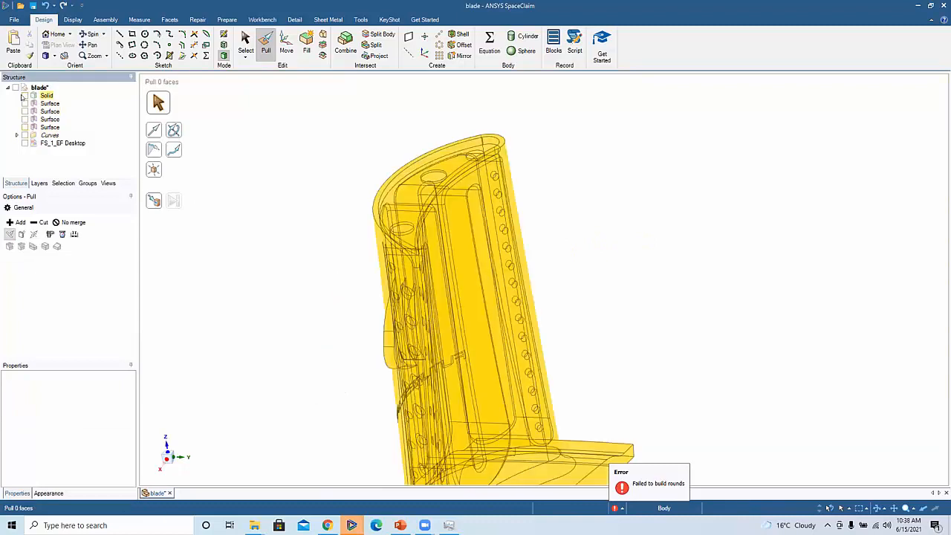
left_click(453, 245)
middle_click_drag(454, 245, 394, 261)
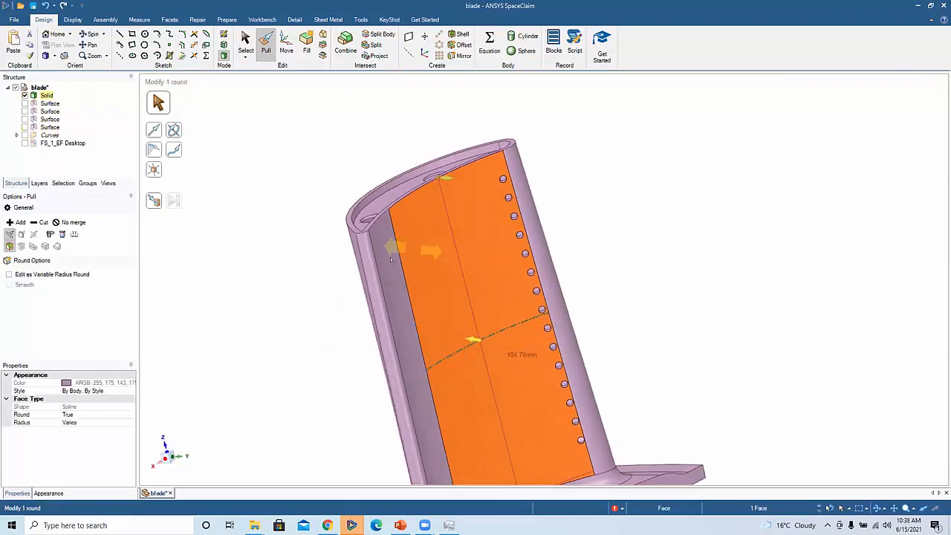
left_click(390, 263, "ctrl")
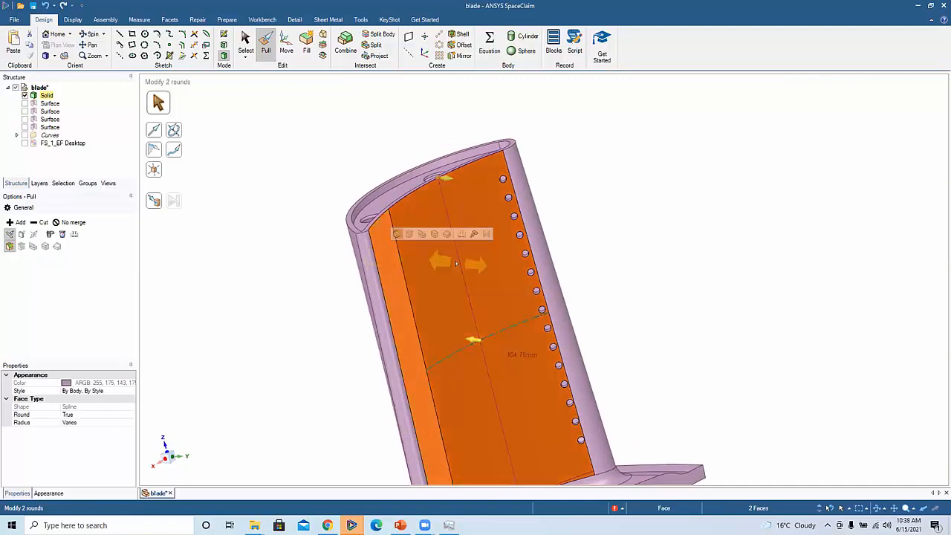
mouse_move(456, 264)
left_mouse_down()
mouse_move(466, 262)
mouse_move(457, 266)
left_mouse_up()
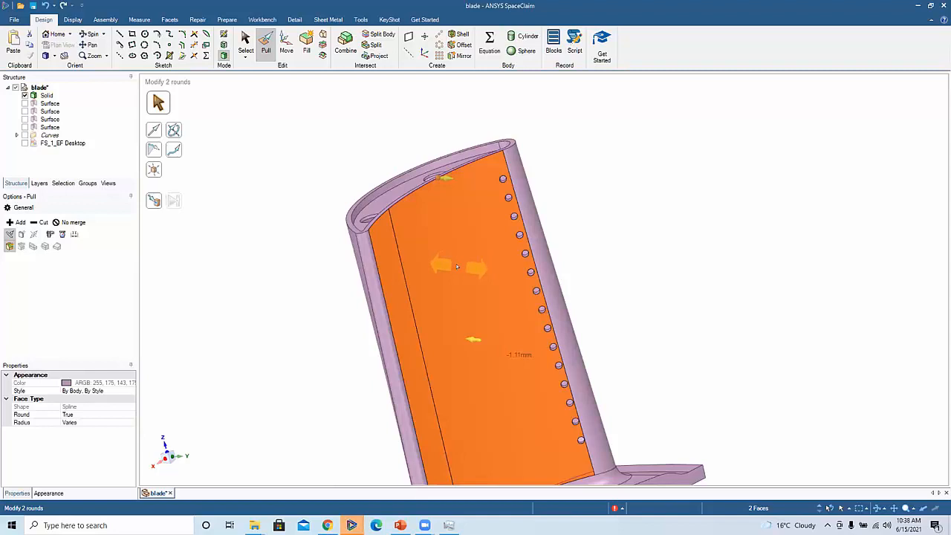
left_click_drag(457, 267, 456, 268)
left_click(617, 227)
- Pull a detached surface copy off the blade's large concave face and hide that copy
middle_click_drag(614, 231, 630, 256)
left_click(502, 256)
middle_click_drag(503, 254, 484, 242)
left_click(484, 242)
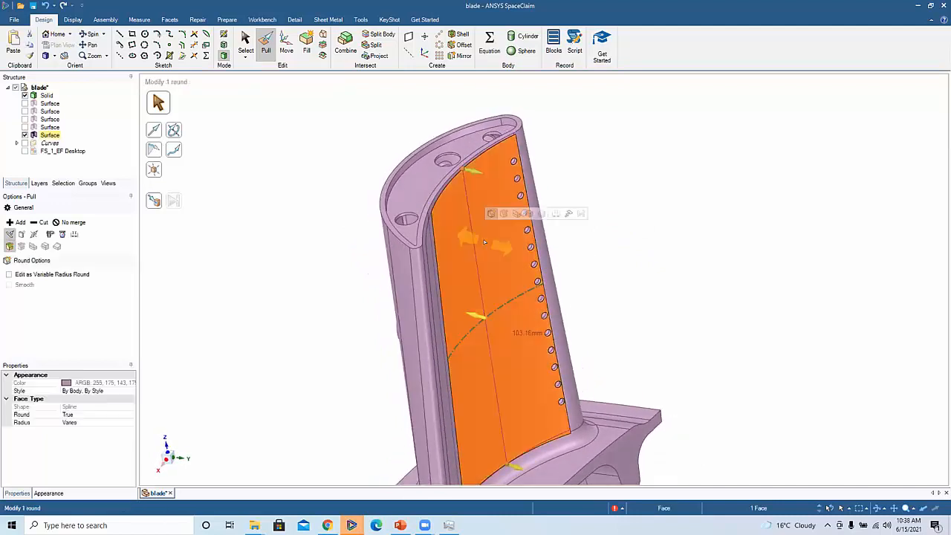
left_click(662, 209)
middle_click_drag(456, 233, 469, 236)
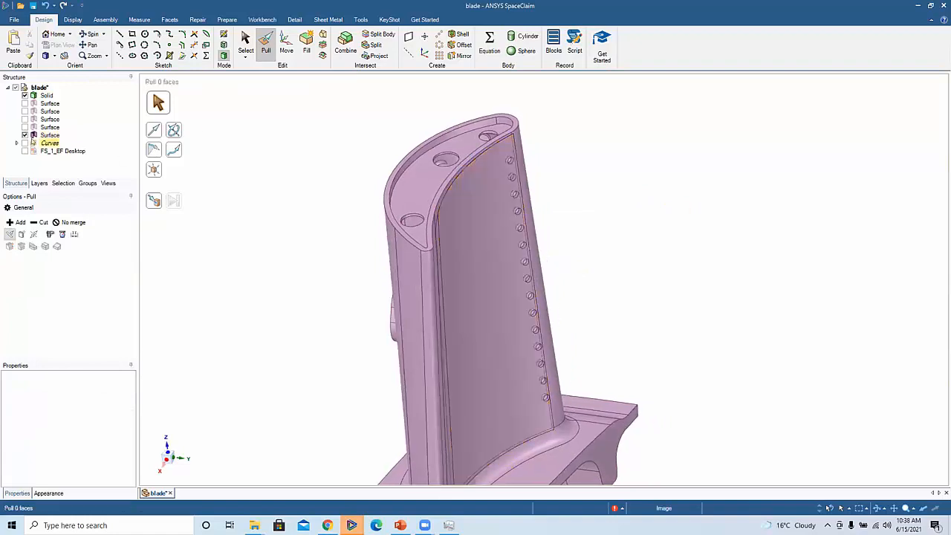
left_click(25, 135)
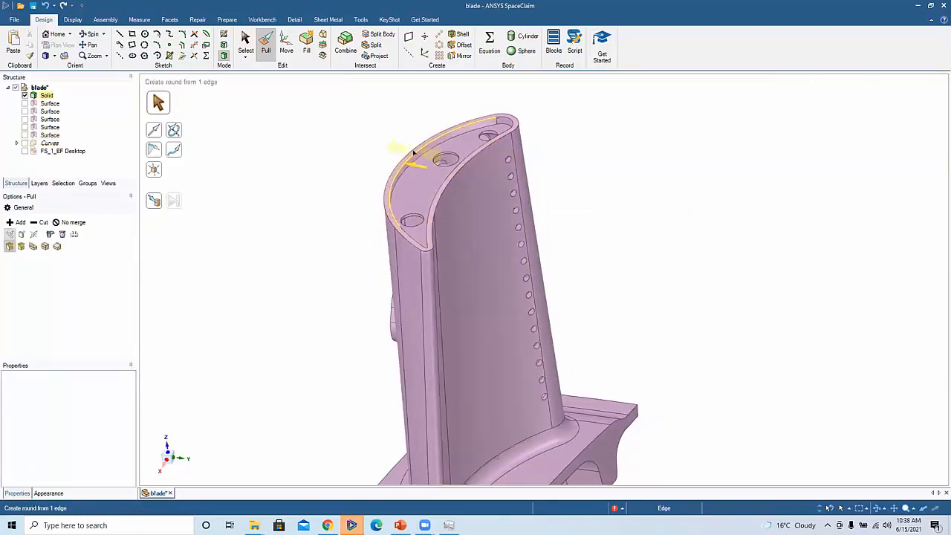
- Pull a detached copy of the blade's tip rim face upward about 6.5 mm and thicken it into a solid about 7 mm tall
left_click(410, 153)
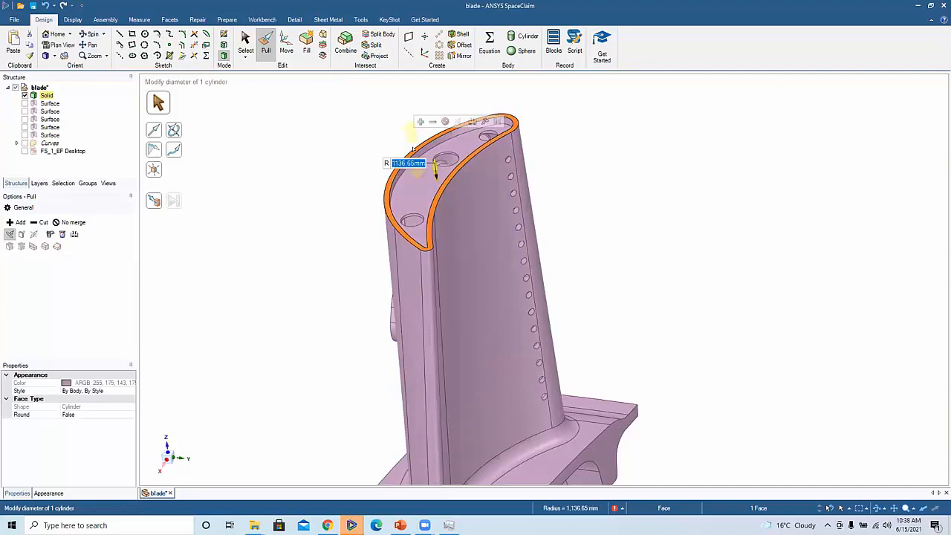
middle_click_drag(330, 217, 291, 260)
left_click_drag(294, 264, 287, 217, "ctrl")
middle_click_drag(286, 214, 483, 282)
left_click(501, 267)
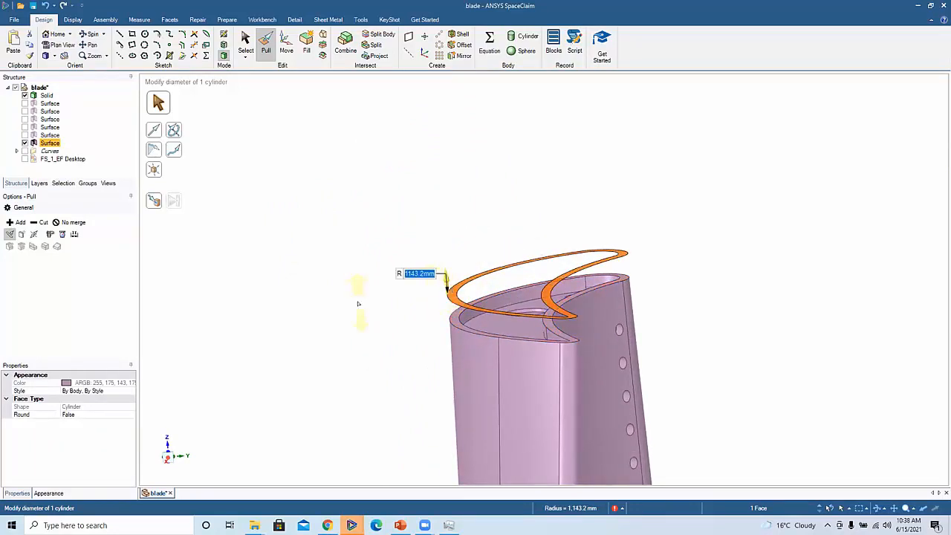
left_click_drag(360, 299, 354, 277)
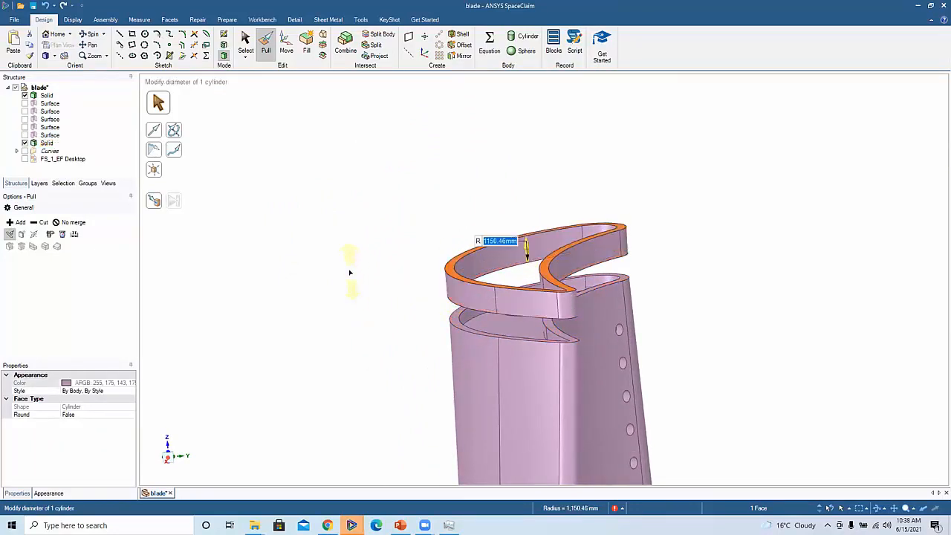
left_click(345, 269)
- Pull detached surface copies of the logo's two sail faces outward from the blade
scroll(331, 253, "down", 3)
middle_click_drag(329, 251, 447, 300)
scroll(447, 301, "up", 5)
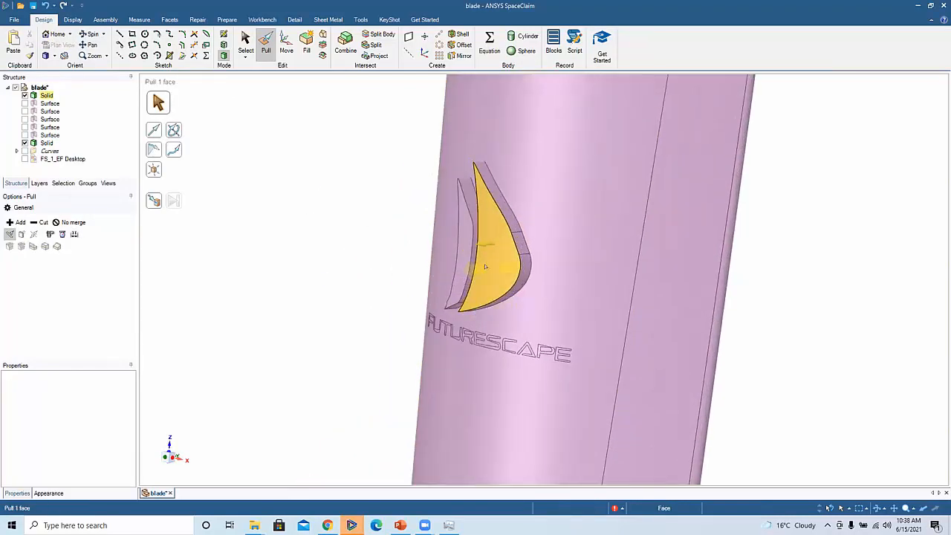
left_click(465, 253)
left_click(466, 252, "ctrl")
left_click_drag(408, 260, 248, 263)
middle_click_drag(251, 263, 378, 272)
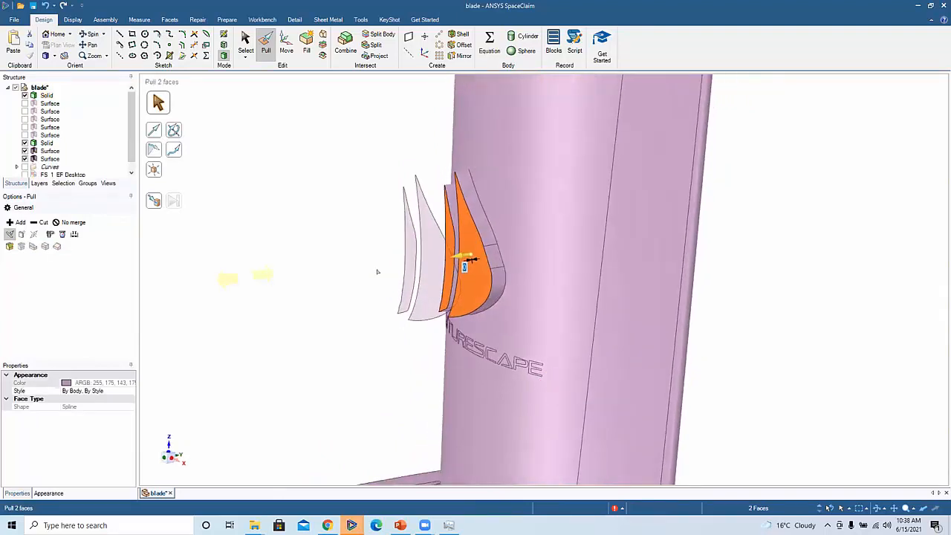
- Thicken the two detached sail surfaces outward together into solids
left_click(425, 254)
left_click(408, 252, "ctrl")
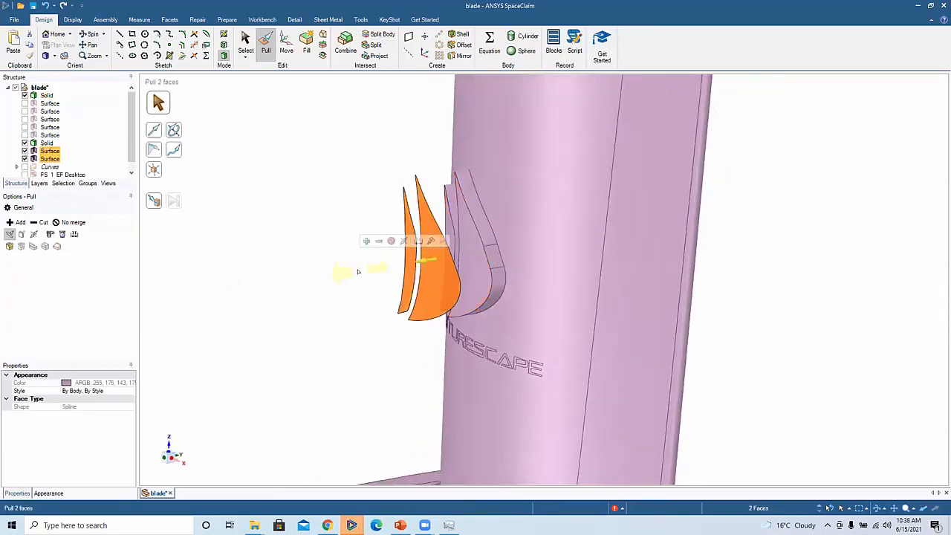
left_click_drag(357, 272, 329, 274)
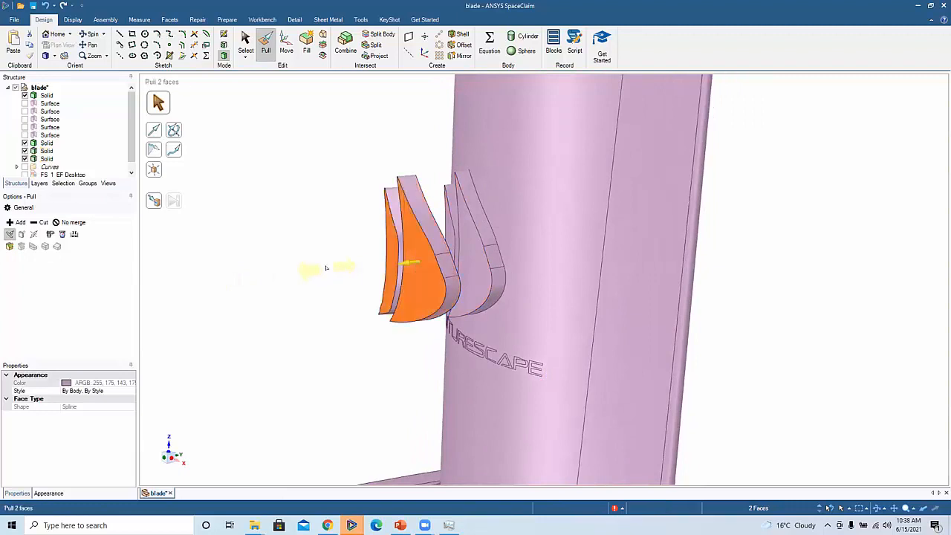
left_click(274, 275)
mouse_move(274, 275)
middle_mouse_down()
mouse_move(217, 270)
mouse_move(317, 270)
mouse_move(277, 298)
mouse_move(280, 275)
middle_mouse_up()
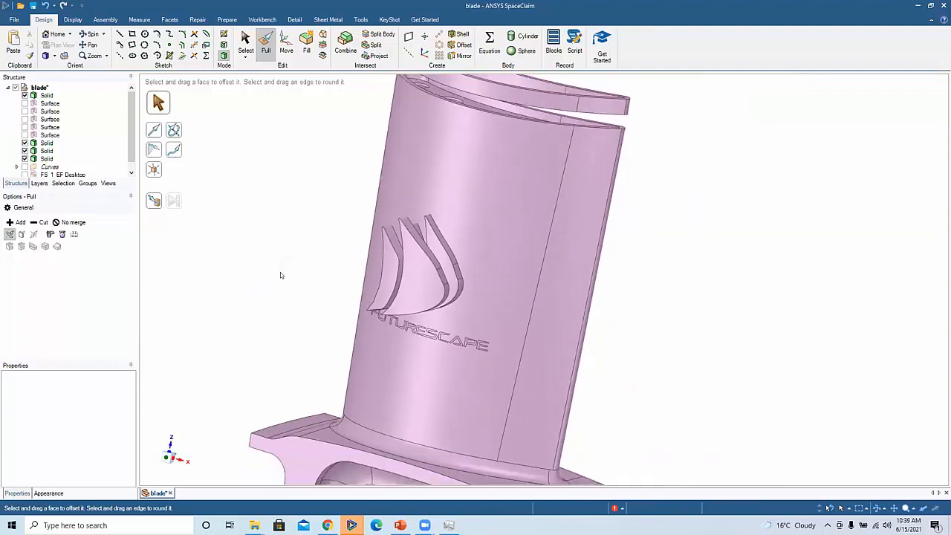
scroll(264, 269, "down", 3)
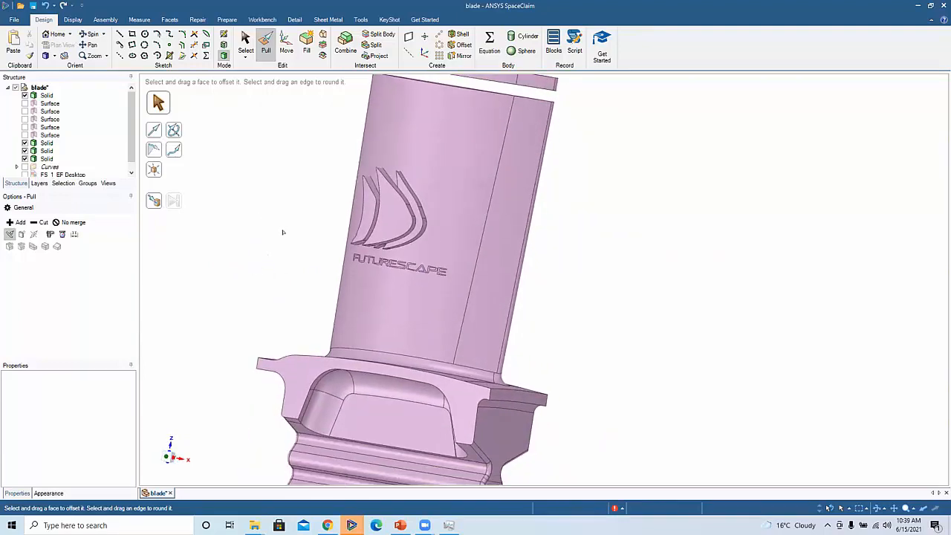
middle_click_drag(281, 219, 283, 256)
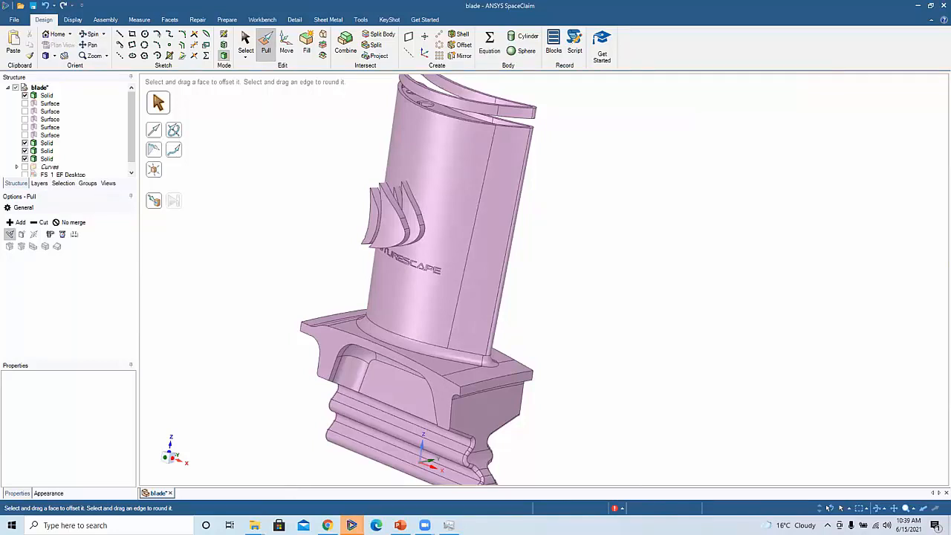
middle_click_drag(556, 147, 575, 142, "shift")
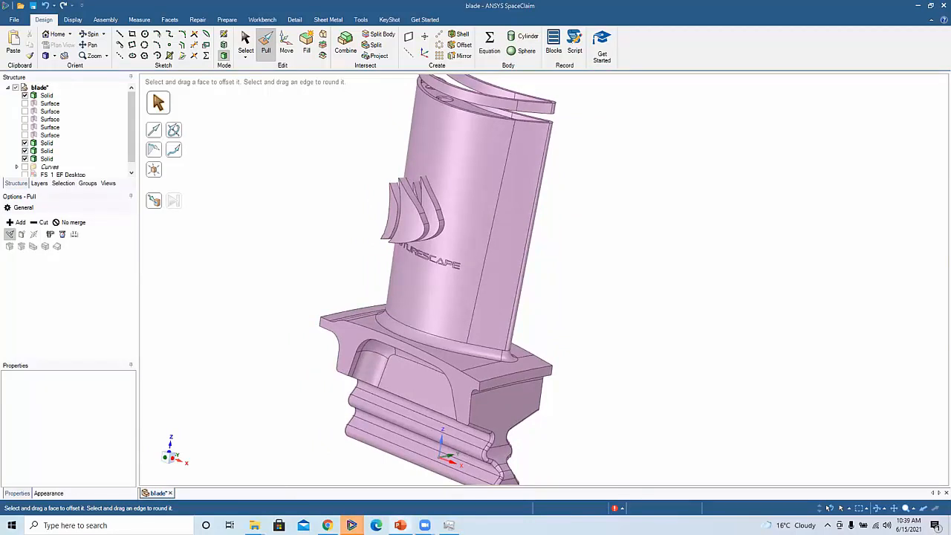
- Open the Training Sample 2 bracket model
mouse_move(254, 524)
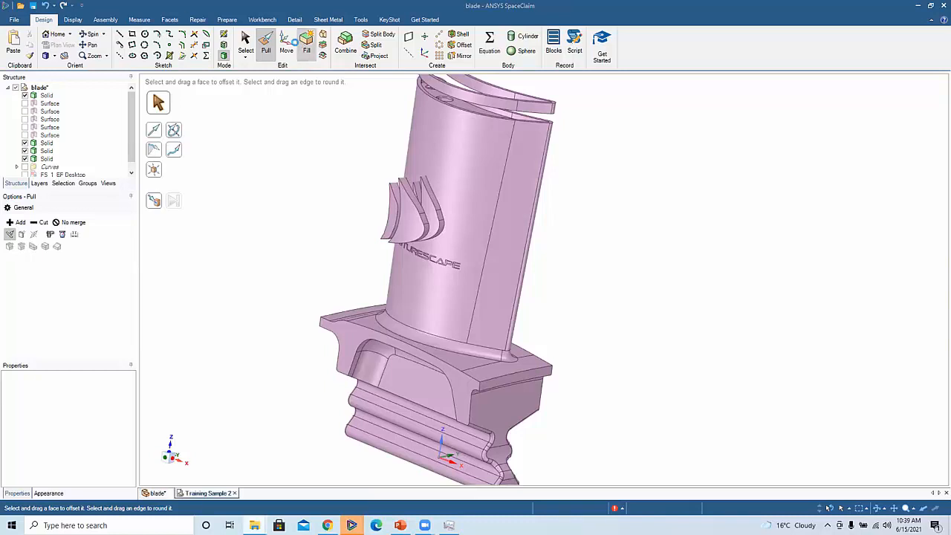
middle_click_drag(459, 318, 431, 298)
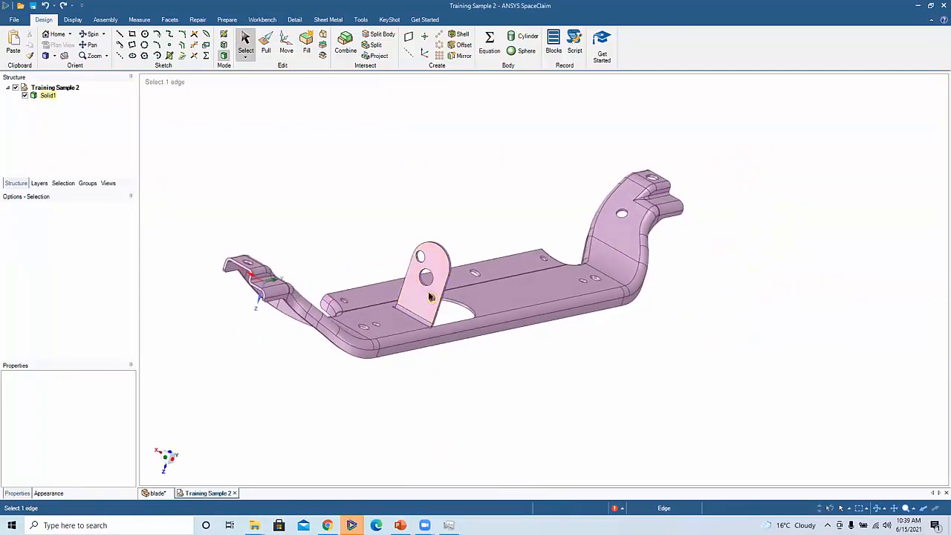
middle_click_drag(428, 296, 498, 299)
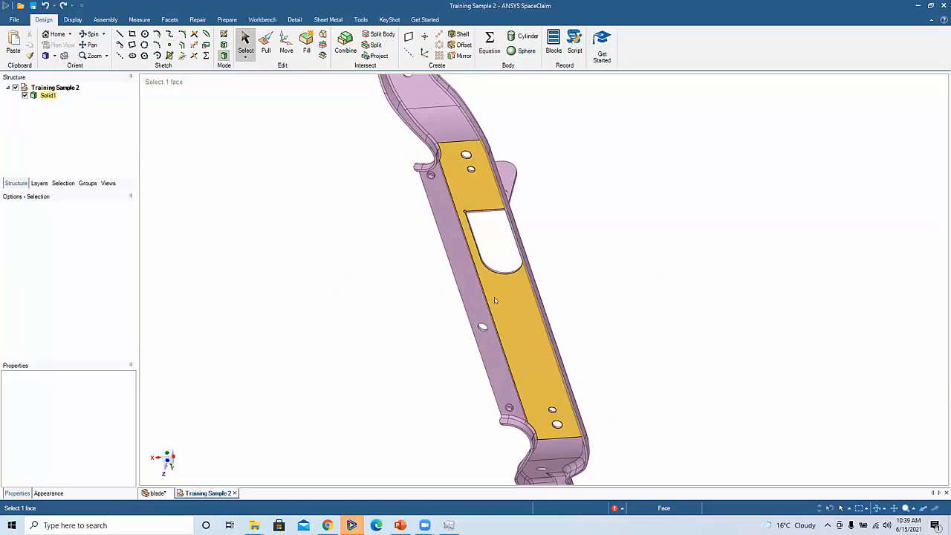
- Copy all the bracket's connected faces into a separate surface body and hide the original solid
triple_click(494, 299)
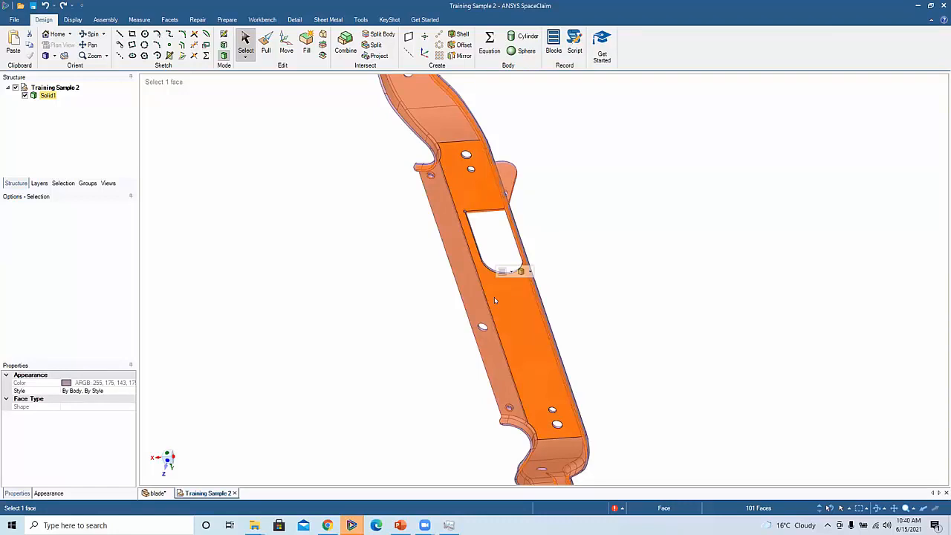
middle_click_drag(495, 301, 487, 405)
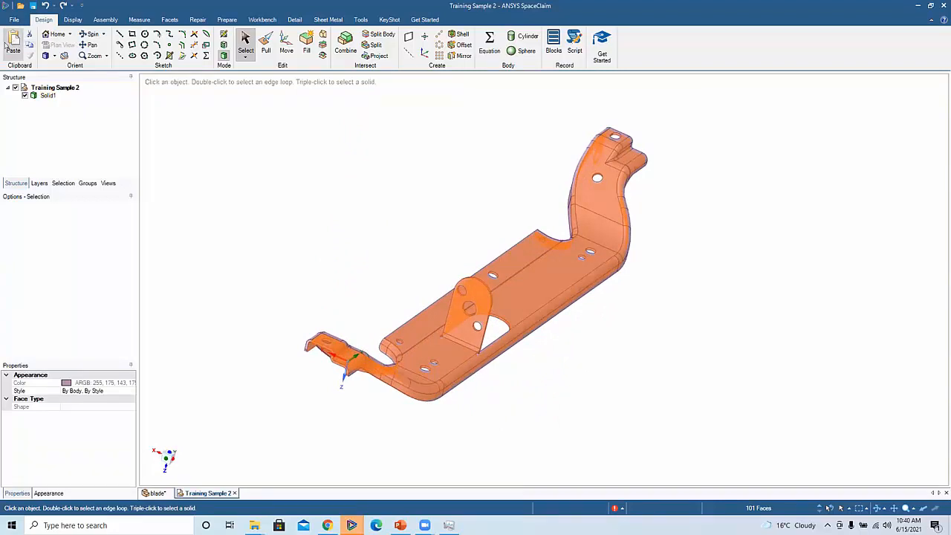
left_click(11, 44)
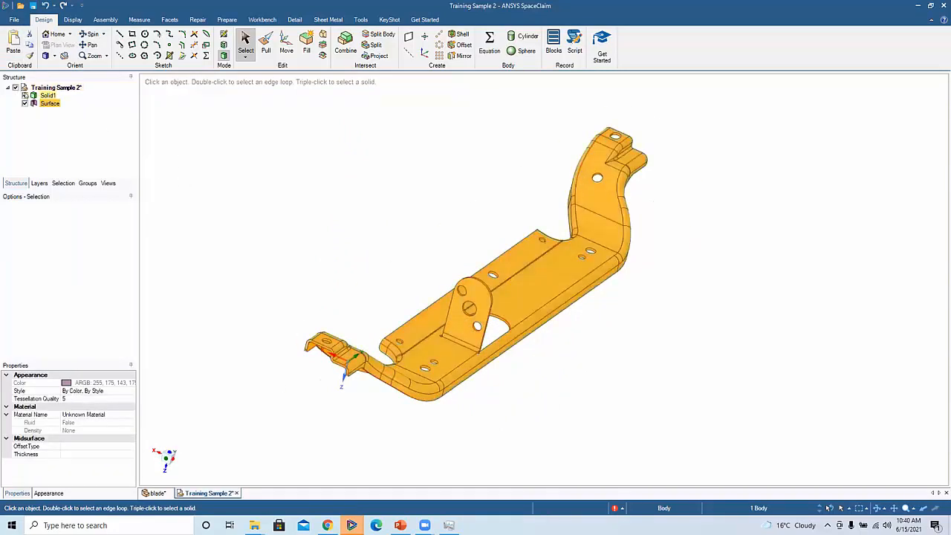
left_click(25, 96)
left_click(361, 232)
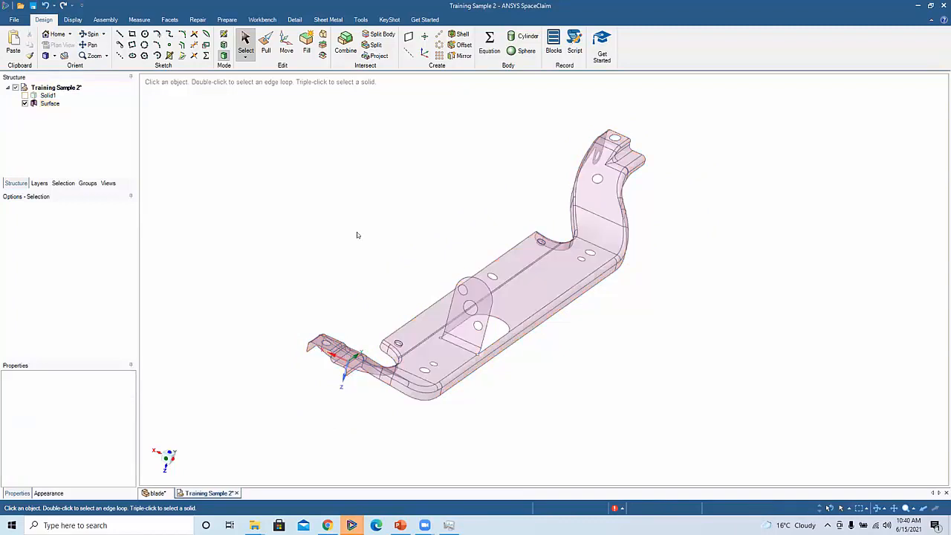
- Extrude the long lower front edge of the bracket surface downward by about 35 mm with Pull
middle_click_drag(341, 238, 365, 218)
middle_click_drag(453, 205, 480, 238, "shift")
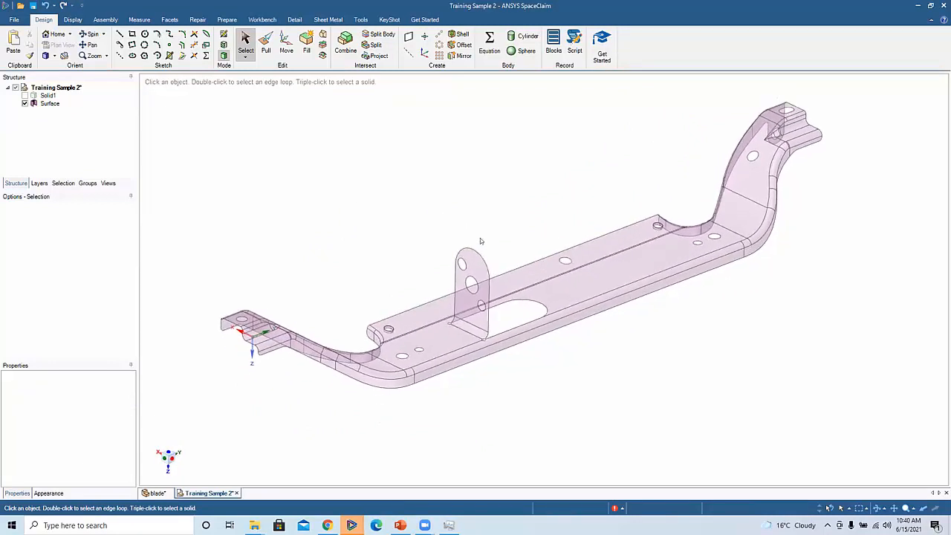
left_click(453, 372)
key("p")
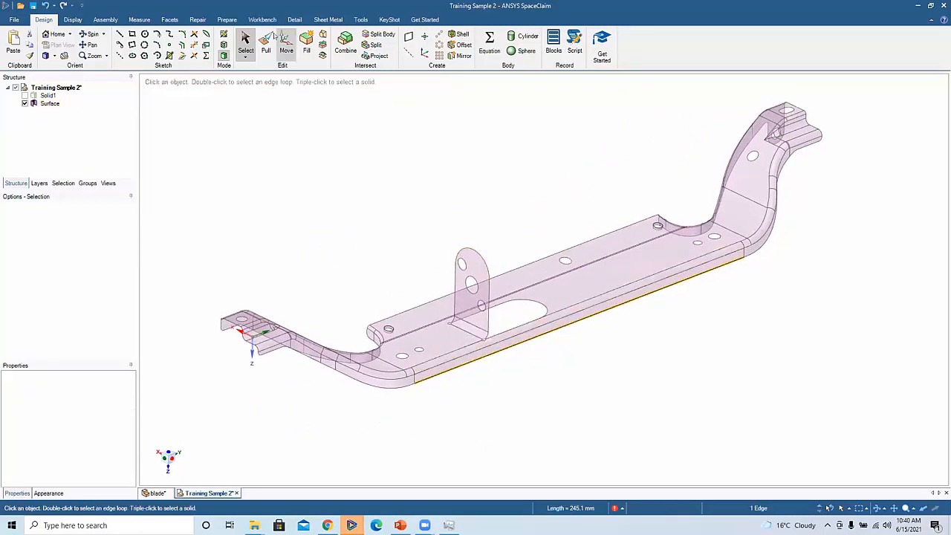
left_click_drag(386, 164, 414, 221)
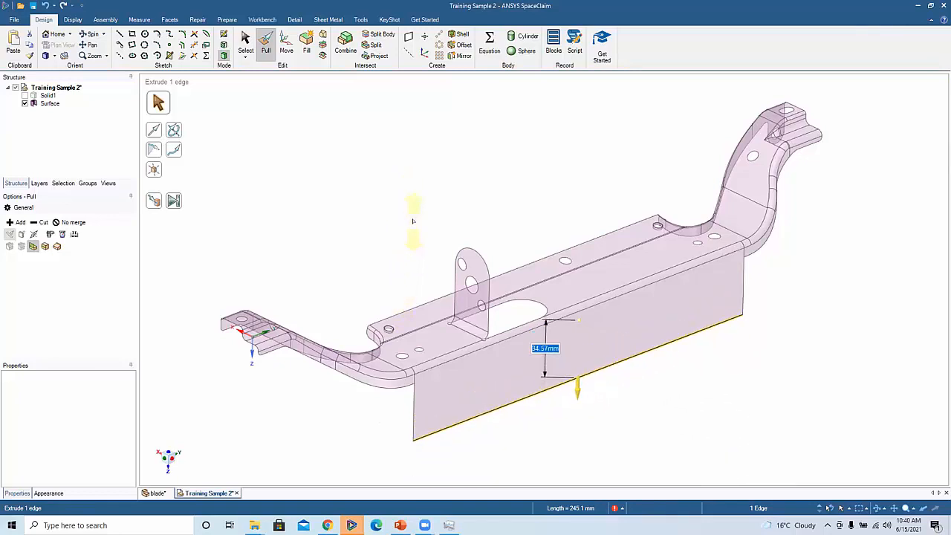
- Return the extruded front edge to its original position and clear the selection
left_click_drag(335, 208, 350, 197)
mouse_move(364, 204)
middle_mouse_down("ctrl")
mouse_move(403, 178)
mouse_move(357, 215)
middle_mouse_up("ctrl")
scroll(385, 170, "down", 1)
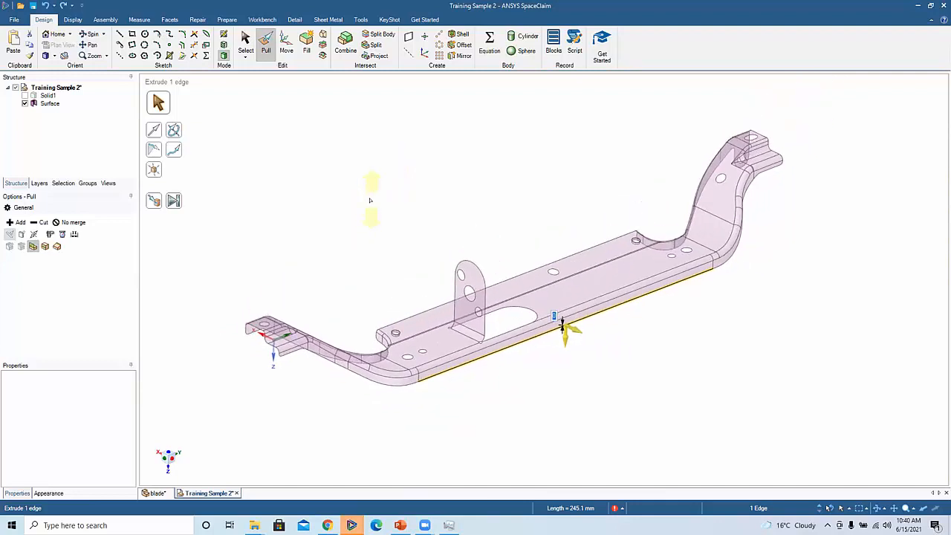
left_click(368, 196)
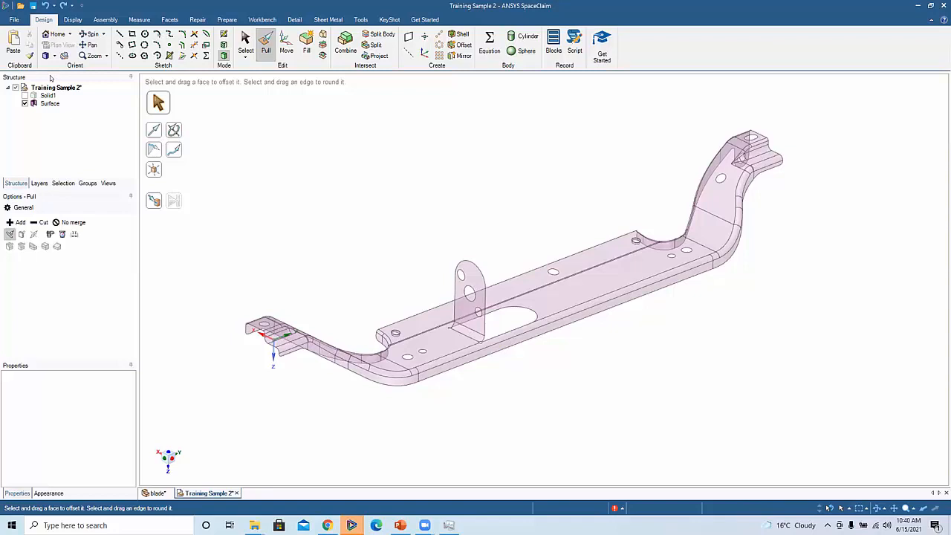
- Copy the faces of the solid bracket's end arm near the origin into a separate surface body, leaving only that copy visible
left_click(25, 96)
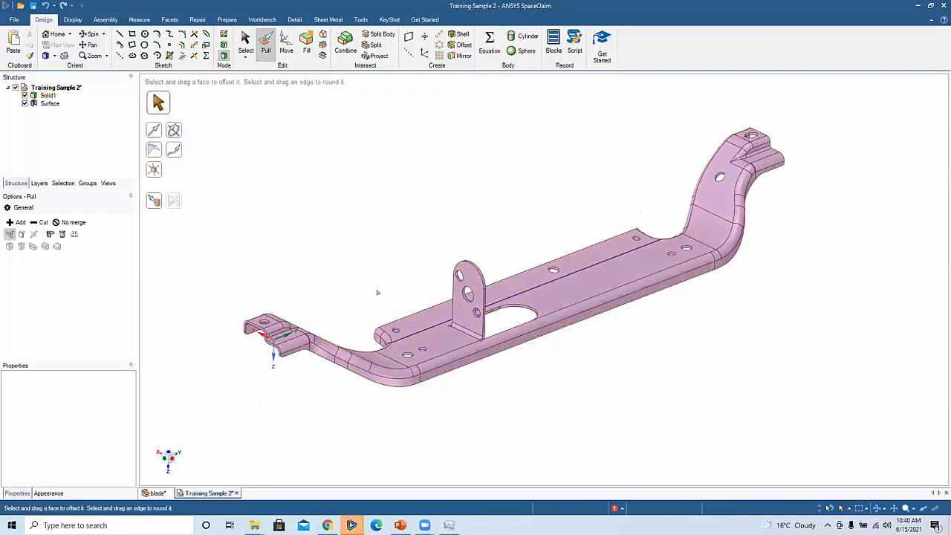
key("s")
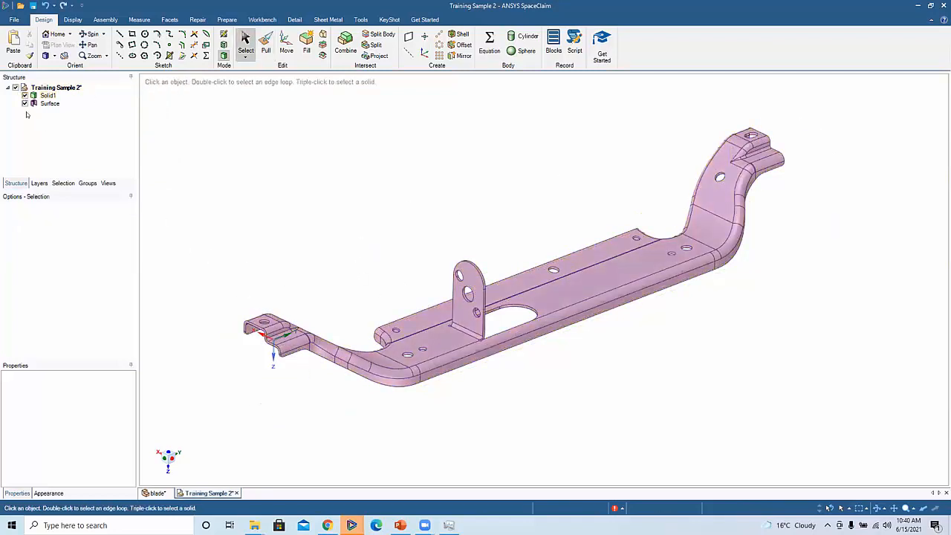
left_click(24, 104)
middle_click_drag(263, 288, 210, 265)
left_click_drag(193, 255, 369, 436)
key("ctrl+c")
key("ctrl+v")
left_click(263, 234)
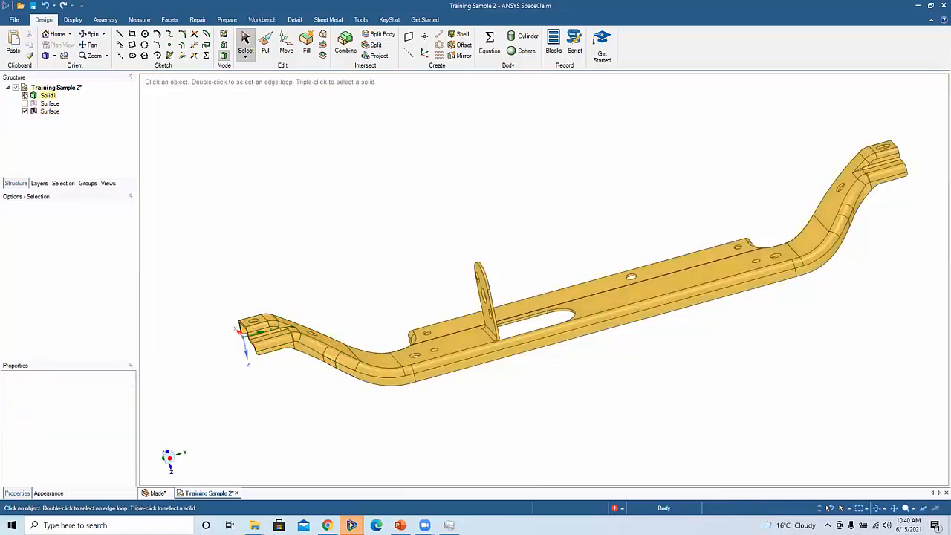
left_click(25, 95)
middle_click_drag(320, 407, 379, 380)
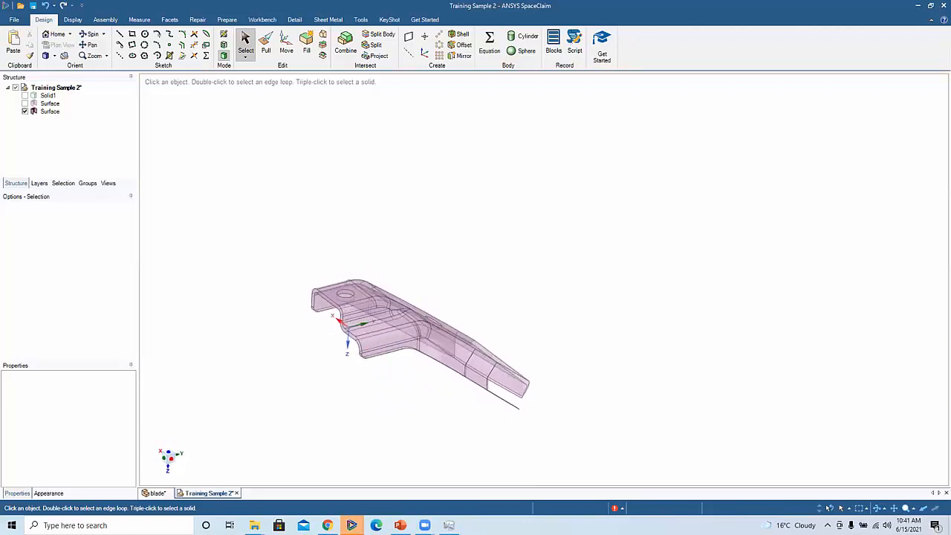
- Show only the solid bracket and delete the long flat face along its rear side
left_click(24, 111)
left_click(25, 96)
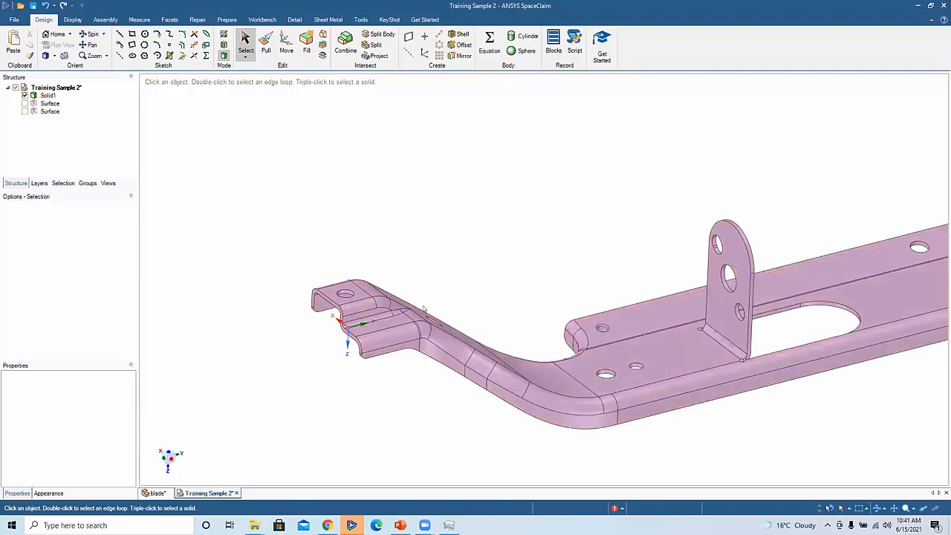
left_click(697, 294)
middle_click_drag(699, 292, 706, 290)
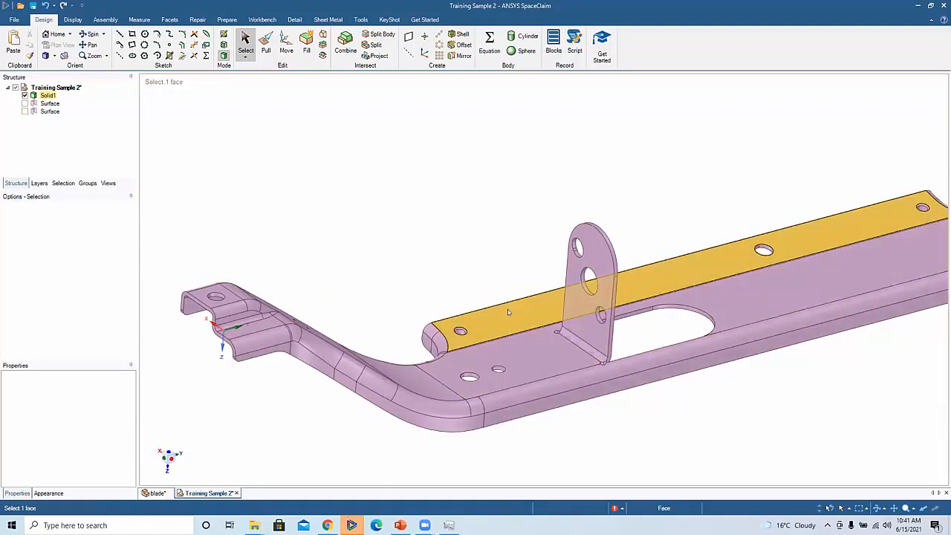
left_click(508, 312)
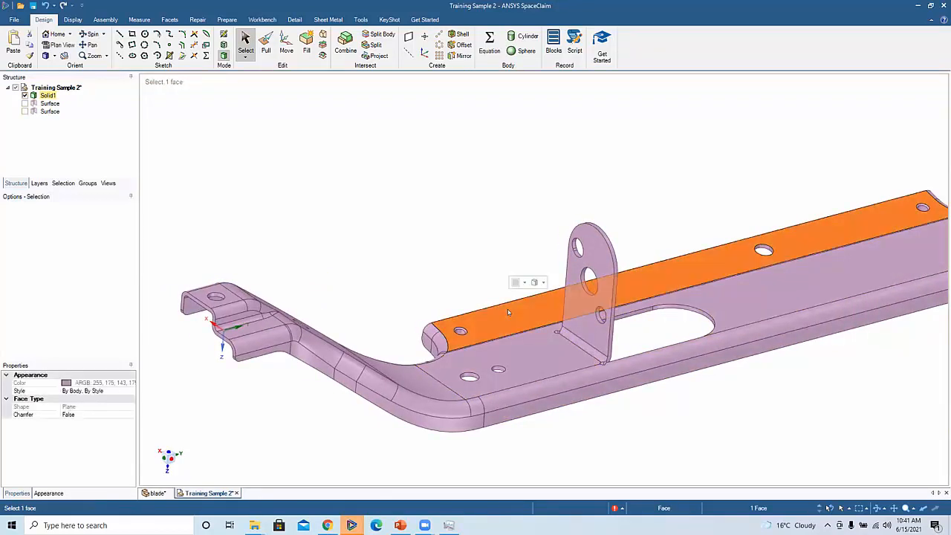
right_click(436, 248)
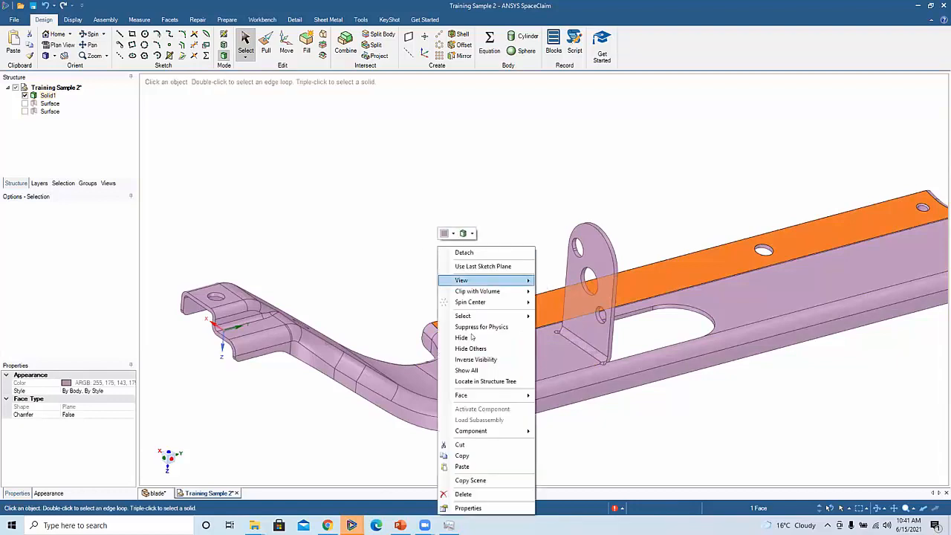
left_click(460, 495)
mouse_move(369, 283)
middle_mouse_down()
mouse_move(421, 294)
mouse_move(481, 289)
mouse_move(358, 264)
middle_mouse_up()
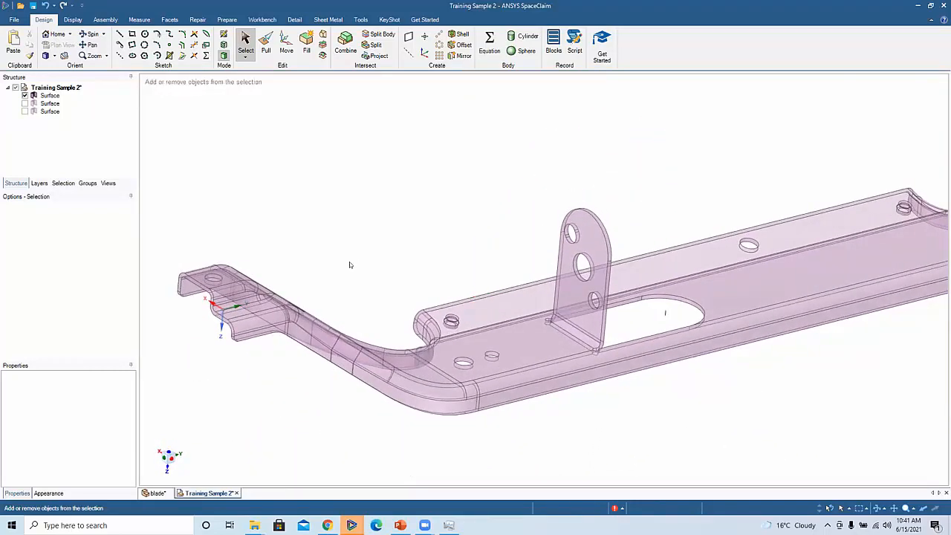
- Undo the deletion of the solid's rear flat face
key("ctrl+z")
left_click(345, 260)
scroll(373, 265, "down", 2)
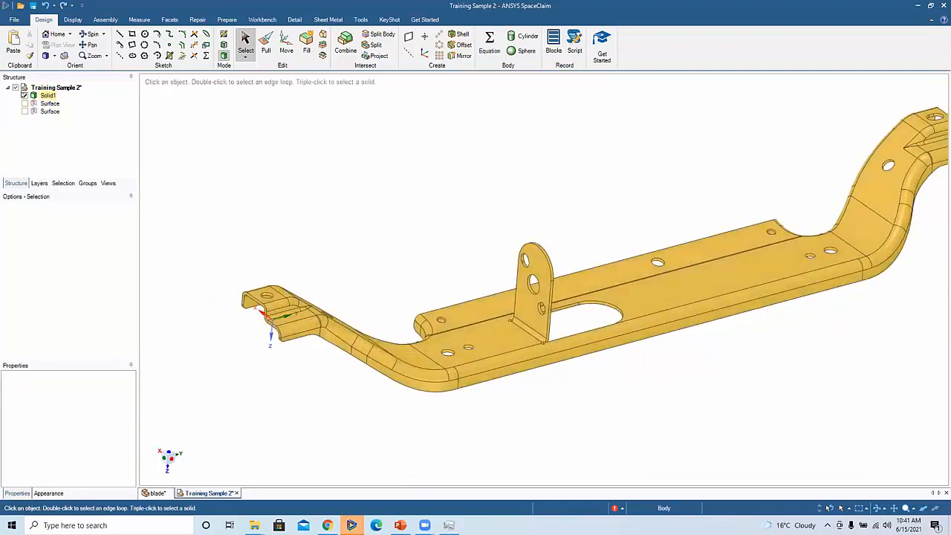
- Switch visibility from the solid to the full bracket surface and delete the partial end-arm surface copy
left_click(24, 95)
left_click(24, 103)
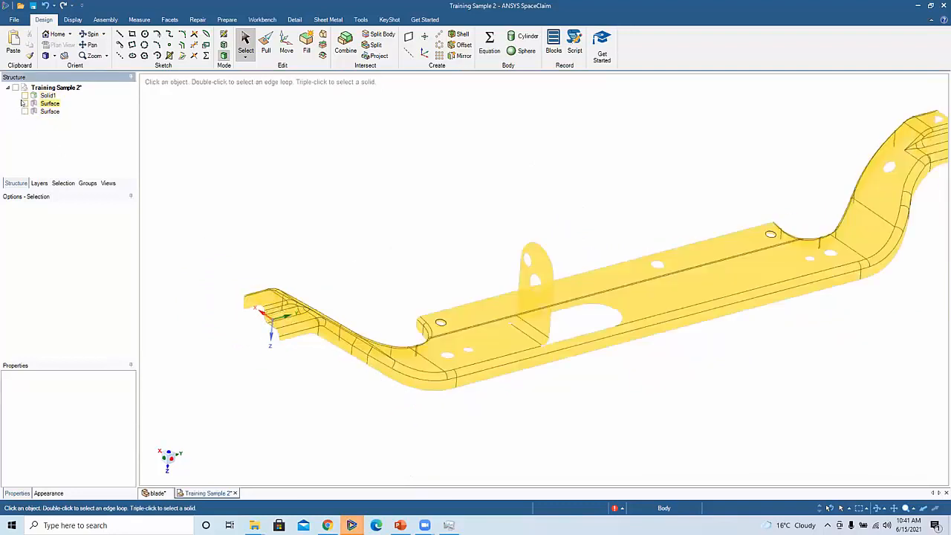
right_click(43, 110)
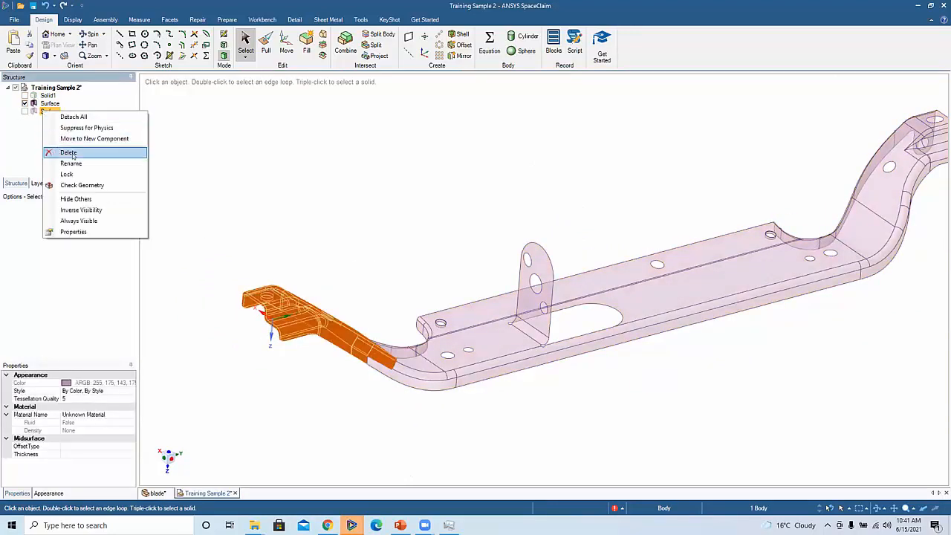
left_click(68, 152)
- Try selecting the chain of six connected lower front edges on the bracket surface for a Pull extrusion
scroll(429, 322, "up", 3)
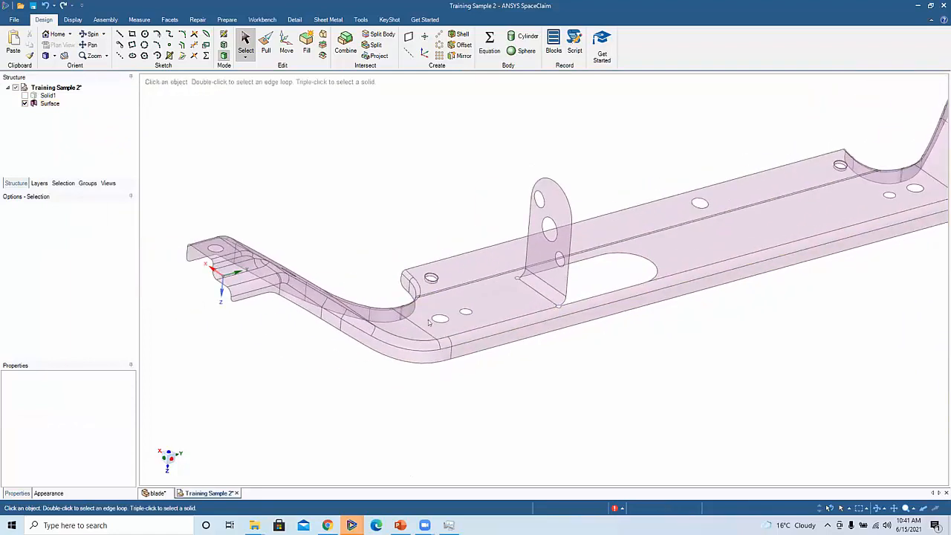
left_click(259, 296)
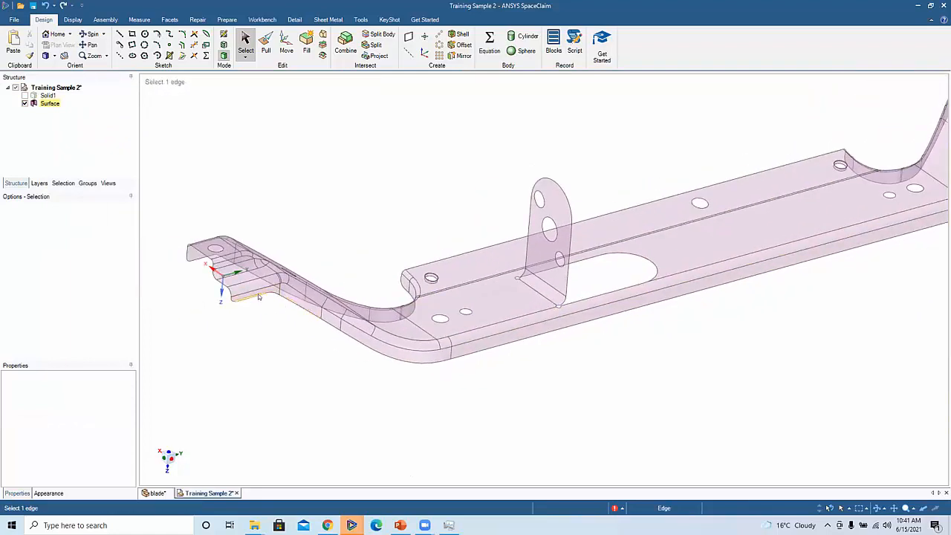
left_click(478, 351)
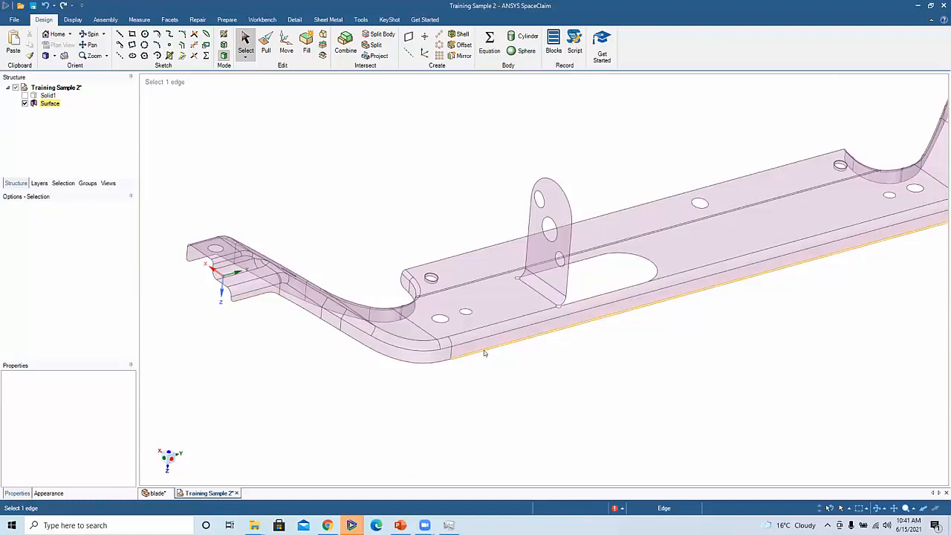
left_click(286, 300)
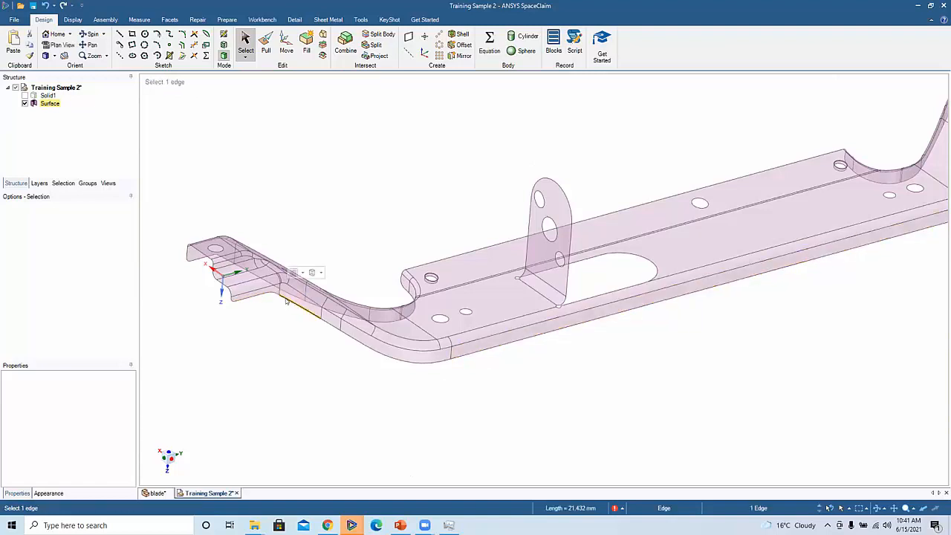
middle_click_drag(367, 336, 359, 326)
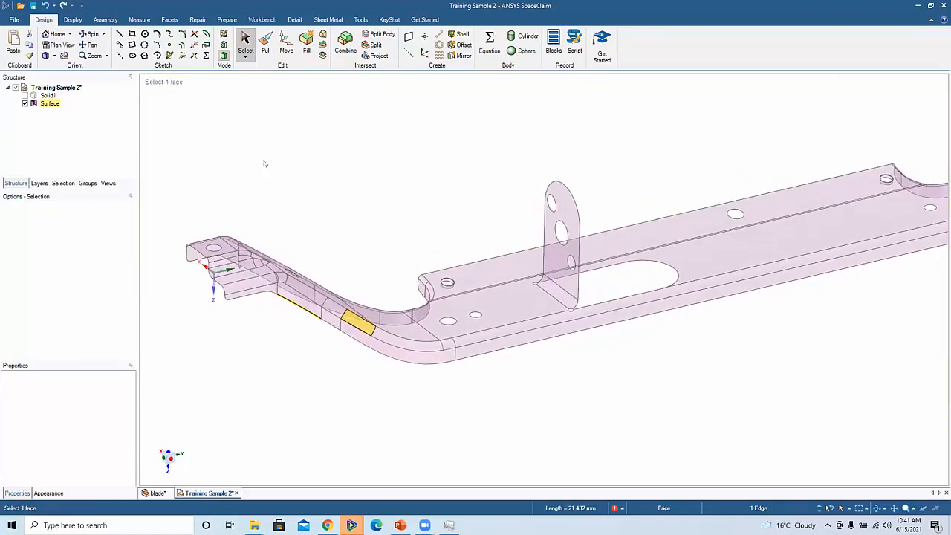
scroll(448, 340, "down", 3)
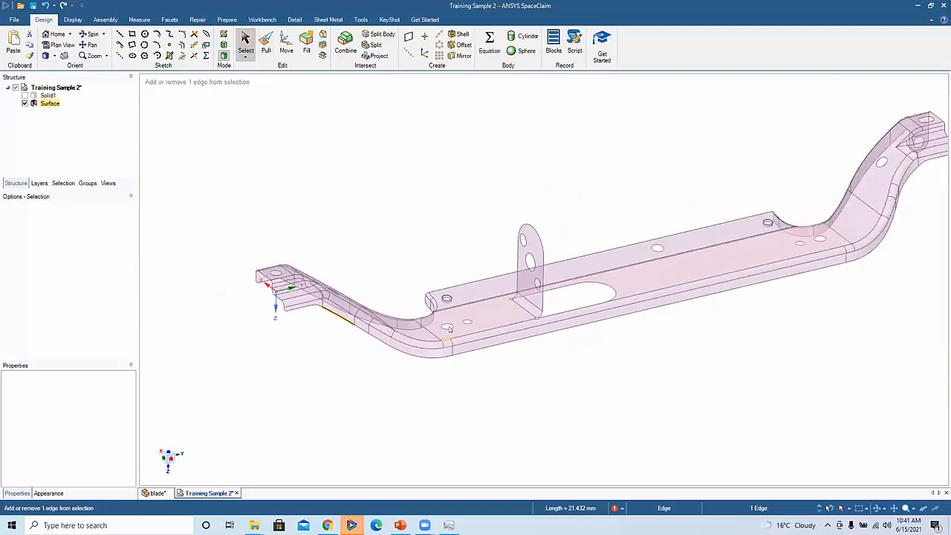
middle_click_drag(478, 311, 468, 298)
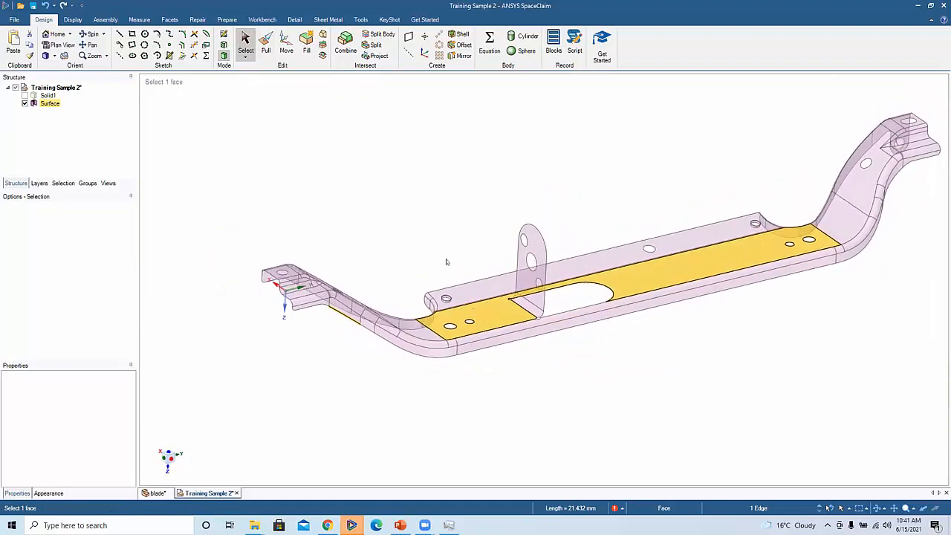
left_click(265, 45)
double_click(493, 350)
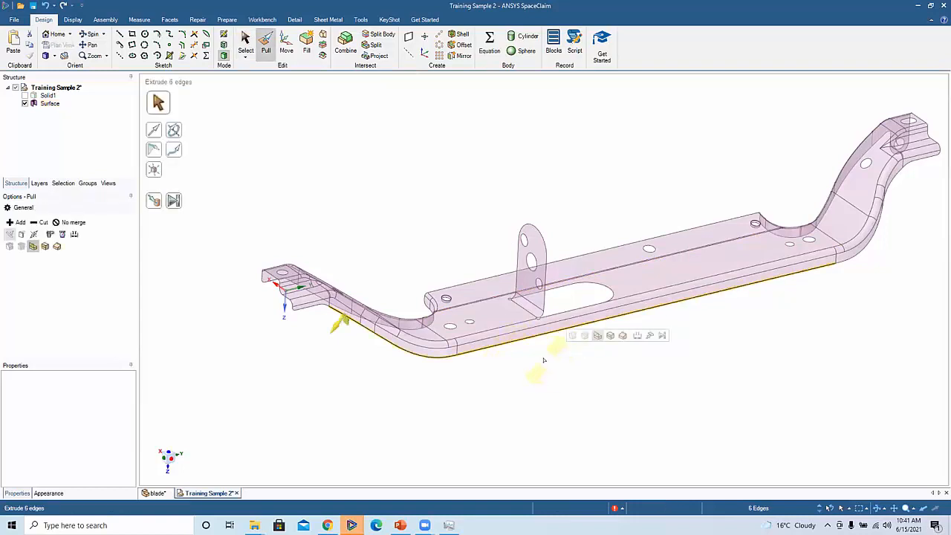
left_click(506, 376)
- Extrude the short lower edge of the end tab near the origin downward into a large flap
left_click(314, 301)
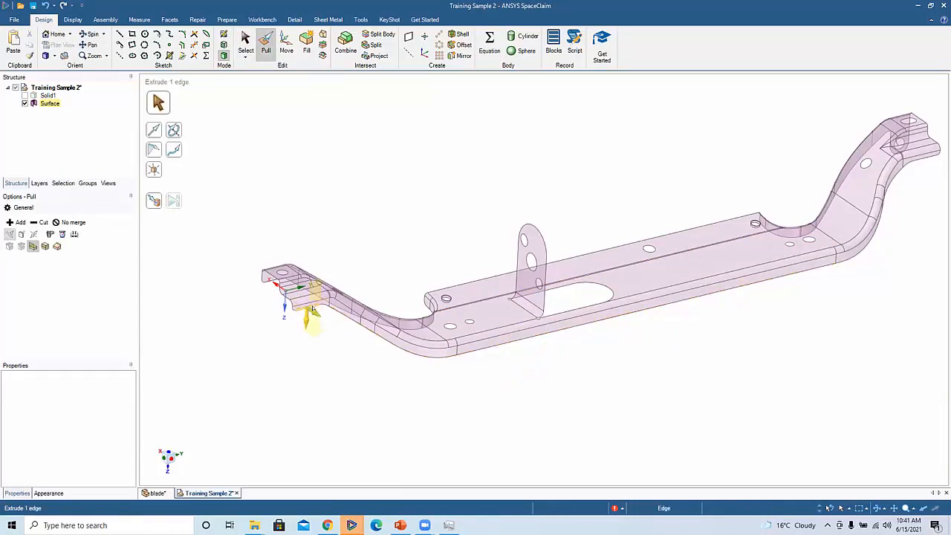
left_click_drag(315, 329, 471, 405)
middle_click_drag(470, 405, 526, 369)
left_click(526, 369)
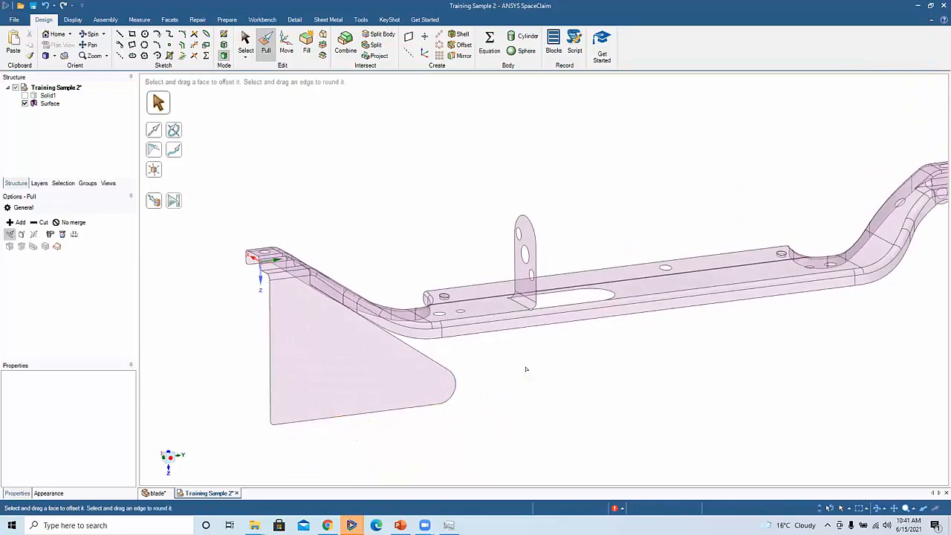
- Undo the end tab's edge extrusion and clear the selection
key("ctrl+z")
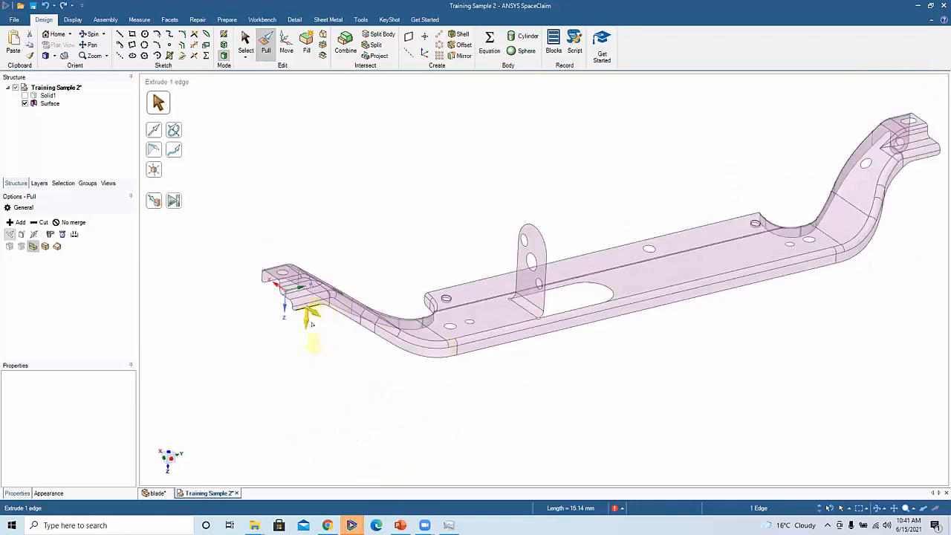
scroll(292, 311, "up", 5)
left_click(362, 360)
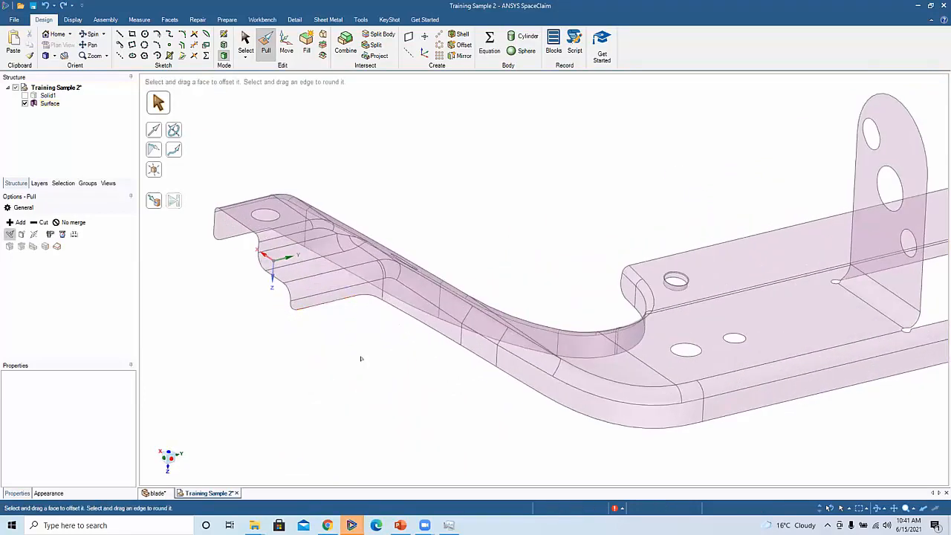
- Extrude the connected lower edges from the end arm around the curved corner downward into a wall, and inspect their junctions closely
middle_click_drag(393, 372, 367, 347, "ctrl")
scroll(367, 348, "down", 2)
left_click(391, 321)
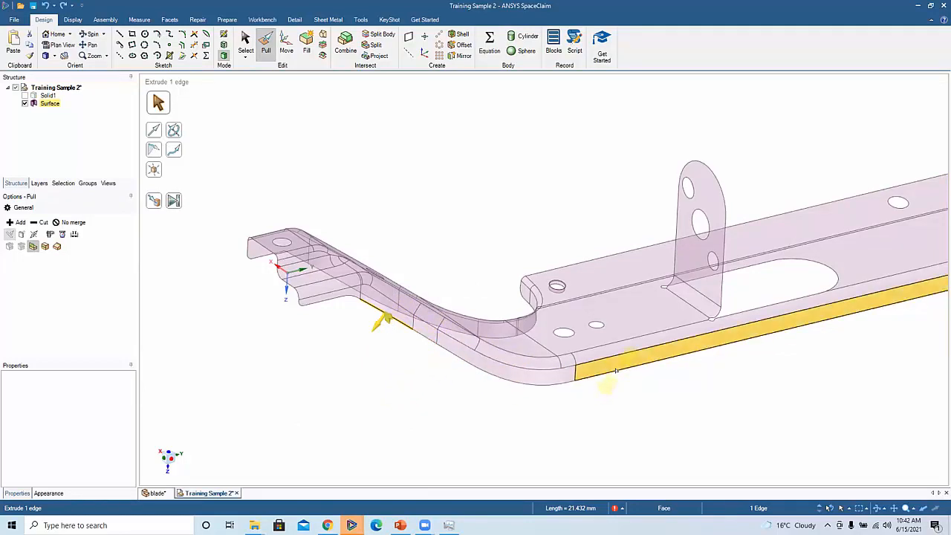
double_click(567, 383)
mouse_move(392, 385)
middle_mouse_down()
mouse_move(388, 371)
mouse_move(293, 319)
mouse_move(345, 360)
middle_mouse_up()
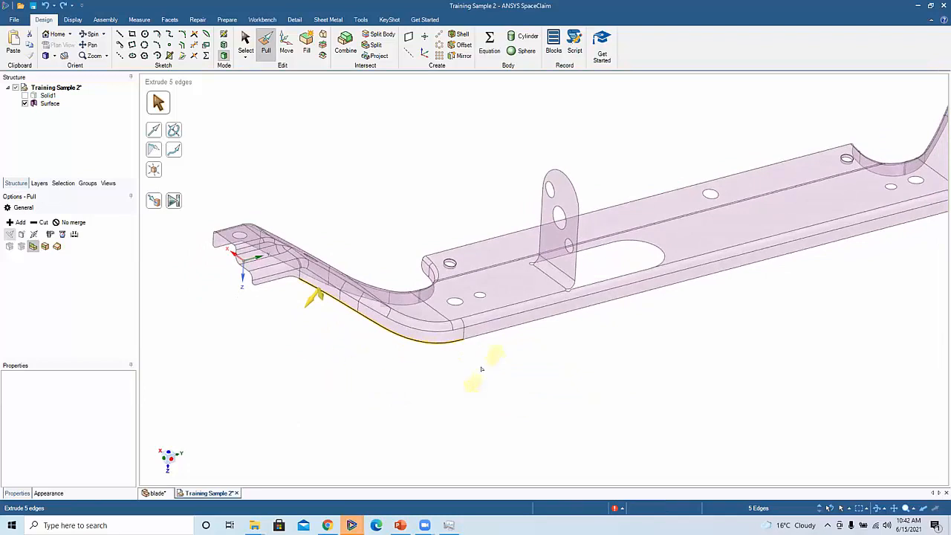
left_click_drag(482, 369, 473, 424)
middle_click_drag(336, 389, 351, 380)
scroll(346, 359, "up", 10)
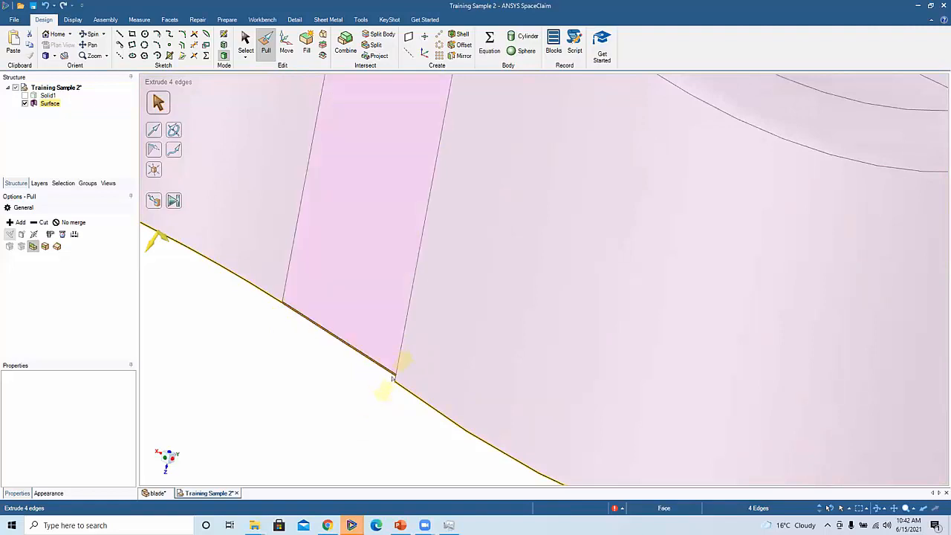
scroll(392, 377, "down", 8)
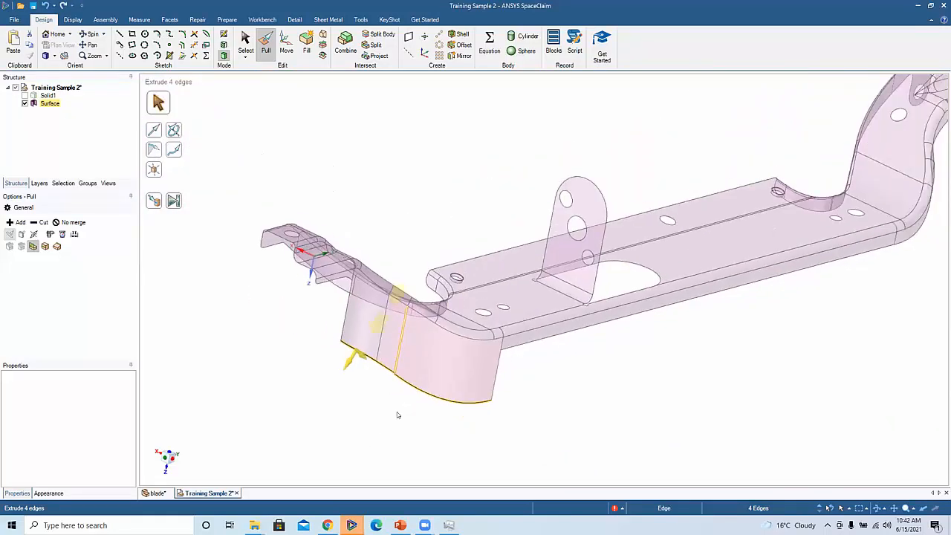
- Undo the downward extrusion of the curved corner's edge chain and clear the selection
key("ctrl+z")
left_click(376, 421)
scroll(382, 394, "down", 4)
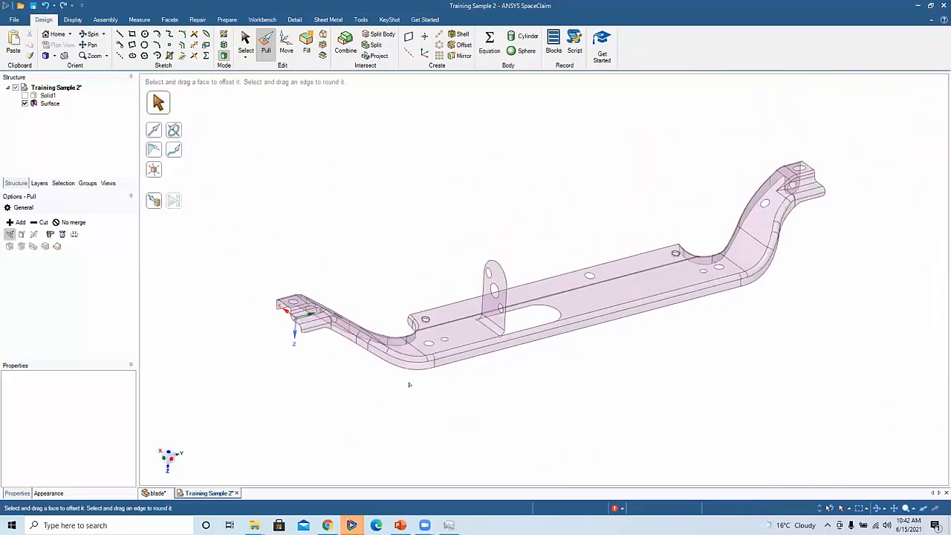
- Start a sketch on the bracket's long flat face and move the sketch plane down below the bracket, viewed in plan
left_click(559, 299)
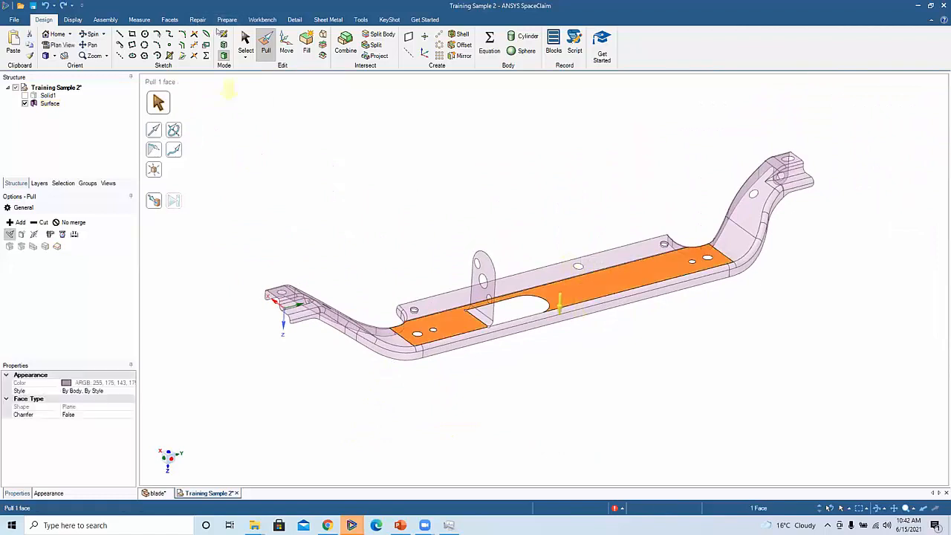
left_click(221, 32)
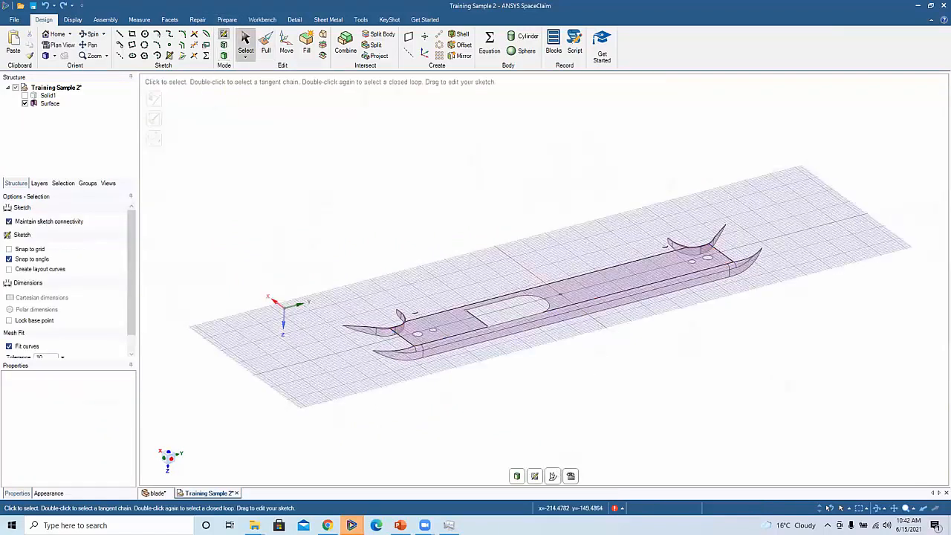
key("m")
left_click_drag(559, 305, 565, 407)
middle_click_drag(373, 244, 224, 124)
- Sketch a rectangle about 492 by 166 mm enclosing the whole bracket and turn it into a planar surface
left_click(131, 33)
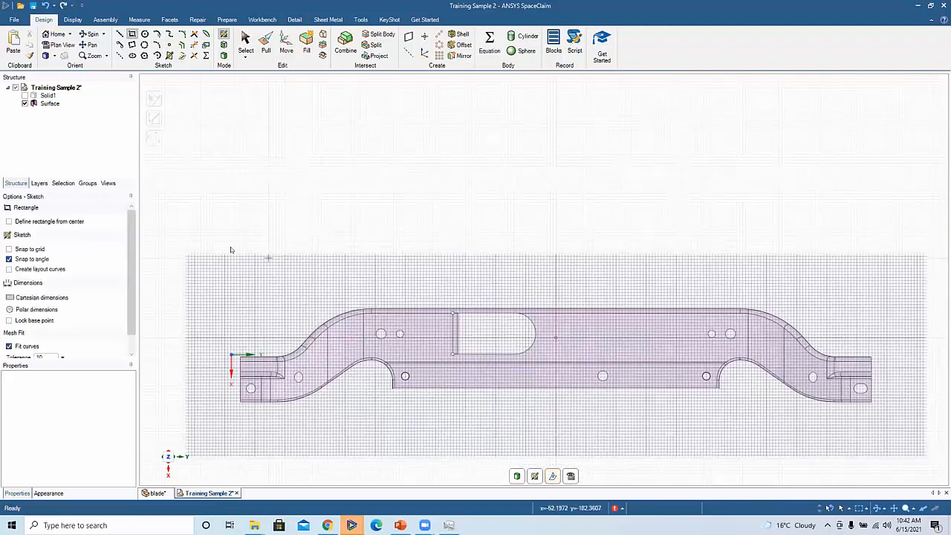
left_click(166, 220)
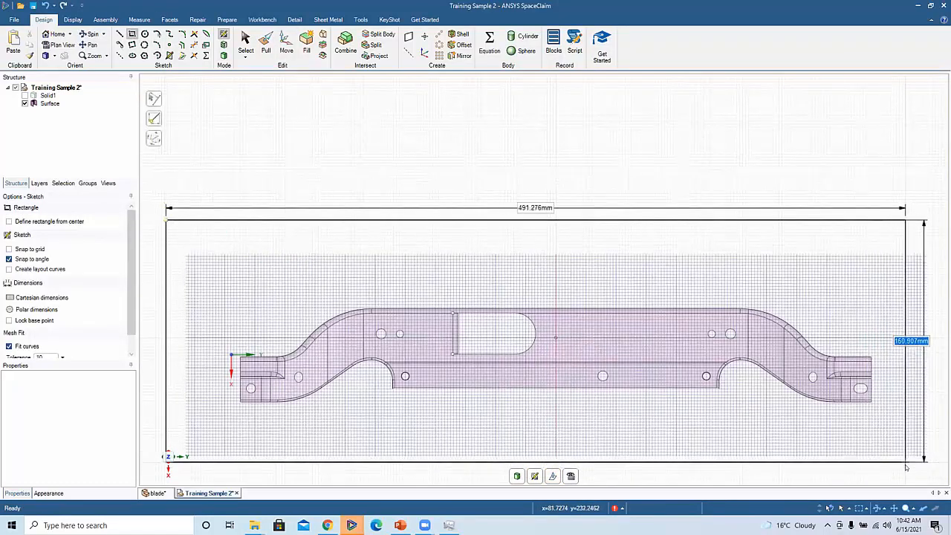
key("Return")
scroll(777, 434, "down", 3)
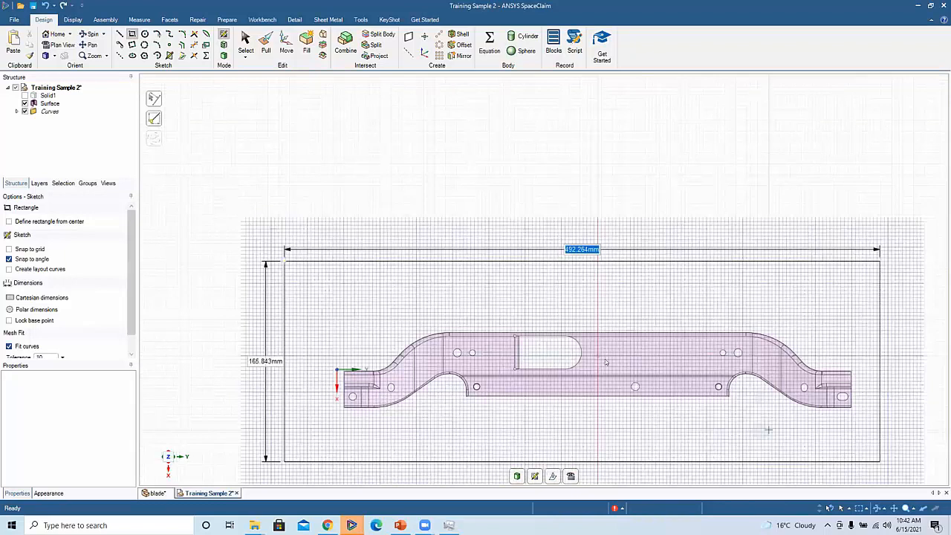
middle_click_drag(769, 429, 714, 381, "shift")
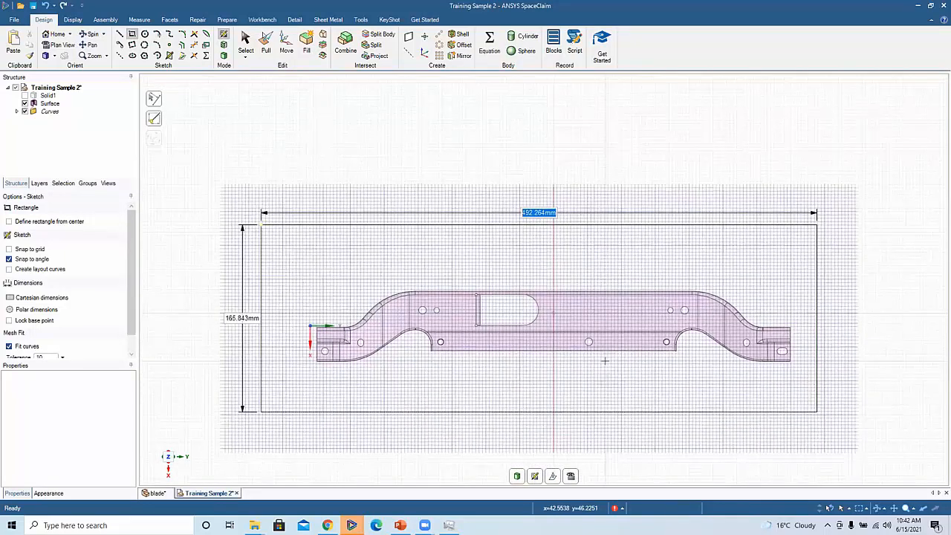
scroll(605, 361, "up", 1)
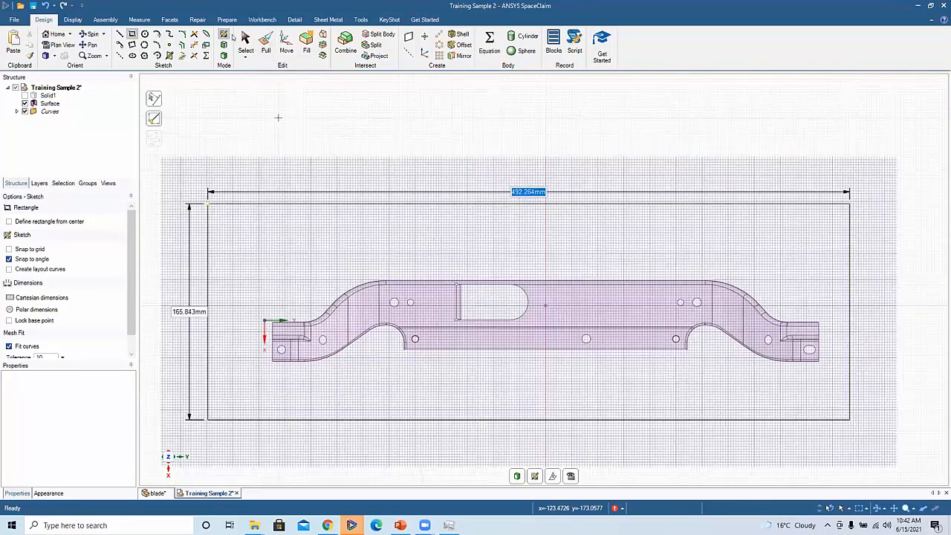
left_click(265, 45)
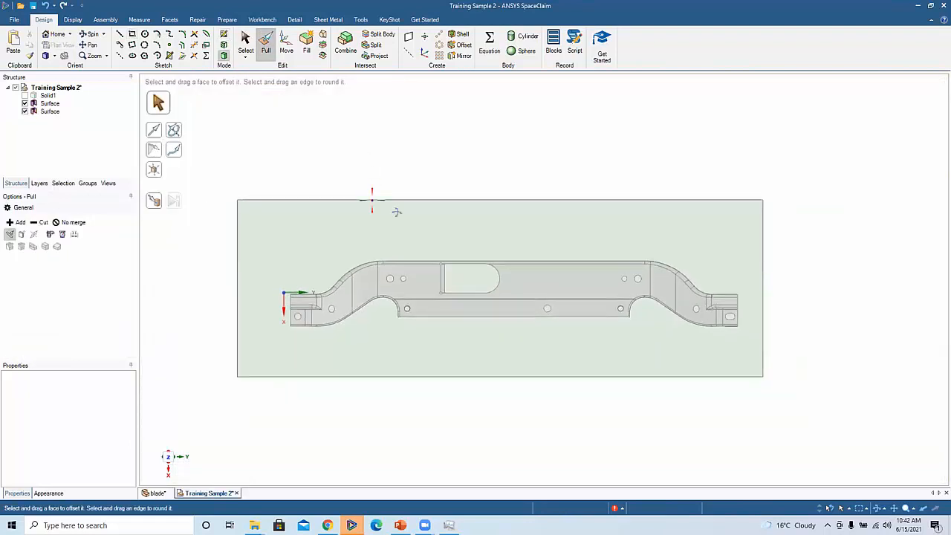
- Select the five connected lower edges from the end arm near the origin around the curved corner
left_click(486, 269)
middle_click_drag(518, 280, 457, 277)
left_click(455, 276)
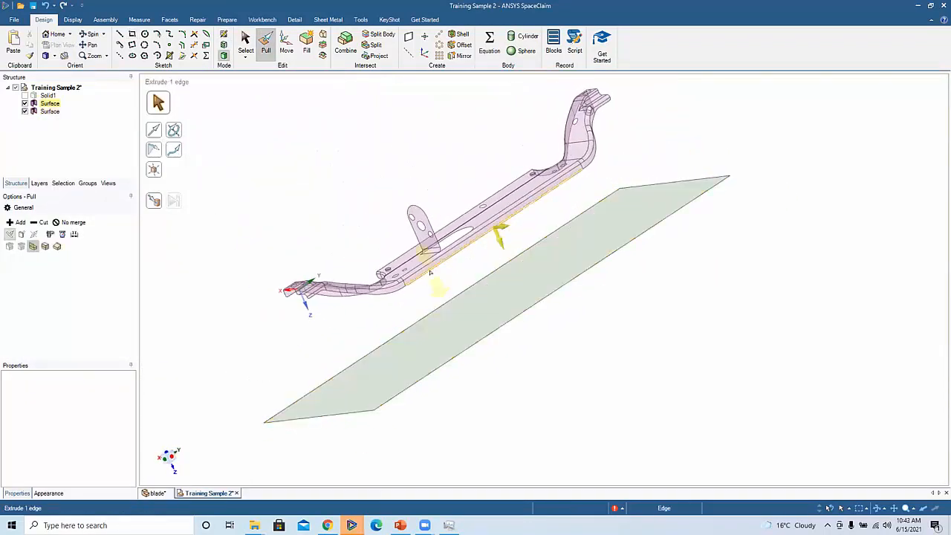
left_click(472, 309)
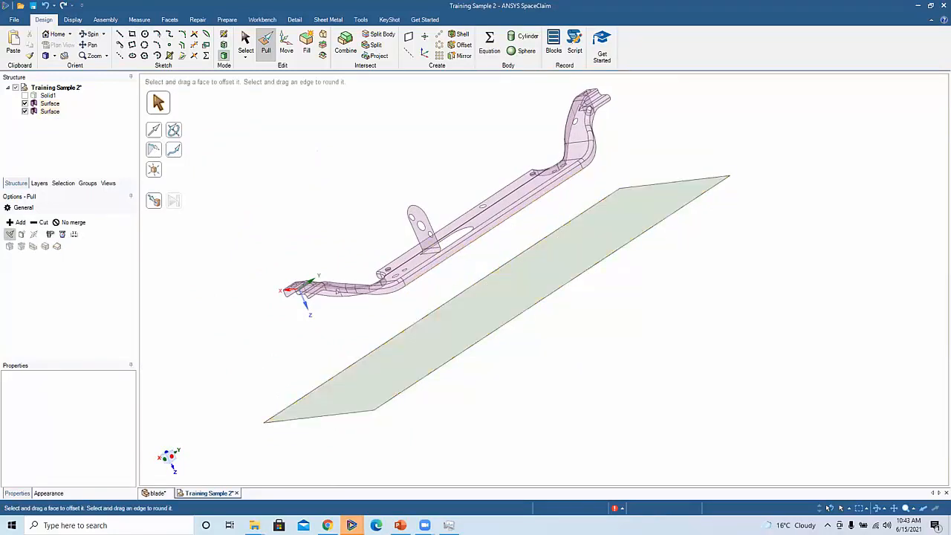
left_click(318, 296)
scroll(334, 365, "up", 5)
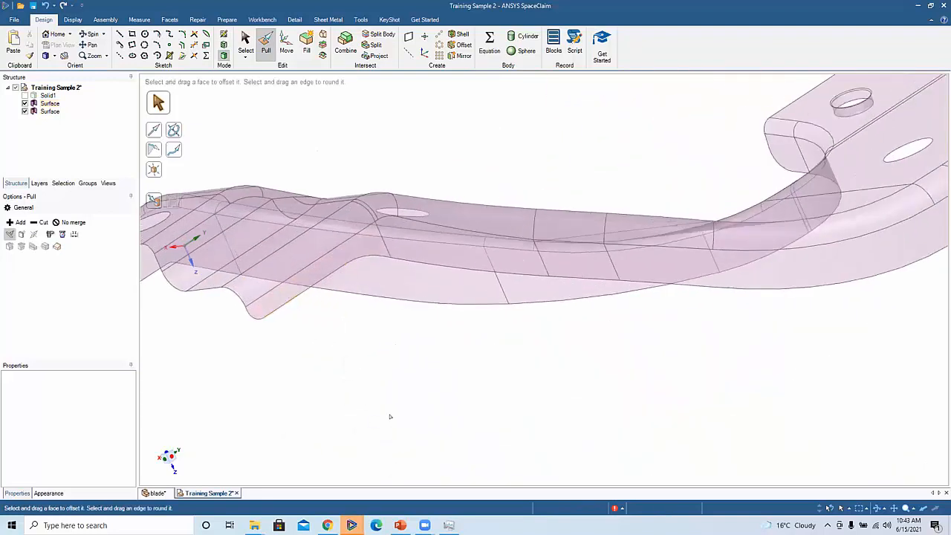
left_click(470, 269)
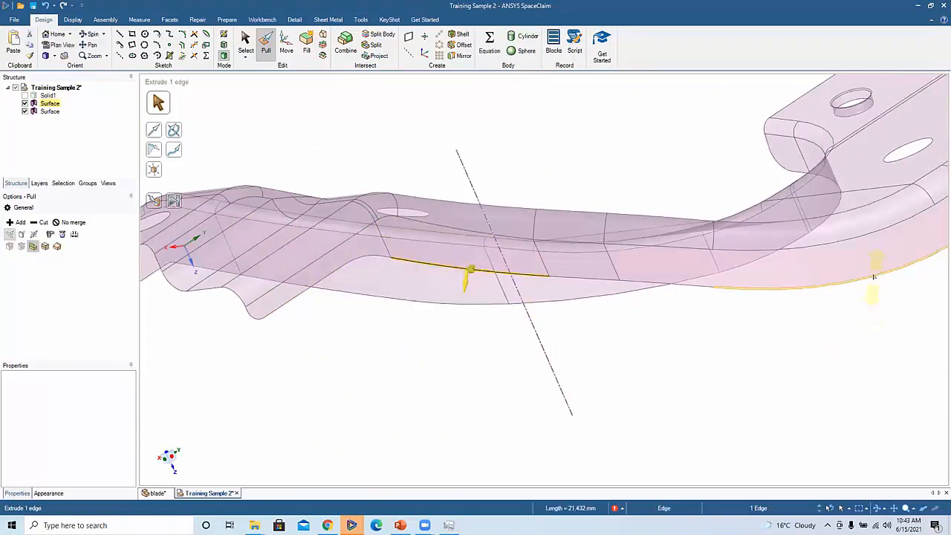
middle_click_drag(865, 277, 807, 269)
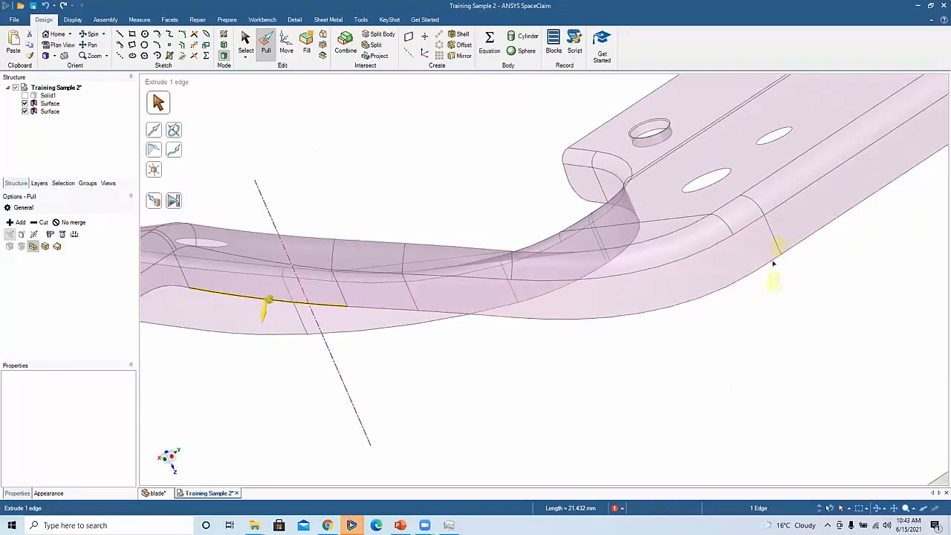
left_click(772, 262, "shift")
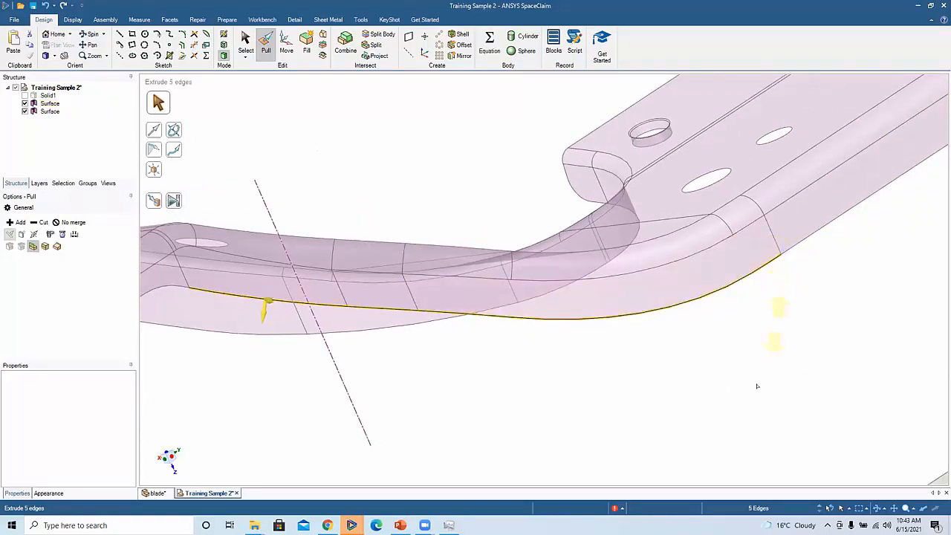
- Extrude the selected five-edge chain freehand, and undo that extrusion
scroll(758, 386, "down", 5)
middle_click_drag(614, 295, 550, 313)
left_click_drag(551, 312, 554, 332)
key("ctrl+z")
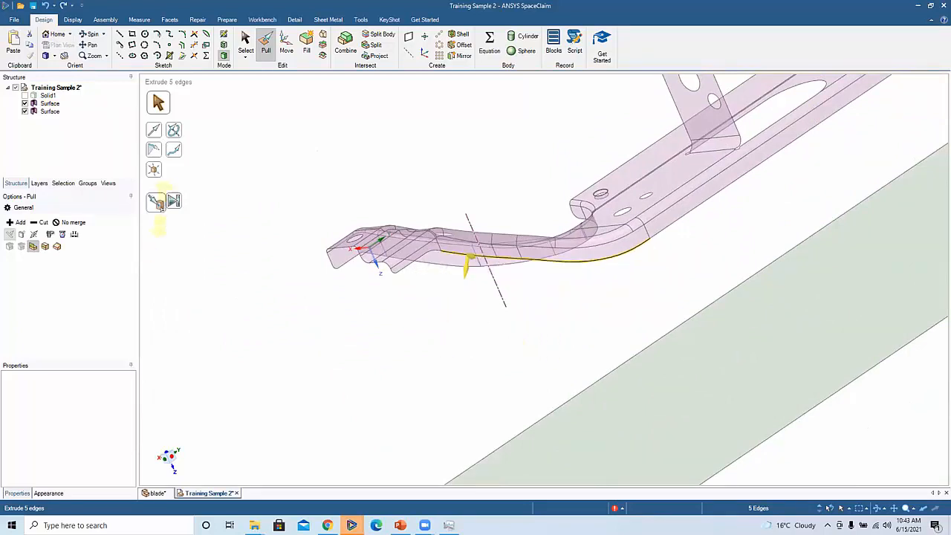
- Extrude the selected five edges up to the rectangular surface below the bracket
left_click(156, 203)
left_click(726, 362)
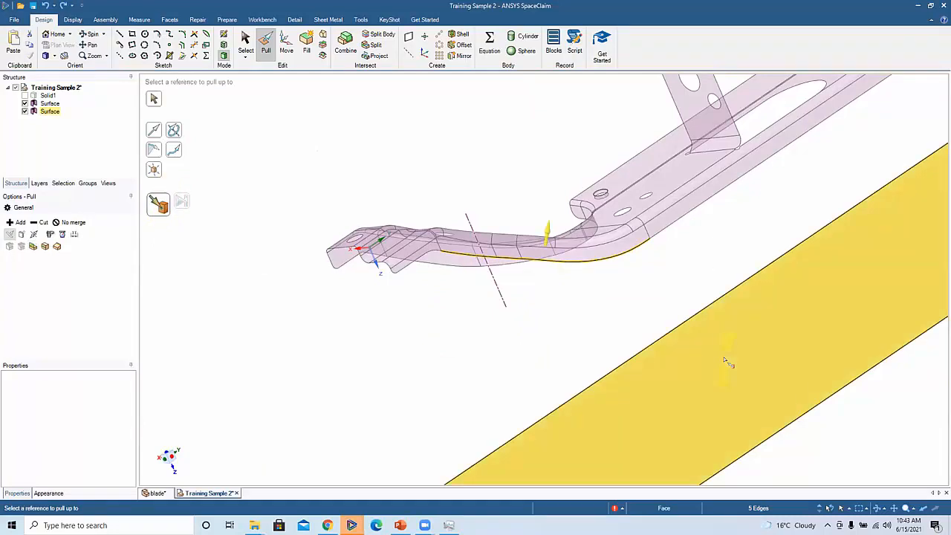
left_click(727, 362)
- Extrude the five connected outer lower edges of the opposite arm and its curved corner up to the rectangular surface
middle_click_drag(425, 347, 629, 194)
scroll(624, 195, "up", 3)
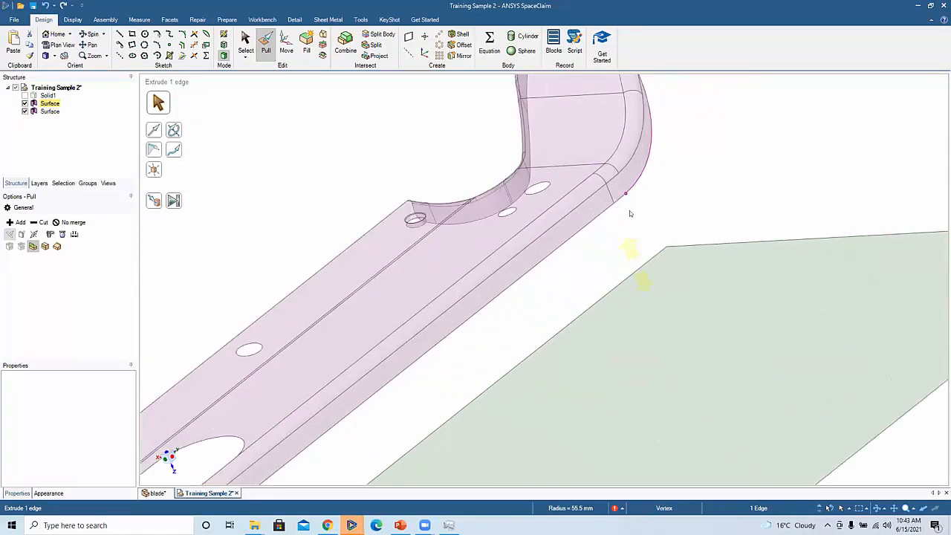
middle_click_drag(586, 278, 387, 438, "ctrl")
scroll(501, 318, "down", 3)
middle_click_drag(501, 318, 470, 283)
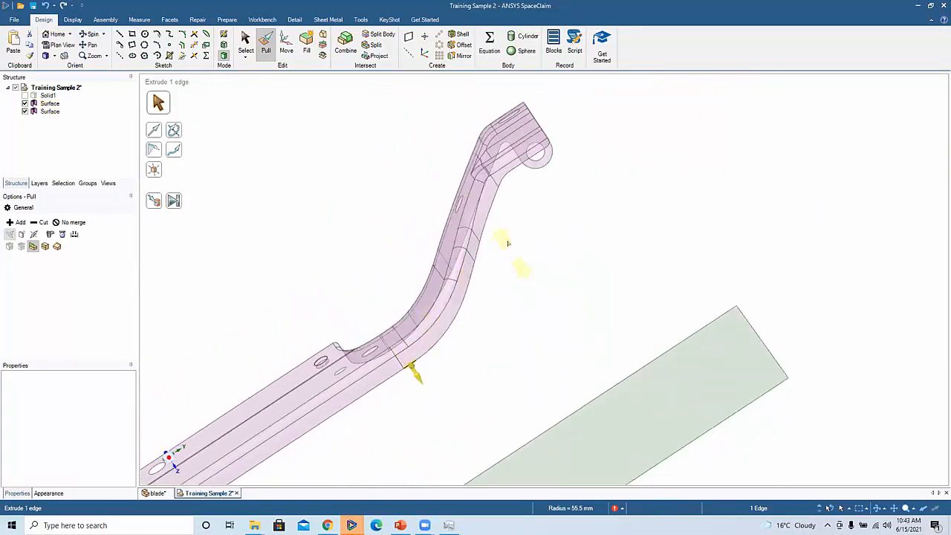
double_click(494, 197)
left_click(496, 300)
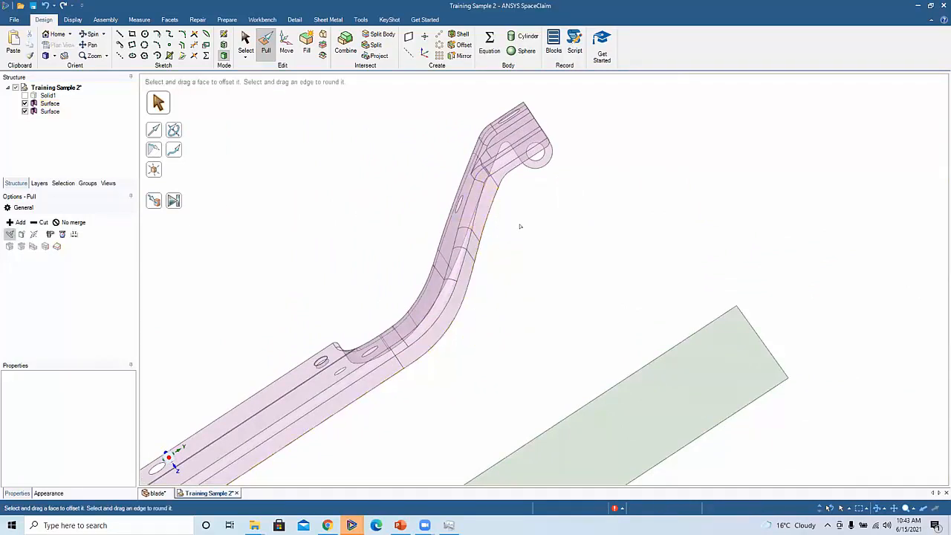
left_click(484, 197)
left_click(490, 201)
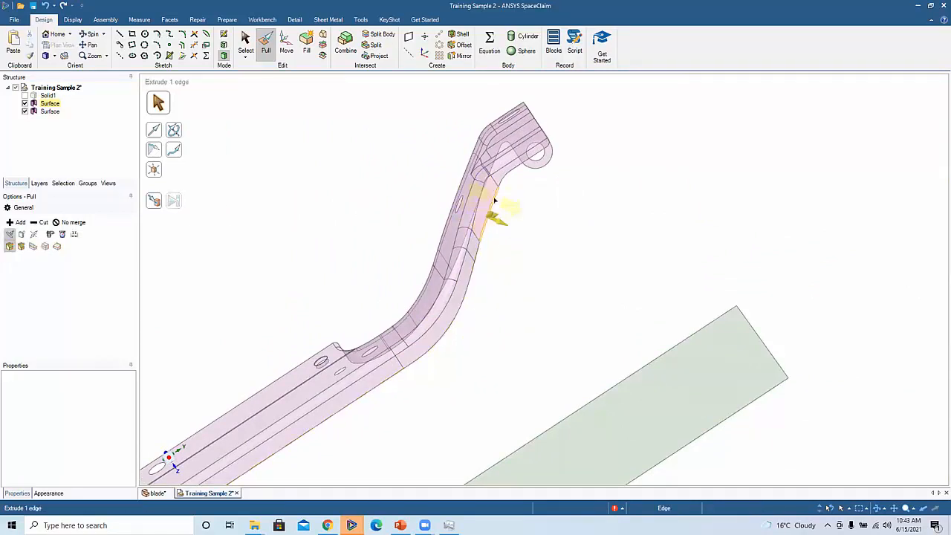
double_click(407, 366)
left_click(158, 202)
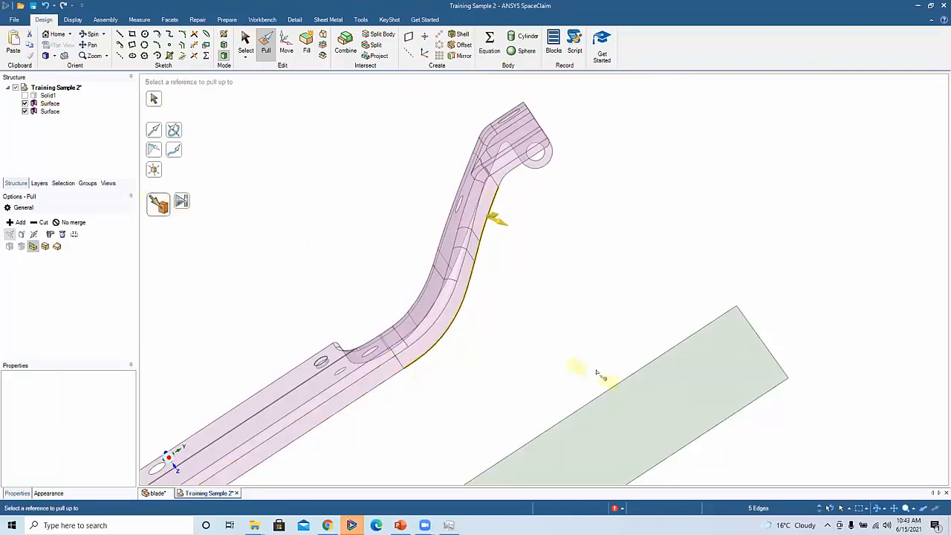
left_click(565, 359)
- Extrude the chain of eight inner lower edges on the origin-end arm up to the rectangular surface
middle_click_drag(566, 360, 583, 372)
middle_click_drag(528, 393, 548, 305)
scroll(549, 372, "up", 3)
left_click(548, 306)
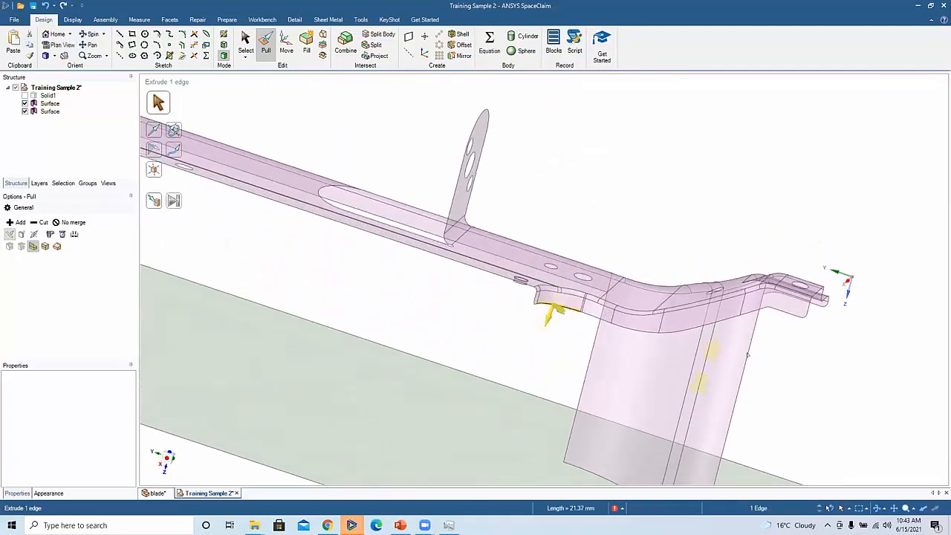
double_click(757, 314)
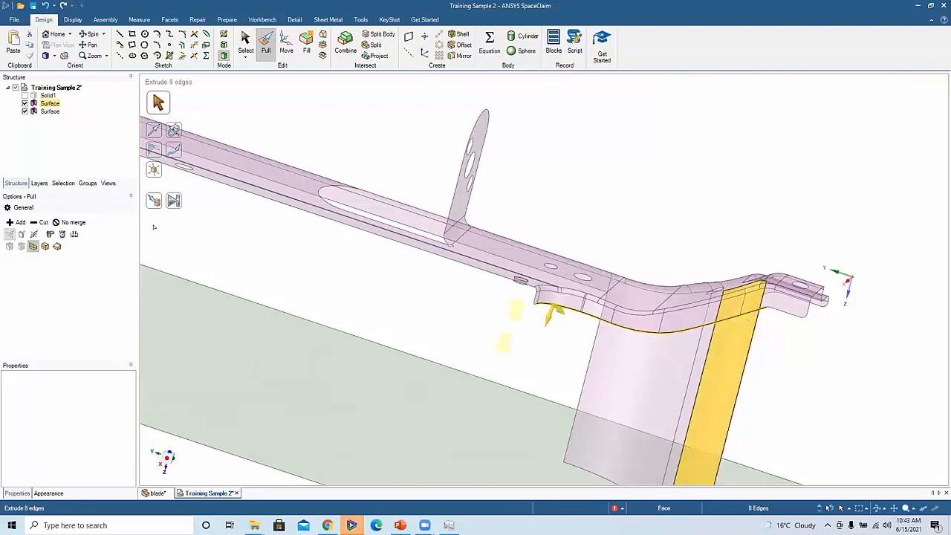
left_click(154, 201)
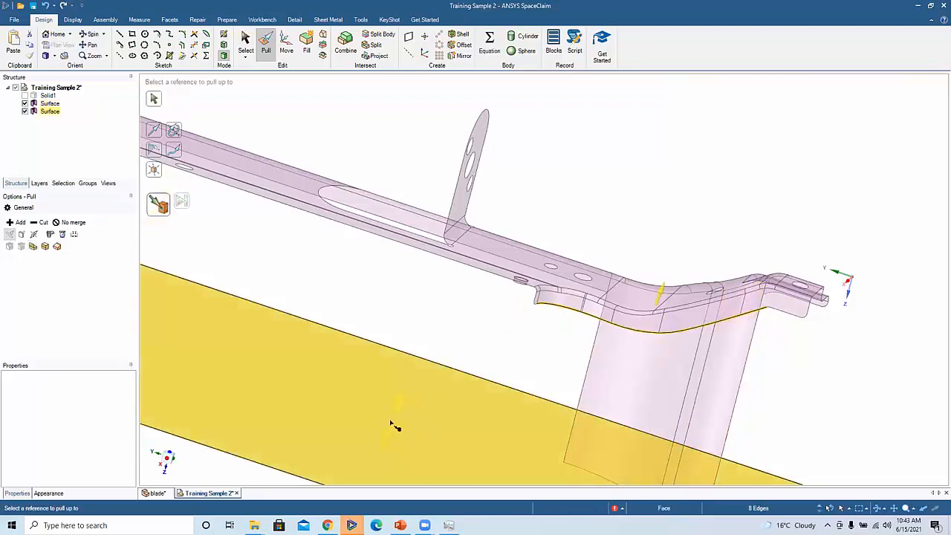
left_click(403, 435)
- Inspect the walls extruded from the inner edge chain near the end tab, and undo that extrusion
scroll(396, 383, "down", 2)
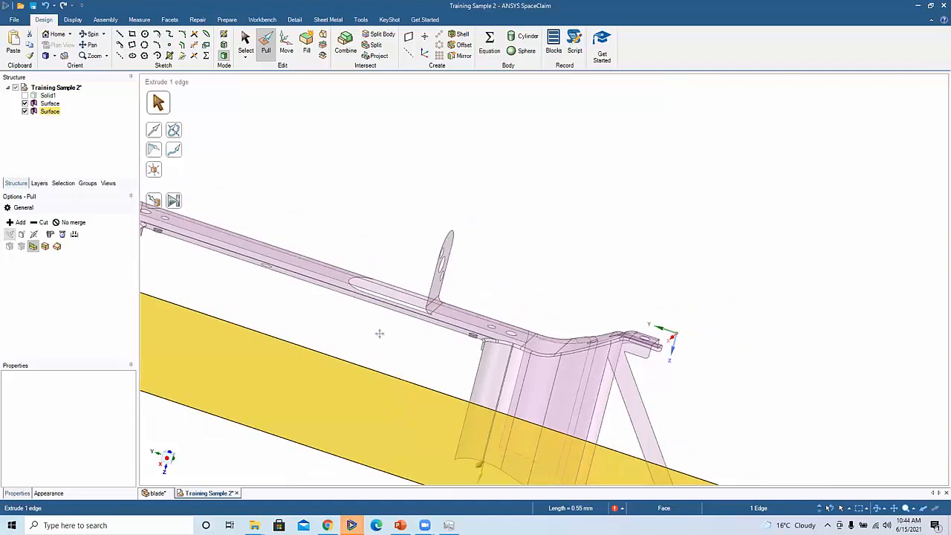
middle_click_drag(380, 333, 339, 263, "ctrl")
scroll(639, 350, "up", 1)
middle_click_drag(571, 298, 536, 257, "ctrl")
scroll(535, 256, "up", 1)
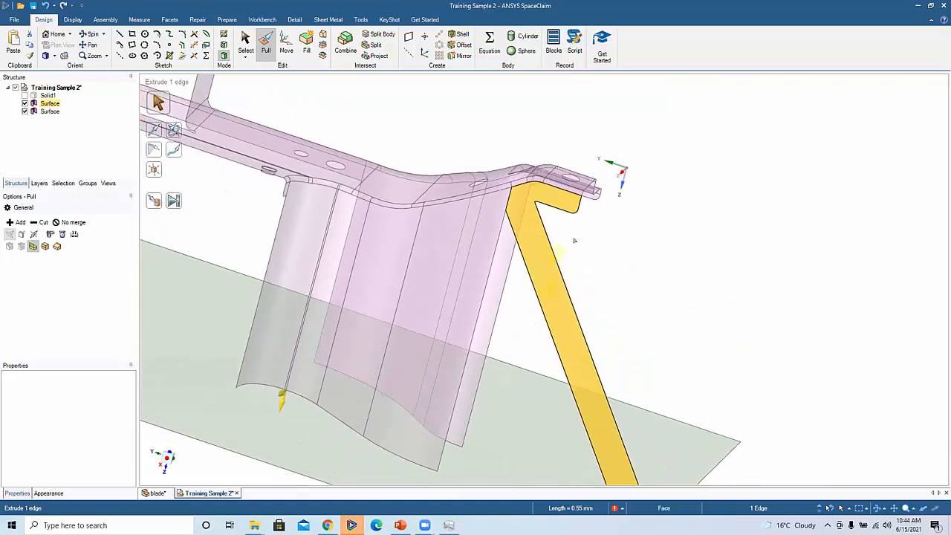
scroll(589, 248, "up", 1)
key("ctrl+z")
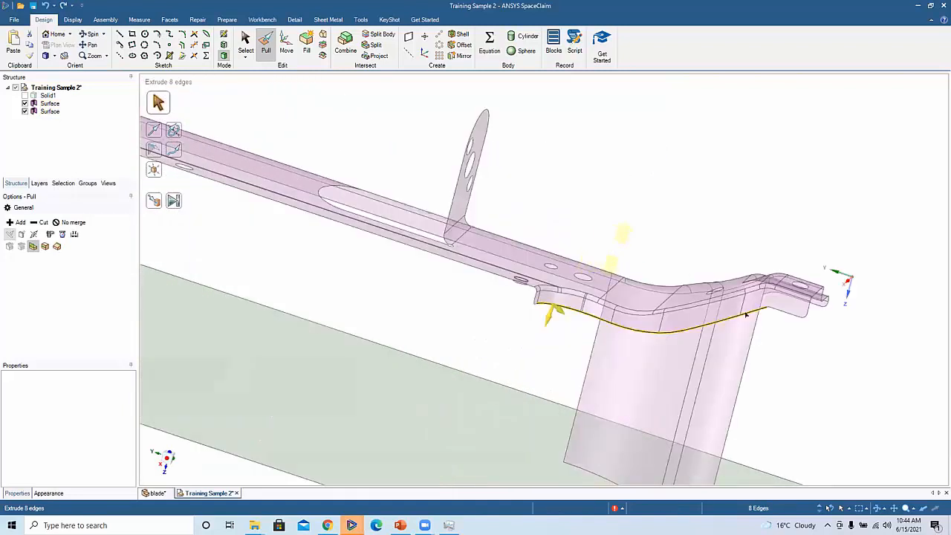
- Clear the selection and examine the end tab's lower edge and rounded corner where they meet the extruded wall
middle_click_drag(761, 317, 592, 255, "ctrl")
scroll(604, 268, "up", 2)
middle_click_drag(655, 278, 807, 204, "ctrl")
scroll(807, 208, "down", 2)
left_click(798, 239)
scroll(747, 216, "down", 3)
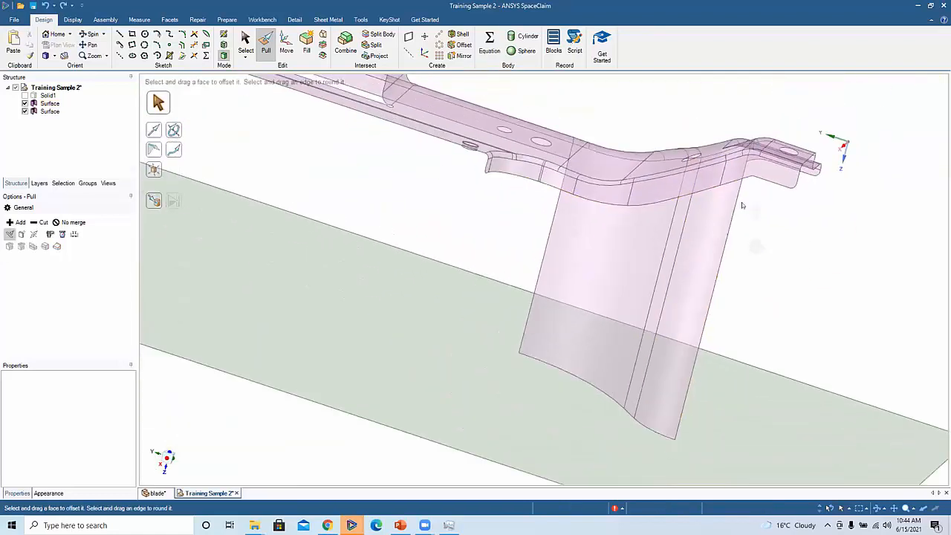
middle_click_drag(736, 210, 644, 243)
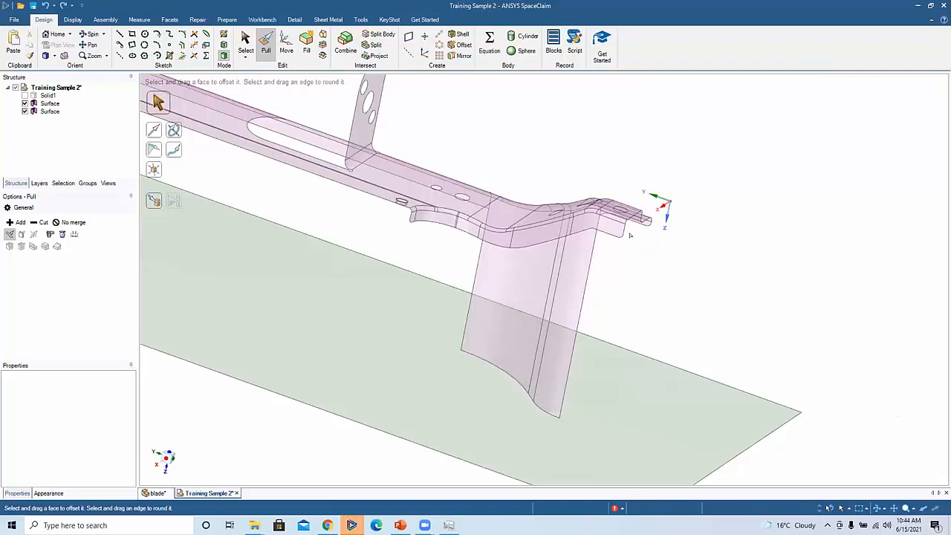
left_click(619, 229)
scroll(606, 300, "up", 10)
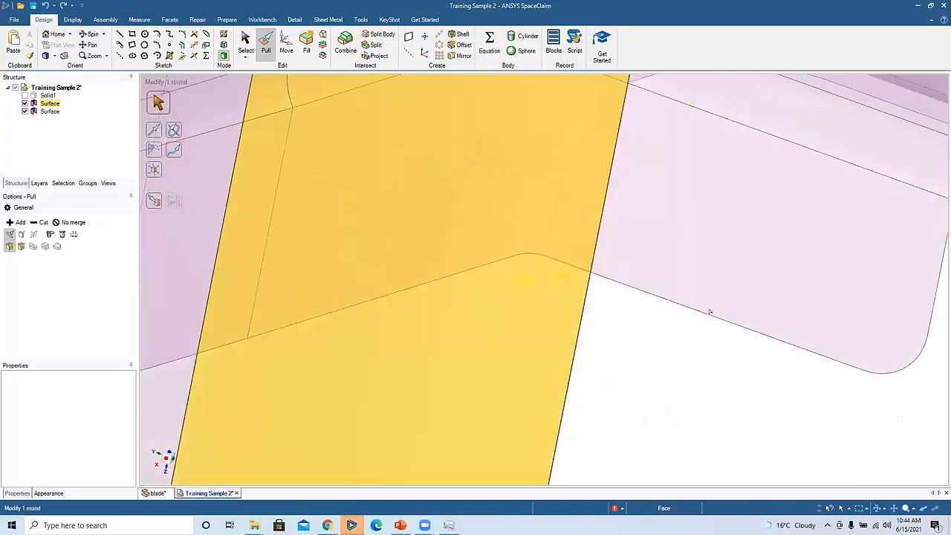
left_click(611, 295)
left_click(771, 339)
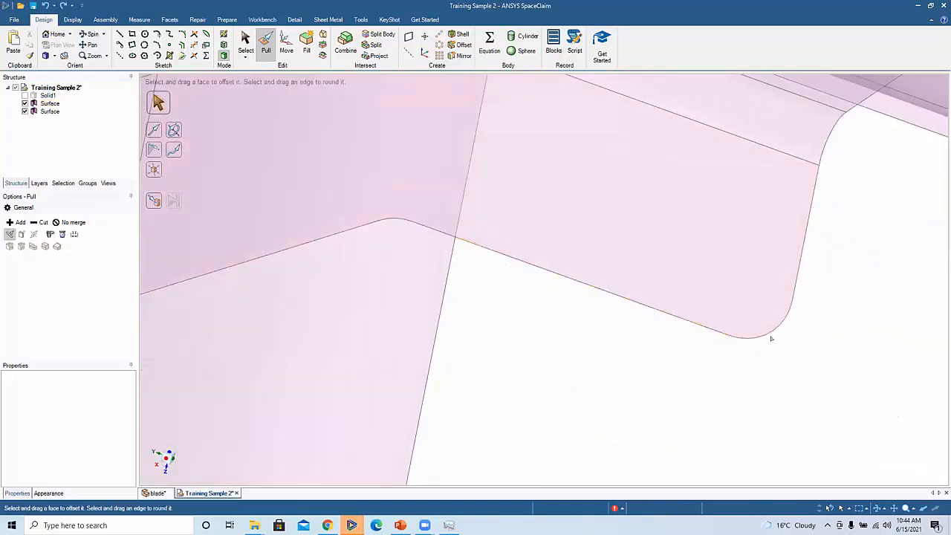
- Show Solid1 and pull the rounded corner face of its end tab to a radius of about 2.05 mm
left_click(772, 332)
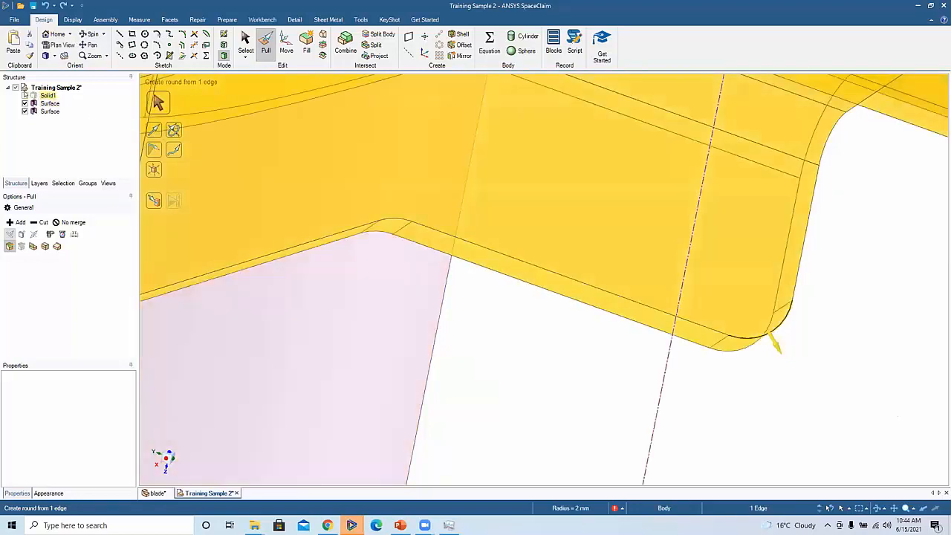
left_click(25, 95)
left_click(788, 376)
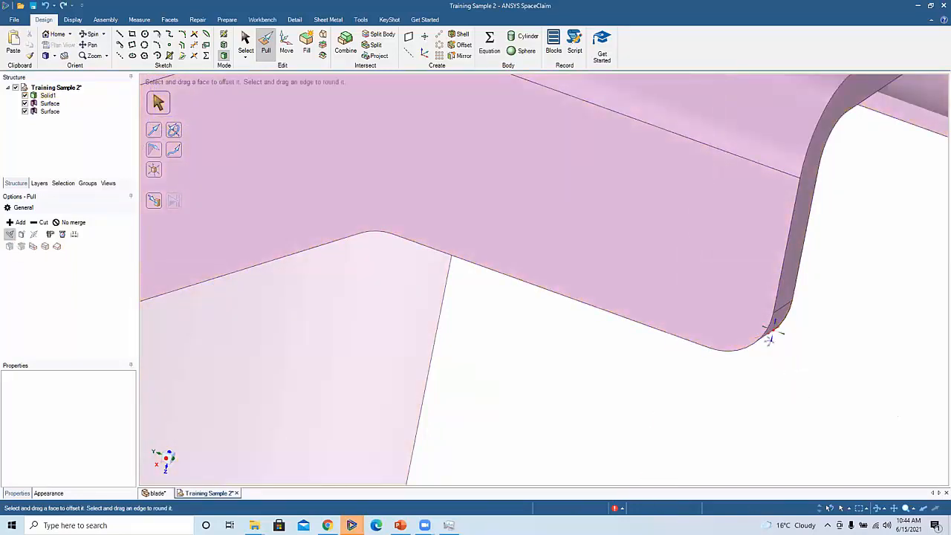
middle_click_drag(771, 334, 758, 328)
left_click(759, 328)
left_click(760, 328)
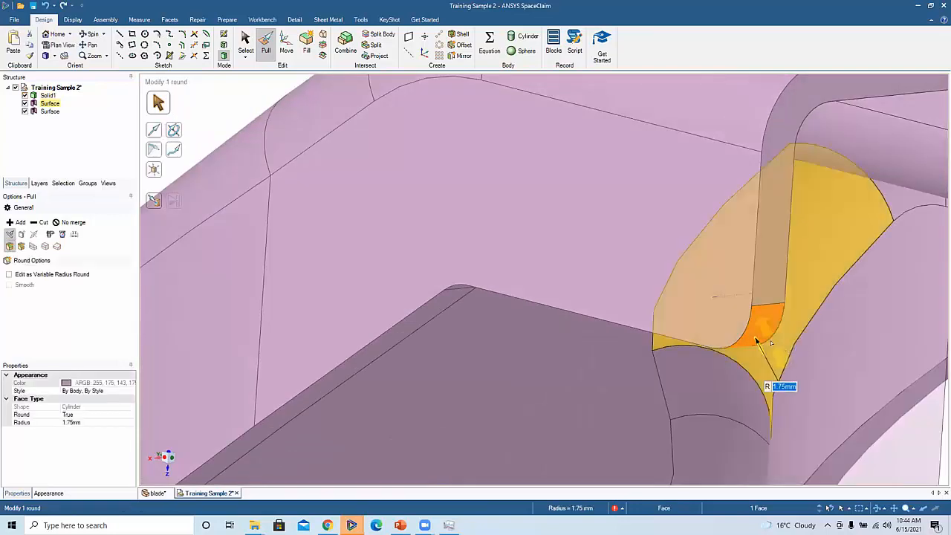
mouse_move(758, 342)
left_mouse_down()
mouse_move(764, 348)
mouse_move(758, 342)
left_mouse_up()
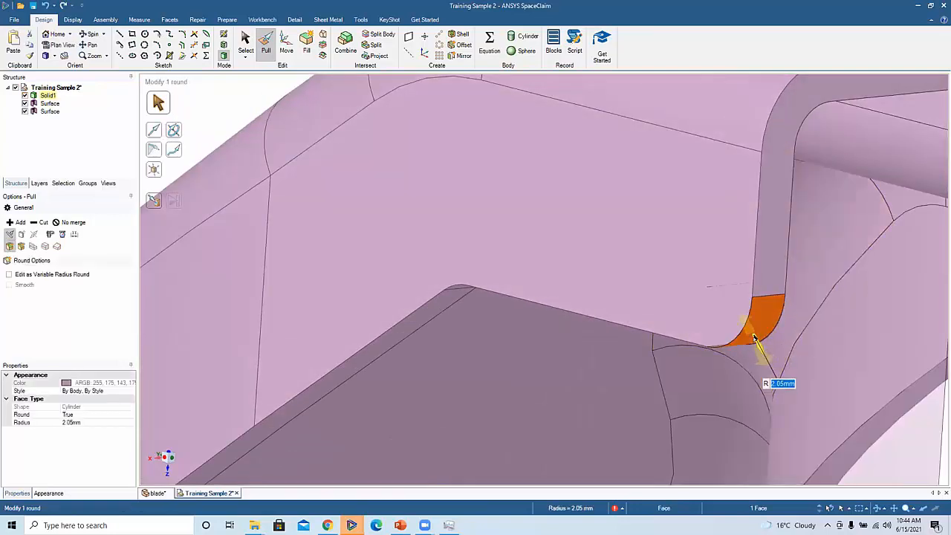
- Undo the last radius changes on Solid1's rounded end tab corner
scroll(758, 342, "down", 2)
key("ctrl+z")
key("ctrl+z")
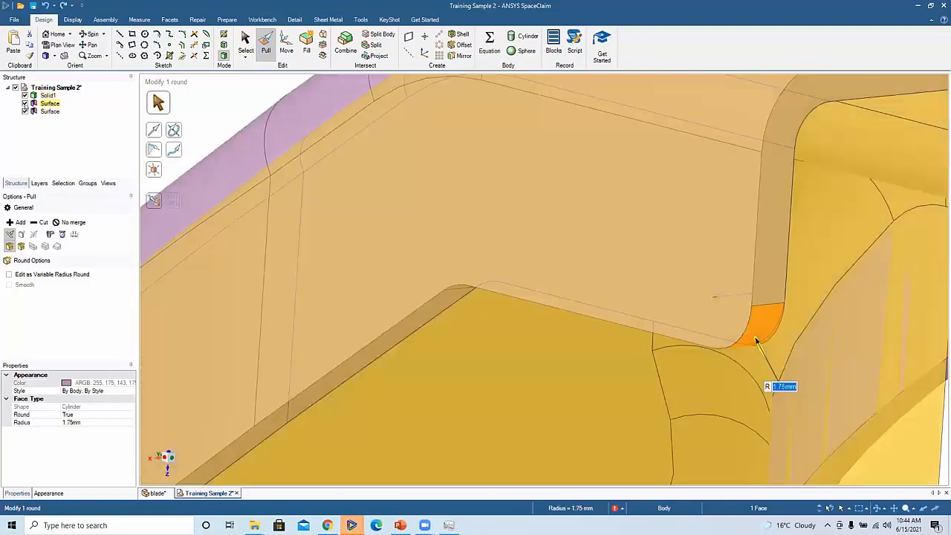
- Hide Solid1 and pull the surface's rounded corner edge on the end tab to a radius of about 1.75 mm
left_click(25, 96)
middle_click_drag(797, 338, 730, 327, "shift")
scroll(723, 297, "down", 4)
left_click(746, 328)
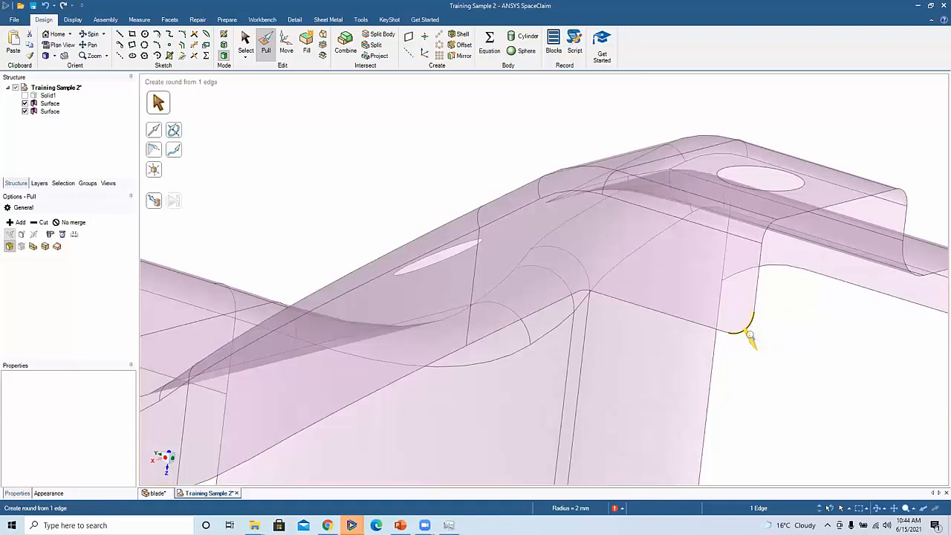
scroll(766, 379, "up", 4)
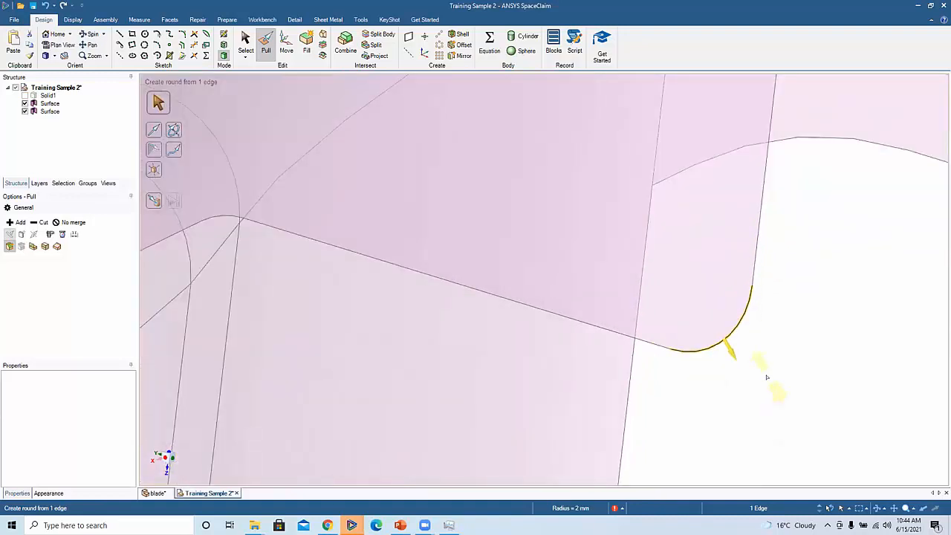
left_click_drag(767, 377, 782, 406)
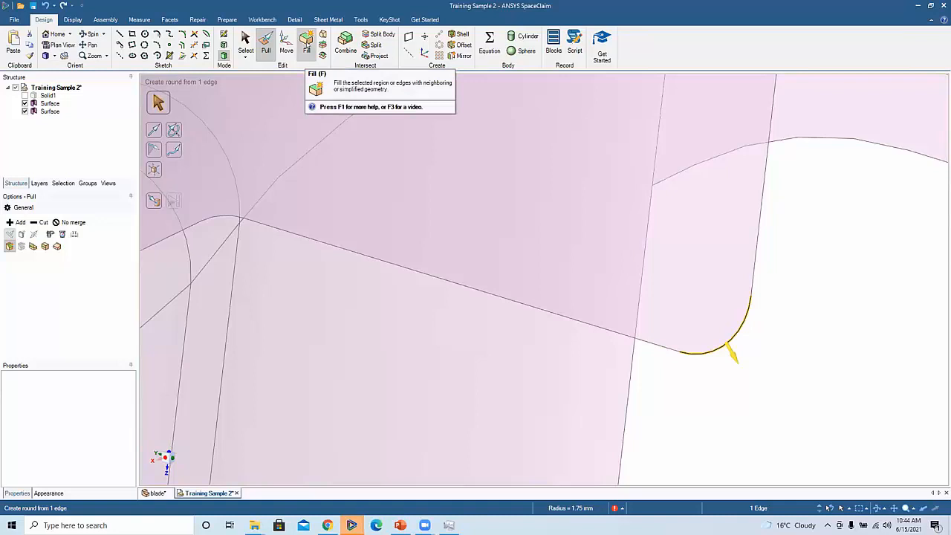
- Try to fill the end tab's rounded corner edge, and pull it outward until the corner is sharp
left_click(306, 43)
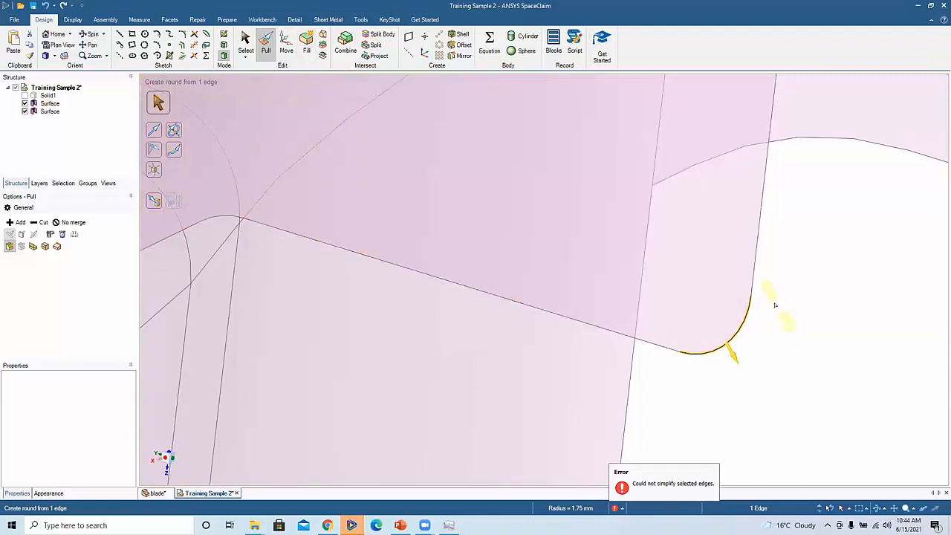
middle_click_drag(779, 315, 675, 252, "shift")
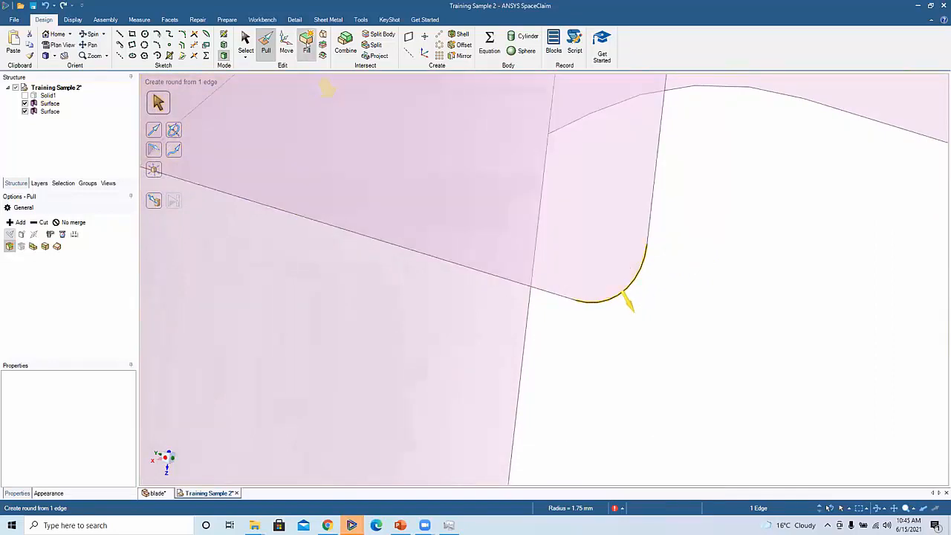
left_click_drag(692, 221, 821, 400)
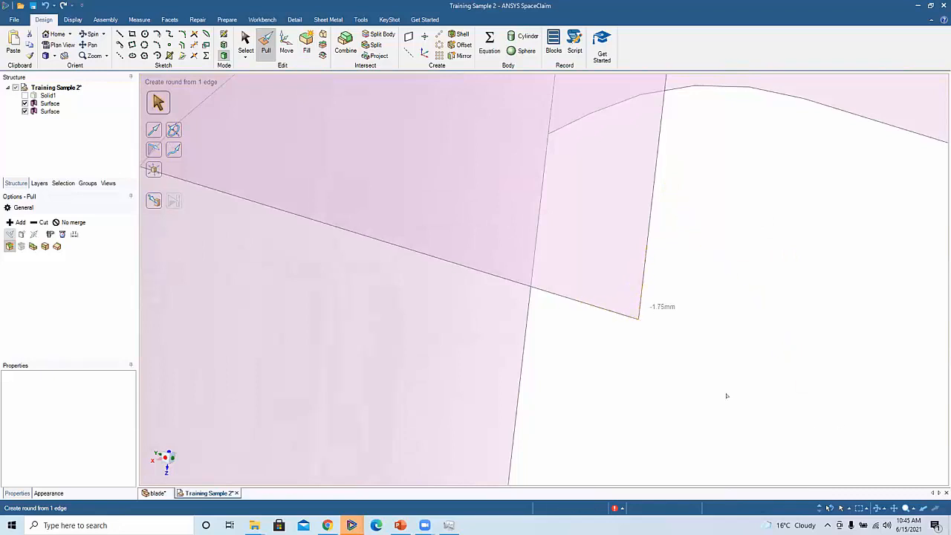
left_click_drag(728, 395, 723, 393)
- Pull the rounded lower corner edge at the tip of the neighbouring long flange out to a sharp corner
scroll(647, 349, "down", 6)
middle_click_drag(716, 325, 506, 297, "shift")
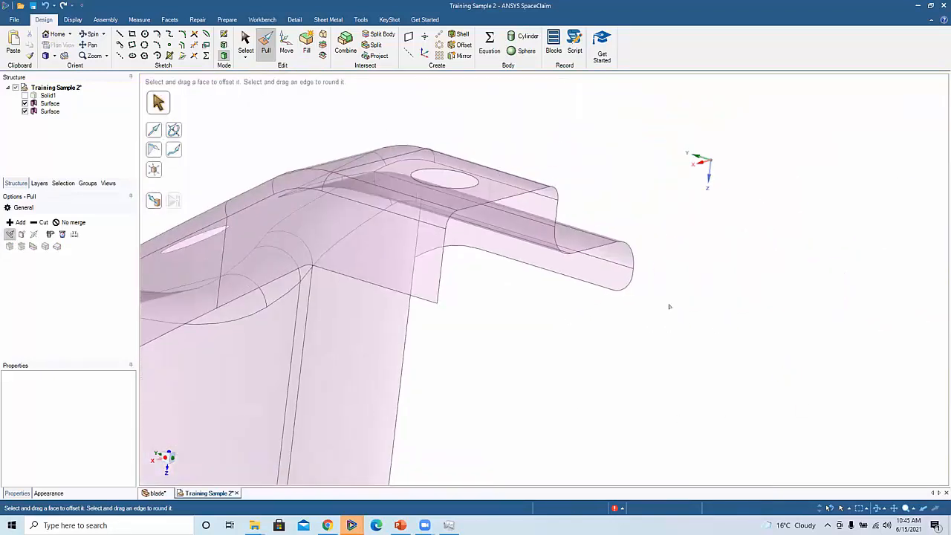
scroll(645, 311, "up", 3)
left_click(615, 287)
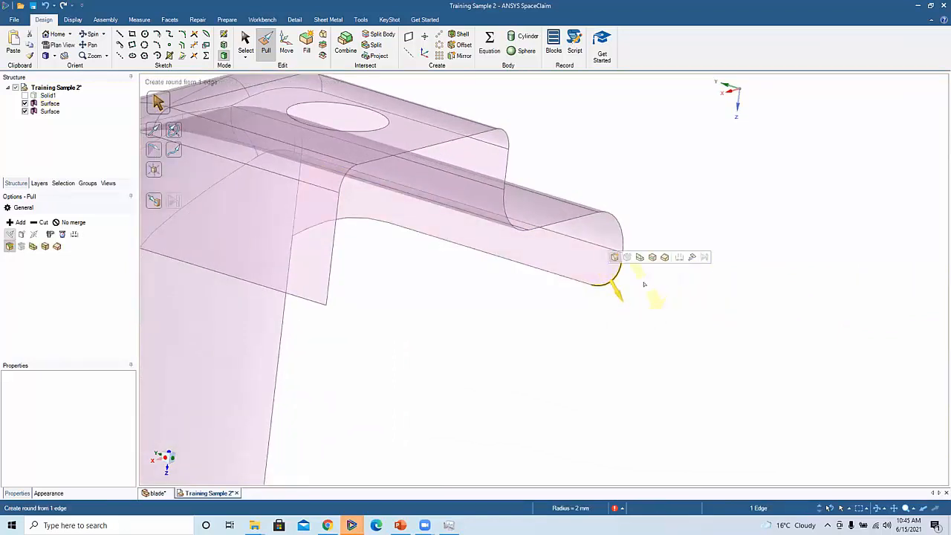
left_click_drag(644, 285, 736, 386)
- Turn the rounded lower edges at the inner bend beside the end tab and at the flange's far end into sharp corners
scroll(444, 312, "down", 3)
middle_click_drag(634, 272, 915, 236, "shift")
middle_click_drag(515, 260, 546, 266)
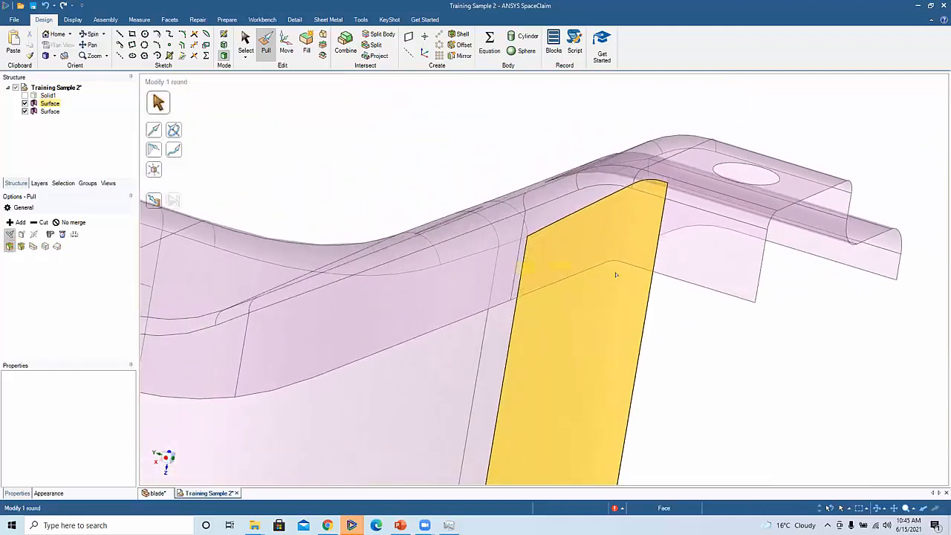
left_click(609, 257)
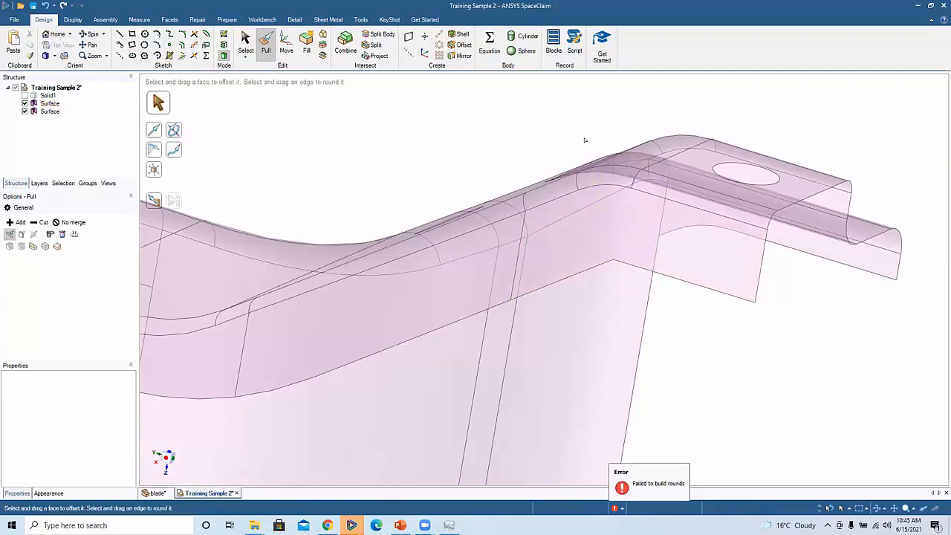
left_click(654, 246)
middle_click_drag(654, 246, 614, 223)
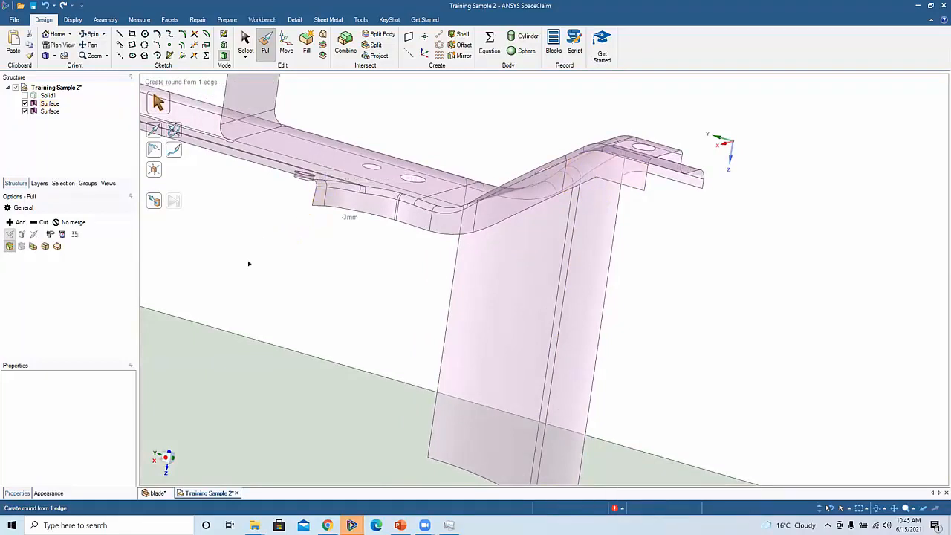
- Extrude the chain of nine lower flange edges leading to the end tab's bend up to the rectangular surface
left_click(315, 210)
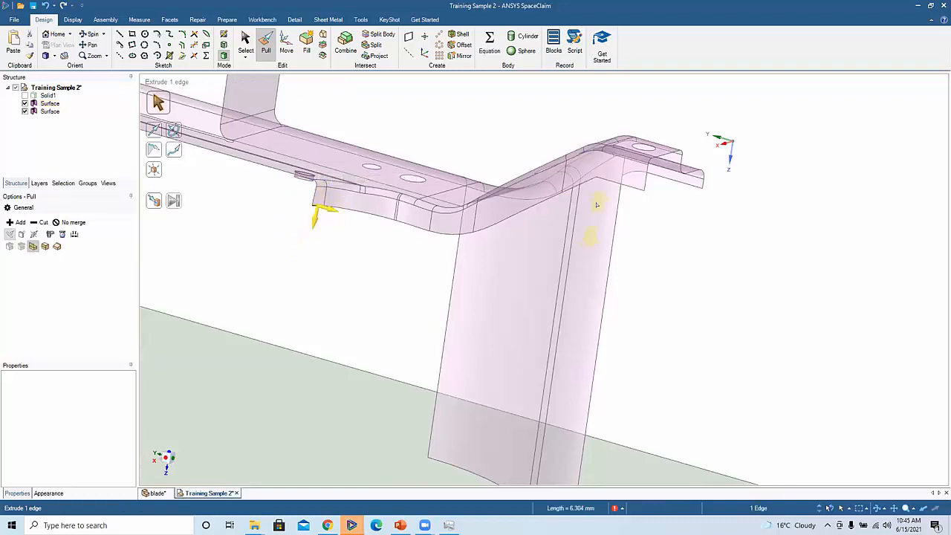
left_click(590, 179, "shift")
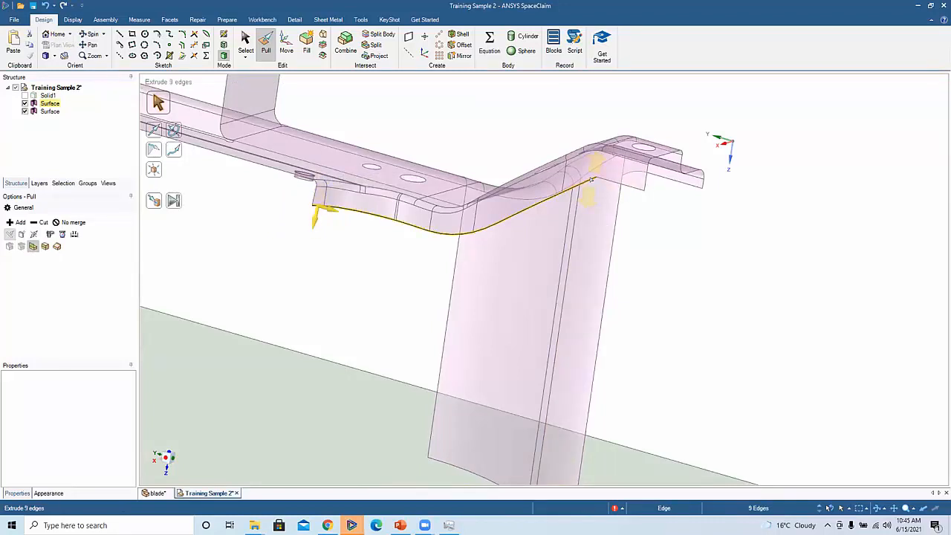
scroll(448, 291, "down", 4)
left_click(153, 202)
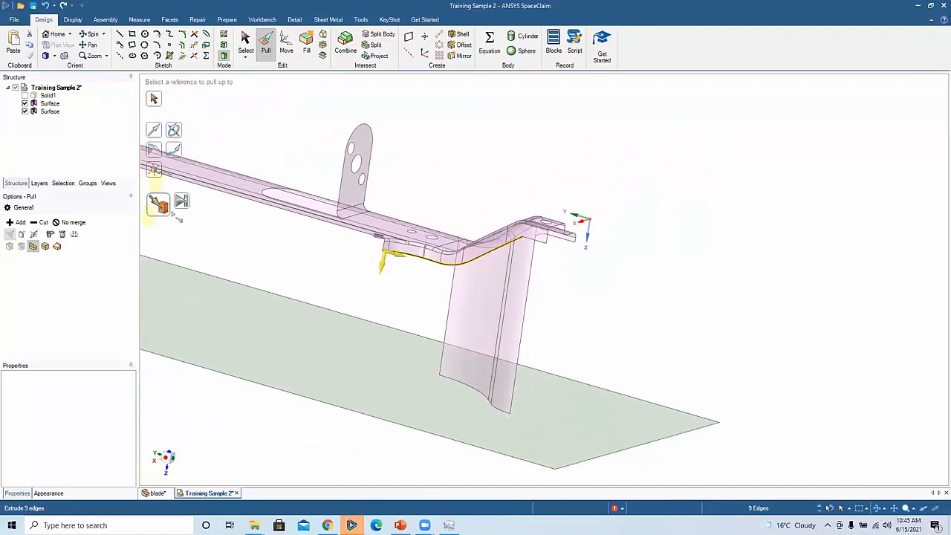
left_click(375, 310)
- Inspect the walls extruded from the nine-edge chain, and undo that extrusion
scroll(675, 334, "up", 3)
mouse_move(469, 314)
middle_mouse_down("shift")
mouse_move(686, 250)
mouse_move(695, 276)
mouse_move(721, 275)
mouse_move(690, 275)
mouse_move(709, 273)
middle_mouse_up("shift")
scroll(671, 245, "down", 3)
scroll(709, 275, "up", 3)
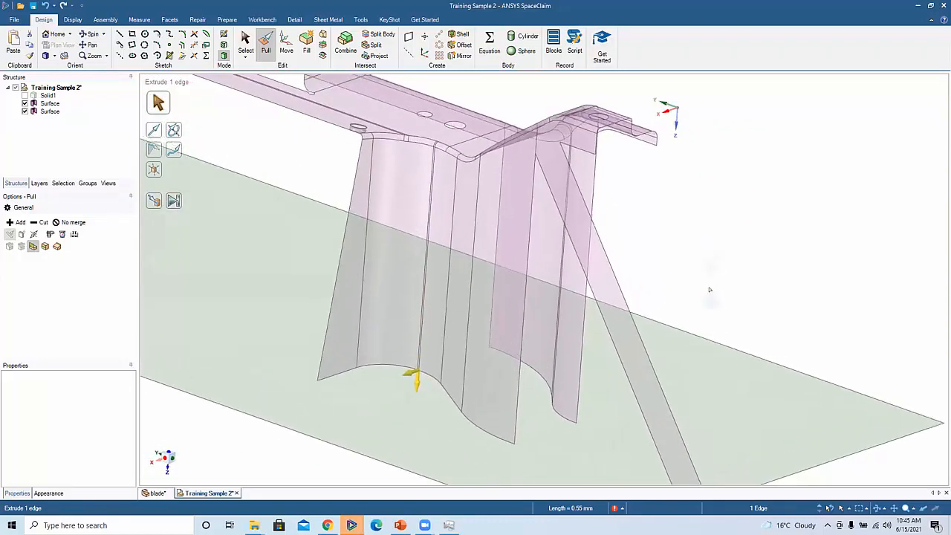
key("ctrl+z")
- Remove the edge nearest the end tab's bend from the selection and extrude the remaining eight edges up to the rectangular surface
scroll(520, 214, "up", 5)
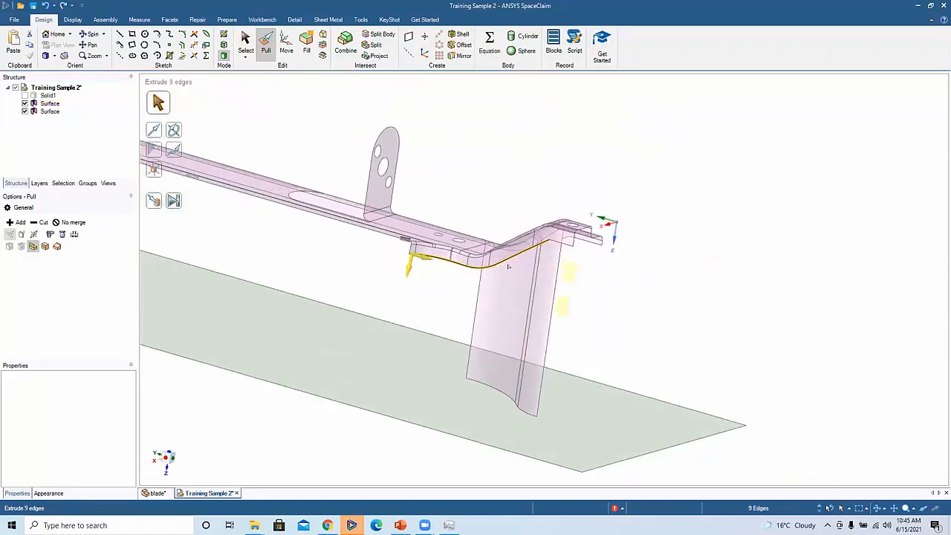
left_click(521, 215, "ctrl")
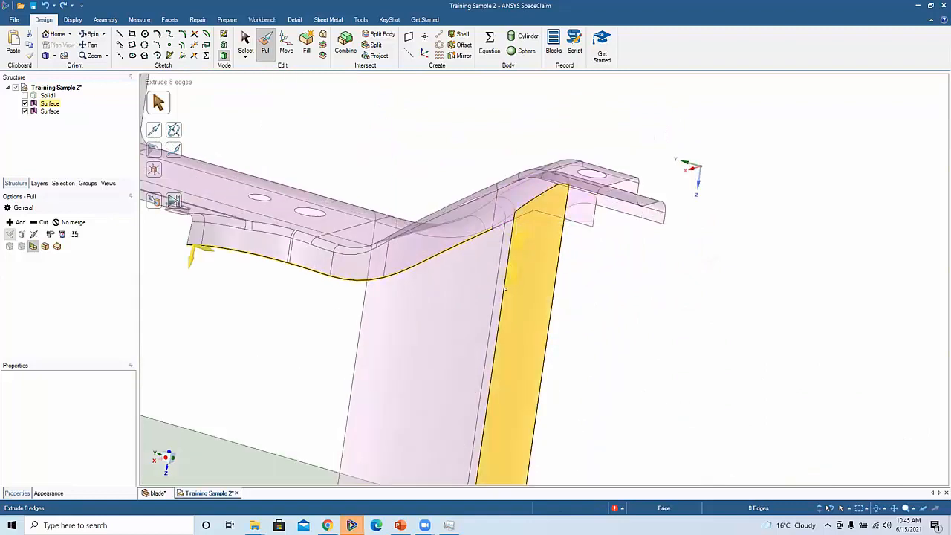
scroll(557, 236, "down", 3)
middle_click_drag(557, 238, 616, 202, "shift")
left_click(176, 202)
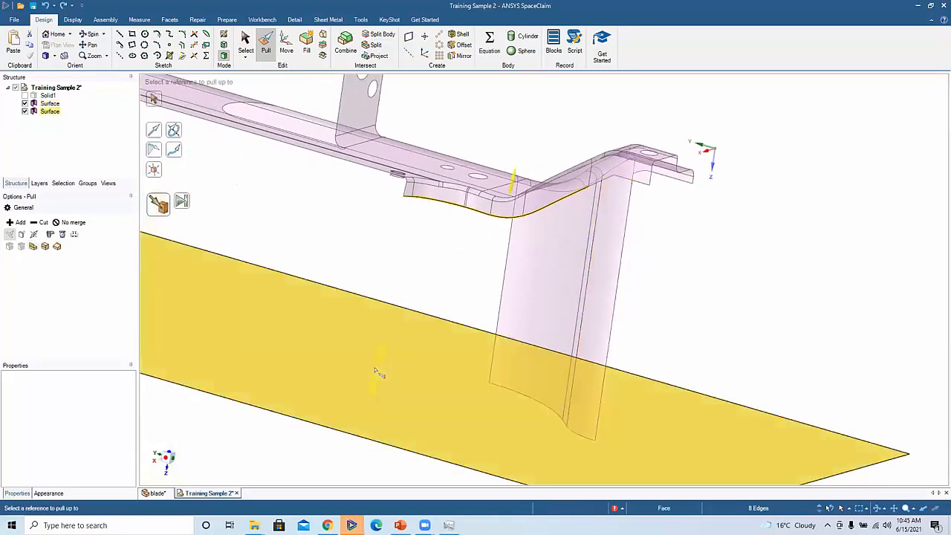
left_click(524, 356)
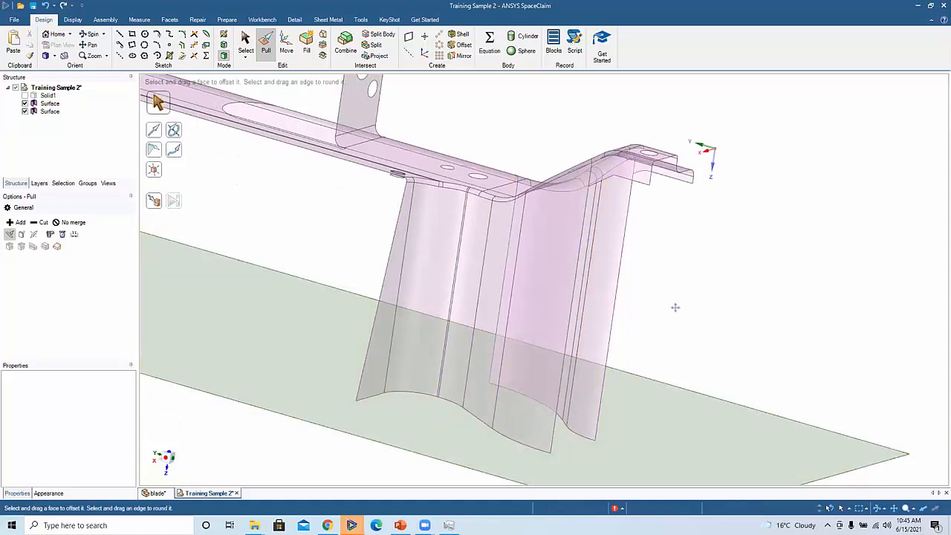
- Extrude the end tab's straight lower edge up to the rectangular surface
scroll(665, 283, "up", 4)
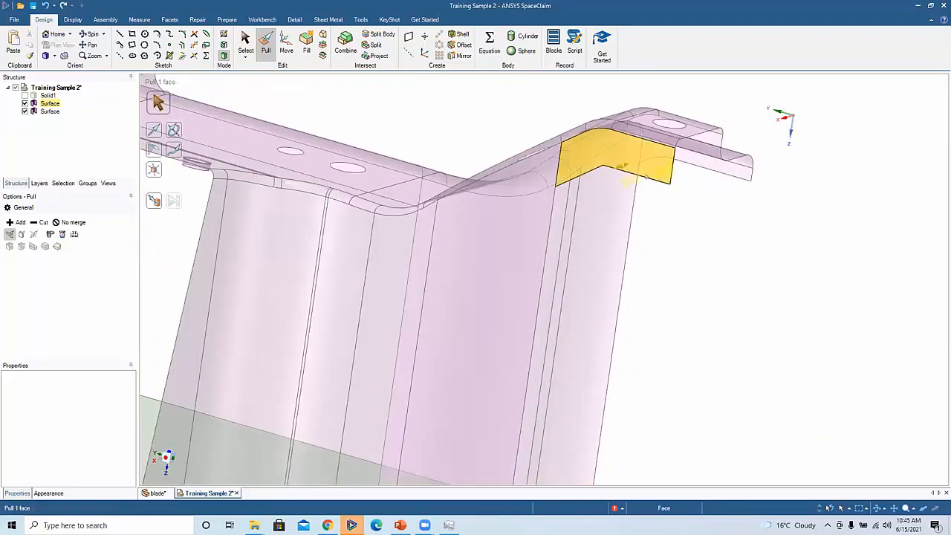
left_click(638, 179)
scroll(682, 247, "down", 4)
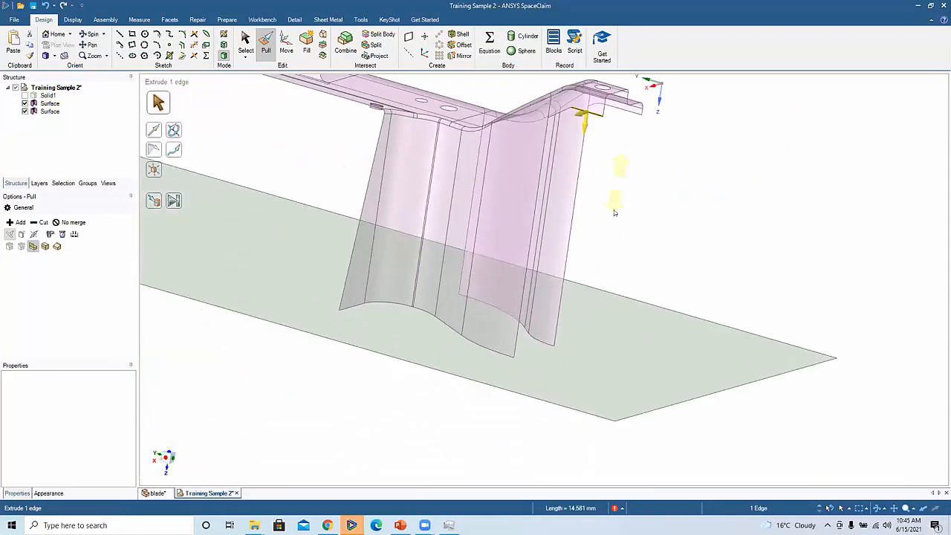
middle_click_drag(636, 241, 637, 275)
left_click(666, 190)
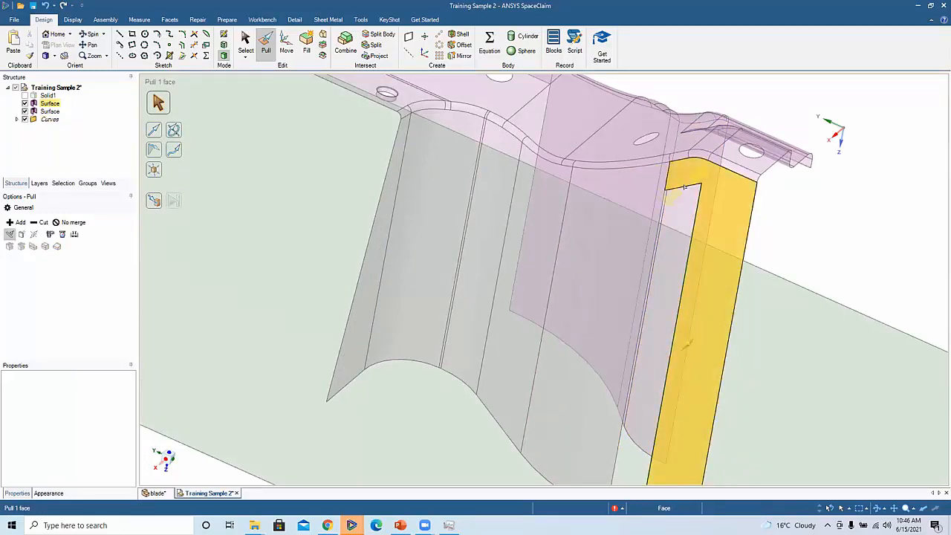
- Select the short edge across the top of the gap between the extruded walls, and hide the Curves group
left_click(676, 186)
left_click_drag(685, 198, 661, 222)
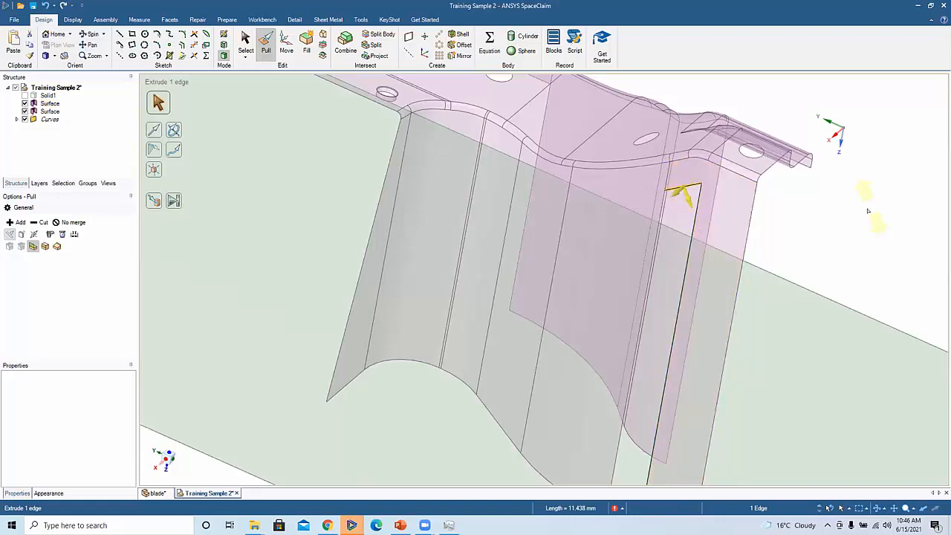
middle_click_drag(669, 209, 568, 230)
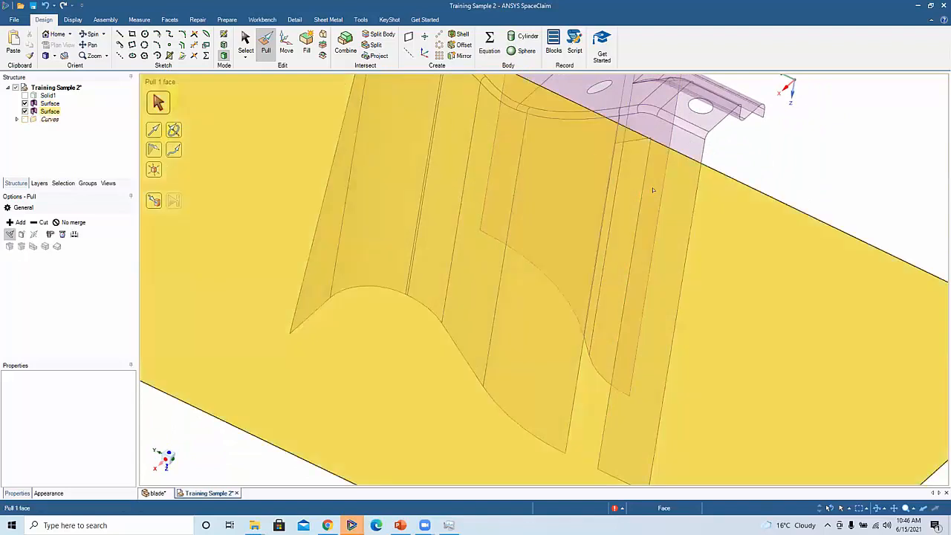
- Select the two long edges on either side of the gap between the walls and start a Blend between them
left_click(645, 161)
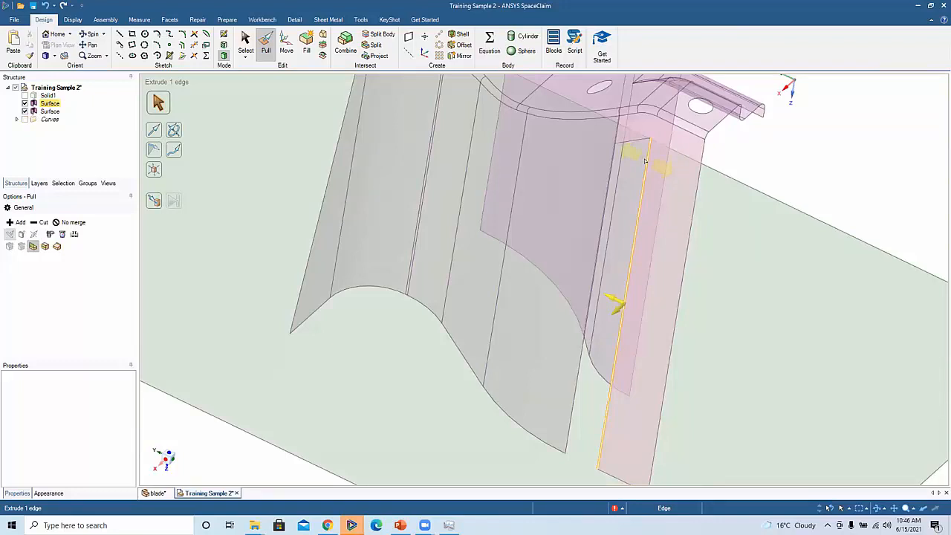
left_click_drag(645, 161, 605, 194)
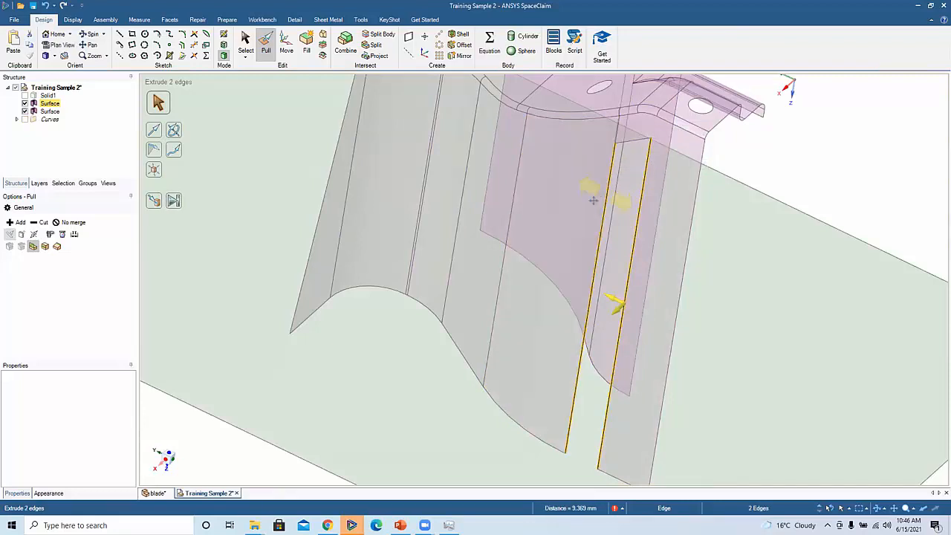
scroll(593, 201, "up", 4)
middle_click_drag(572, 229, 875, 134)
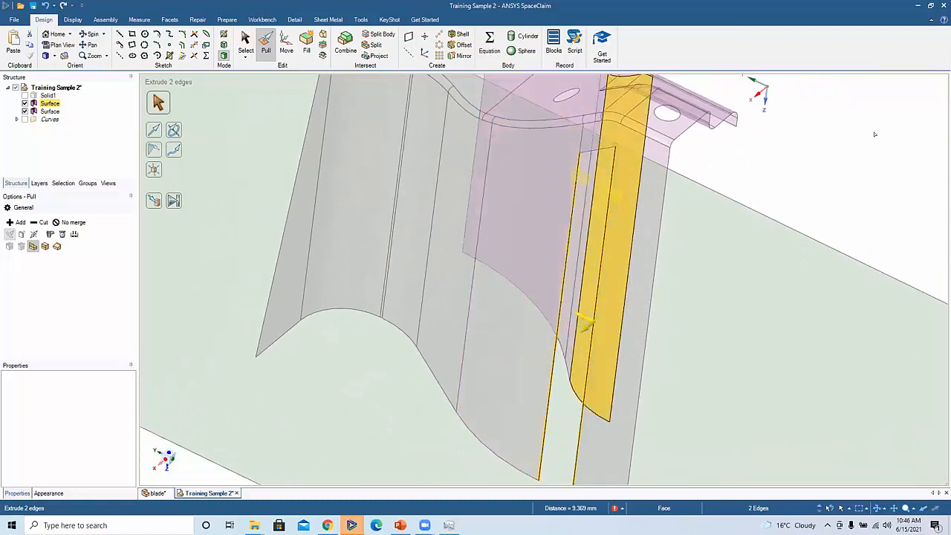
left_click(322, 35)
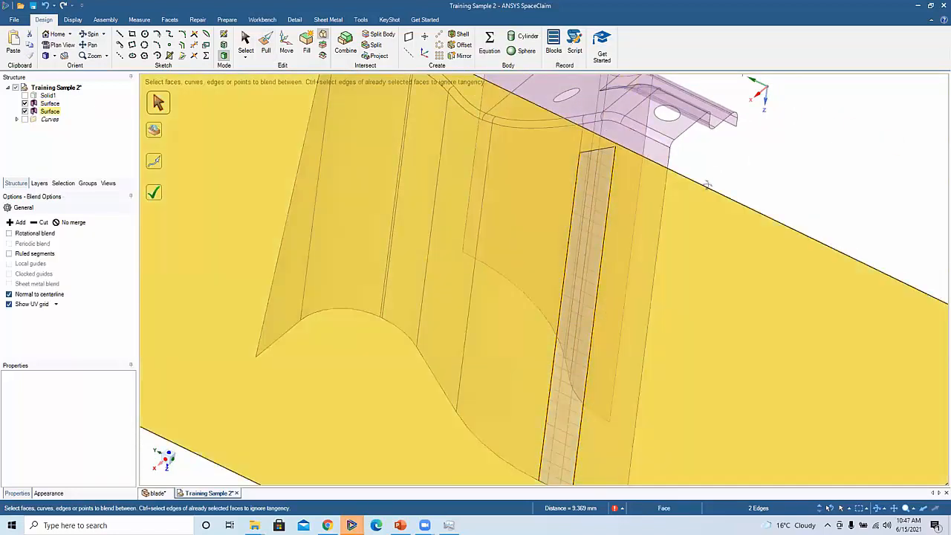
- Add the gap's short top edge as a blend guide and the two adjacent wall faces as tangent faces
middle_click_drag(706, 185, 588, 165)
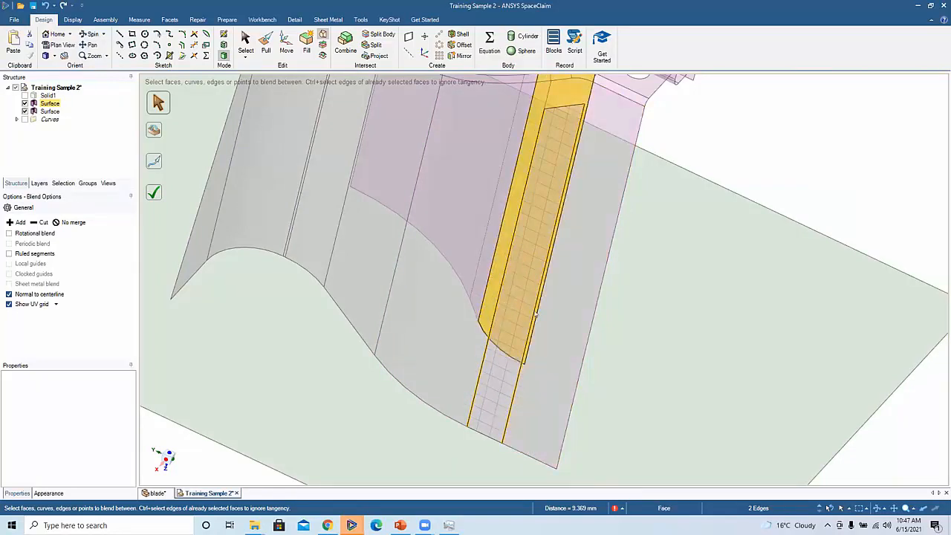
middle_click_drag(527, 303, 527, 170)
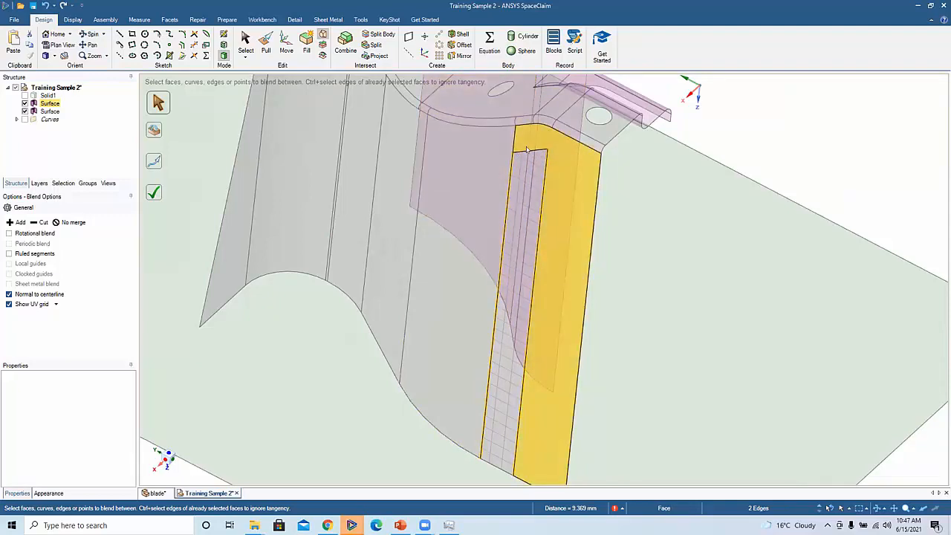
key("alt")
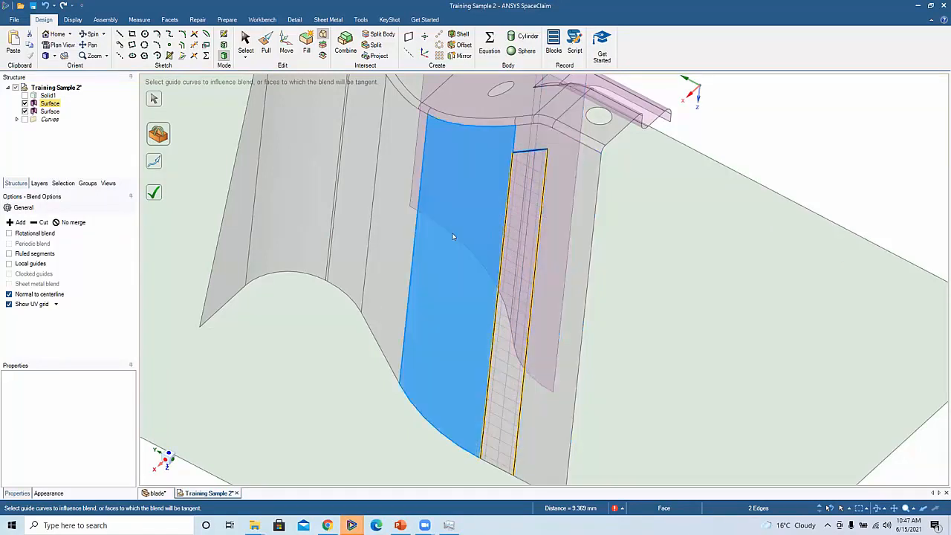
left_click(453, 236)
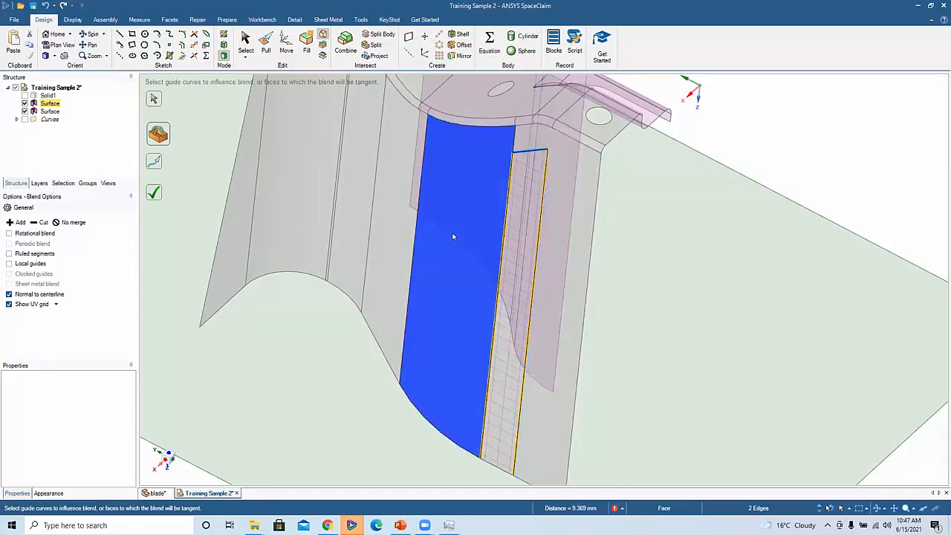
left_click(572, 253, "alt")
scroll(537, 246, "down", 2)
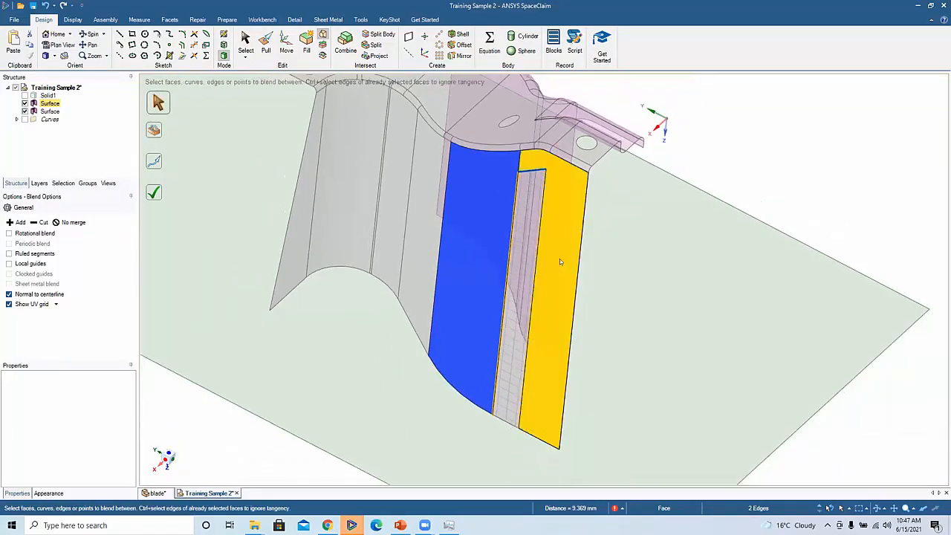
scroll(546, 278, "up", 3)
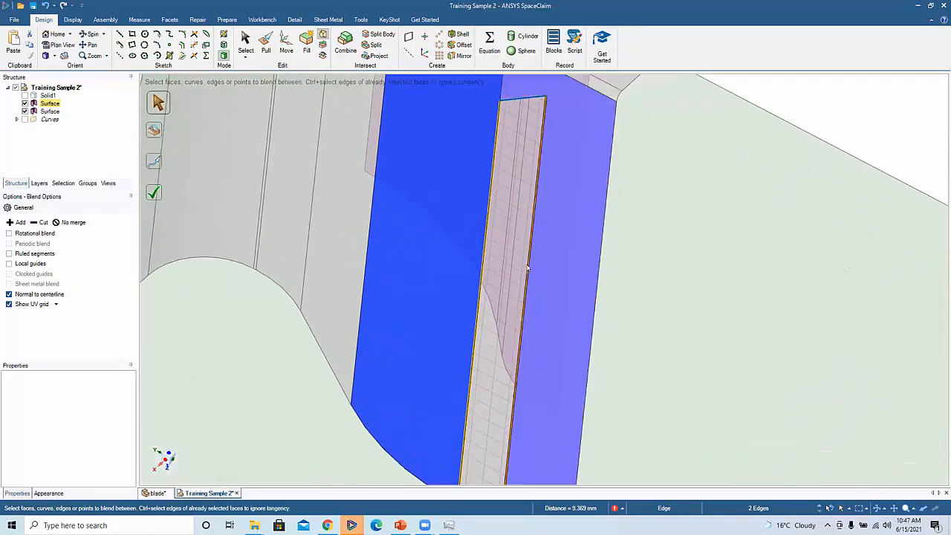
- Complete the Blend to fill the narrow gap between the two extruded bracket walls
scroll(367, 199, "down", 2)
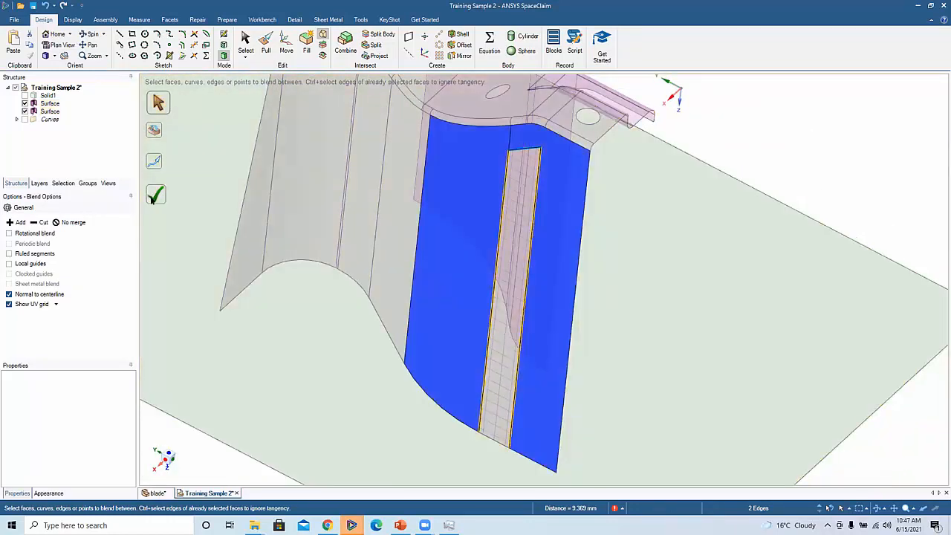
left_click(156, 195)
scroll(533, 203, "down", 2)
mouse_move(533, 202)
middle_mouse_down()
mouse_move(513, 221)
mouse_move(512, 195)
mouse_move(611, 294)
mouse_move(605, 312)
mouse_move(569, 327)
mouse_move(564, 287)
mouse_move(435, 266)
mouse_move(470, 288)
mouse_move(438, 260)
middle_mouse_up()
middle_click_drag(310, 196, 309, 191)
scroll(648, 282, "up", 3)
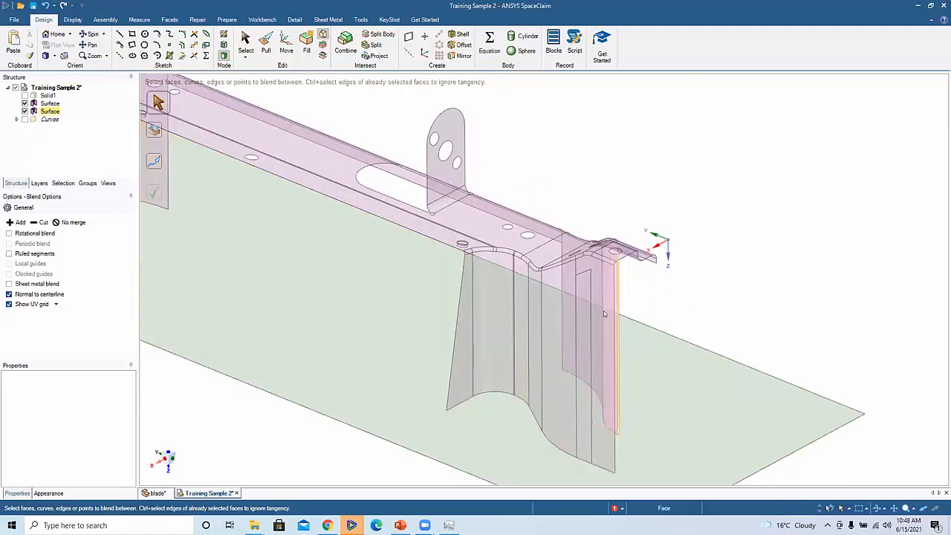
- Extrude the bracket's long lower edge between the two extruded walls outward by about 47 mm
middle_click_drag(603, 310, 562, 281, "ctrl")
scroll(562, 281, "down", 2)
middle_click_drag(297, 231, 513, 308, "ctrl")
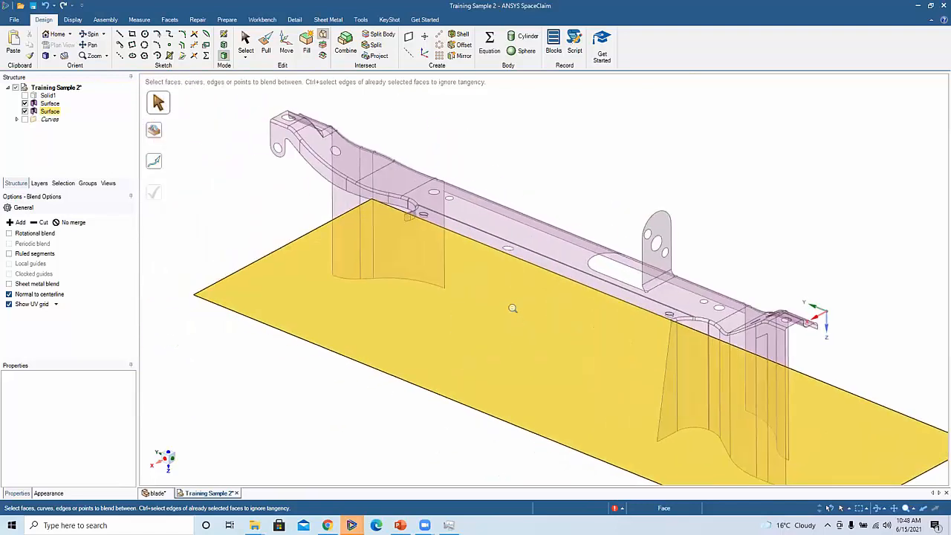
scroll(513, 309, "down", 1)
middle_click_drag(461, 269, 455, 244)
scroll(470, 265, "down", 2)
scroll(681, 353, "up", 2)
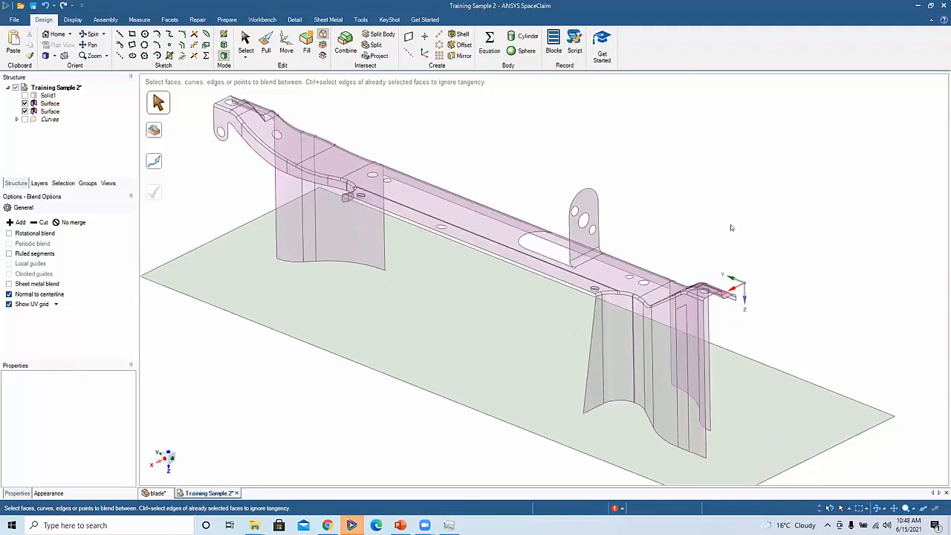
left_click(453, 236)
left_click(262, 43)
left_click_drag(546, 169, 525, 166)
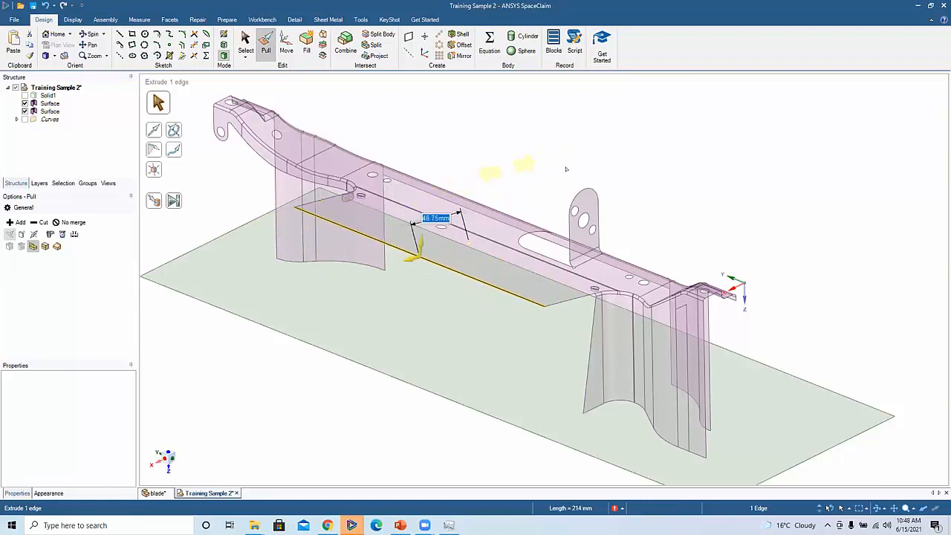
left_click(749, 253)
- Try extruding the rounded outer edge of the end lug outward by about 1.5 mm
scroll(754, 258, "up", 5)
middle_click_drag(491, 301, 871, 379, "shift")
middle_click_drag(441, 257, 859, 381, "shift")
middle_click_drag(456, 213, 467, 216)
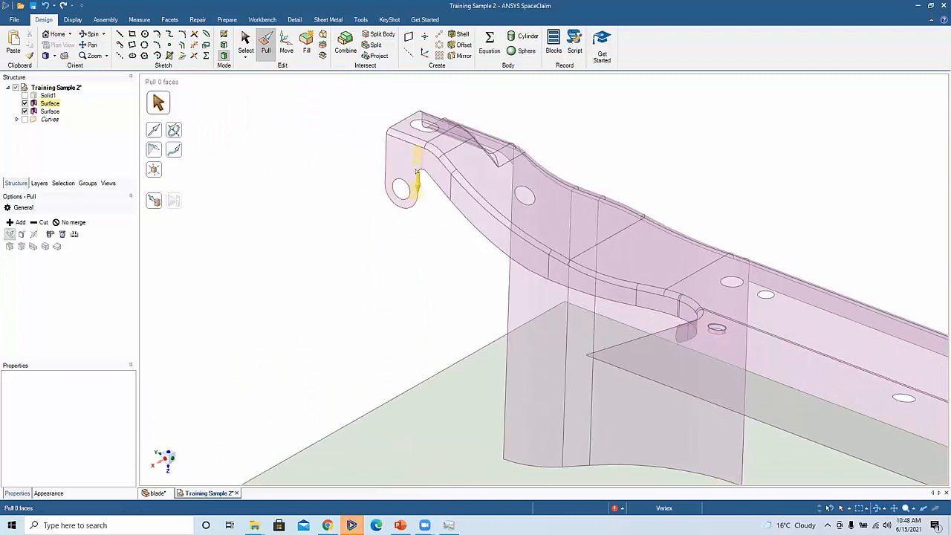
left_click(417, 182)
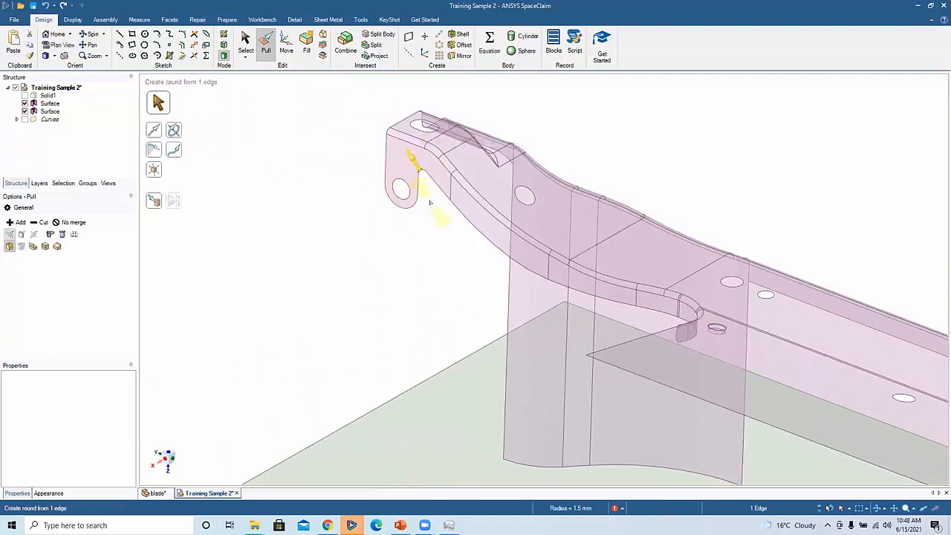
scroll(425, 197, "up", 5)
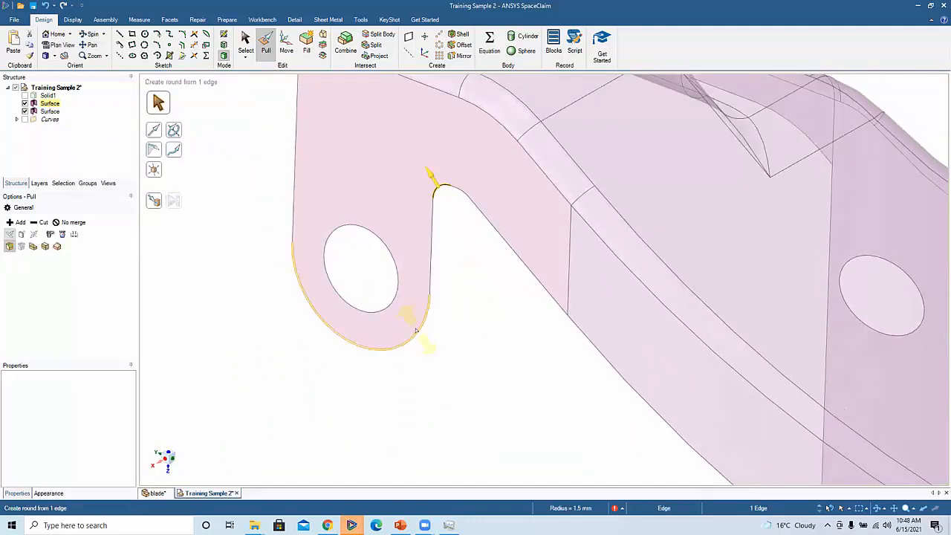
double_click(416, 332)
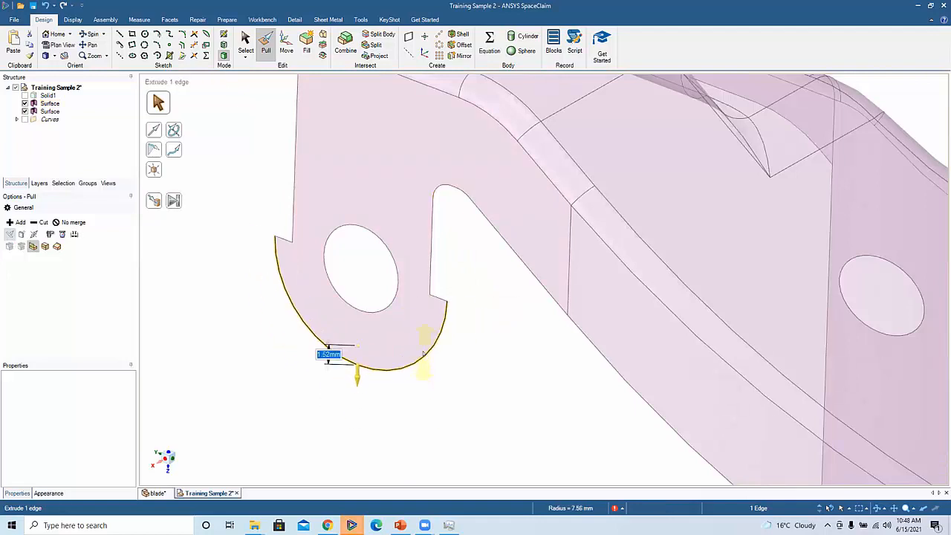
scroll(459, 351, "down", 2)
middle_click_drag(454, 335, 352, 225)
left_click(339, 179)
middle_click_drag(383, 195, 339, 138)
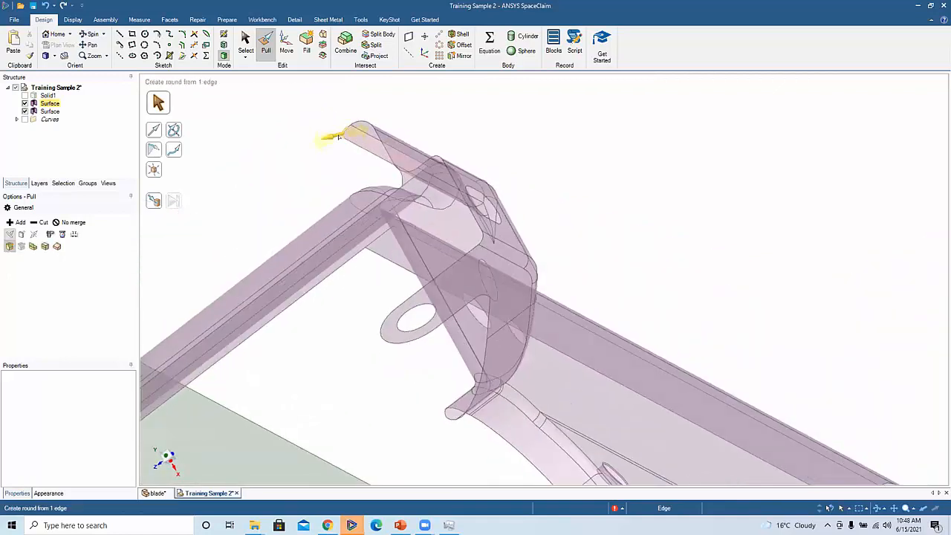
middle_click_drag(251, 154, 396, 126, "shift")
middle_click_drag(397, 159, 378, 180, "shift")
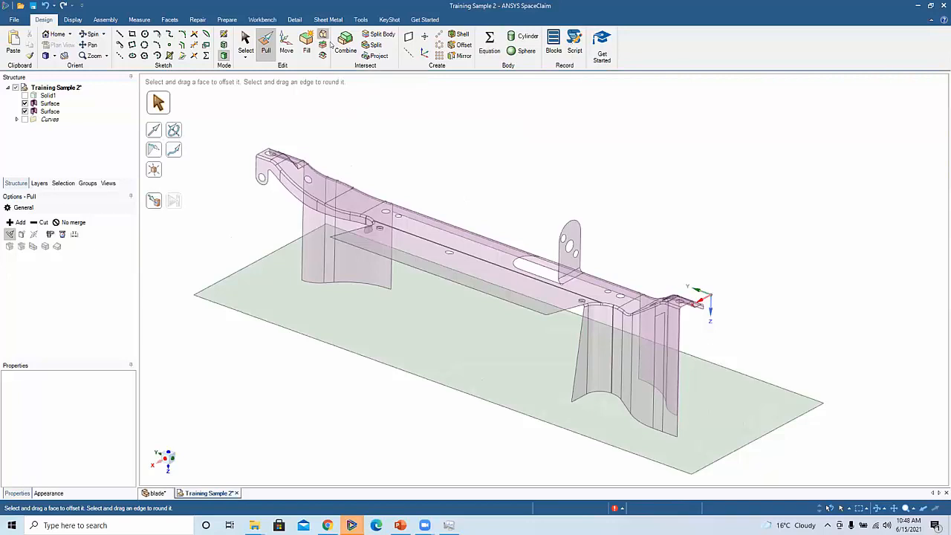
left_click(329, 42)
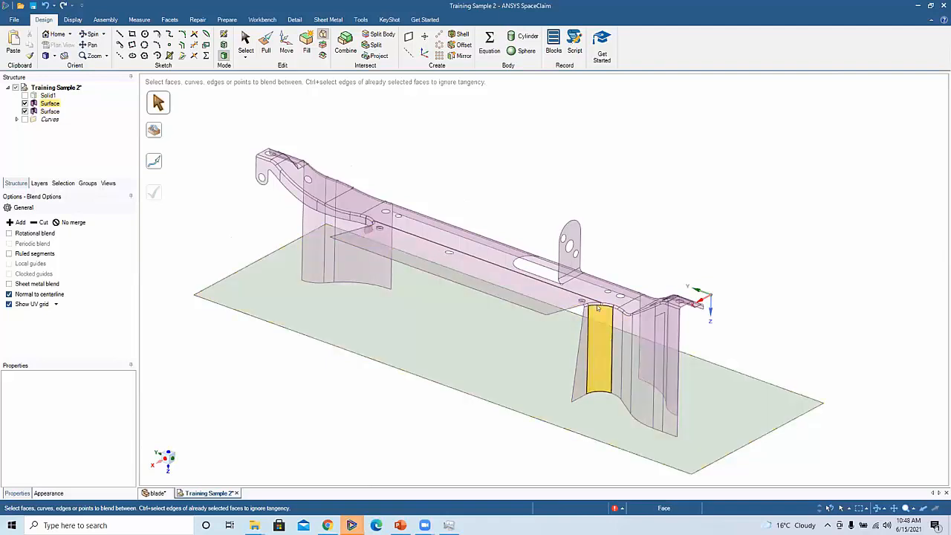
middle_click_drag(588, 257, 508, 226)
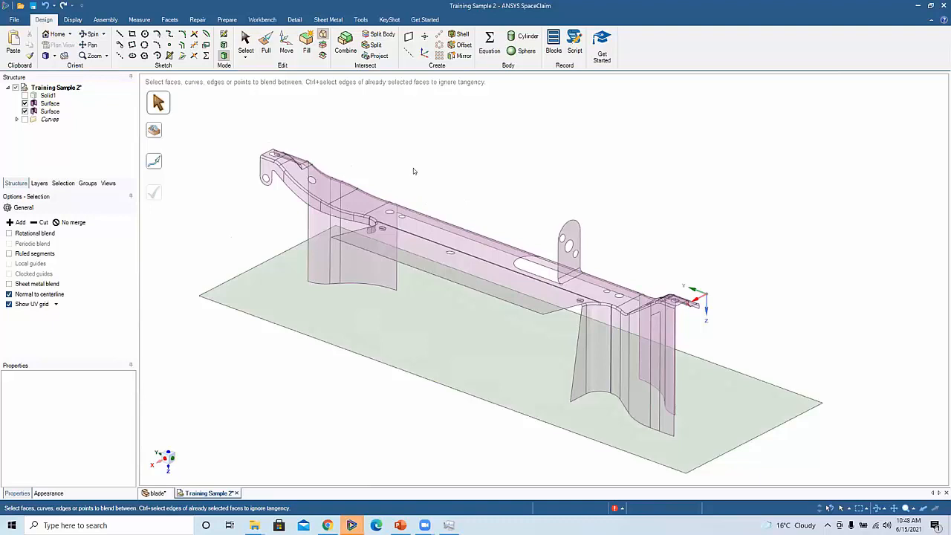
key("Escape")
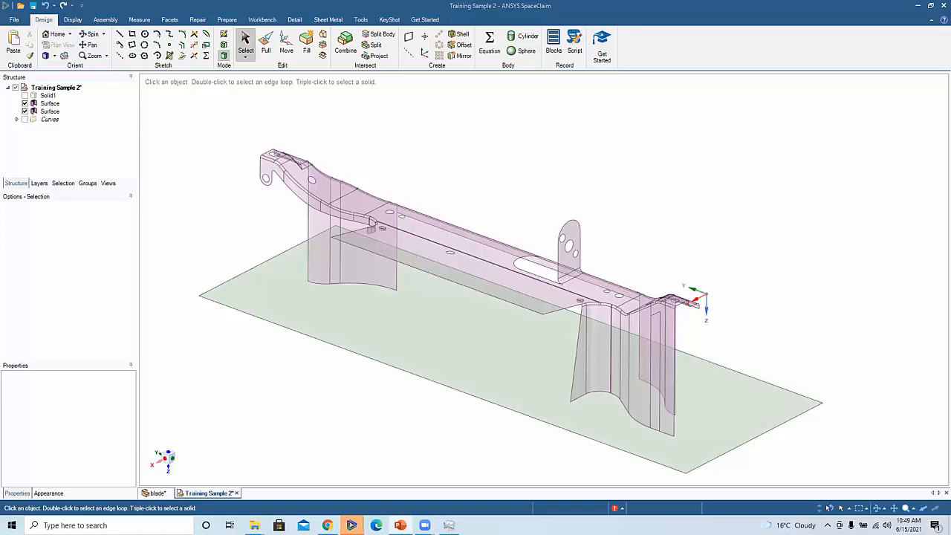
- Open the ignition_lock_repair faceted model
mouse_move(258, 512)
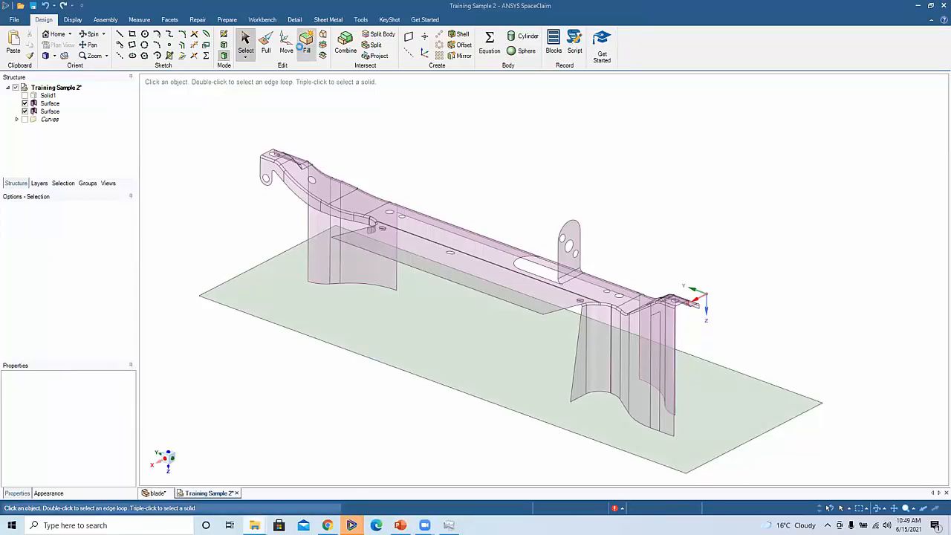
scroll(401, 187, "up", 3)
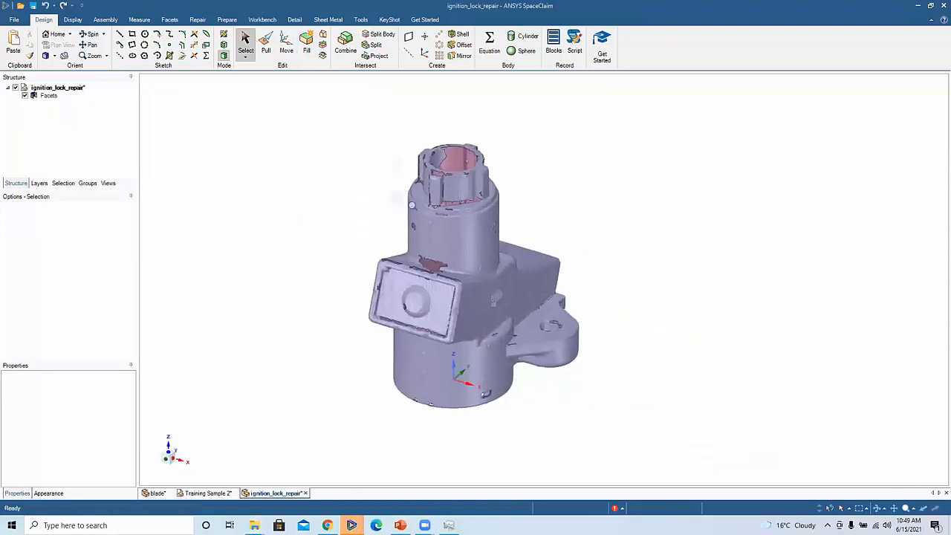
scroll(419, 197, "down", 1)
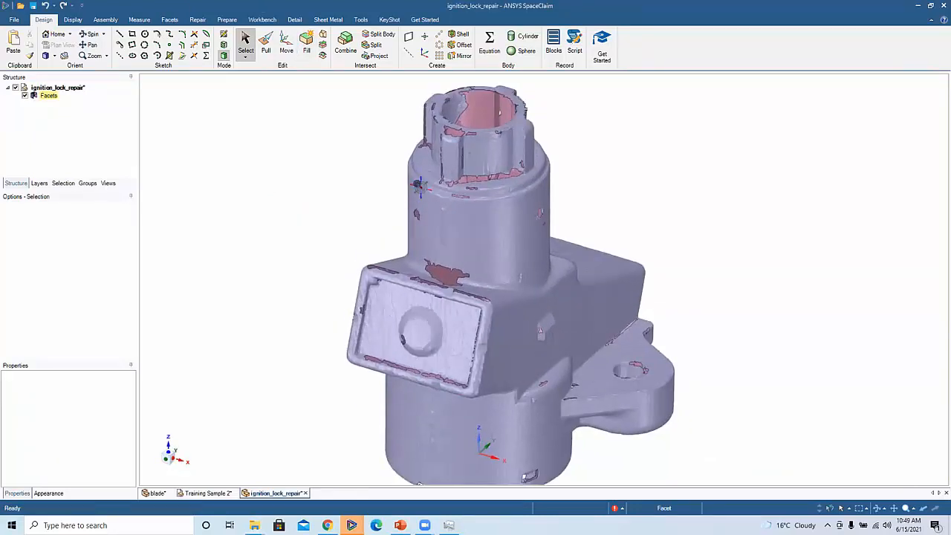
scroll(416, 185, "down", 1)
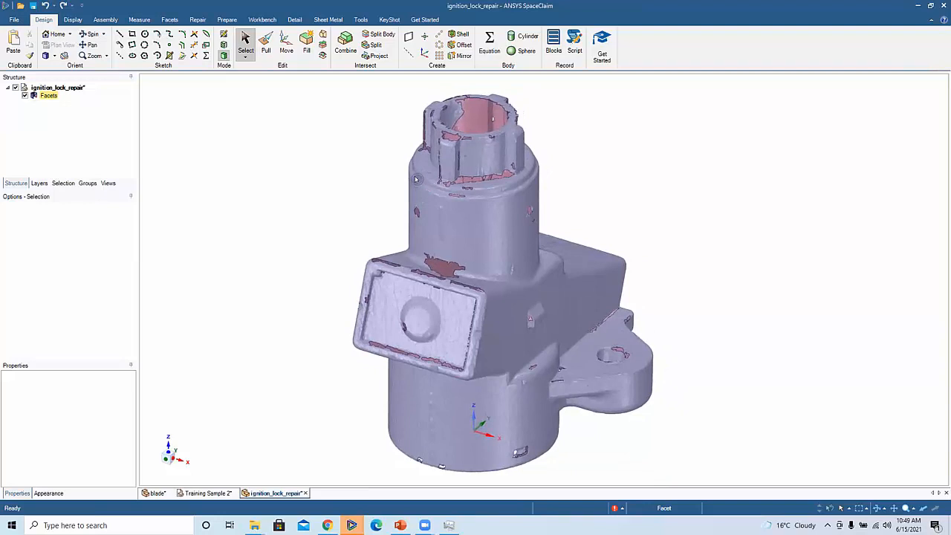
- Examine the holes and torn areas on the cylindrical neck, rectangular boss and mounting flange of the faceted body
middle_click_drag(458, 129, 462, 184, "ctrl")
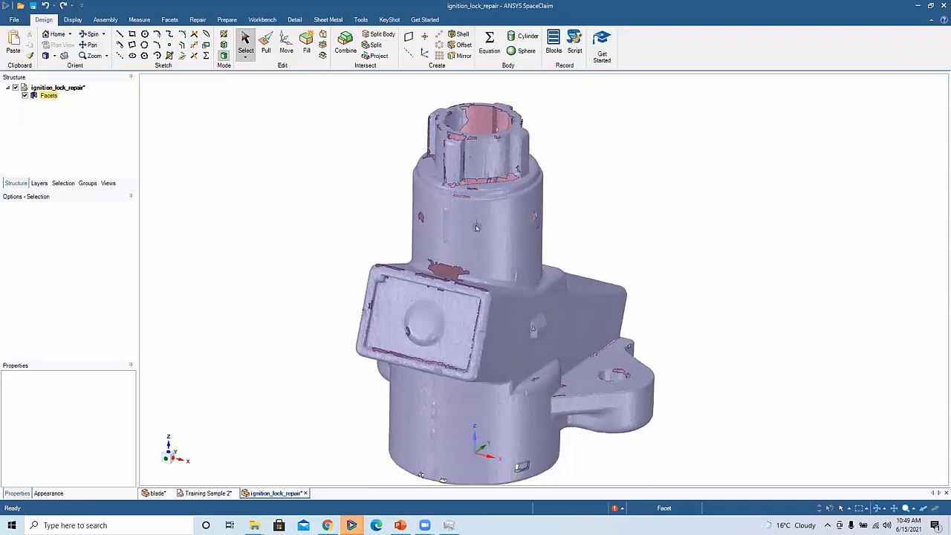
middle_click_drag(454, 242, 455, 253)
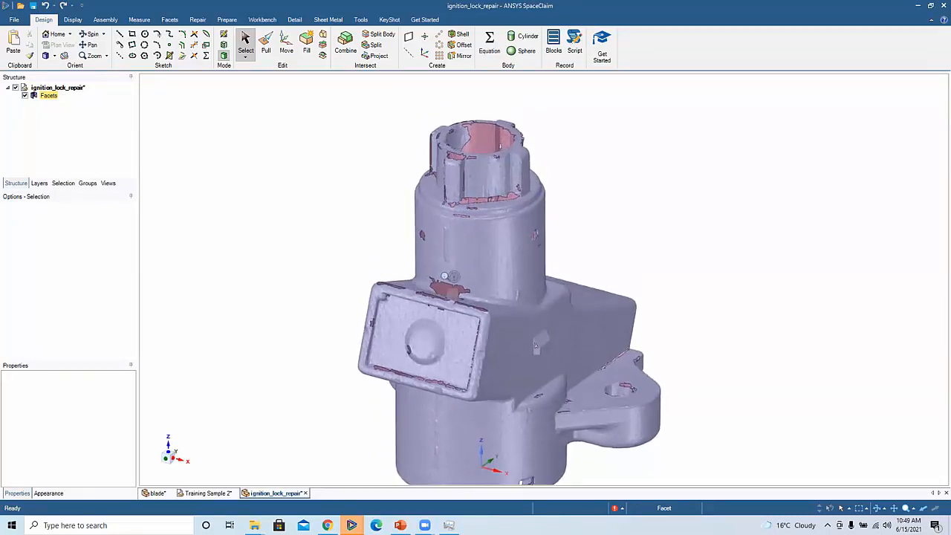
scroll(450, 286, "up", 5)
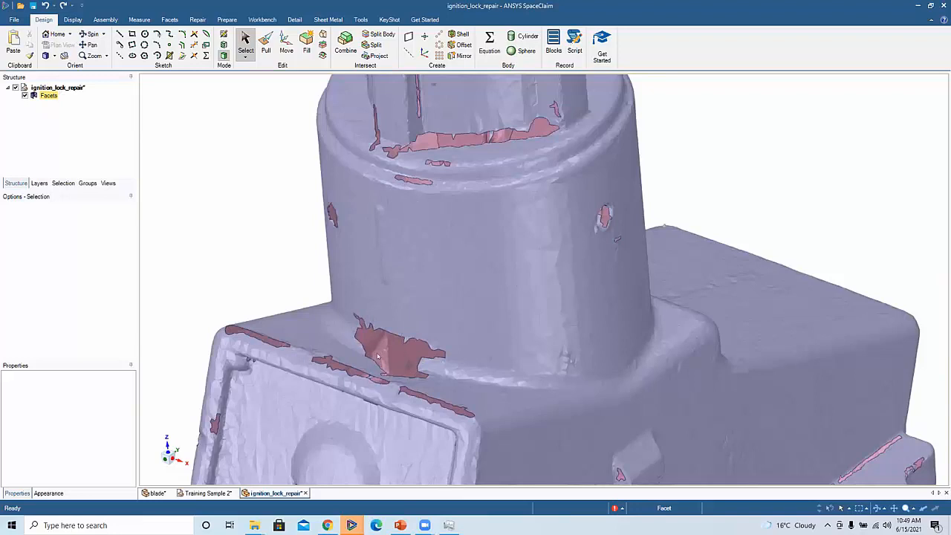
scroll(425, 276, "down", 5)
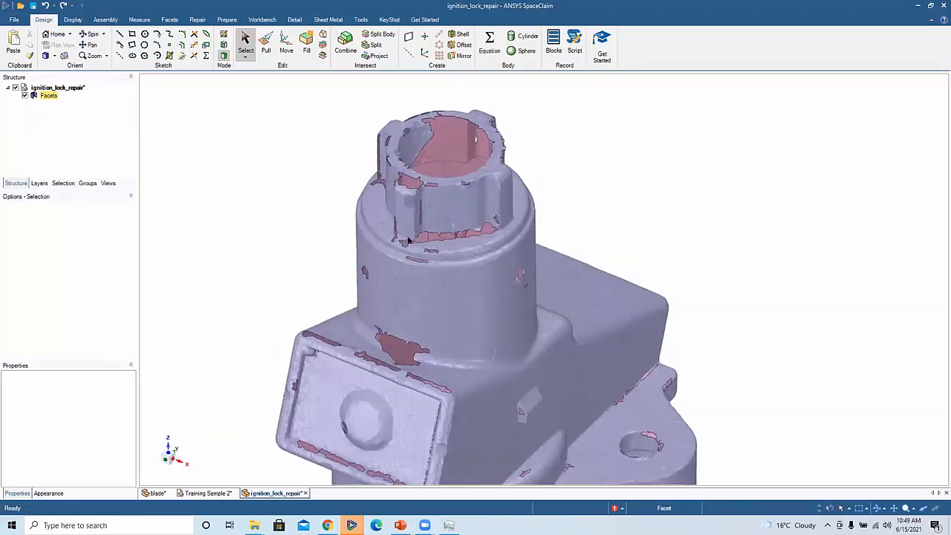
scroll(408, 238, "down", 3)
mouse_move(394, 233)
middle_mouse_down("ctrl")
mouse_move(397, 186)
mouse_move(429, 162)
mouse_move(414, 164)
mouse_move(416, 188)
middle_mouse_up("ctrl")
scroll(397, 198, "up", 1)
scroll(417, 172, "down", 1)
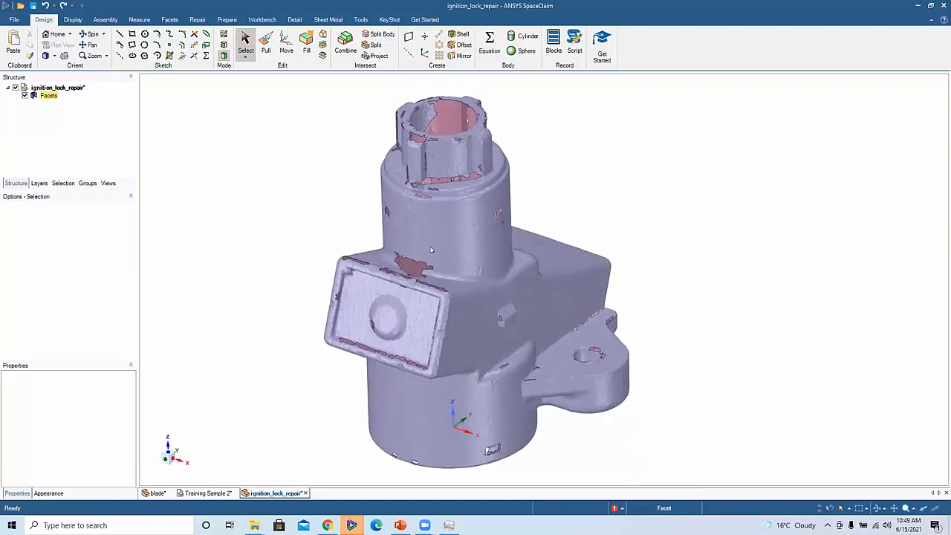
middle_click_drag(426, 233, 442, 240)
middle_click_drag(431, 233, 435, 233)
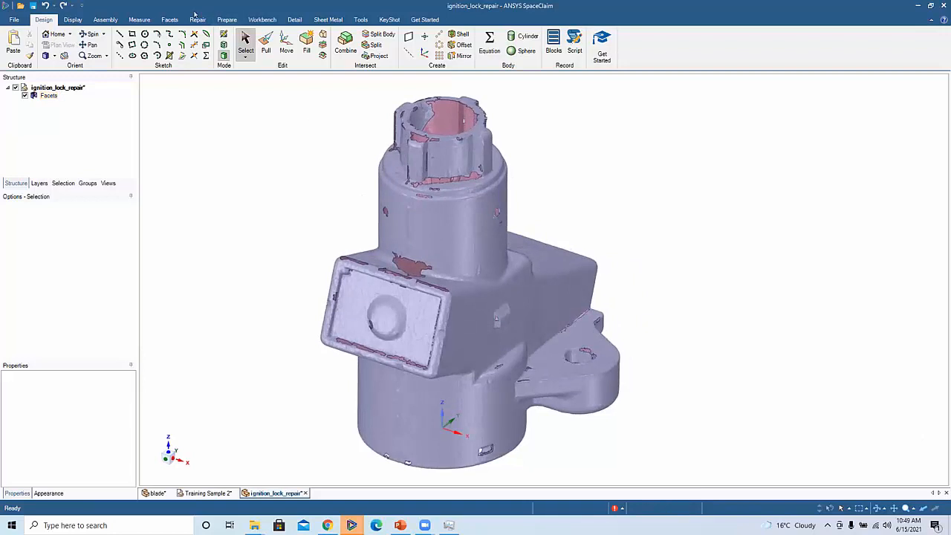
- Run Check Facets on the ignition lock body, review the listed mesh problems and dismiss the report
left_click(169, 20)
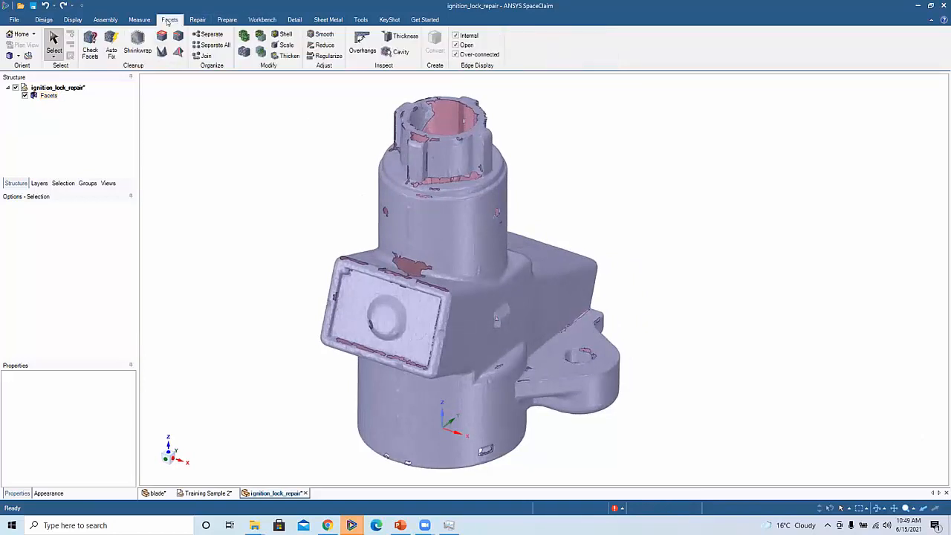
middle_click_drag(455, 200, 457, 197)
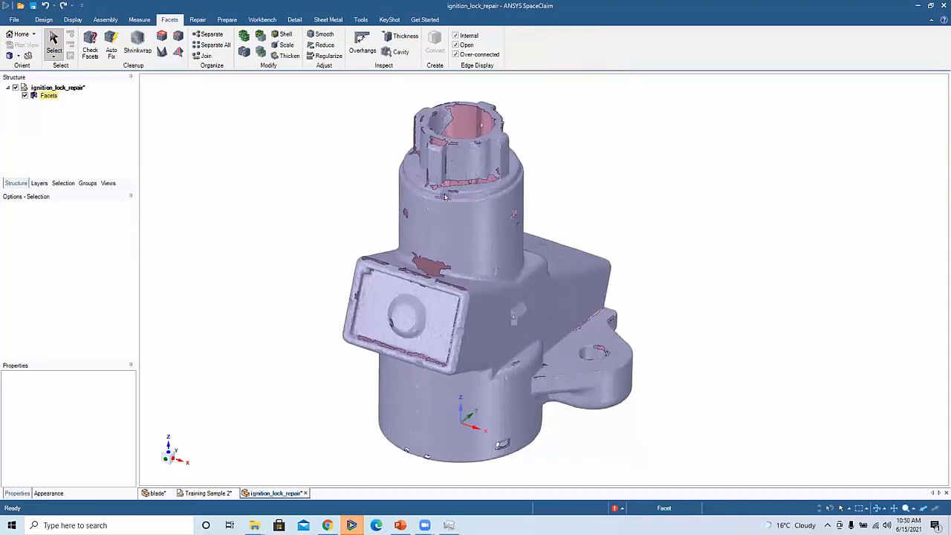
middle_click_drag(455, 217, 450, 226)
scroll(252, 149, "down", 1)
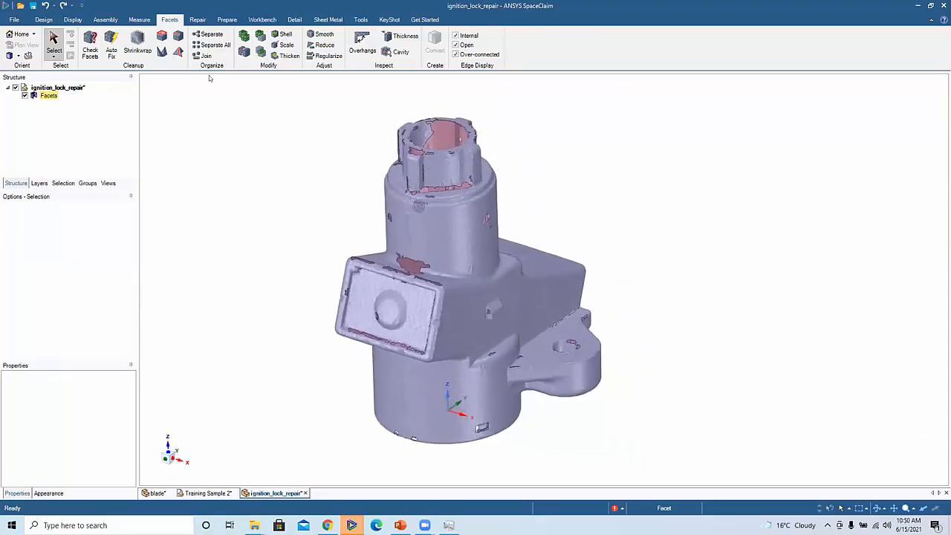
left_click(91, 41)
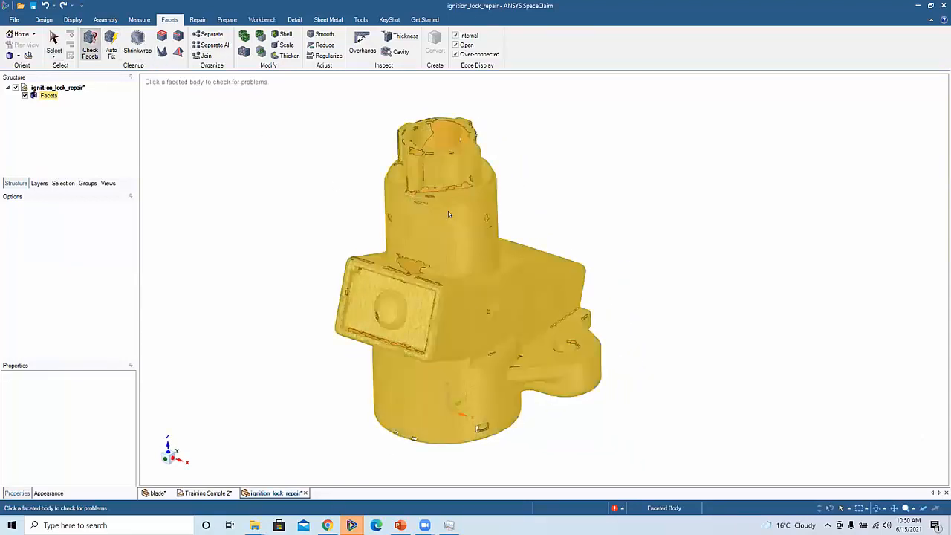
left_click(448, 214)
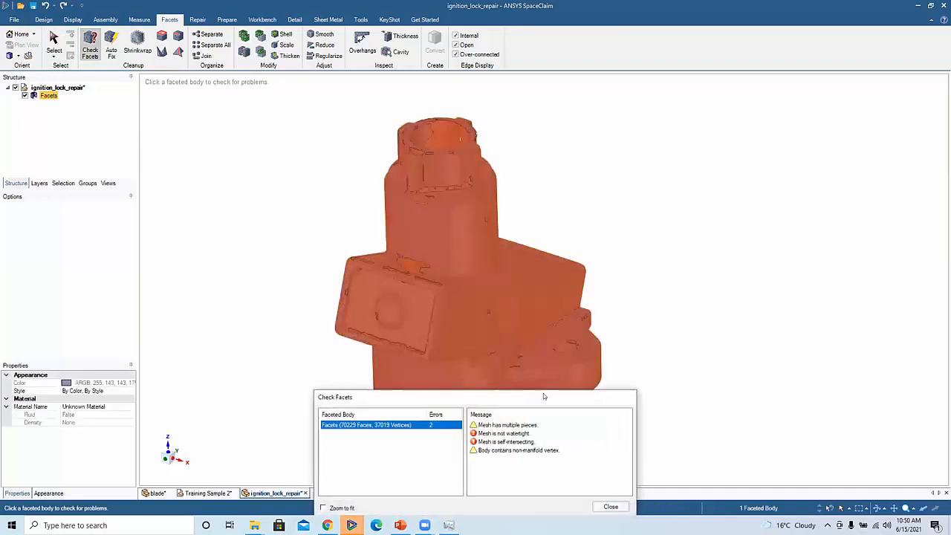
left_click_drag(545, 395, 578, 239)
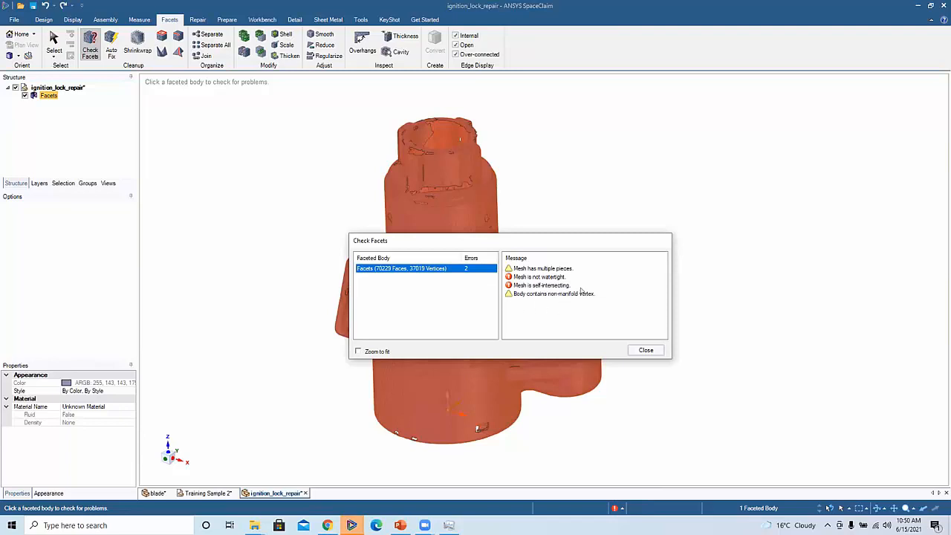
left_click(644, 349)
left_click(303, 237)
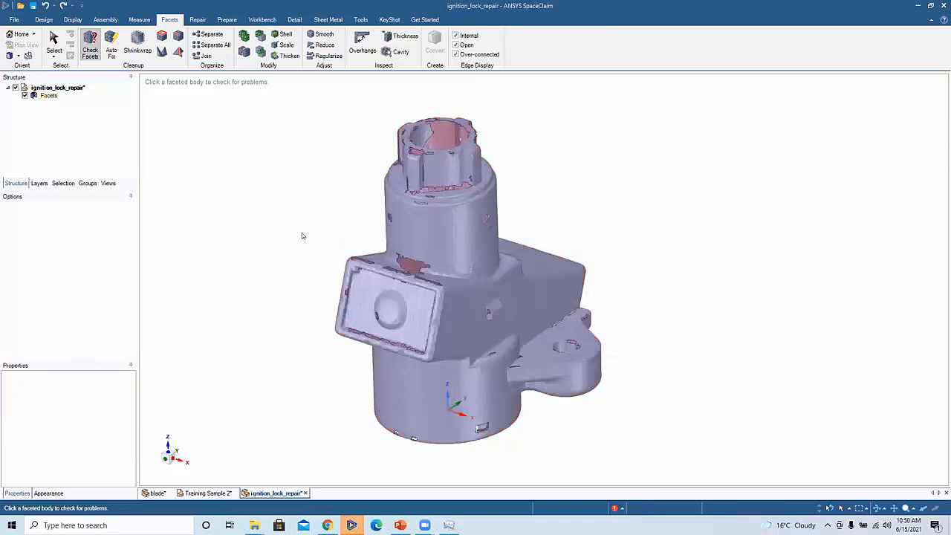
- Repair the mesh defects of the ignition lock's faceted body automatically with Auto Fix
left_click(112, 47)
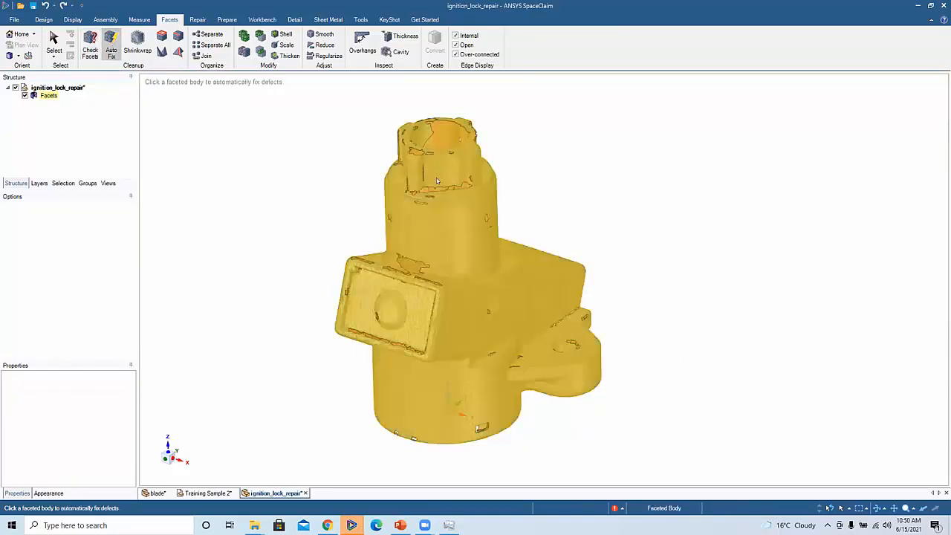
left_click(436, 179)
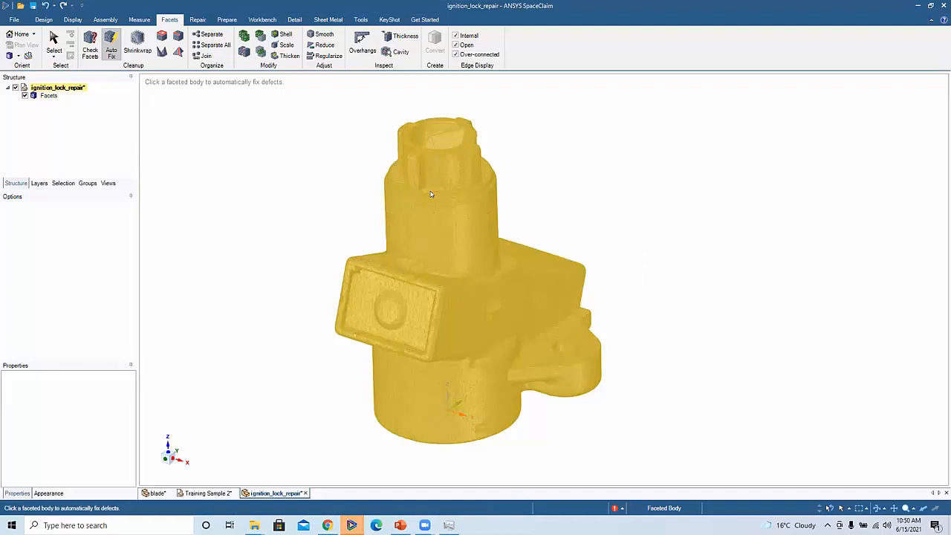
key("Escape")
middle_click_drag(347, 204, 420, 214, "ctrl")
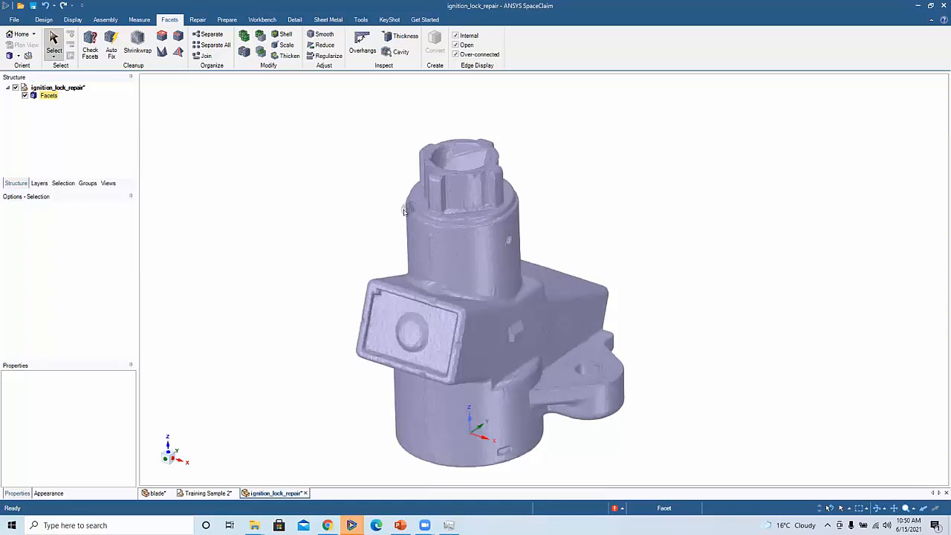
middle_click_drag(440, 235, 448, 266)
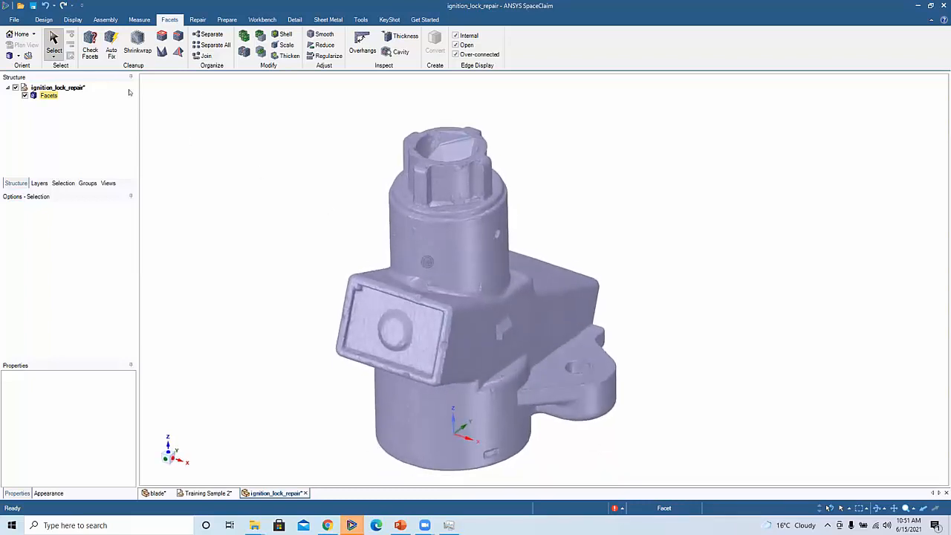
- Try selecting the inner-wall facets of the mounting flange's hole for a Pull, widening the selection across the neighbouring facets
left_click(44, 19)
left_click(265, 43)
middle_click_drag(439, 213, 450, 222)
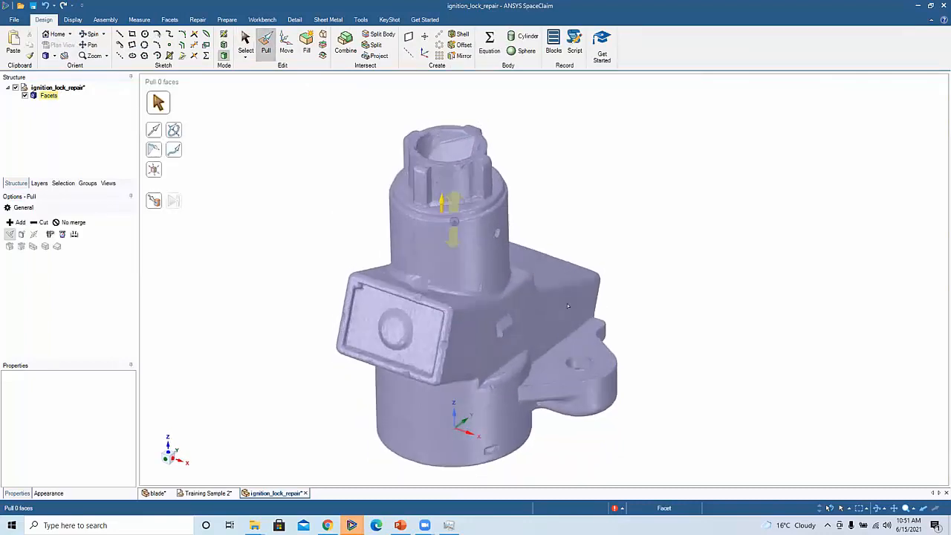
scroll(573, 365, "up", 10)
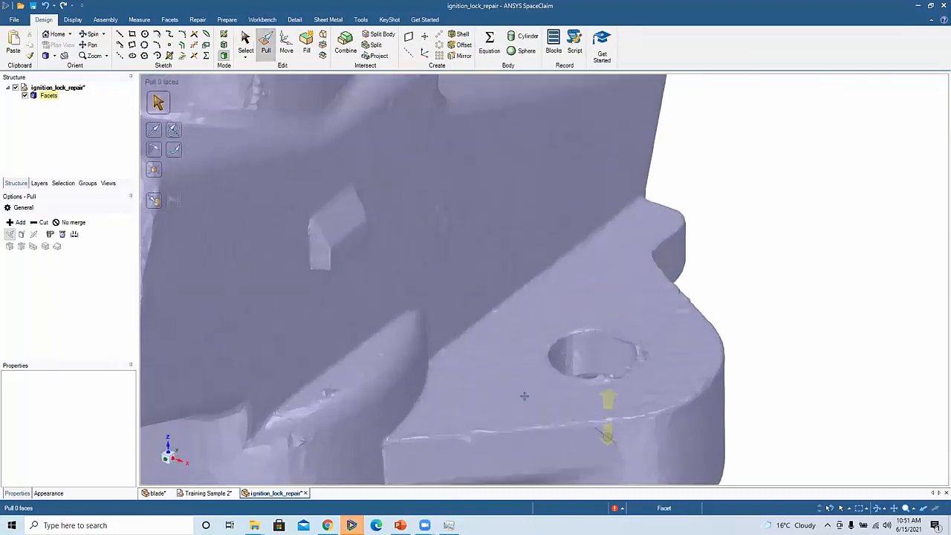
mouse_move(479, 334)
middle_mouse_down()
mouse_move(480, 270)
mouse_move(477, 334)
middle_mouse_up()
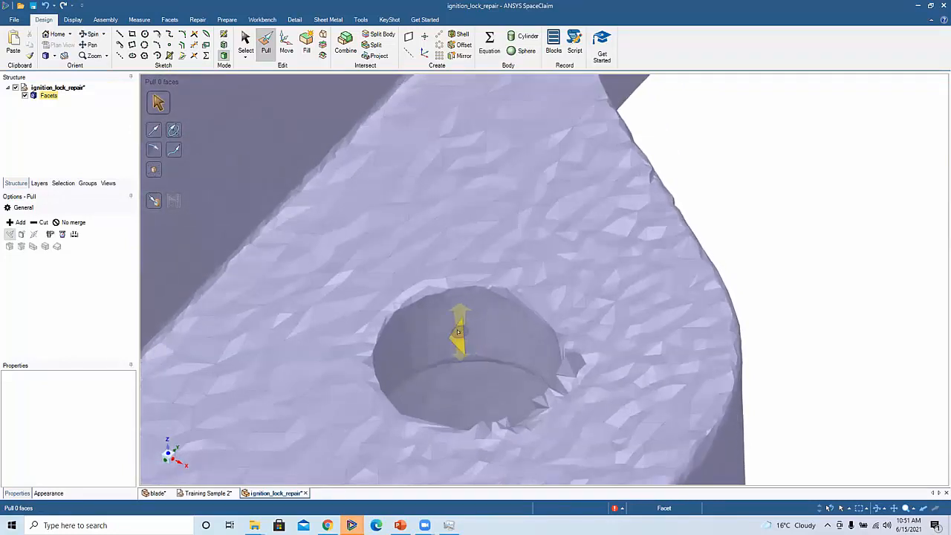
left_click(458, 332)
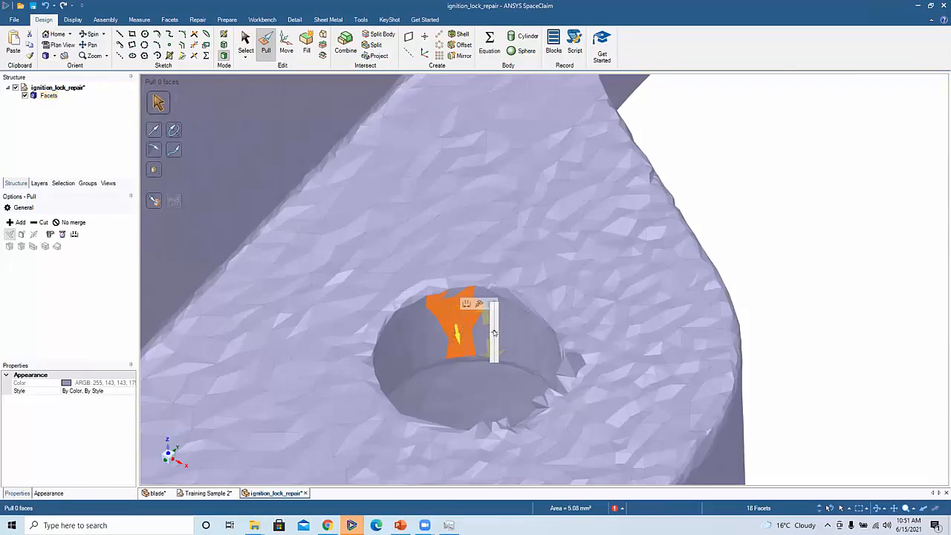
left_click_drag(495, 333, 500, 298)
middle_click_drag(500, 298, 446, 289)
scroll(447, 288, "down", 10)
middle_click_drag(420, 225, 513, 304, "ctrl")
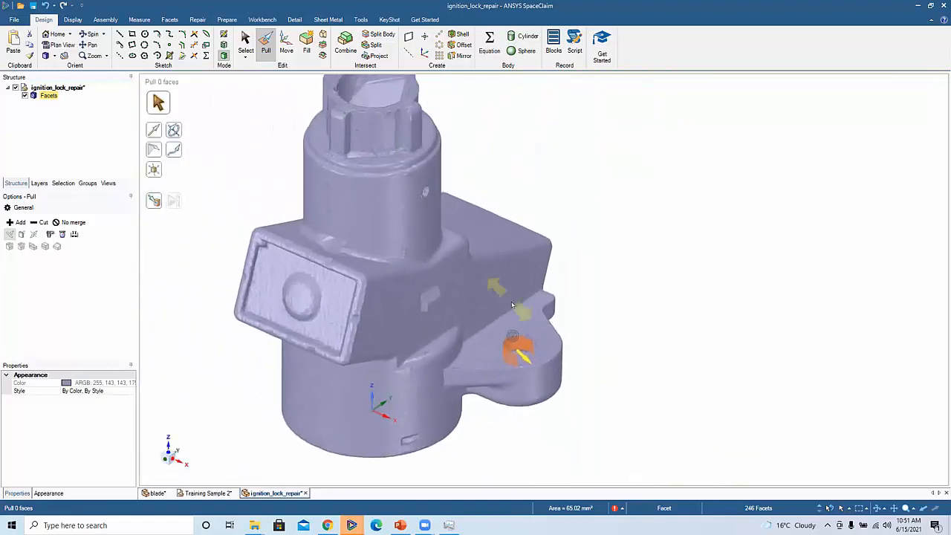
scroll(514, 304, "down", 2)
left_click(606, 228)
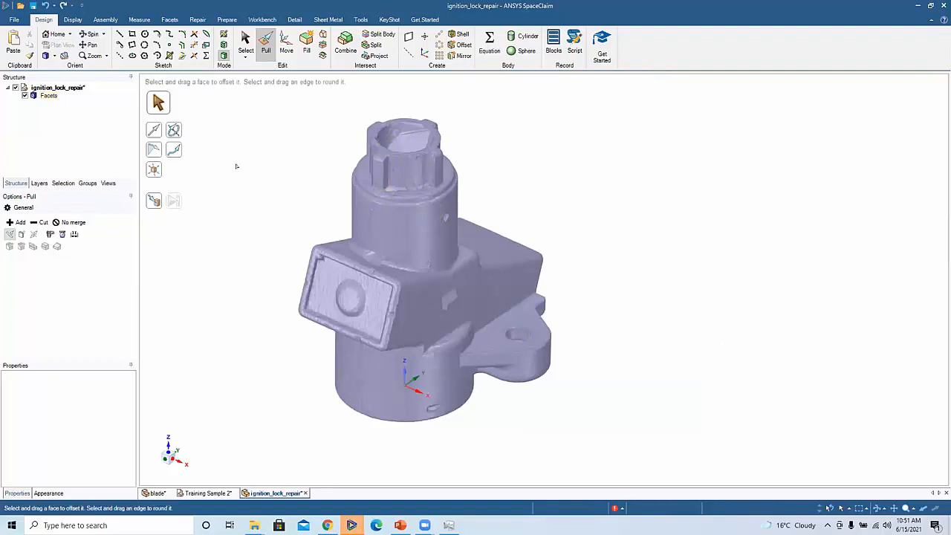
left_click(245, 43)
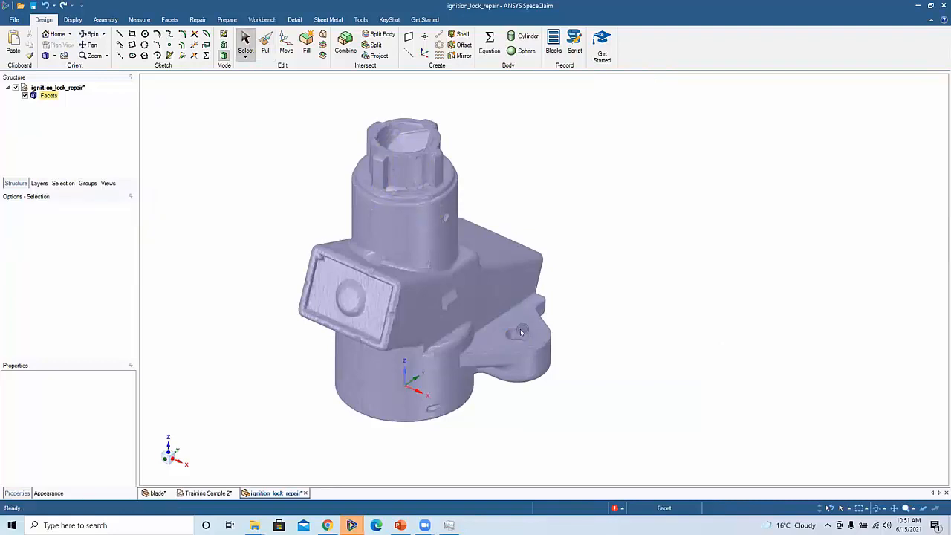
- Shrinkwrap the ignition lock's faceted body with a gap size of 0.5 mm, without keeping the original body
mouse_move(447, 271)
middle_mouse_down("ctrl")
mouse_move(470, 286)
mouse_move(469, 297)
middle_mouse_up("ctrl")
scroll(453, 281, "up", 1)
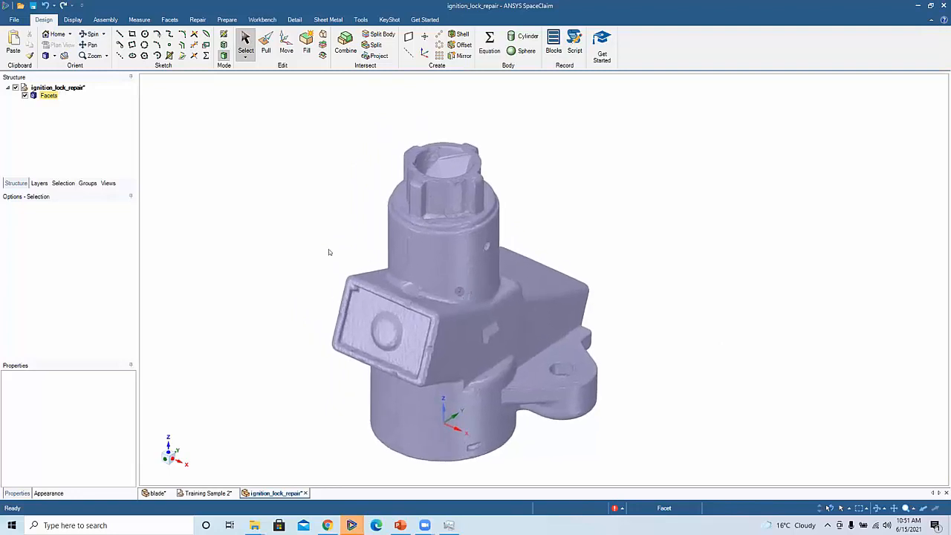
left_click(169, 20)
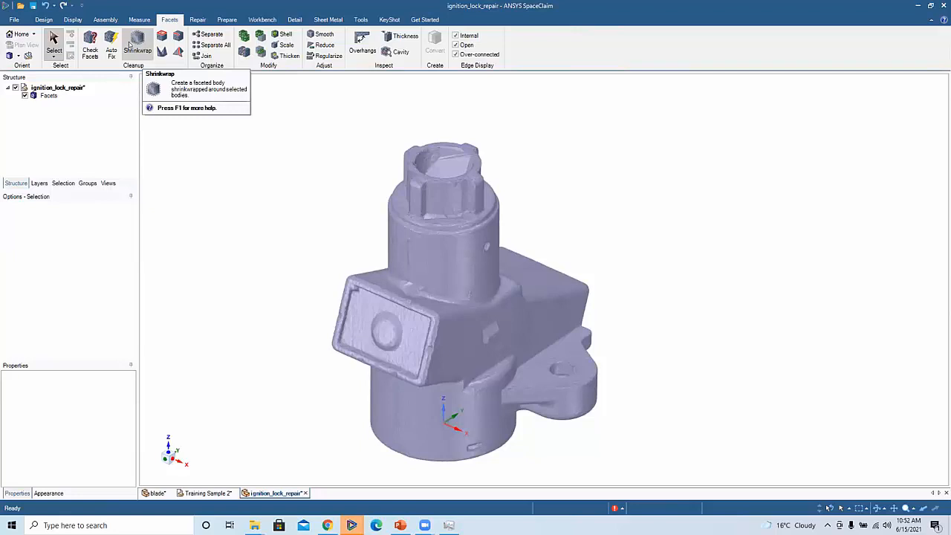
left_click(137, 49)
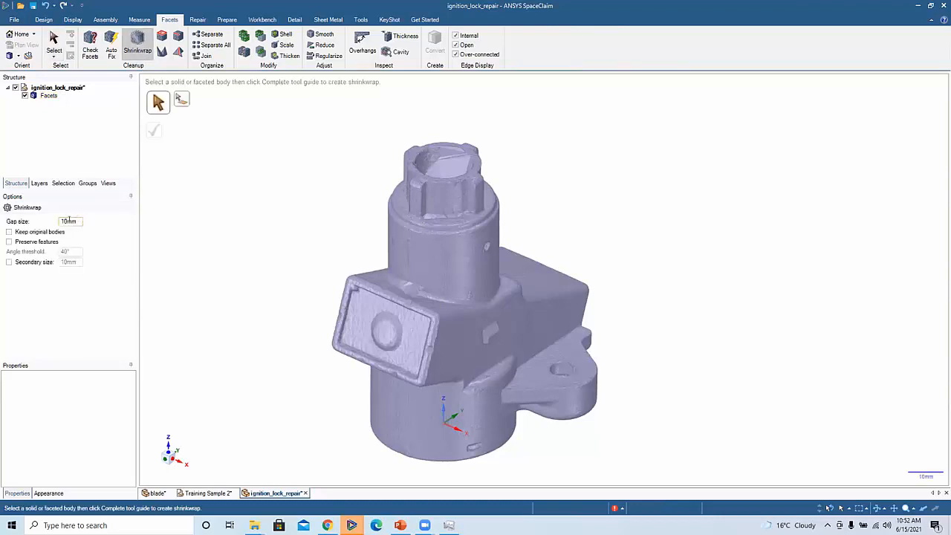
left_click(68, 221)
double_click(74, 218)
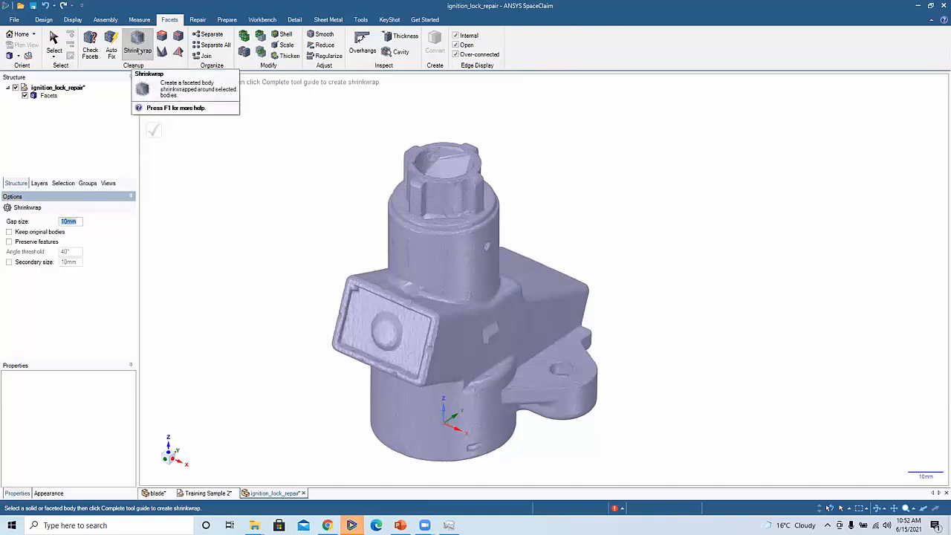
left_click(69, 221)
double_click(68, 221)
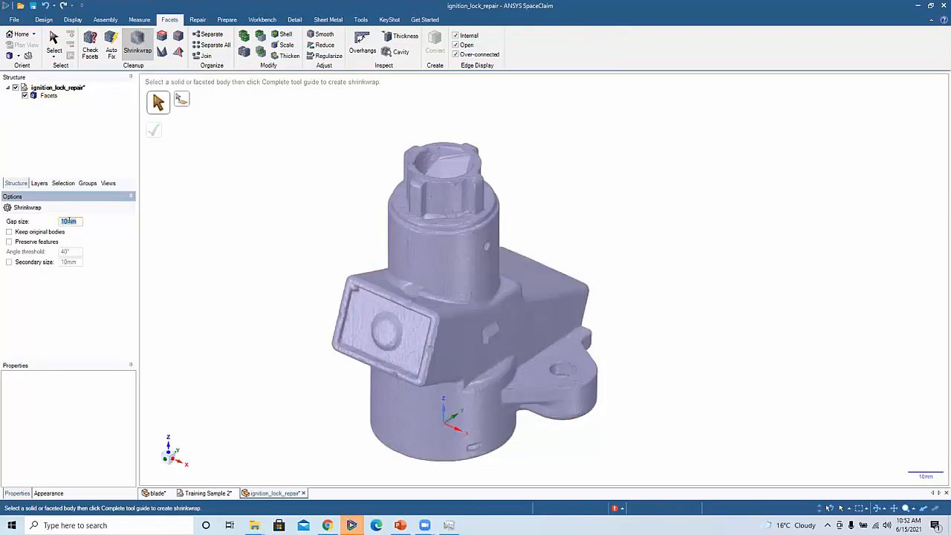
key("BackSpace")
type("5mm")
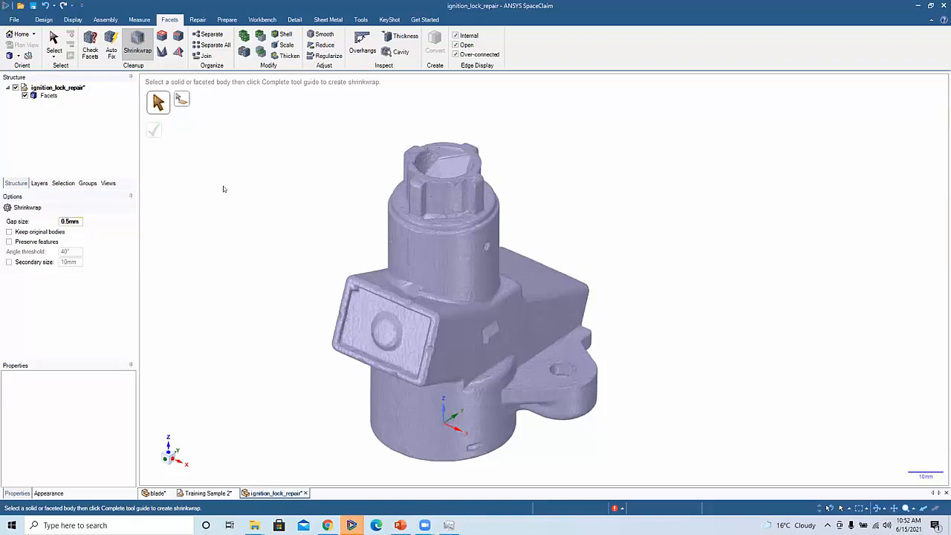
left_click(423, 227)
left_click(423, 226)
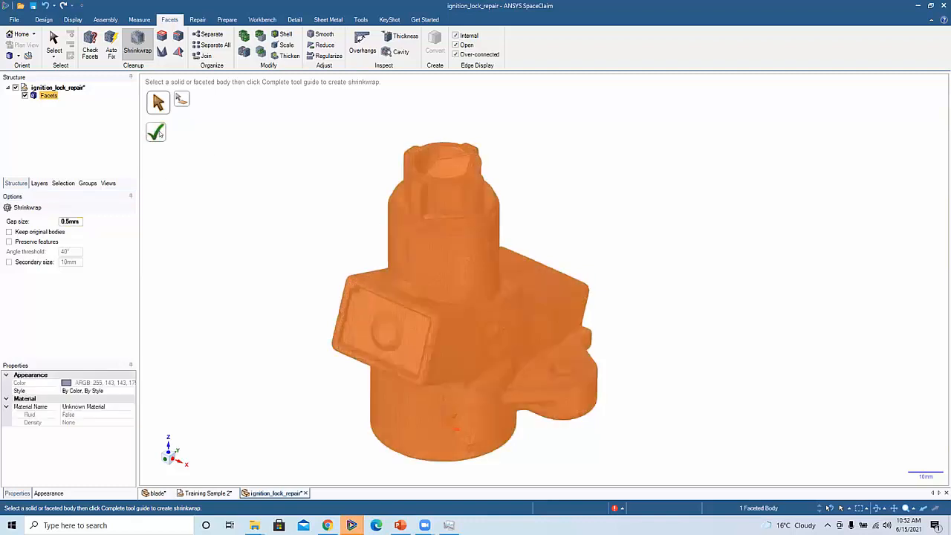
left_click(166, 139)
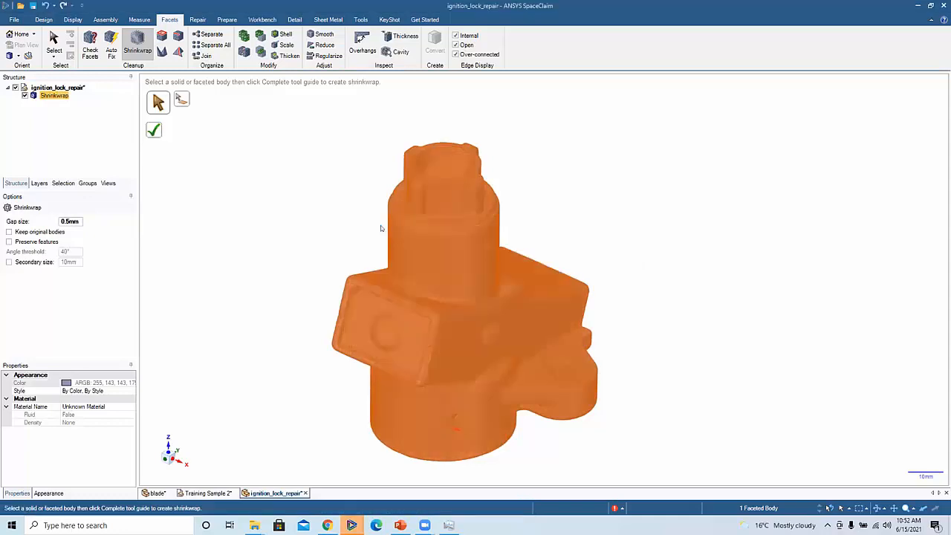
left_click(337, 217)
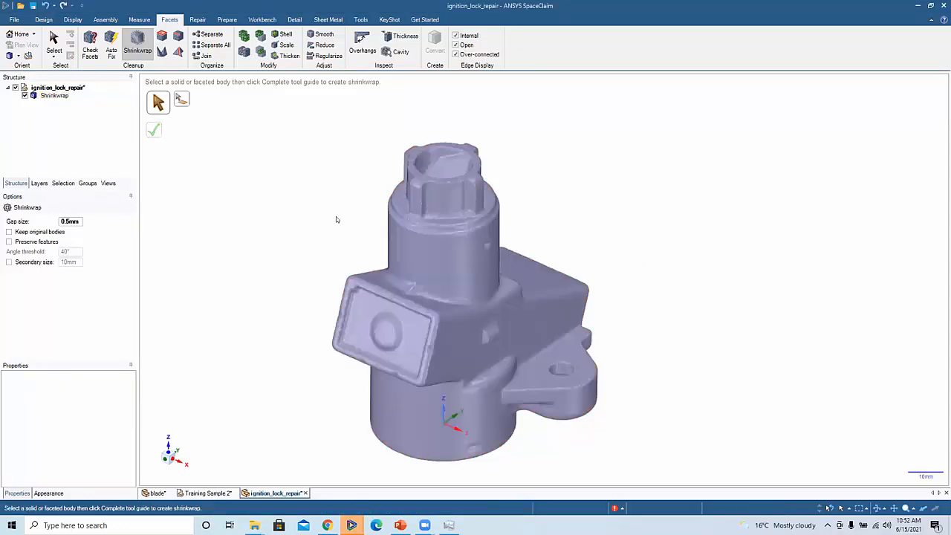
key("Escape")
- Examine the surface quality of the cylindrical neck and the mounting flange's hole on the shrinkwrapped body
scroll(420, 305, "up", 5)
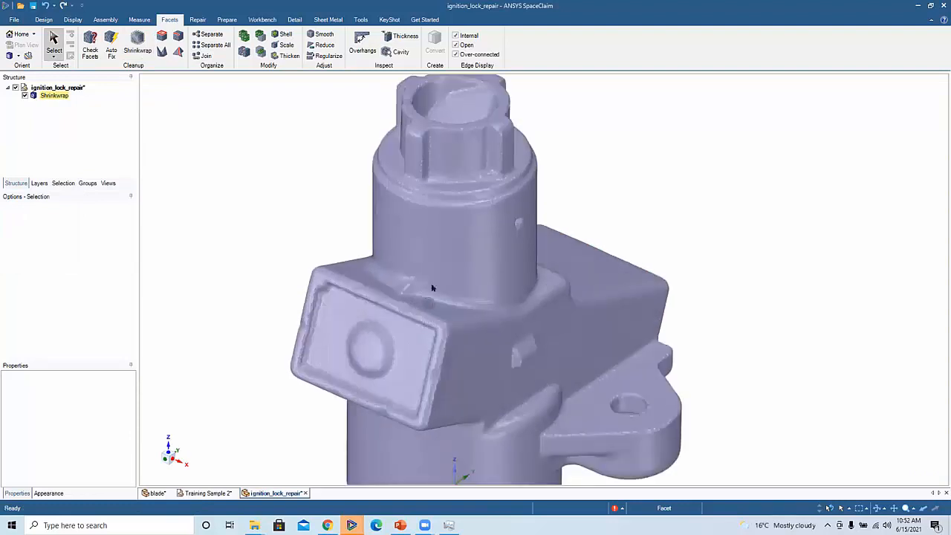
scroll(465, 257, "up", 3)
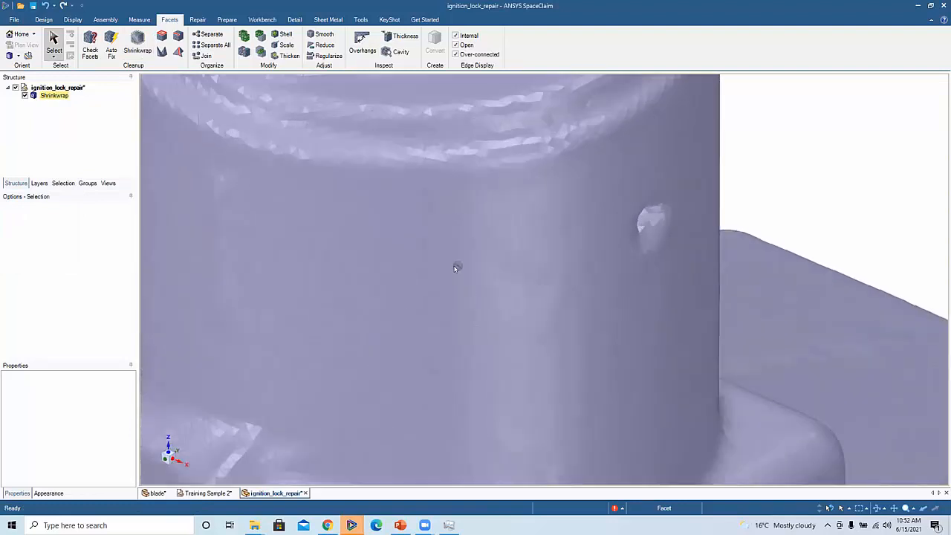
scroll(454, 267, "down", 3)
middle_click_drag(573, 318, 421, 126, "shift")
mouse_move(480, 316)
middle_mouse_down()
mouse_move(518, 278)
mouse_move(522, 373)
mouse_move(464, 300)
mouse_move(471, 350)
middle_mouse_up()
scroll(464, 300, "up", 1)
mouse_move(448, 258)
middle_mouse_down()
mouse_move(475, 306)
mouse_move(488, 278)
mouse_move(417, 227)
mouse_move(417, 259)
mouse_move(408, 237)
middle_mouse_up()
scroll(451, 246, "up", 2)
scroll(405, 243, "down", 3)
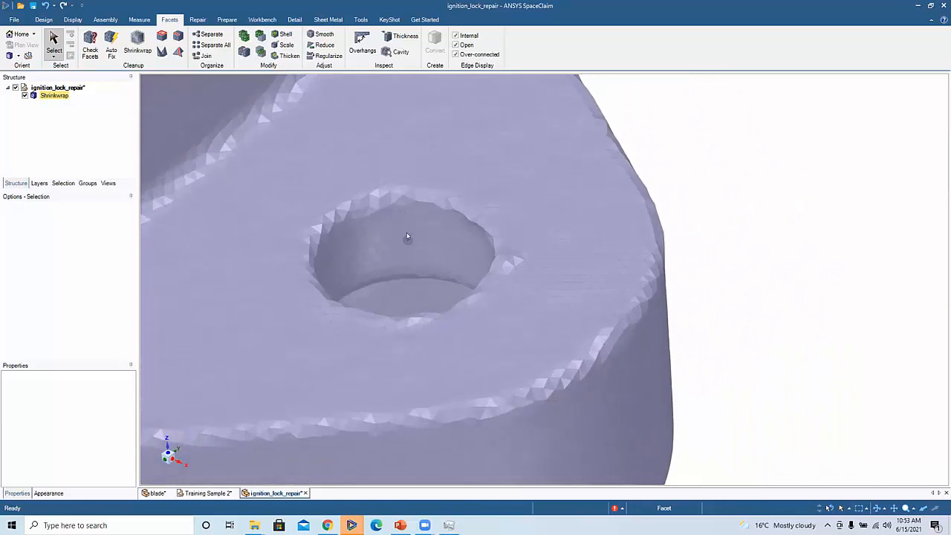
- Try narrowing the mounting flange's hole by selecting all its inner-wall facets and pulling them slightly inward
double_click(385, 232)
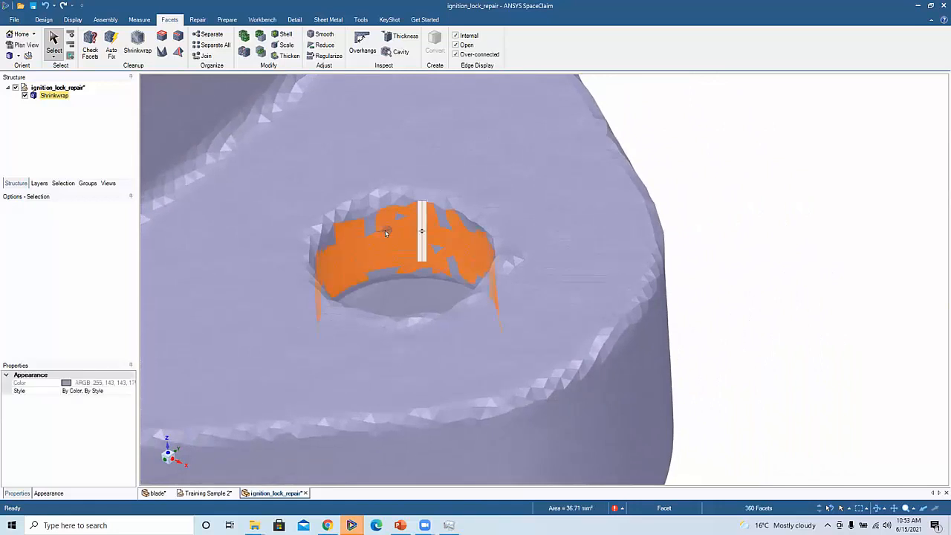
left_click_drag(418, 222, 419, 208)
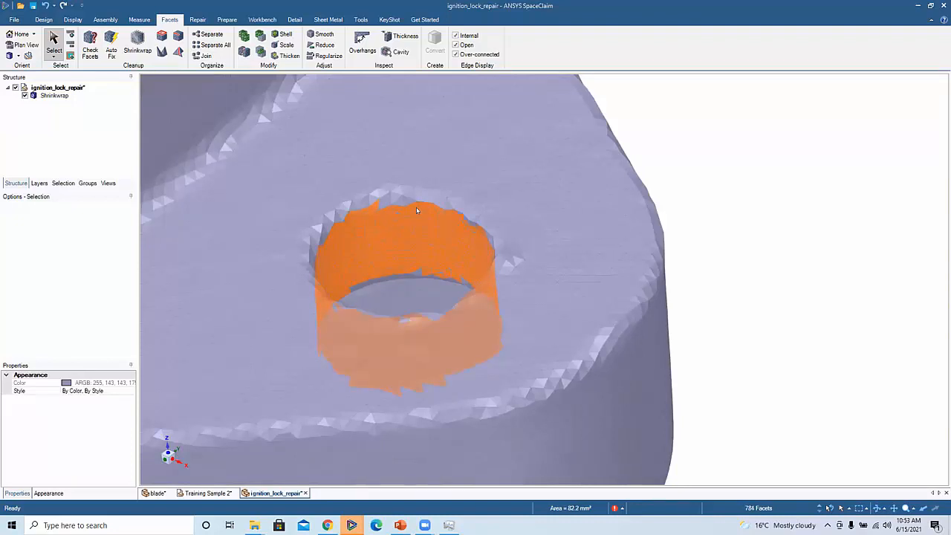
middle_click_drag(411, 249, 423, 272)
scroll(402, 231, "down", 3)
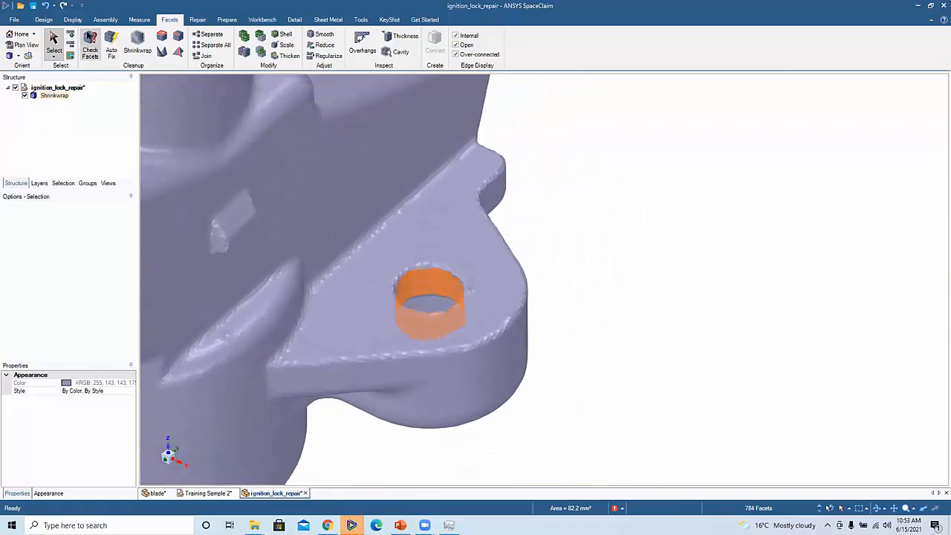
left_click(35, 20)
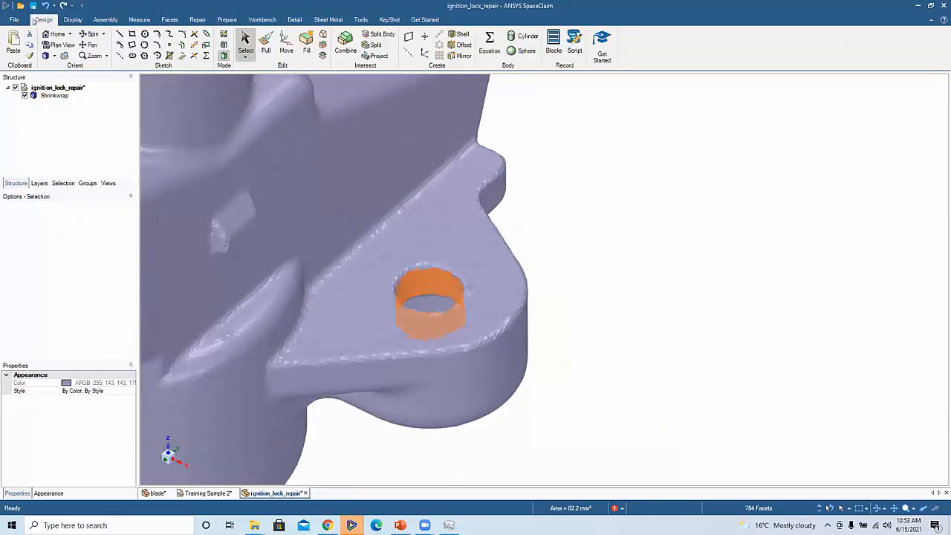
left_click(265, 50)
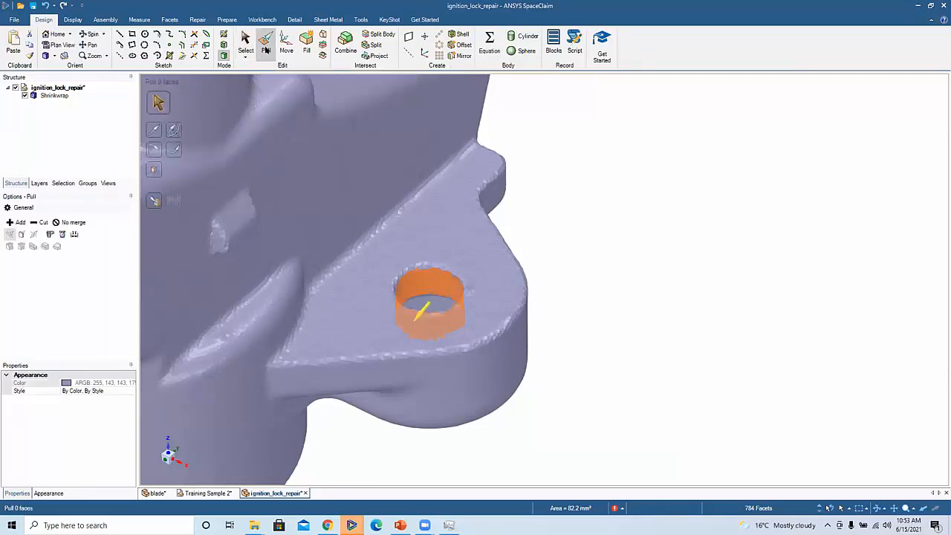
middle_click_drag(576, 203, 687, 235)
scroll(688, 234, "up", 2)
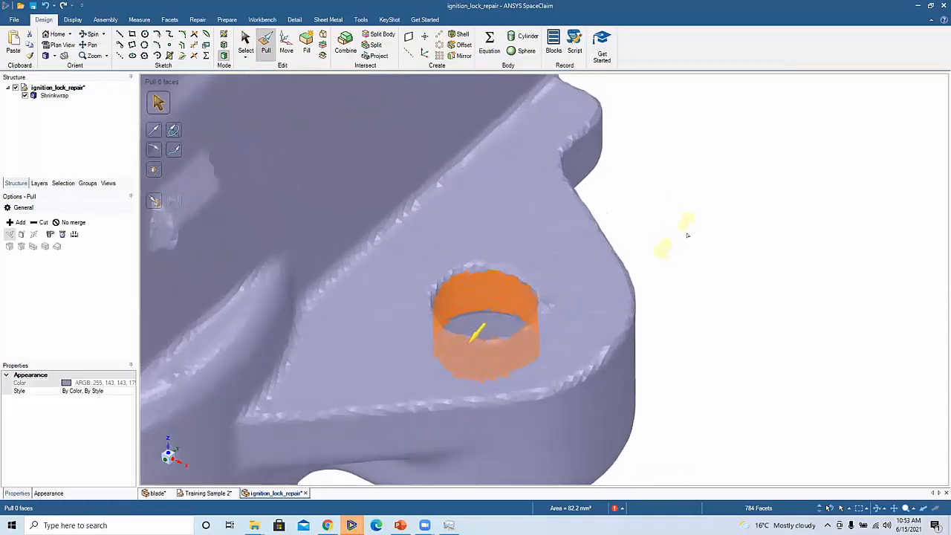
mouse_move(694, 224)
left_mouse_down()
mouse_move(687, 231)
mouse_move(695, 213)
mouse_move(694, 228)
left_mouse_up()
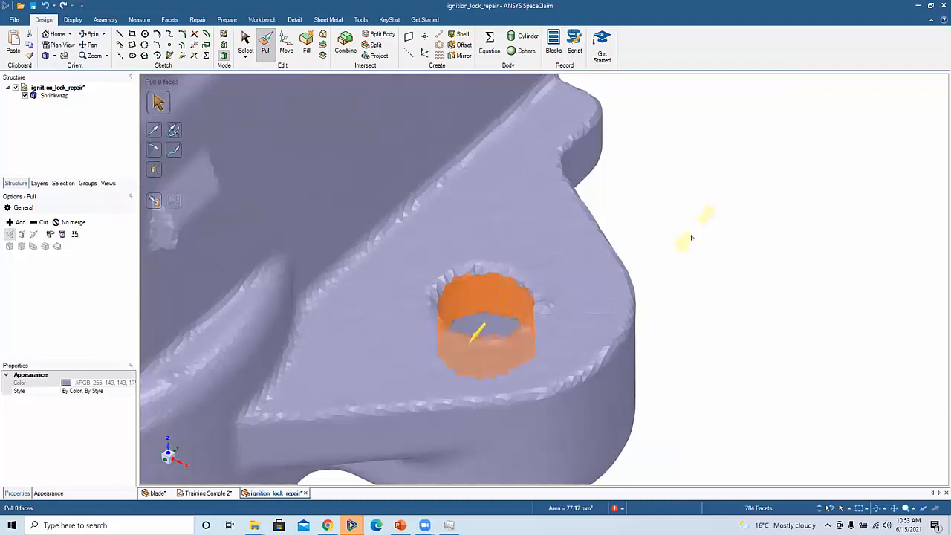
- Try pulling the outer facets of the cylindrical neck with a widened facet selection, and leave Pull with nothing selected
scroll(690, 208, "down", 5)
scroll(666, 228, "up", 3)
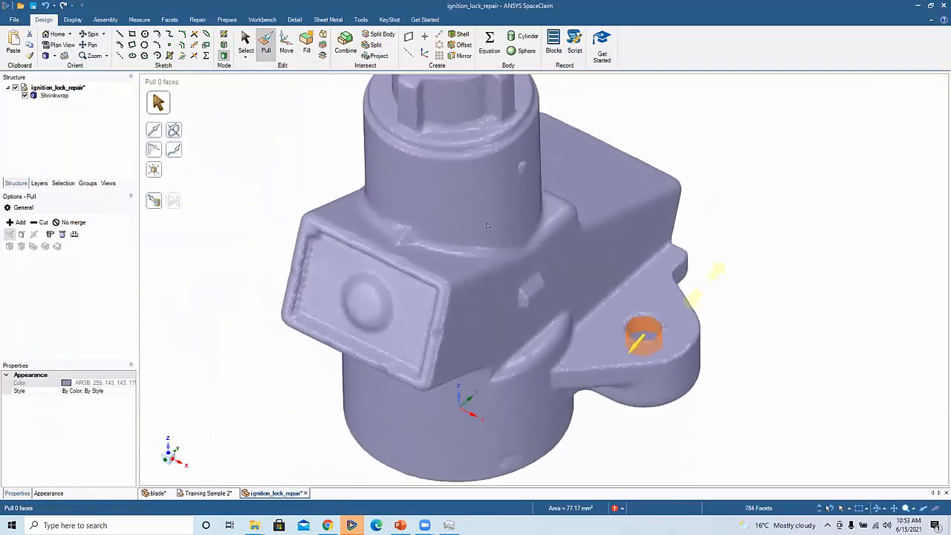
left_click(485, 216)
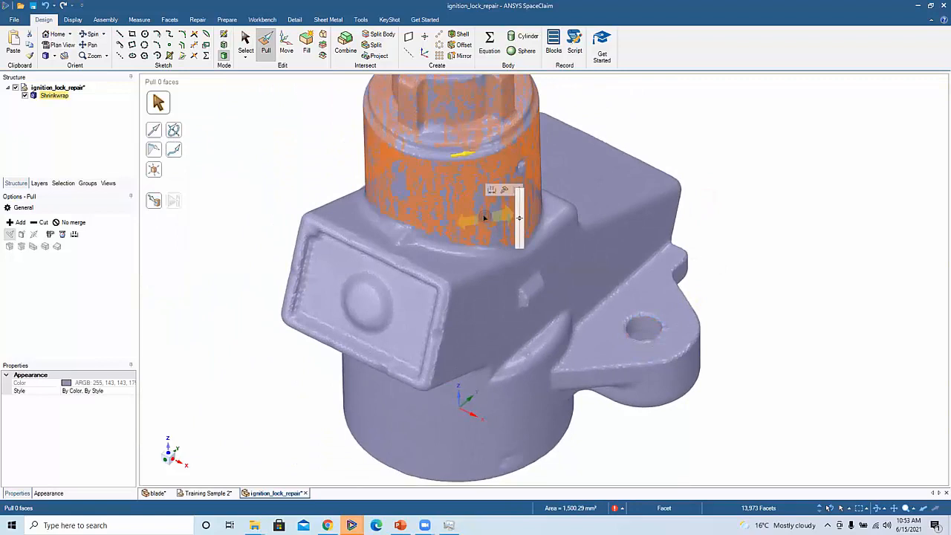
left_click(519, 216)
left_click(519, 214)
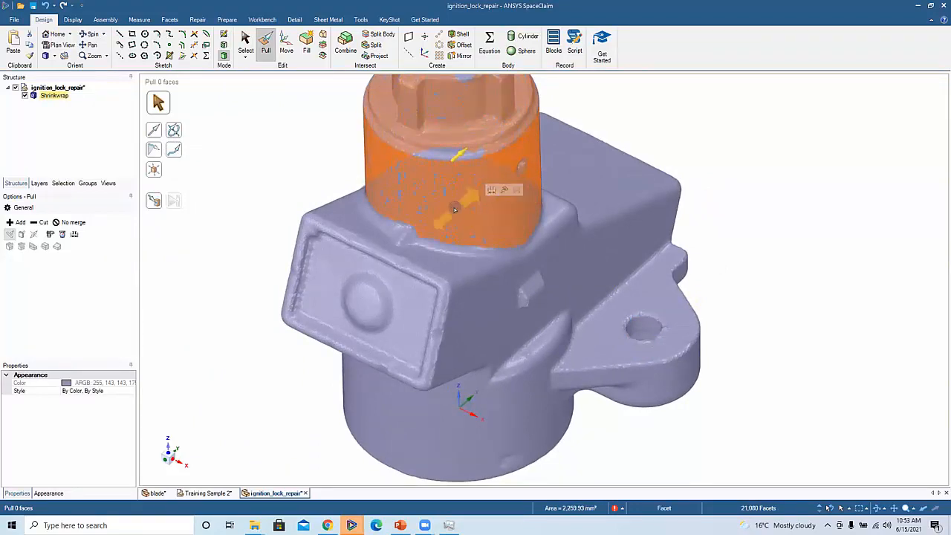
mouse_move(455, 211)
left_mouse_down()
mouse_move(466, 203)
mouse_move(453, 208)
left_mouse_up()
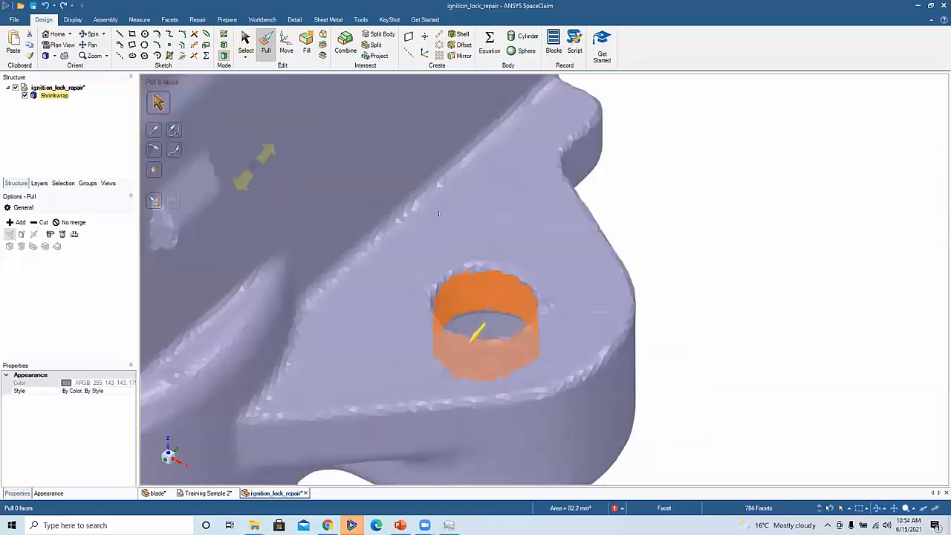
scroll(603, 195, "down", 5)
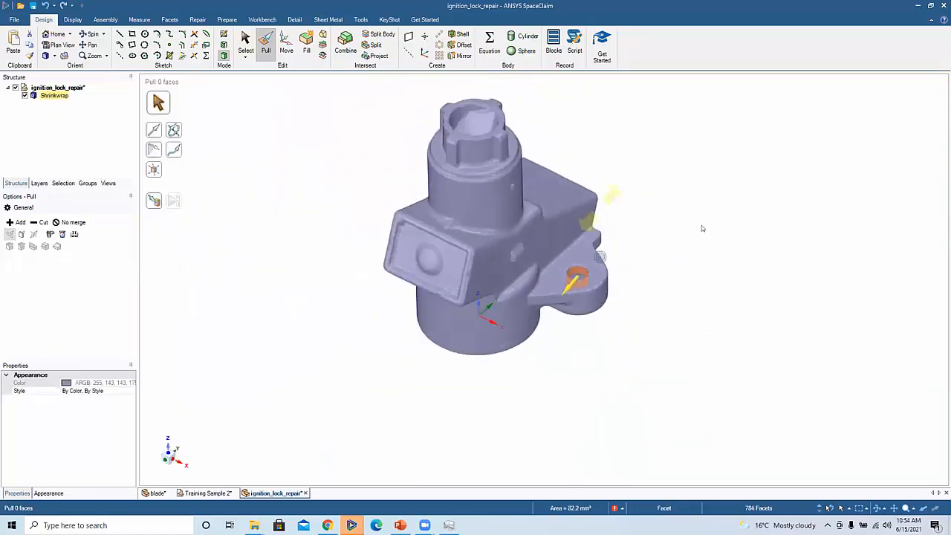
left_click(658, 243)
scroll(509, 297, "up", 5)
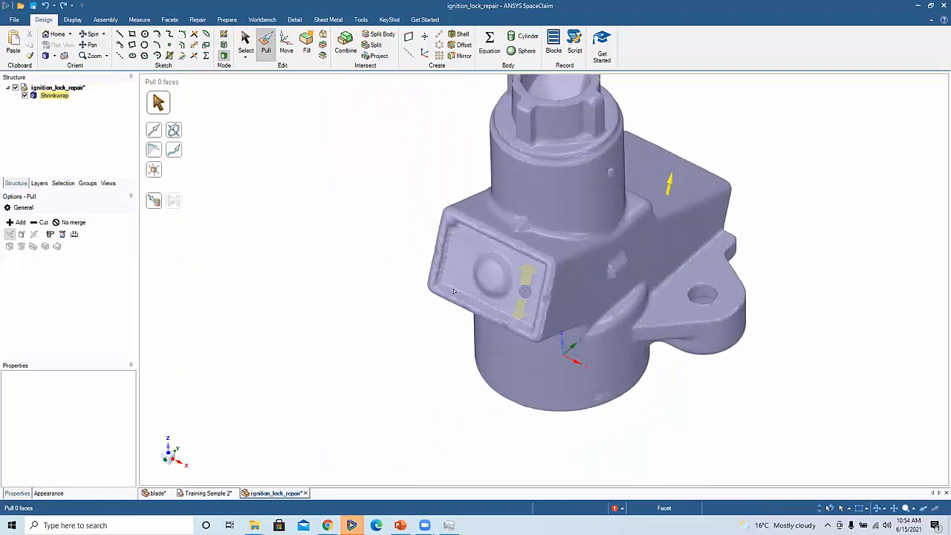
scroll(508, 296, "down", 5)
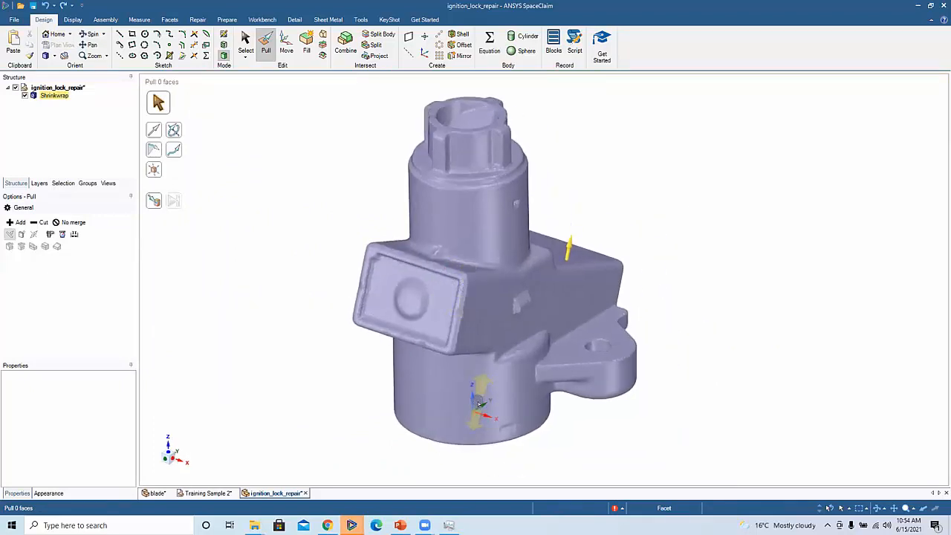
key("Escape")
- Start a sketch on the plane through the origin's Y and Z axes to section the shrinkwrapped body
left_click(481, 408)
left_click(470, 401, "ctrl")
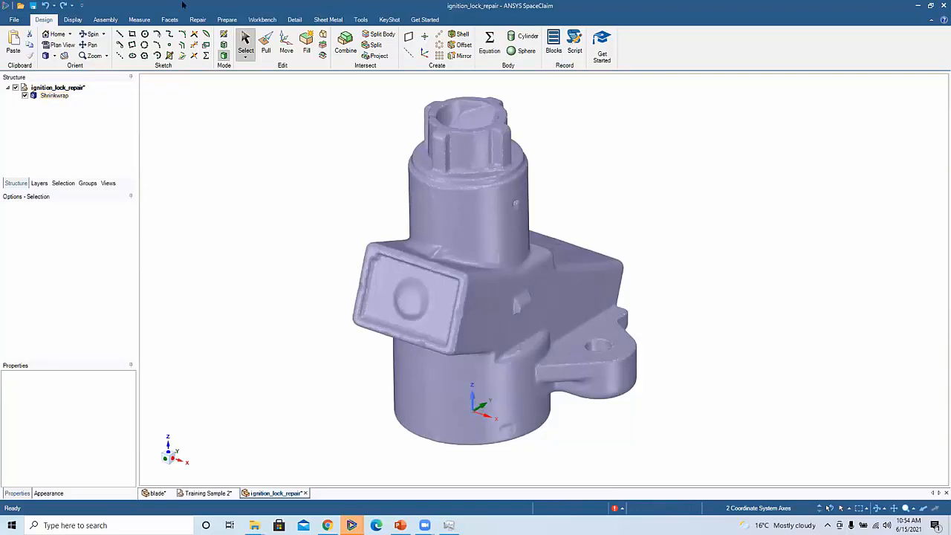
left_click(223, 34)
middle_click_drag(453, 293, 405, 288, "shift")
scroll(388, 285, "up", 1)
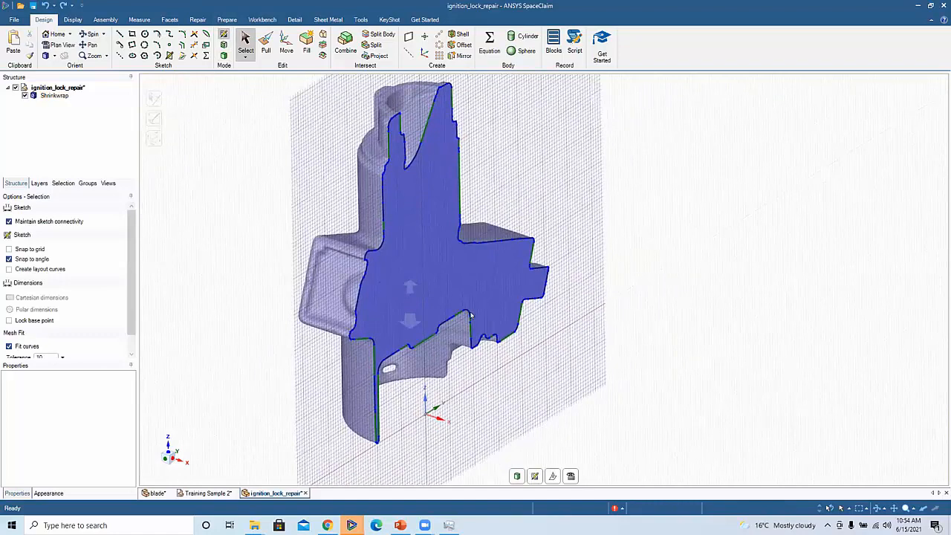
- In a head-on view of the sketch plane, sketch a three-point rectangle over the angled housing's section, starting along its upper edge
scroll(468, 318, "up", 1)
middle_click_drag(454, 317, 451, 248)
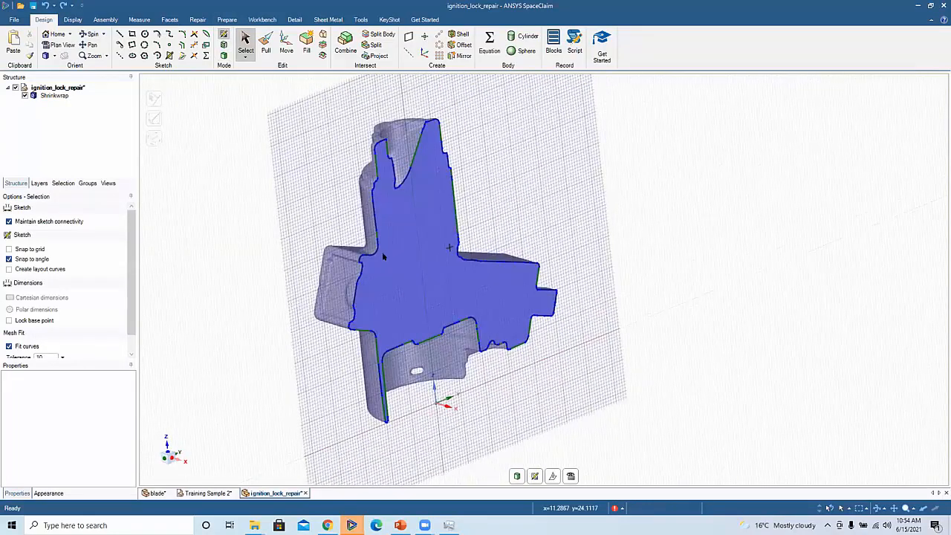
key("v")
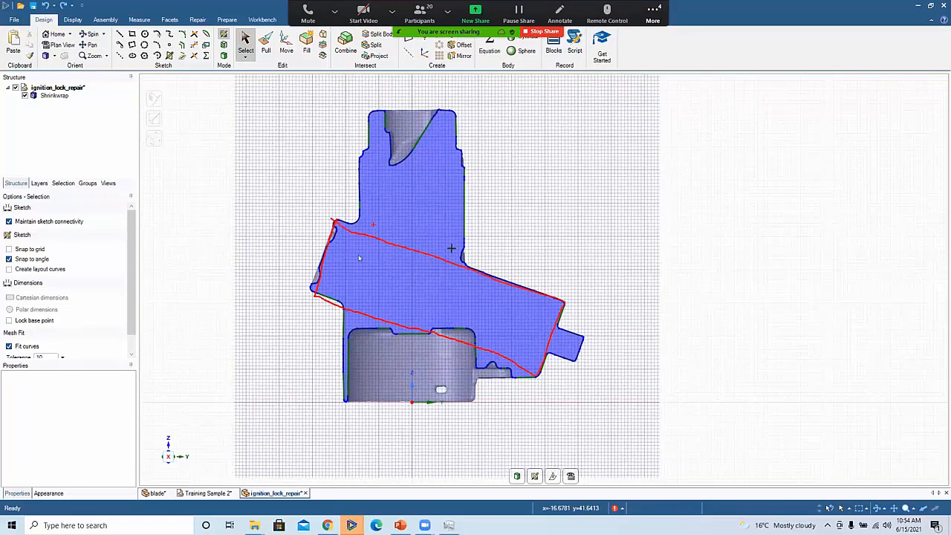
left_click(132, 45)
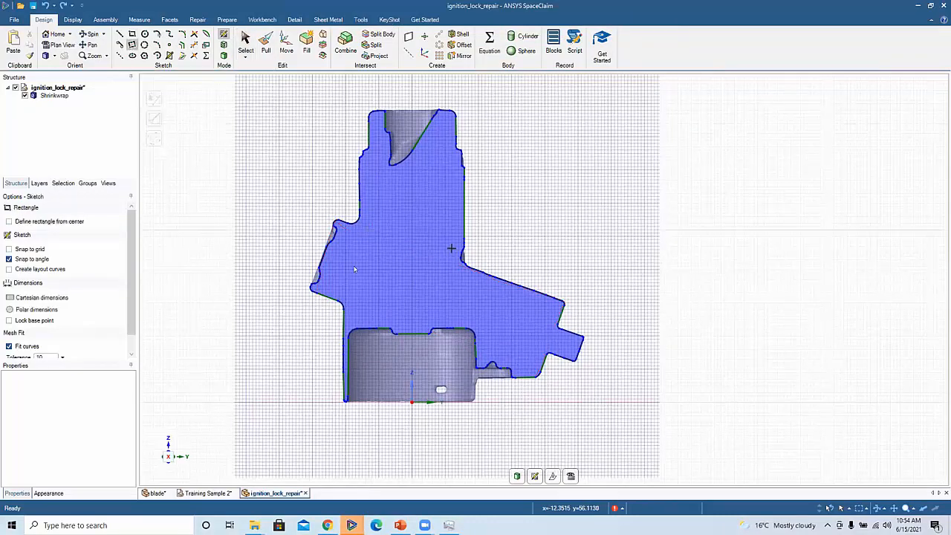
left_click(313, 288)
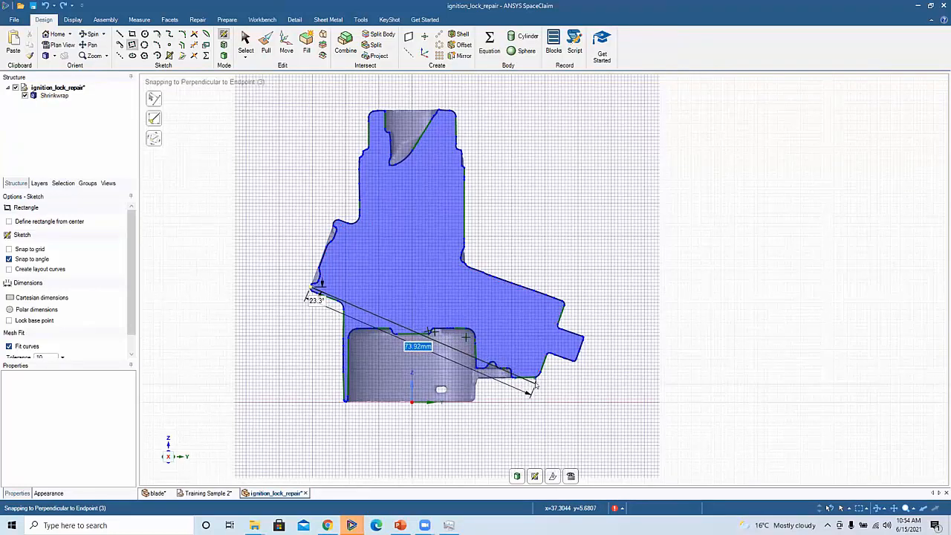
key("Escape")
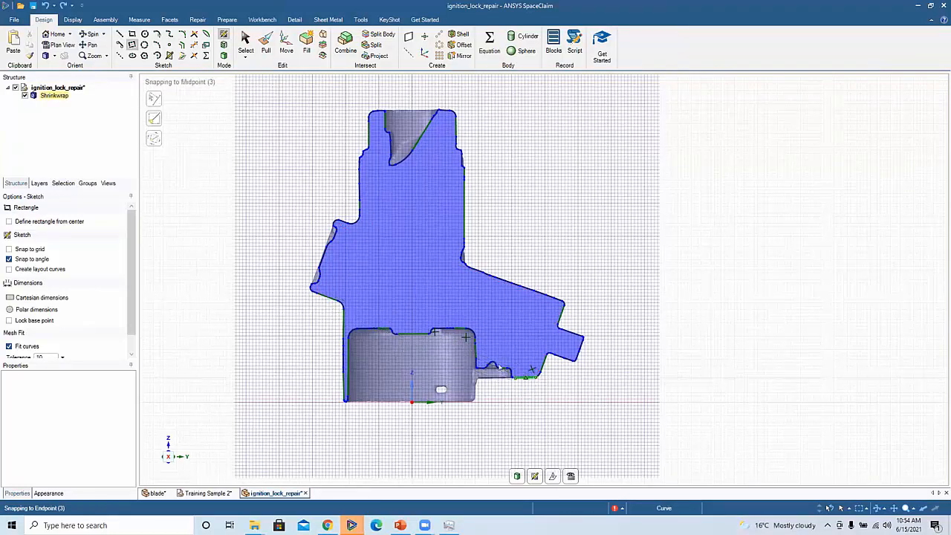
left_click(339, 220)
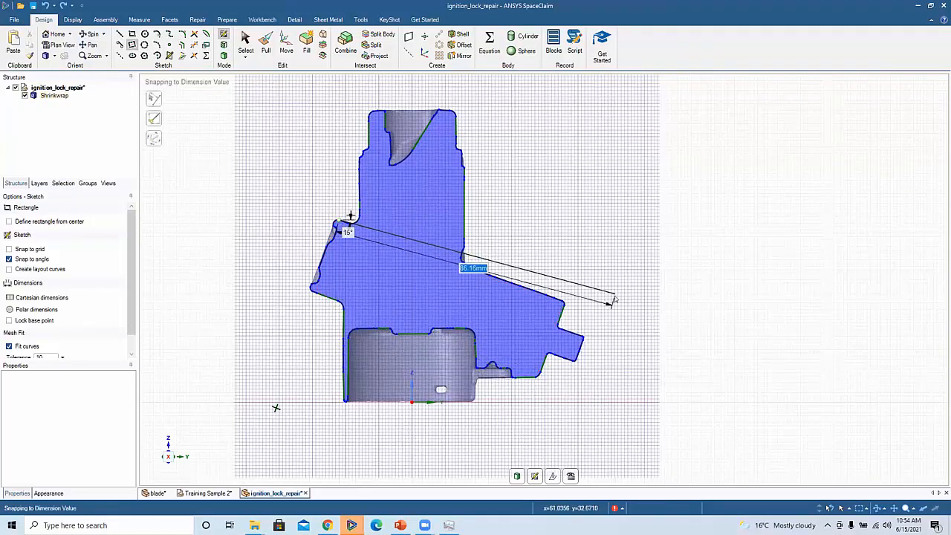
left_click(562, 302)
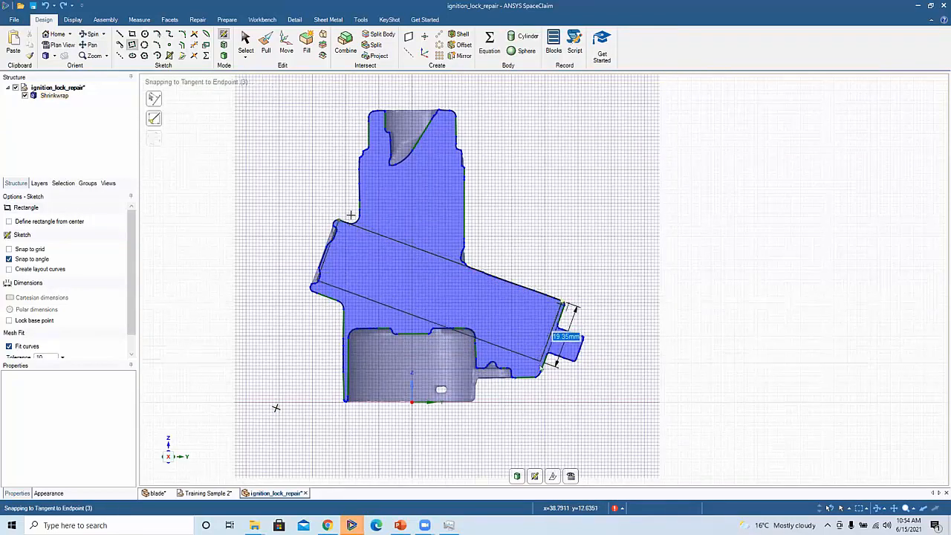
left_click(534, 371)
key("Escape")
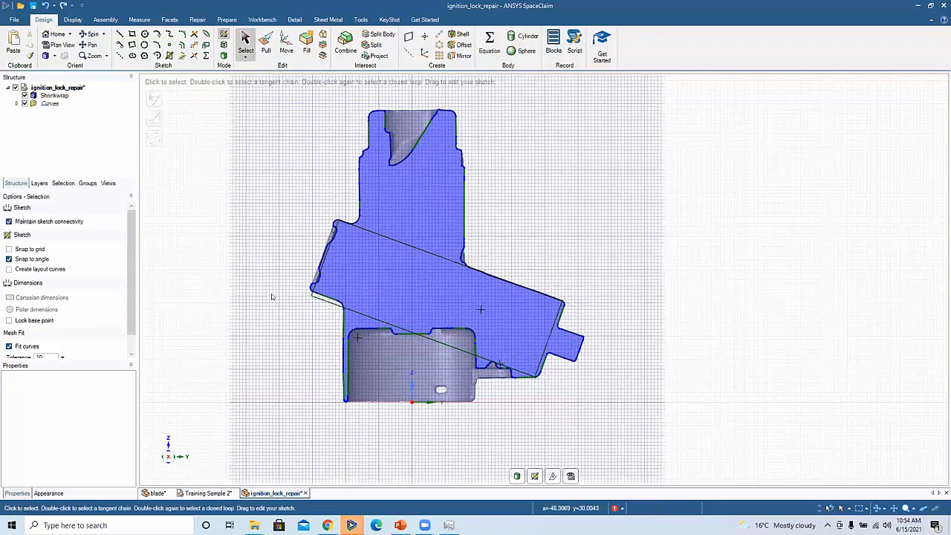
- Leave the sketch with the Pull tool so the rectangle over the angled housing turns into a surface
scroll(211, 335, "up", 5)
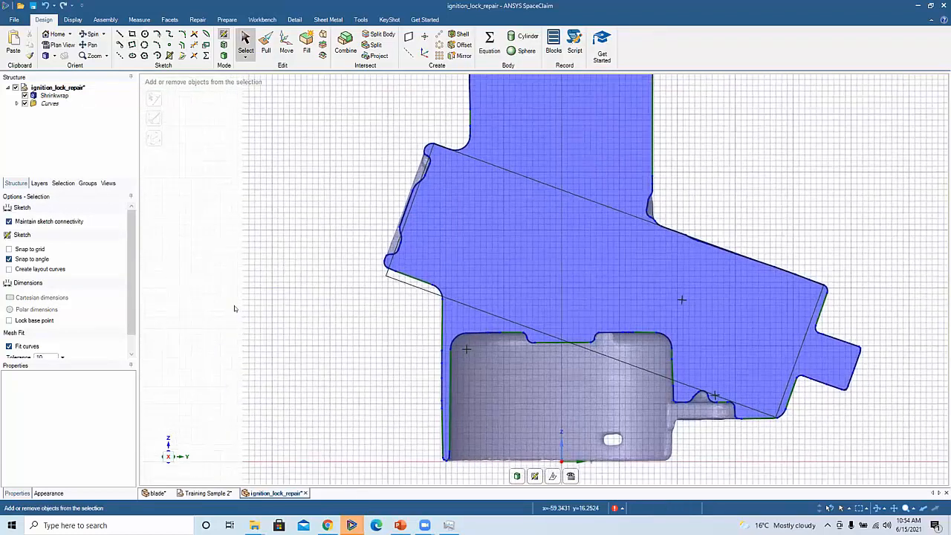
scroll(234, 308, "down", 5)
scroll(327, 298, "up", 4)
scroll(327, 290, "down", 2)
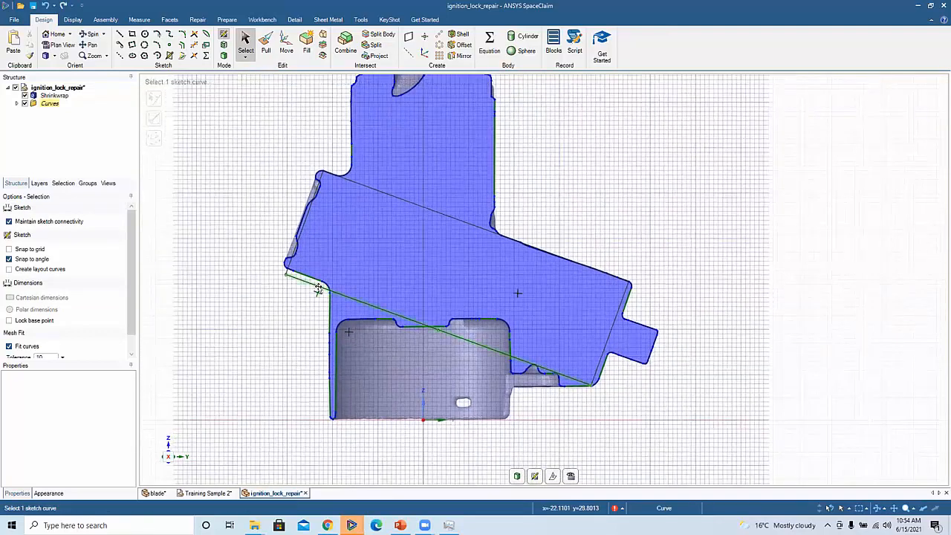
key("p")
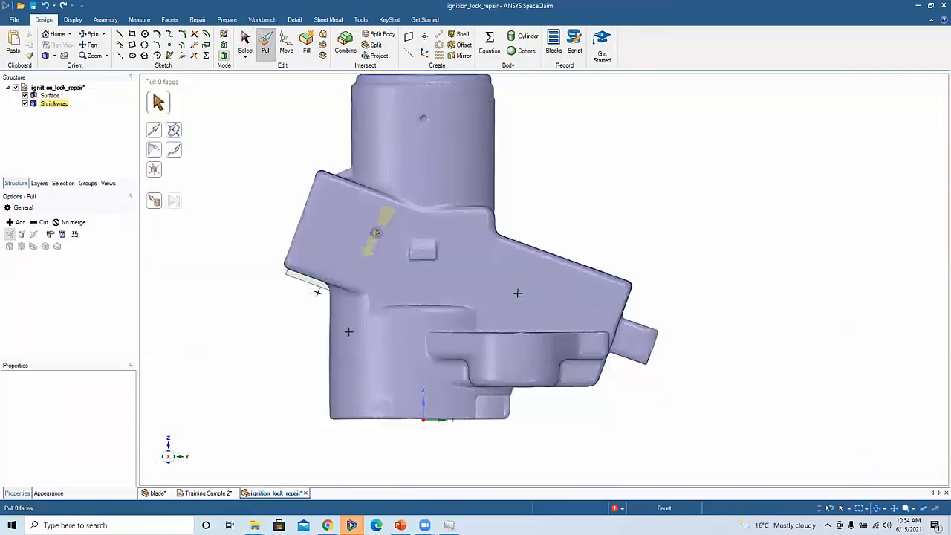
- Pull the rectangular surface up to the angled housing's side facets on the mounting flange side, forming a solid
middle_click_drag(376, 229, 453, 307)
scroll(453, 307, "up", 3)
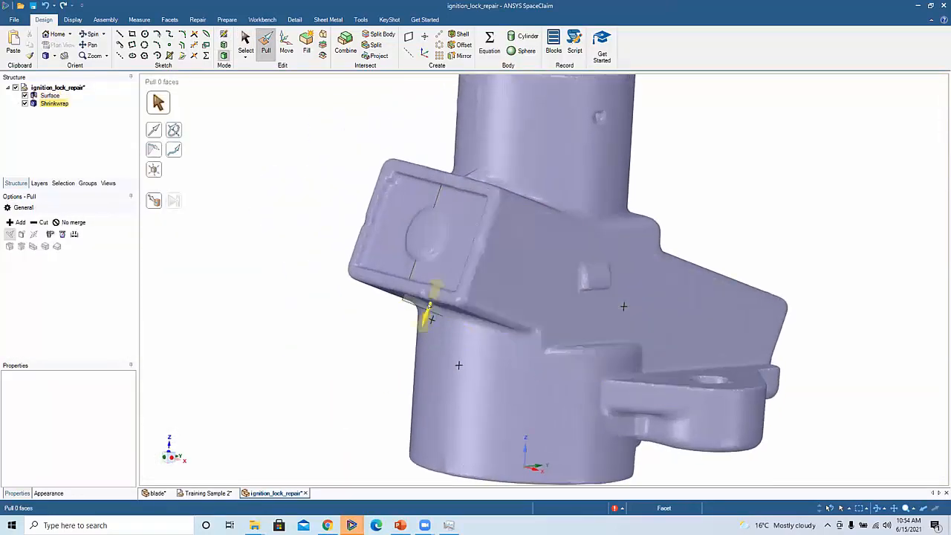
left_click(424, 305)
left_click(424, 306)
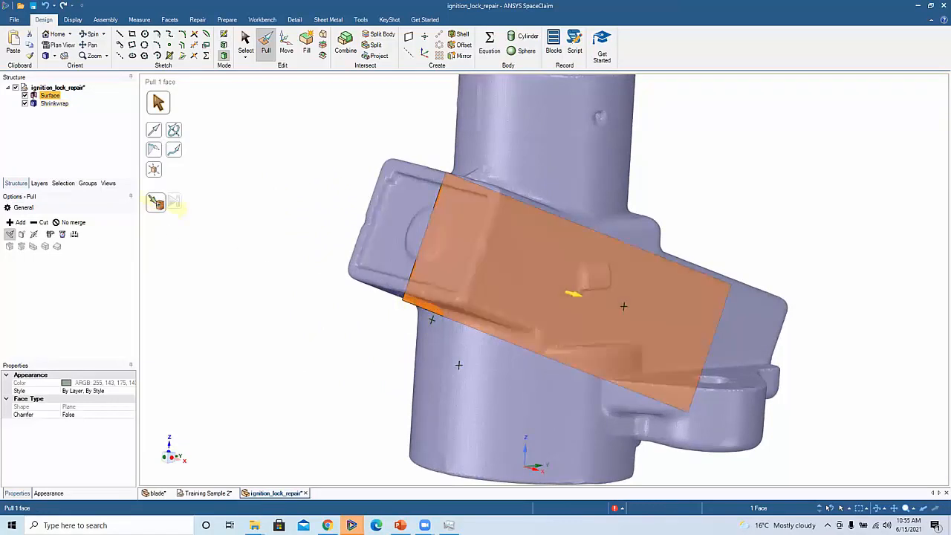
left_click(156, 203)
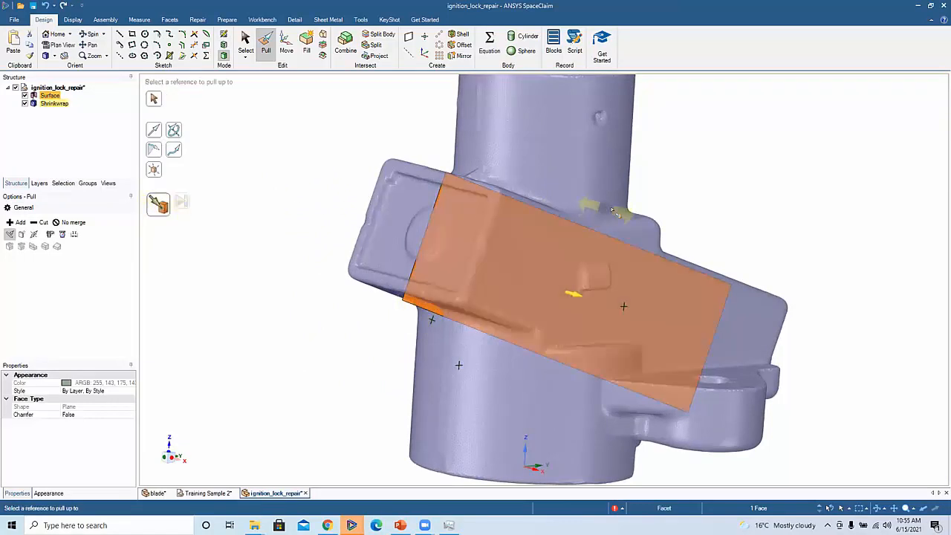
middle_click_drag(762, 247, 812, 254)
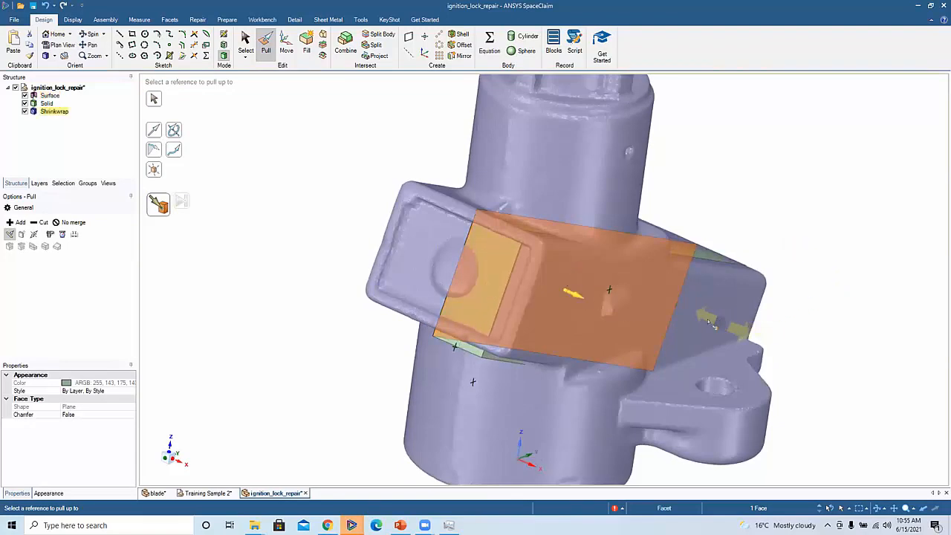
left_click(694, 321)
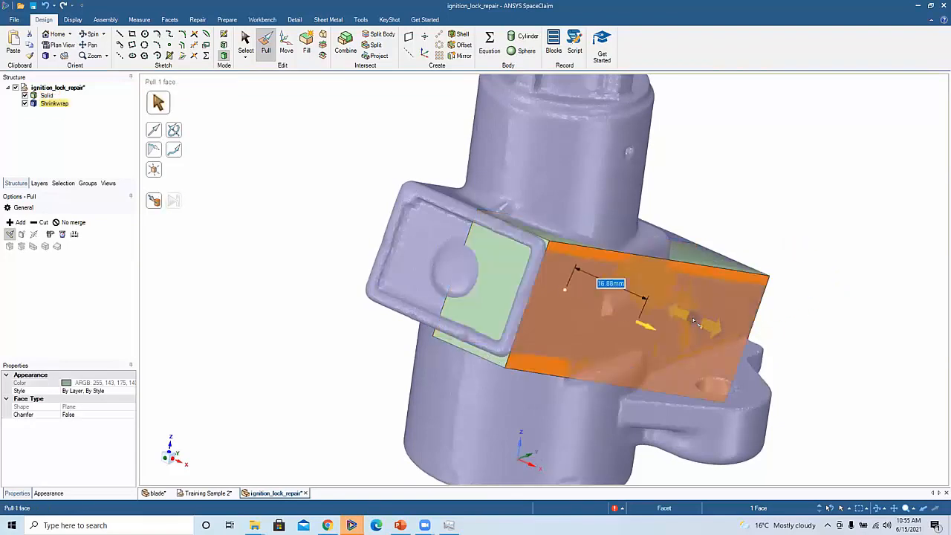
left_click(814, 305)
- Pull the solid block's opposite side face up to the facets on the other side of the angled housing
middle_click_drag(437, 258, 556, 288)
left_click(394, 290)
middle_click_drag(395, 290, 487, 297, "ctrl")
scroll(579, 341, "down", 2)
left_click(154, 201)
left_click(427, 221)
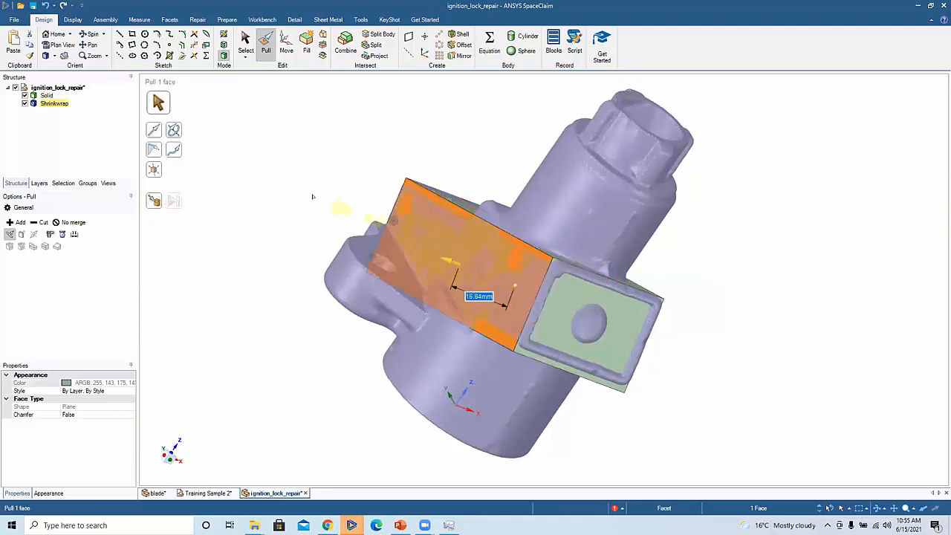
- Pull the block's end face up to the recessed end facets around the round boss, and clear the selection
scroll(358, 189, "up", 2)
middle_click_drag(358, 189, 352, 221, "ctrl")
scroll(337, 193, "down", 1)
left_click(551, 328)
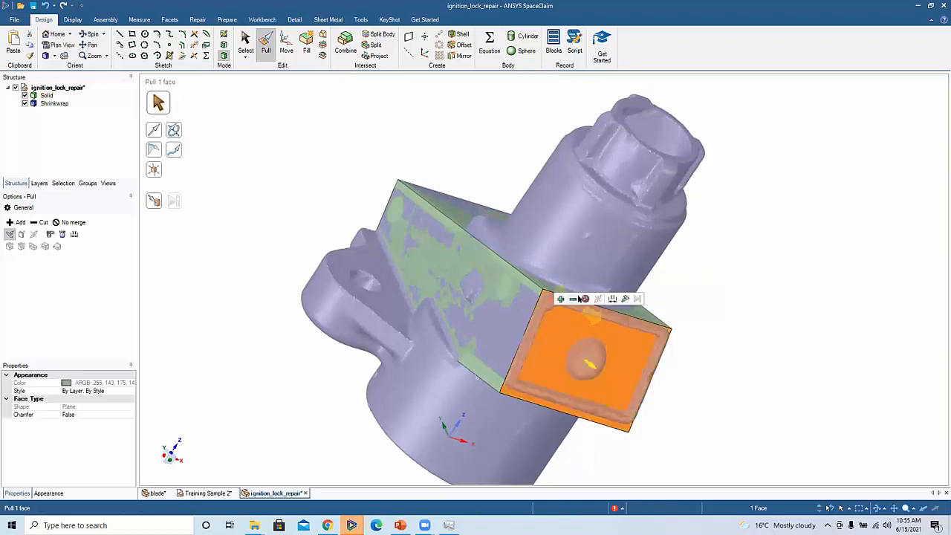
left_click(156, 203)
scroll(604, 363, "up", 5)
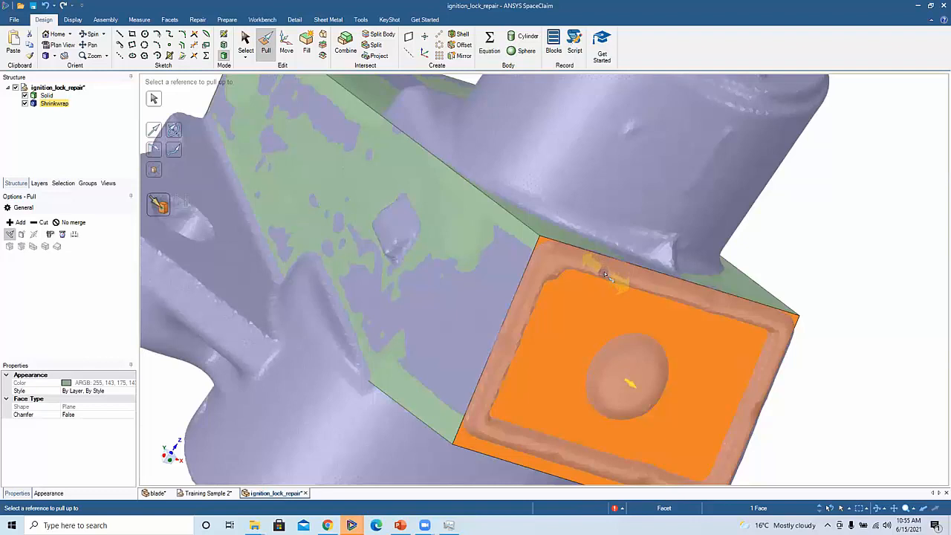
left_click(581, 323)
left_click(915, 286)
scroll(874, 300, "down", 3)
middle_click_drag(793, 286, 729, 286, "ctrl")
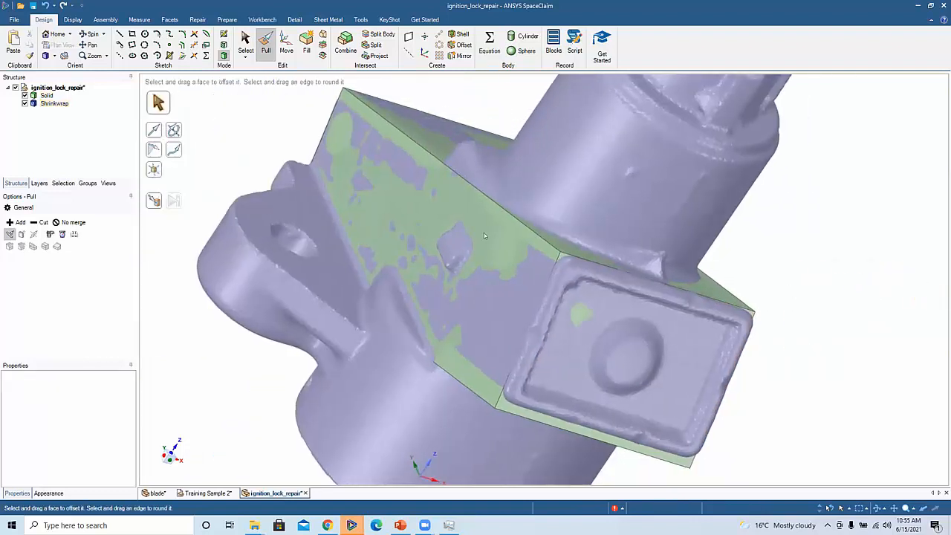
- Round one long upper edge of the block, using the housing's corner facets as the Up To reference
left_click(508, 212)
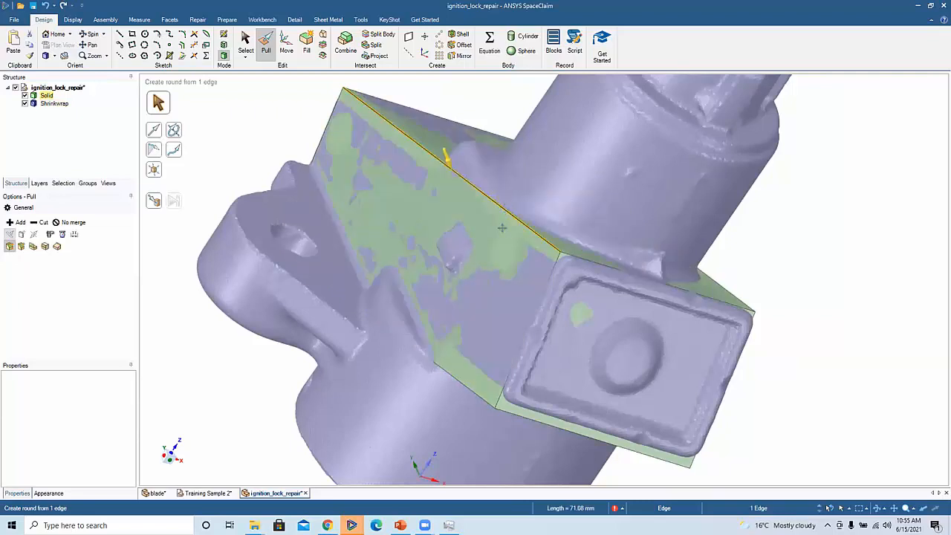
middle_click_drag(505, 215, 513, 265, "ctrl")
scroll(512, 263, "up", 3)
left_click(154, 201)
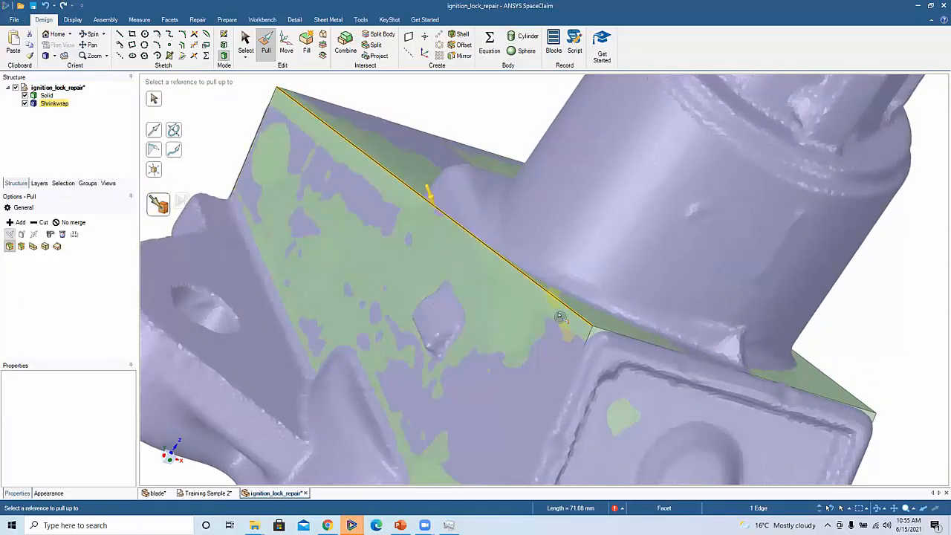
left_click(563, 317)
- Round the block's other long upper edge, using facets at the housing's upper corner as the Up To reference
scroll(535, 304, "down", 3)
middle_click_drag(698, 291, 475, 257)
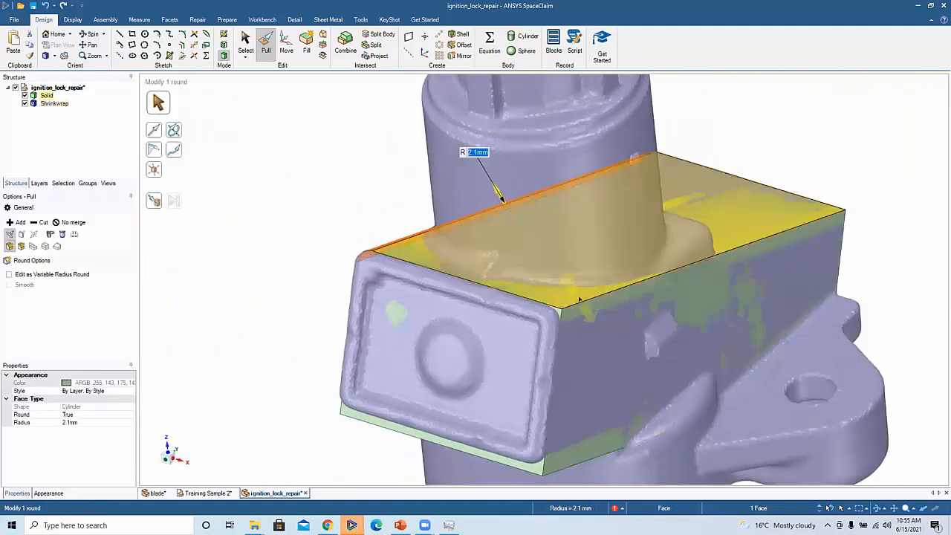
left_click(583, 301)
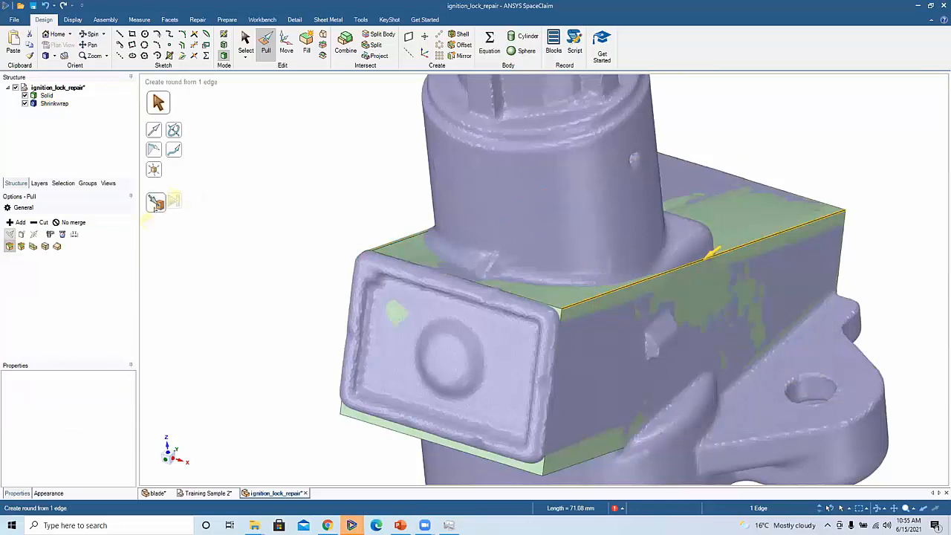
left_click(156, 203)
middle_click_drag(595, 219, 425, 270)
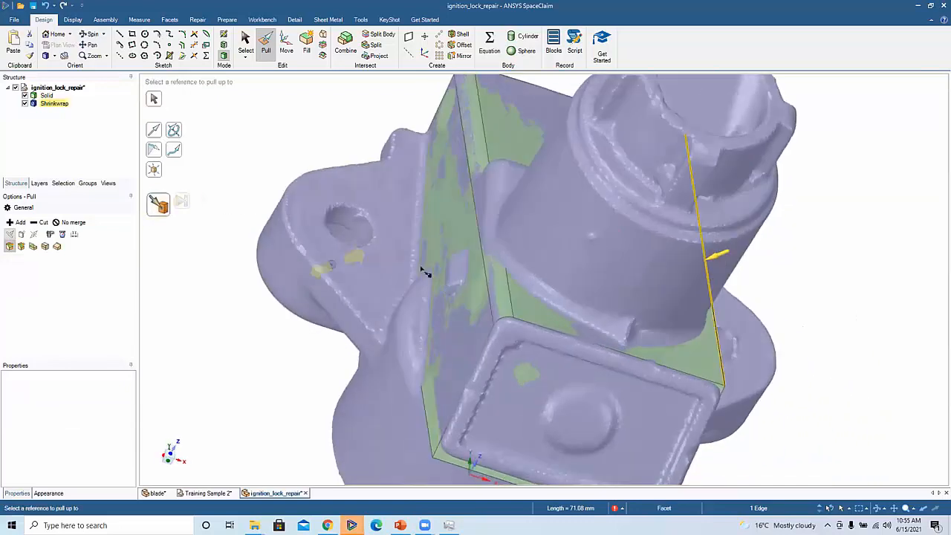
left_click(500, 294)
- Pull the block's far end face up to the shrinkwrapped housing's far end facets and clear the selection
middle_click_drag(491, 299, 606, 276)
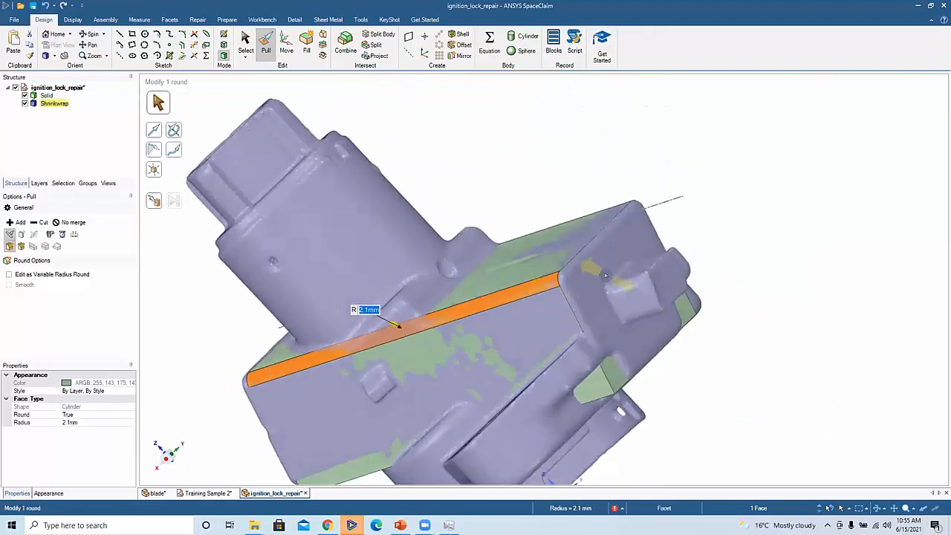
left_click(610, 281)
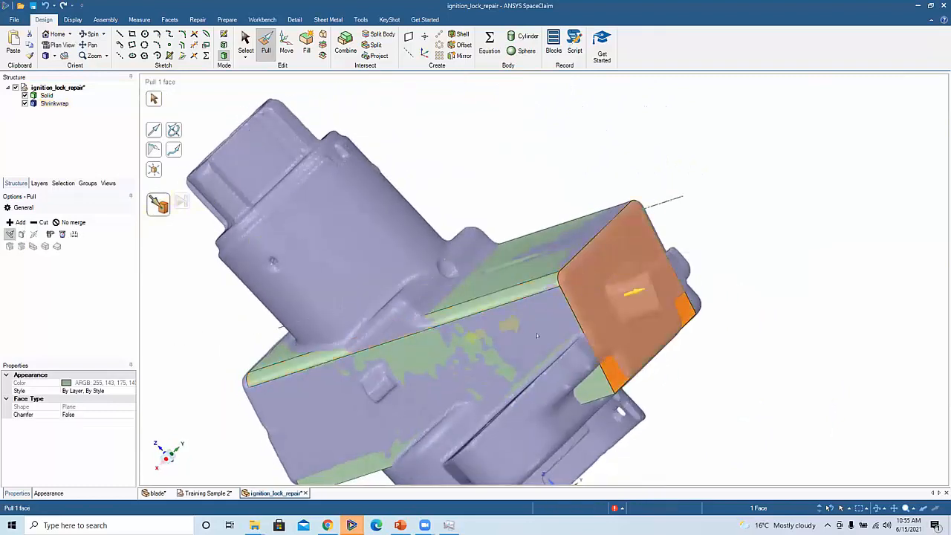
left_click(601, 320)
left_click(481, 181)
- Set the radius of the round along the block's upper edge on the mounting flange side to 2 mm
mouse_move(481, 181)
middle_mouse_down()
mouse_move(444, 173)
mouse_move(535, 165)
mouse_move(541, 180)
mouse_move(466, 252)
mouse_move(580, 268)
mouse_move(642, 238)
mouse_move(450, 317)
middle_mouse_up()
scroll(466, 251, "up", 2)
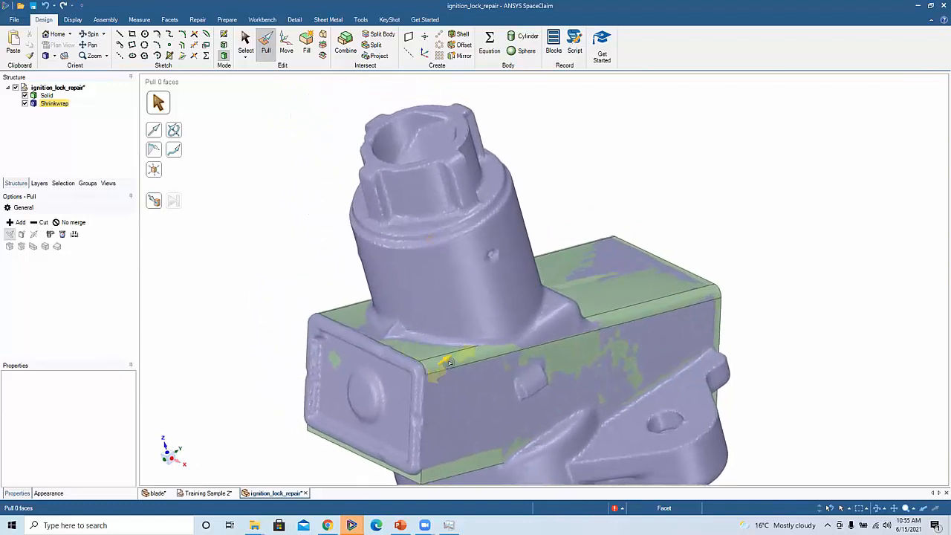
left_click(449, 362)
left_click(449, 362)
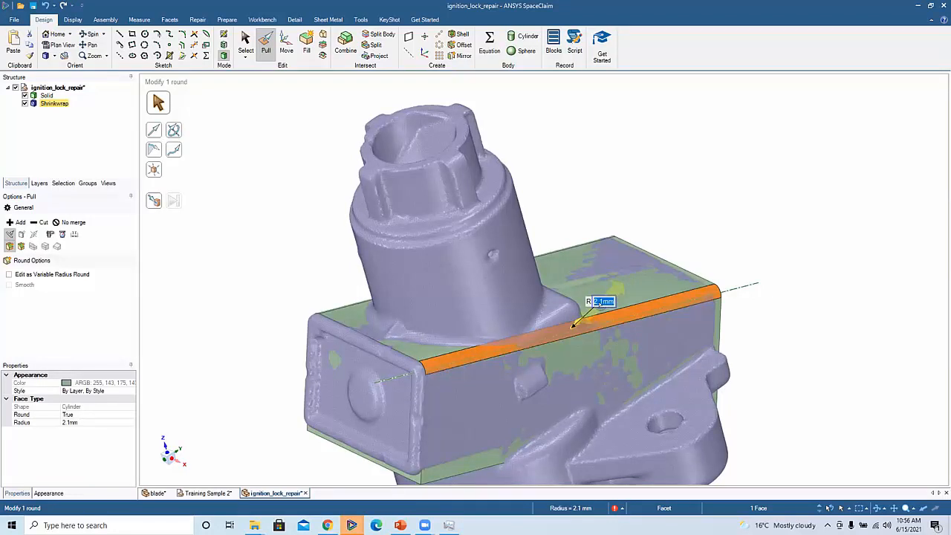
type("2")
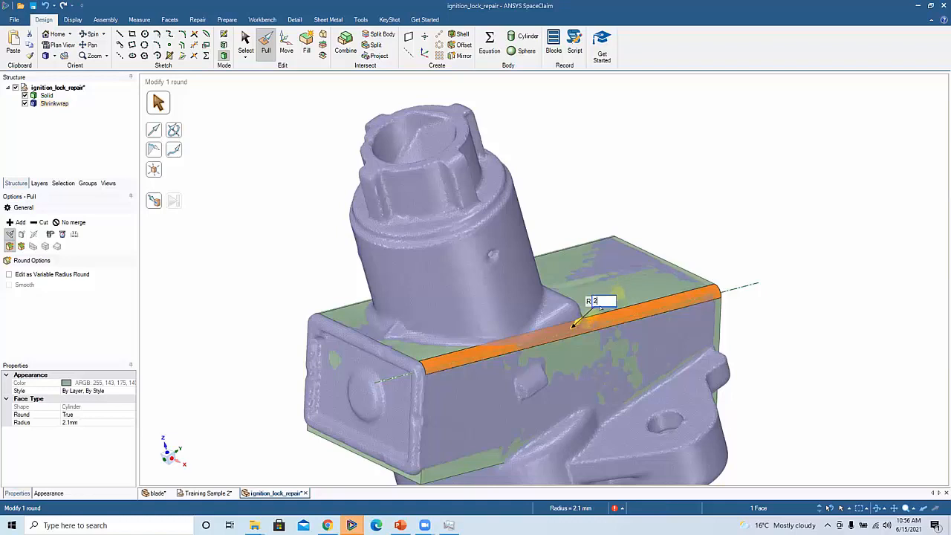
key("Return")
- Set the radius of the opposite upper edge's round to 2 mm as well and clear the selection
middle_click_drag(594, 304, 292, 304)
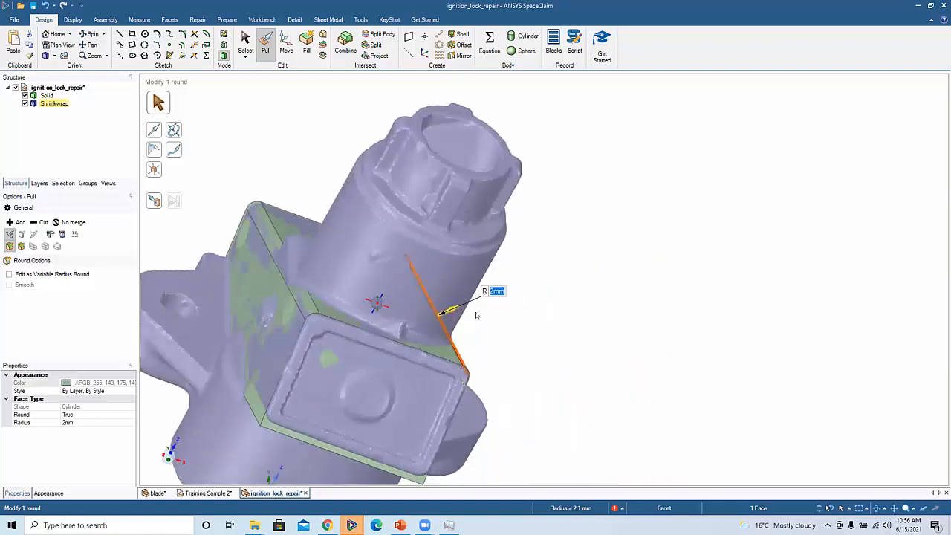
left_click(303, 304)
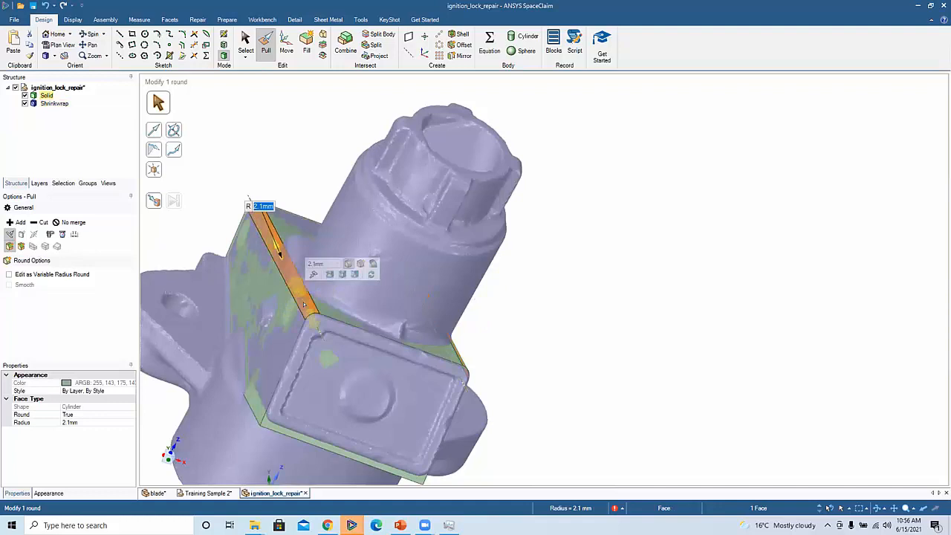
type("2")
key("Return")
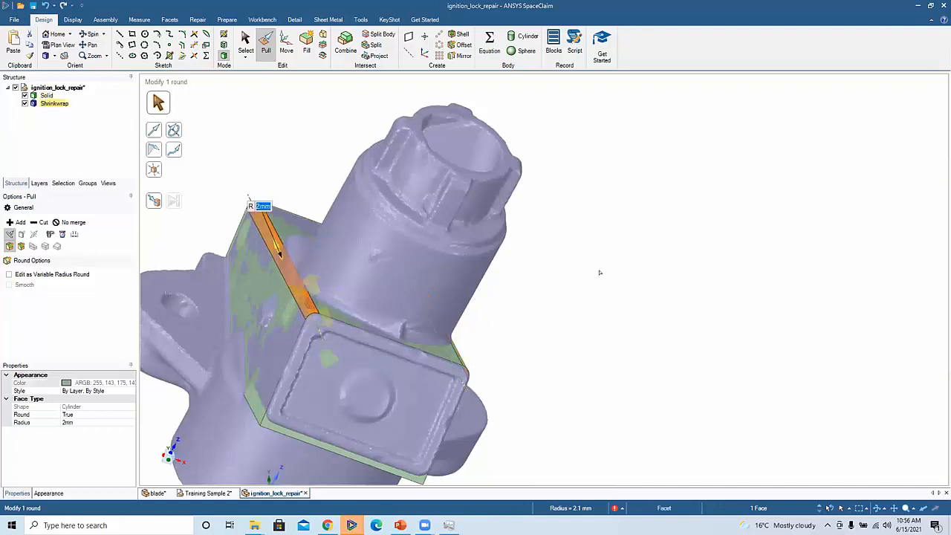
left_click(618, 269)
- Pull the block's underside face up to the shrinkwrapped housing's underside facets and clear the selection
mouse_move(504, 277)
middle_mouse_down()
mouse_move(557, 303)
mouse_move(476, 228)
mouse_move(482, 252)
mouse_move(444, 276)
middle_mouse_up()
left_click(402, 344)
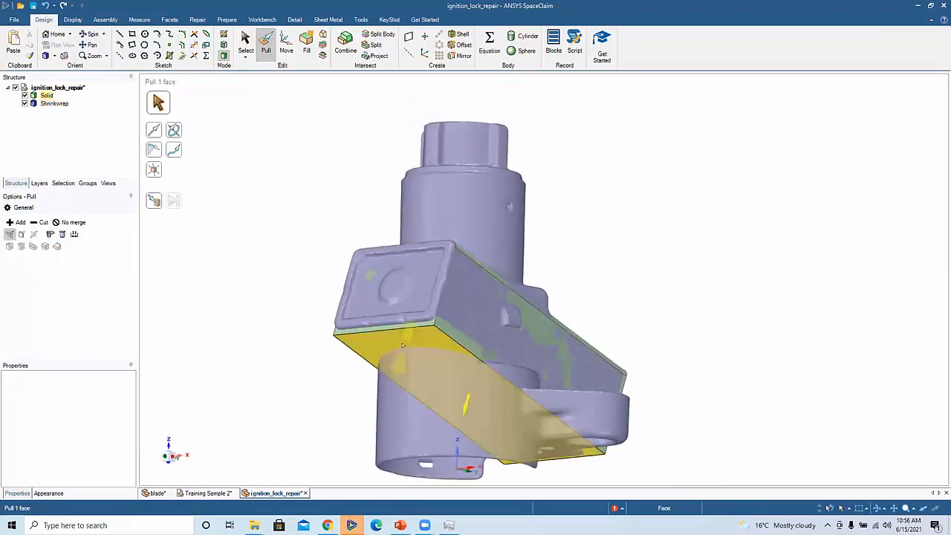
left_click(402, 345)
left_click(155, 201)
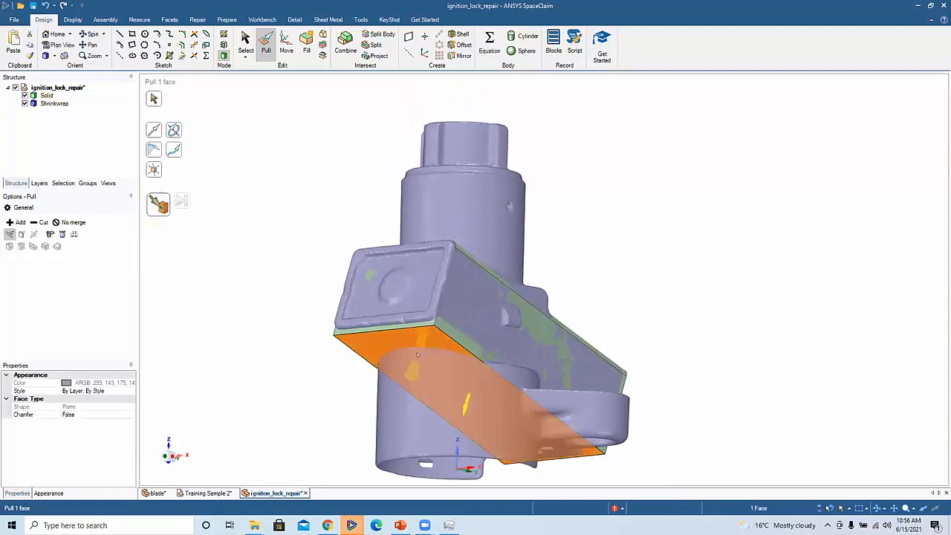
left_click(265, 330)
scroll(265, 332, "up", 2)
mouse_move(267, 346)
middle_mouse_down()
mouse_move(243, 365)
mouse_move(263, 389)
mouse_move(270, 367)
mouse_move(215, 394)
mouse_move(248, 401)
mouse_move(258, 353)
middle_mouse_up()
middle_click_drag(255, 339, 278, 351)
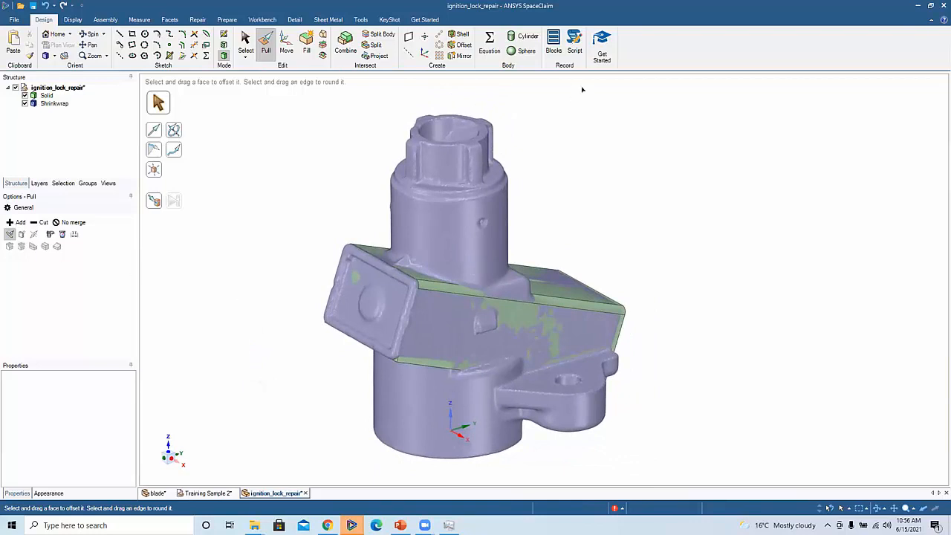
scroll(436, 196, "up", 5)
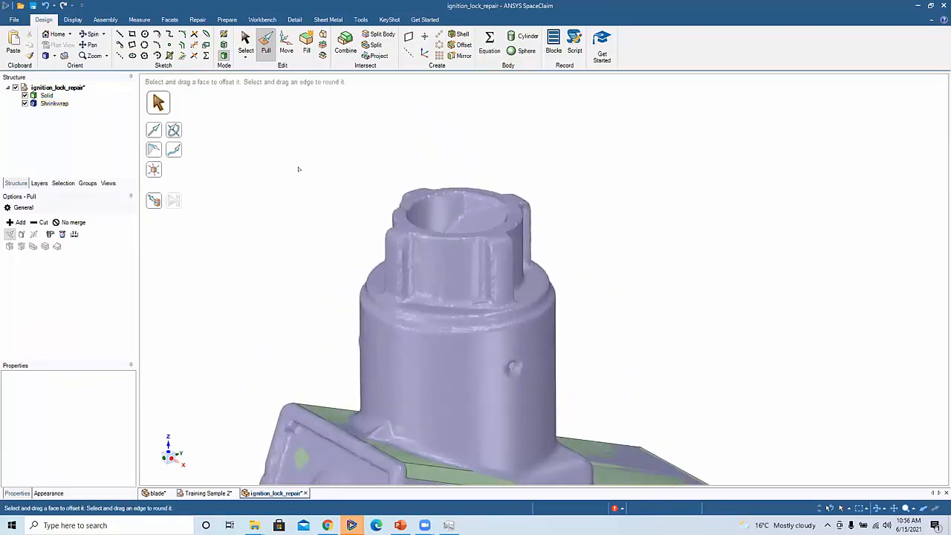
middle_click_drag(303, 215, 309, 193)
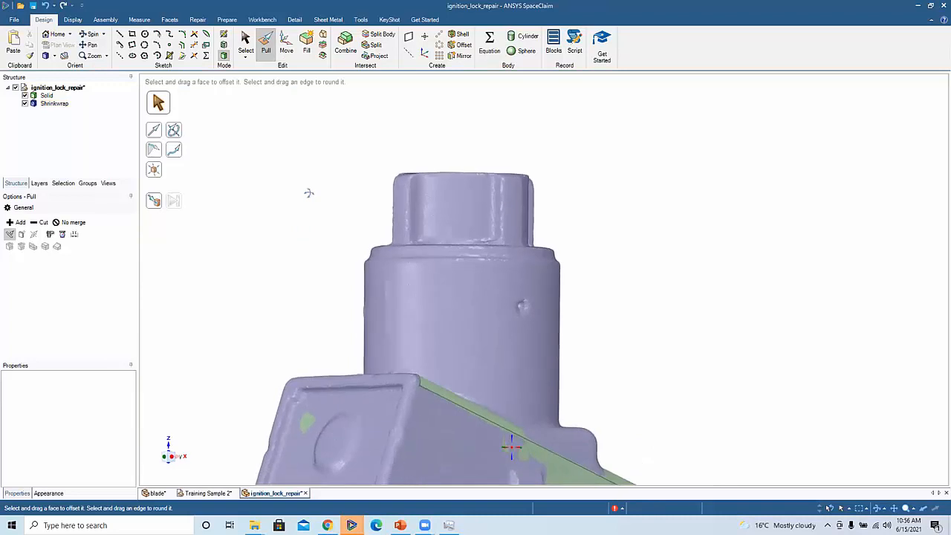
mouse_move(696, 256)
middle_mouse_down()
mouse_move(507, 289)
mouse_move(506, 275)
mouse_move(522, 278)
mouse_move(526, 361)
middle_mouse_up()
mouse_move(533, 281)
middle_mouse_down()
mouse_move(581, 281)
mouse_move(580, 259)
middle_mouse_up()
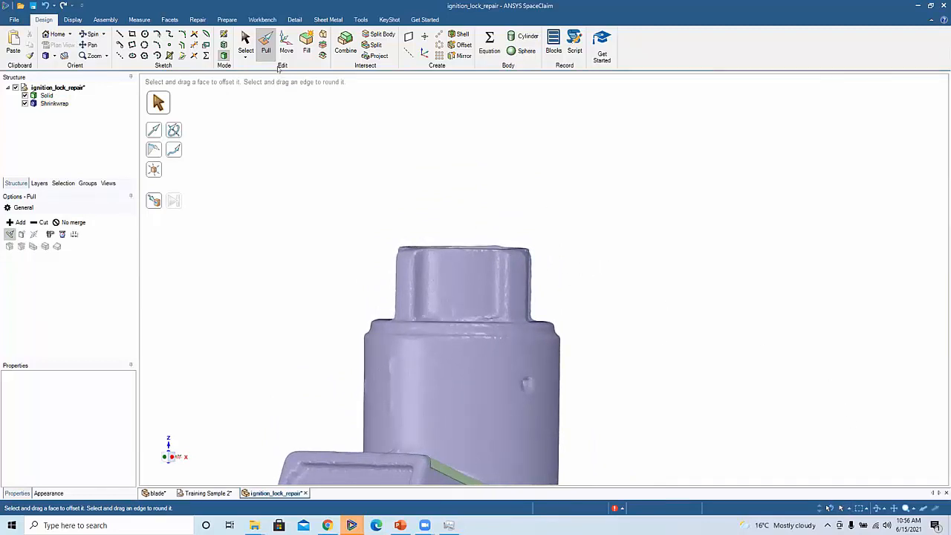
left_click(245, 41)
left_click_drag(496, 221, 329, 177)
middle_click_drag(327, 218, 570, 257, "ctrl")
left_click(563, 326)
middle_click_drag(369, 336, 365, 329)
middle_click_drag(596, 283, 603, 281, "ctrl")
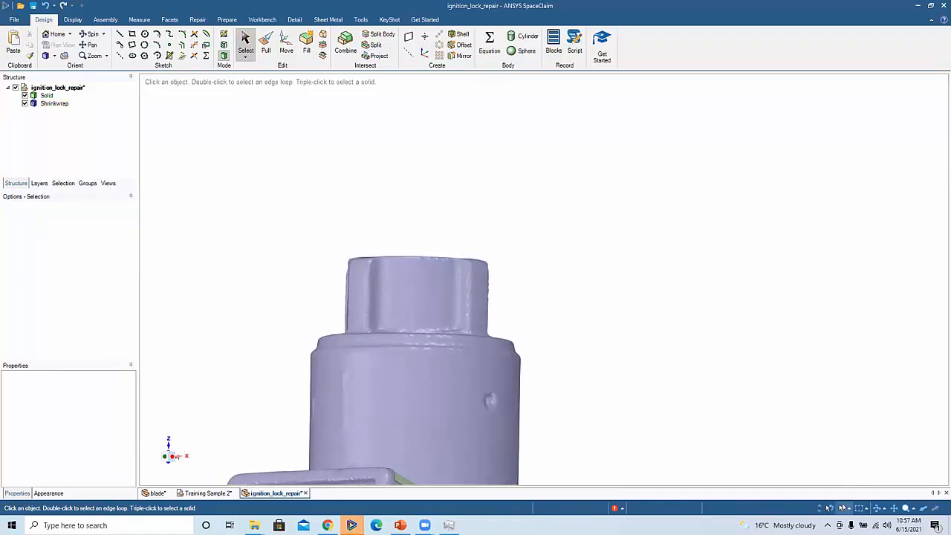
- Set box selection to Through and box-select the facets around the upper half of the notched collar atop the cylinder
left_click(845, 508)
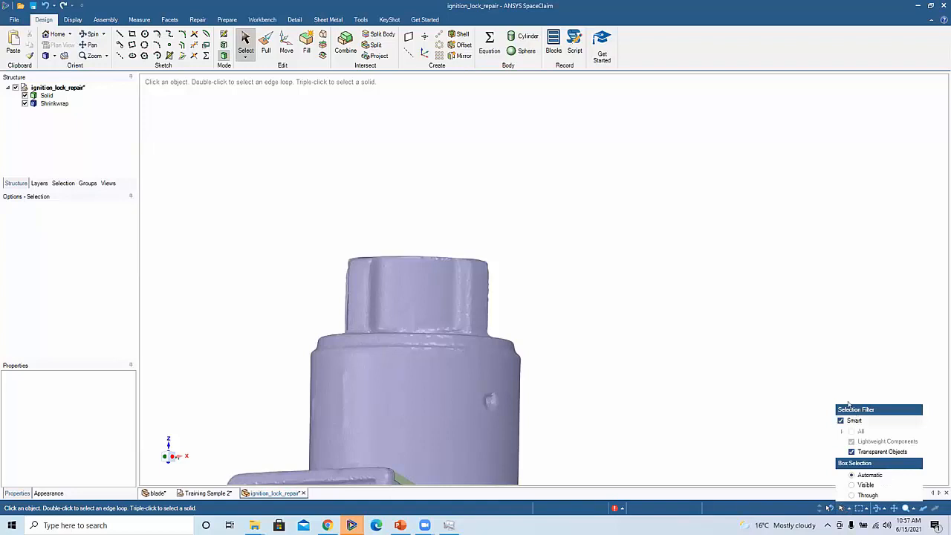
key("alt+2")
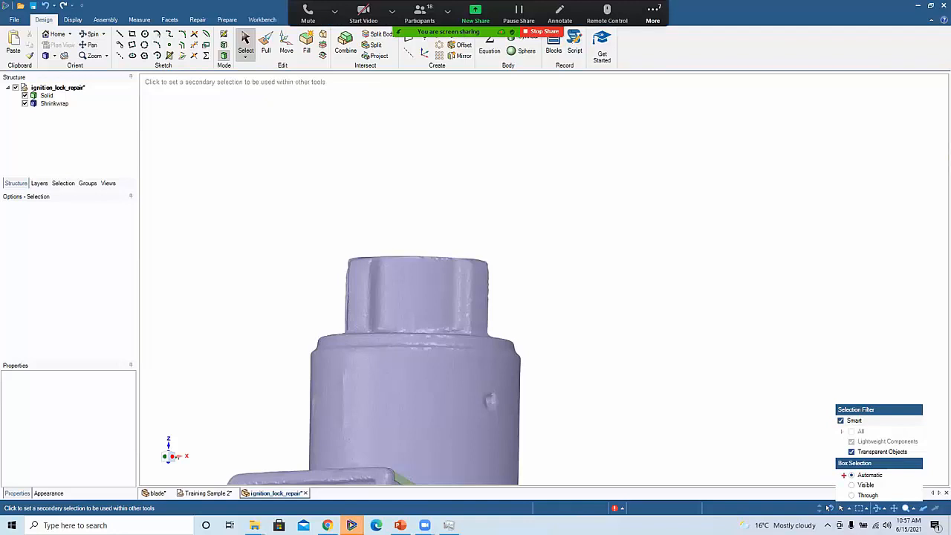
left_click_drag(789, 487, 844, 477)
left_click_drag(759, 495, 845, 484)
left_click_drag(776, 497, 840, 496)
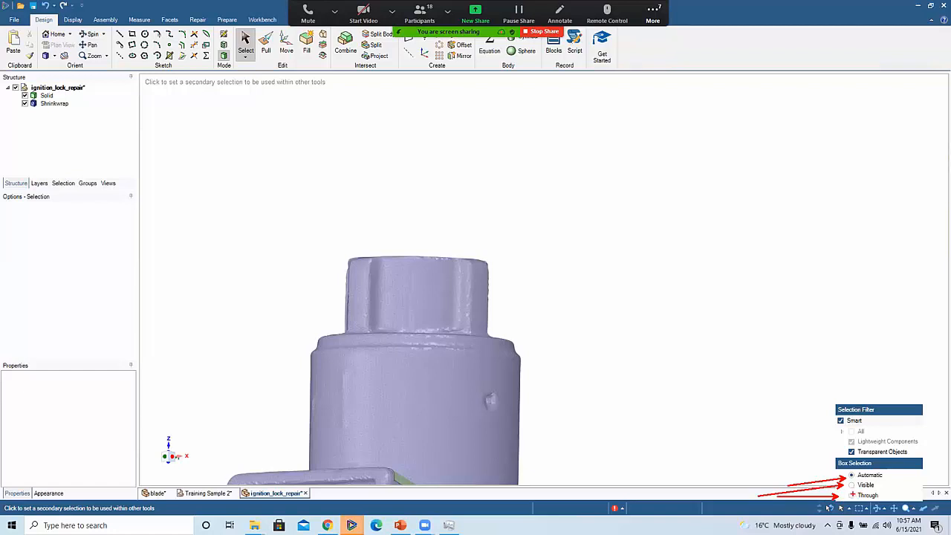
key("Escape")
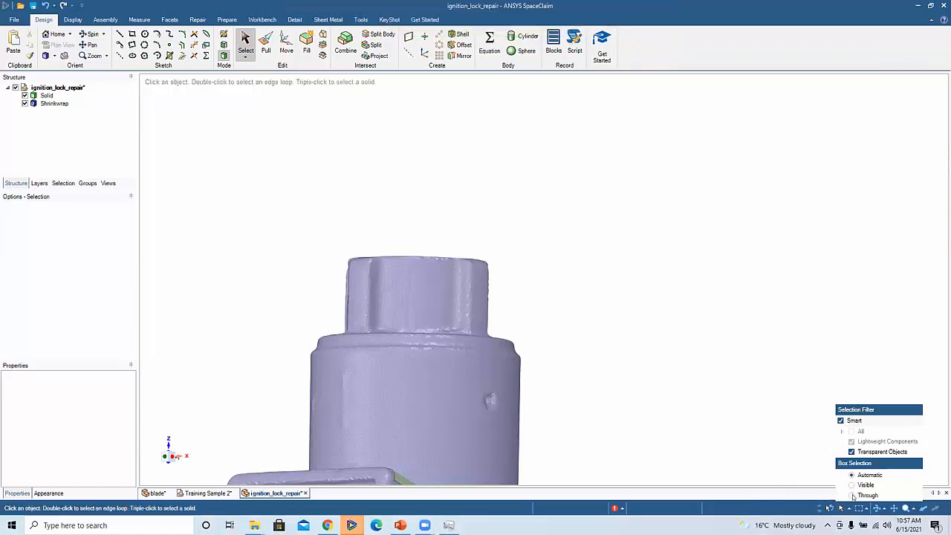
left_click(852, 495)
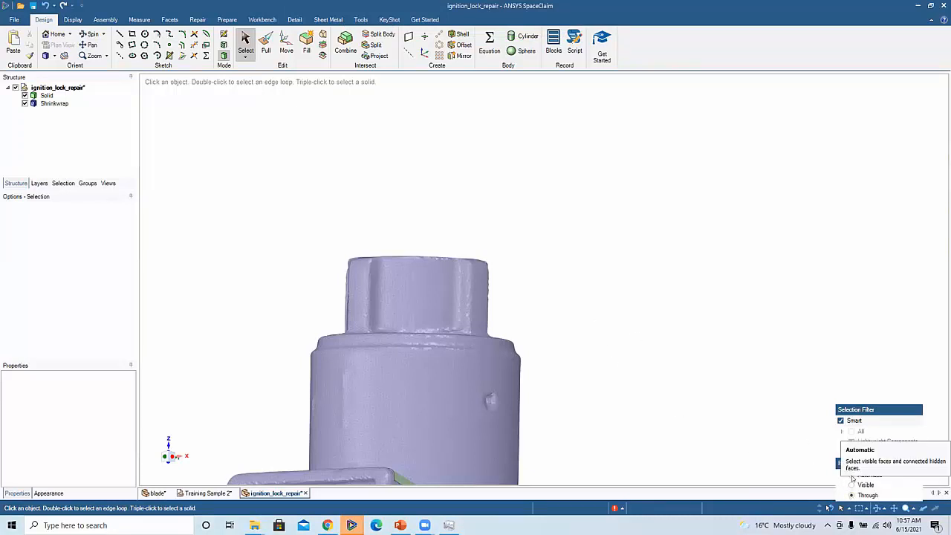
left_click_drag(530, 292, 275, 199)
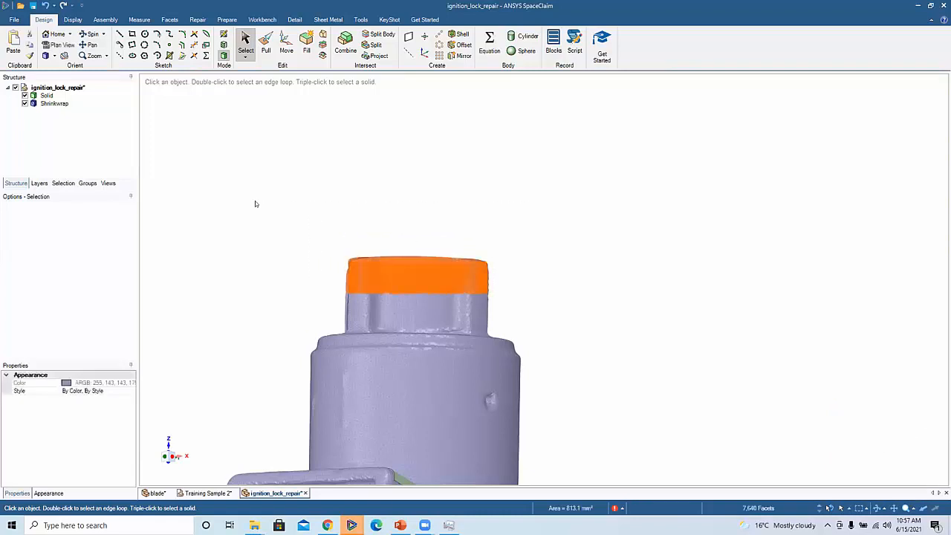
middle_click_drag(397, 185, 371, 206)
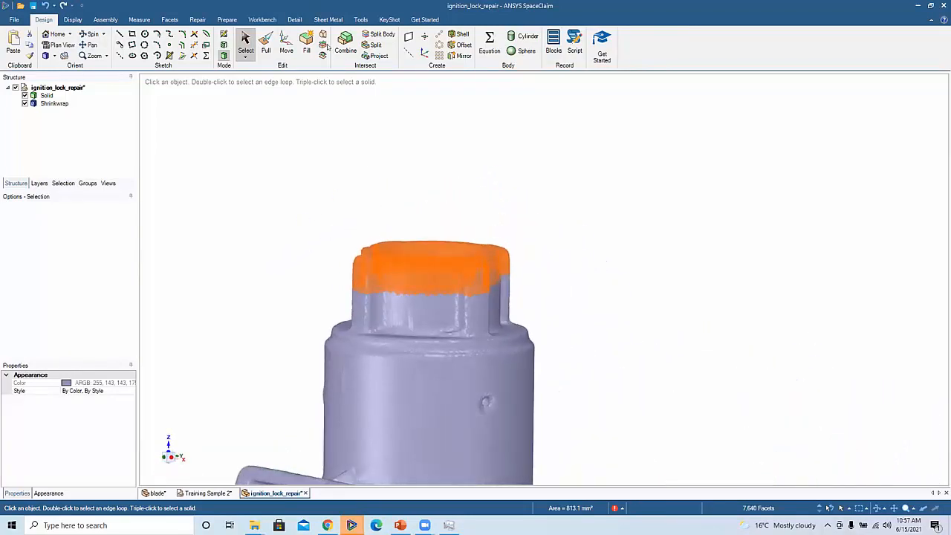
- Move the selected collar facets upward along the cylinder's Z axis to lengthen the collar, and return to the Select tool
key("m")
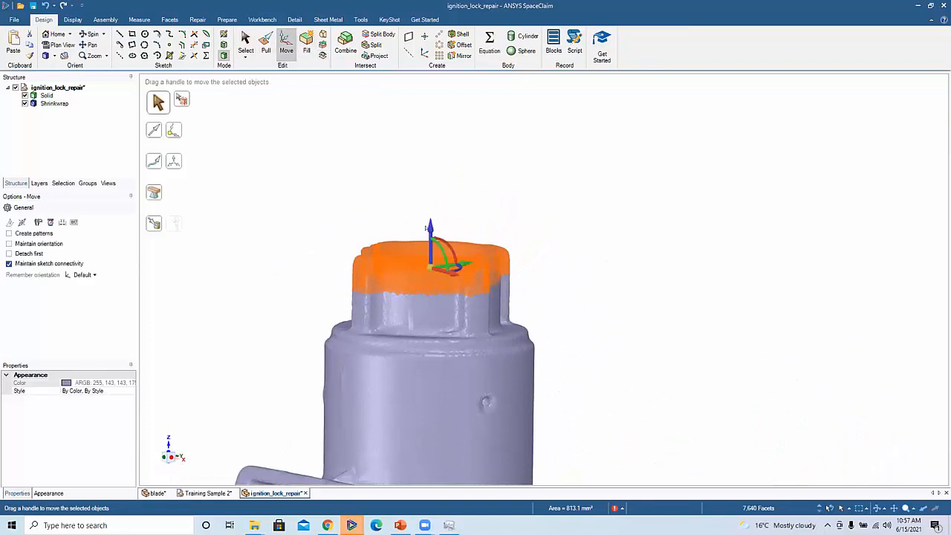
left_click_drag(428, 226, 449, 203)
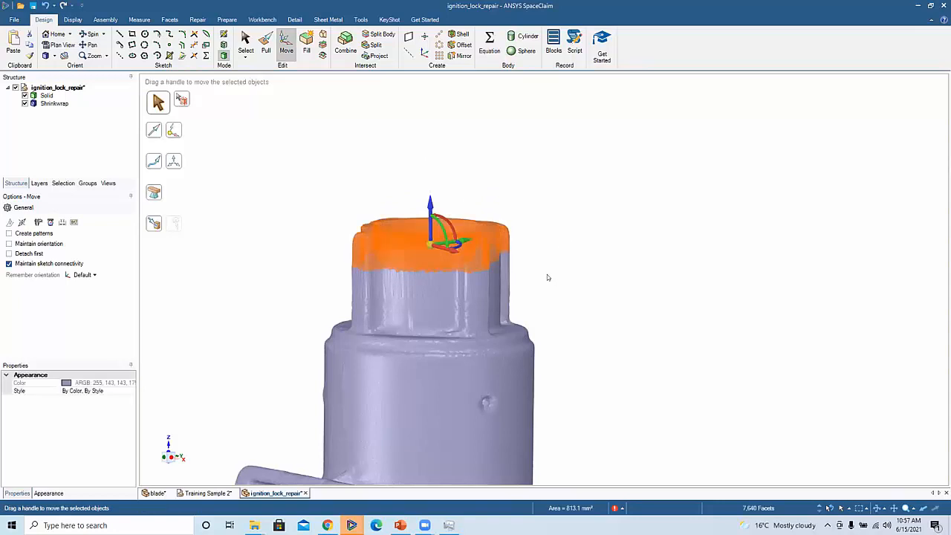
scroll(490, 208, "down", 5)
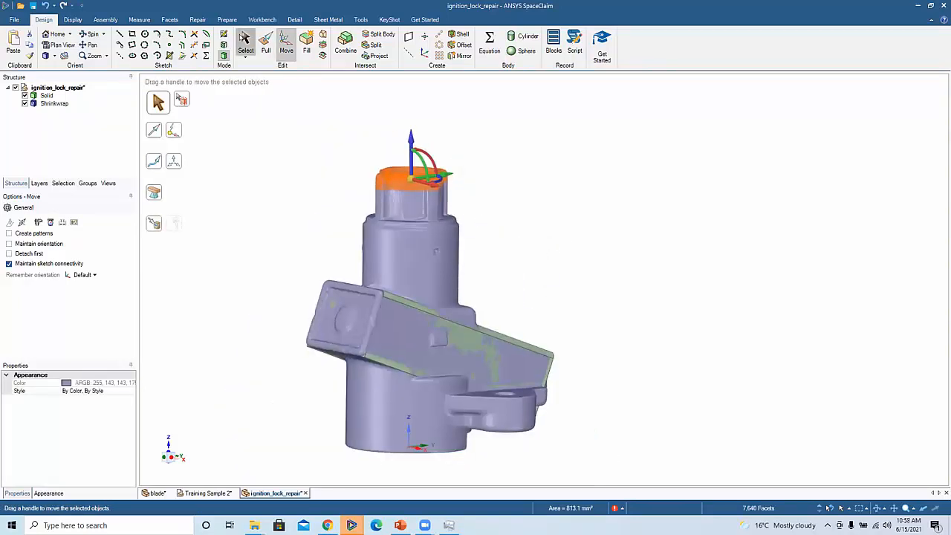
left_click(243, 38)
middle_click_drag(322, 169, 349, 174, "shift")
scroll(357, 188, "up", 1)
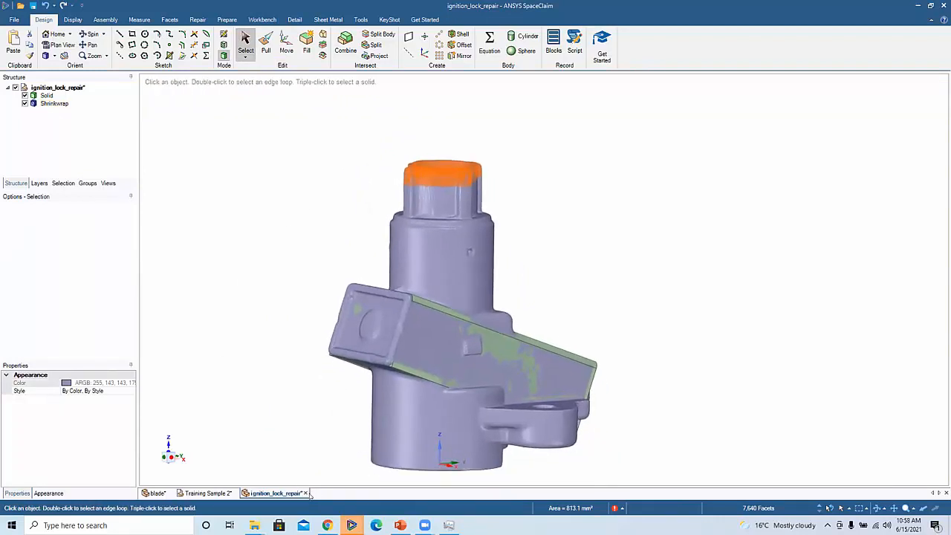